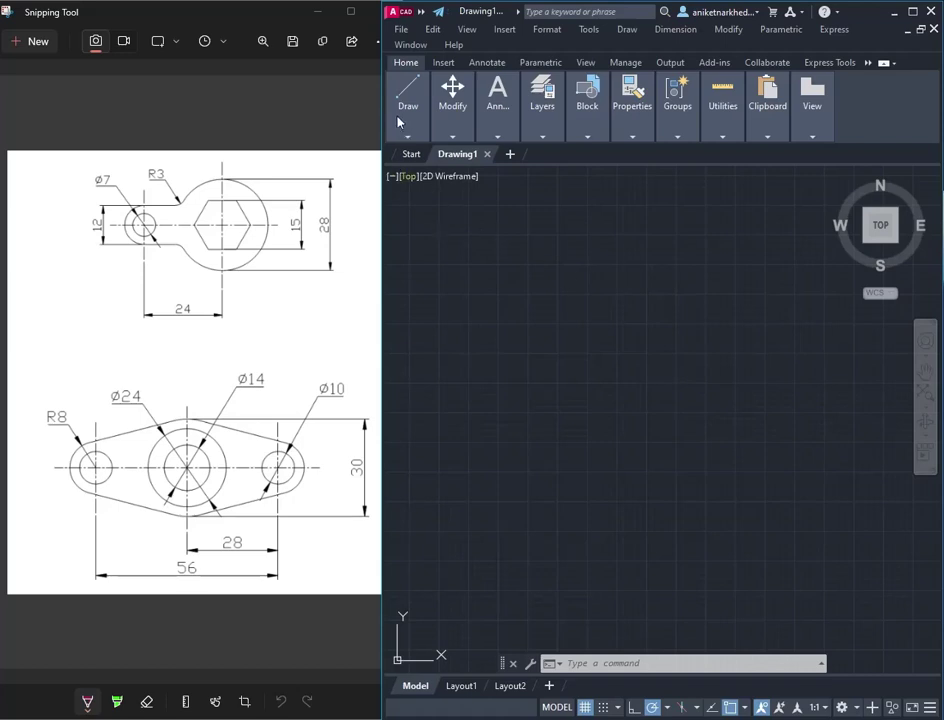
Draw a horizontal line 24 units long at 0° and bring it into view
click(400, 104)
click(456, 433)
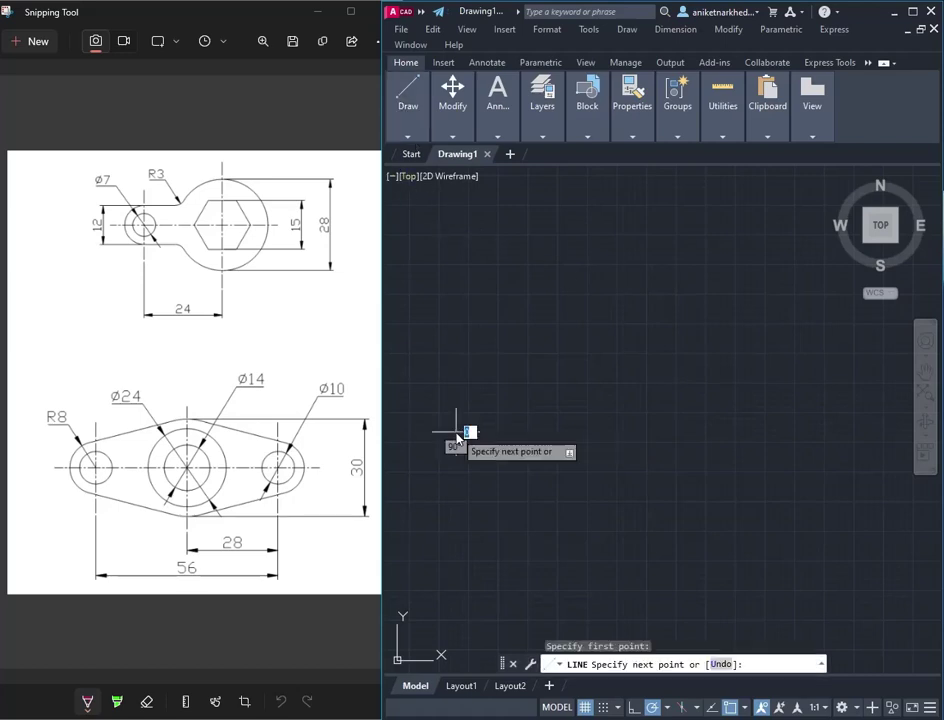
text(2113.7502)
key(Return)
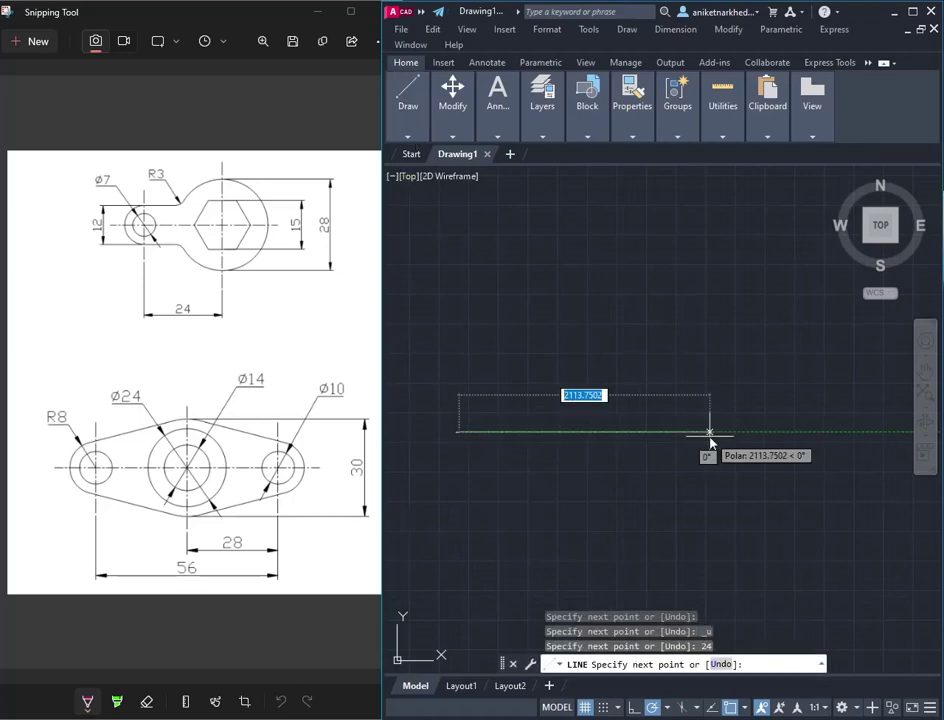
key(Escape)
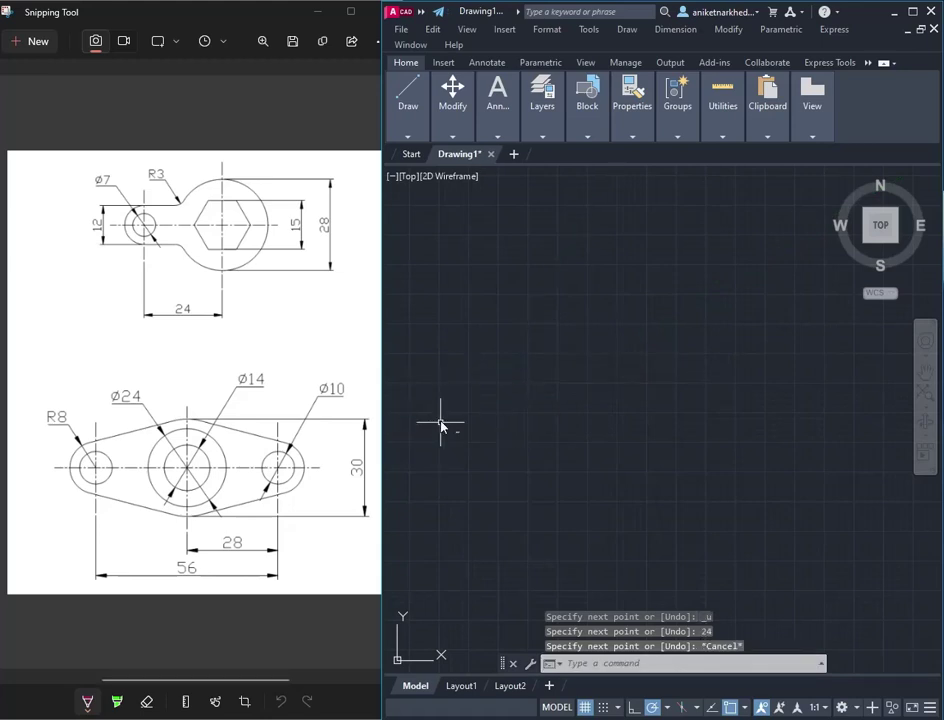
scroll(440, 440, up, 3)
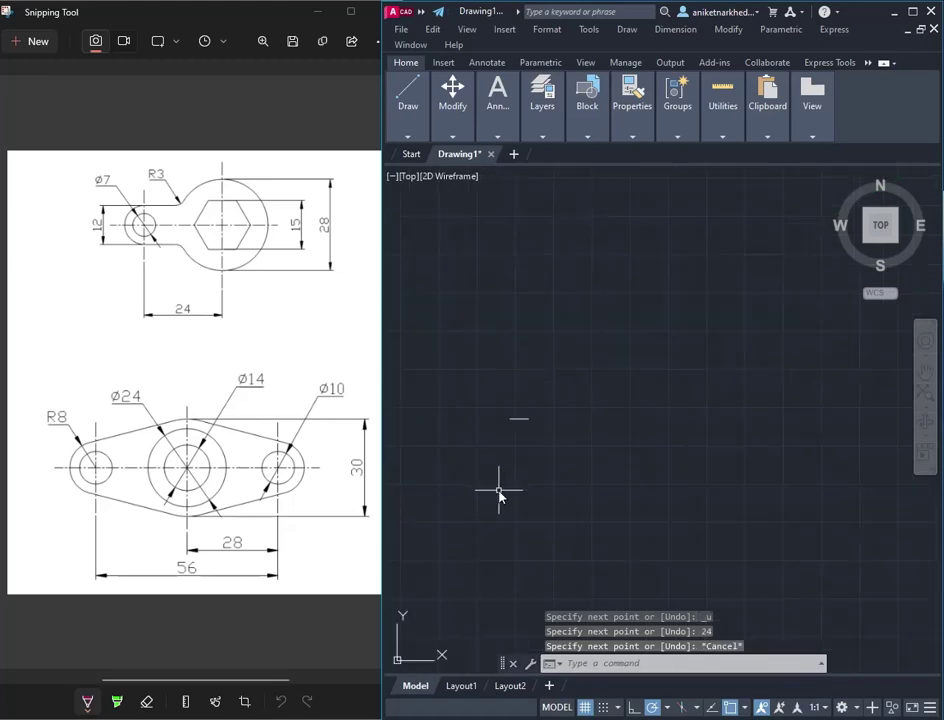
click(582, 292)
scroll(531, 470, up, 2)
scroll(529, 468, up, 3)
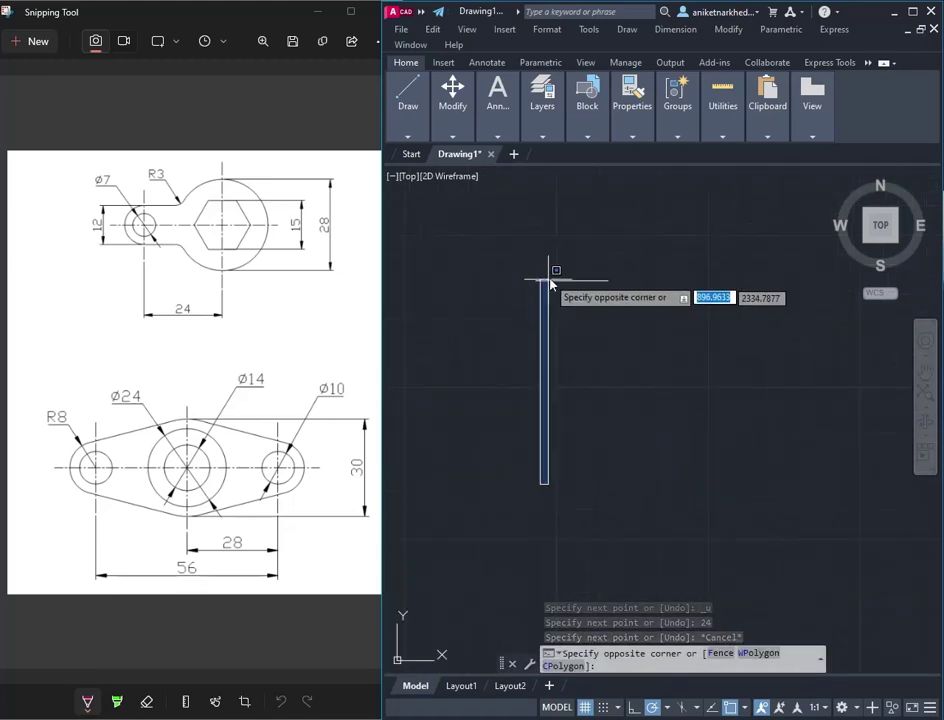
scroll(491, 459, up, 3)
scroll(543, 377, down, 2)
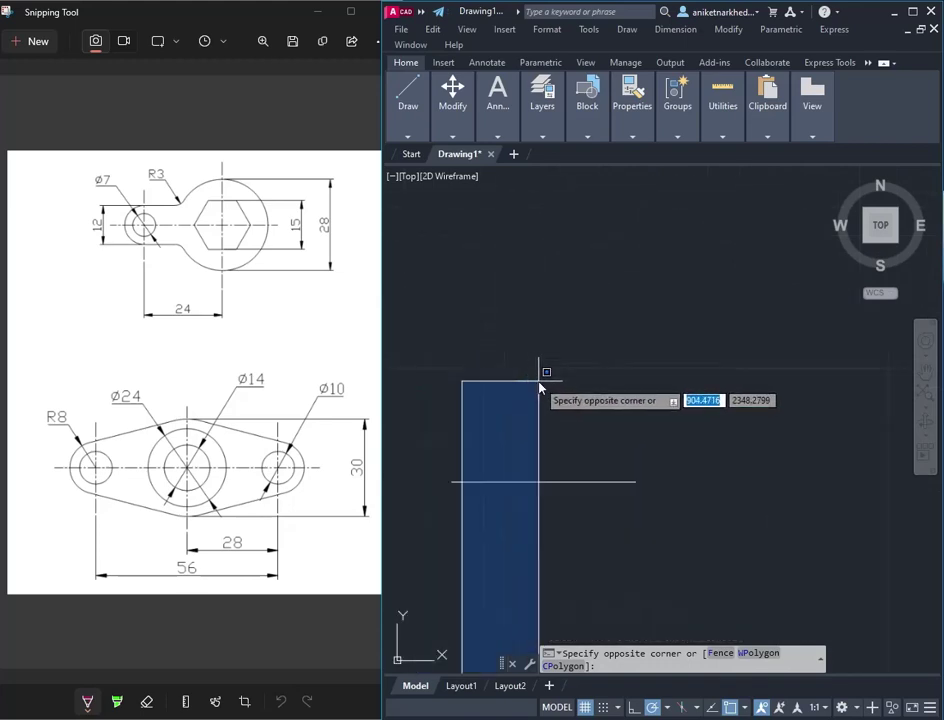
click(545, 389)
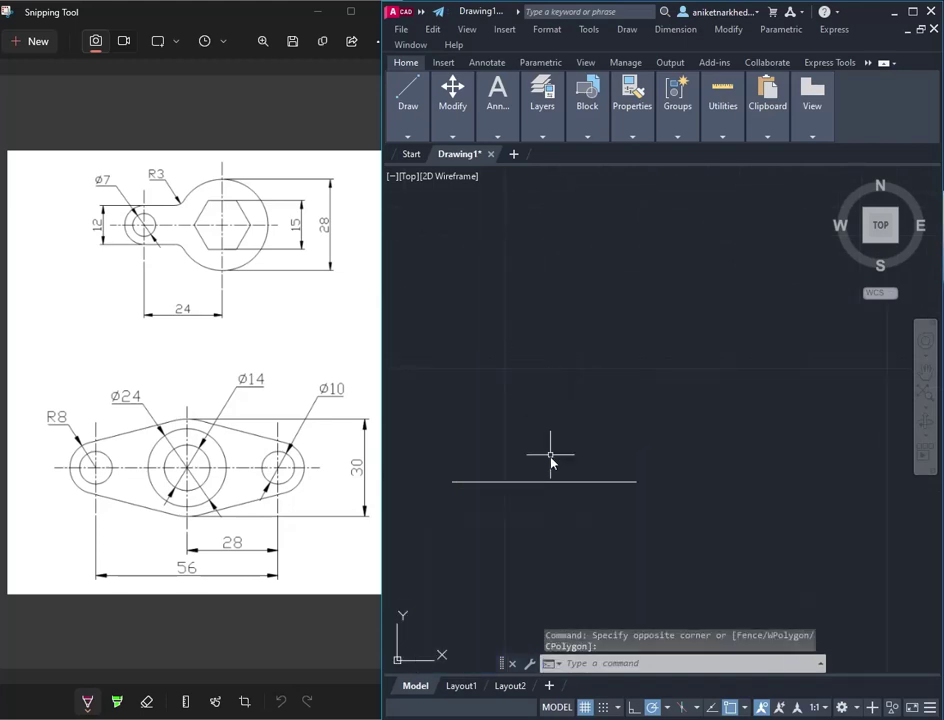
middle_drag(600, 428, 678, 405)
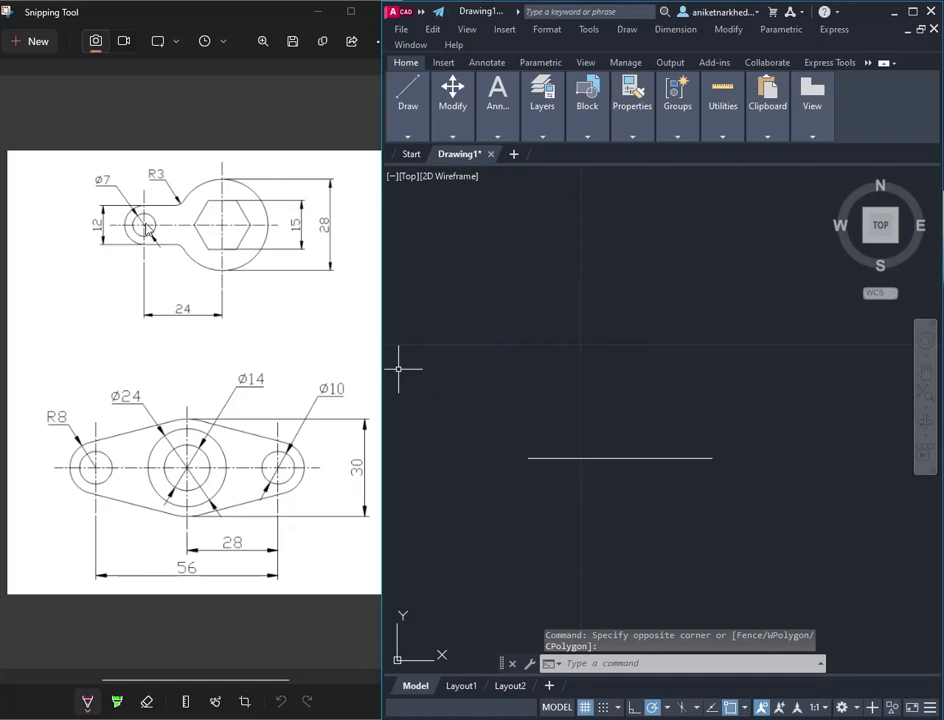
Draw two circles, radius 3.5 and radius 6, both centred on the line's left endpoint
click(408, 136)
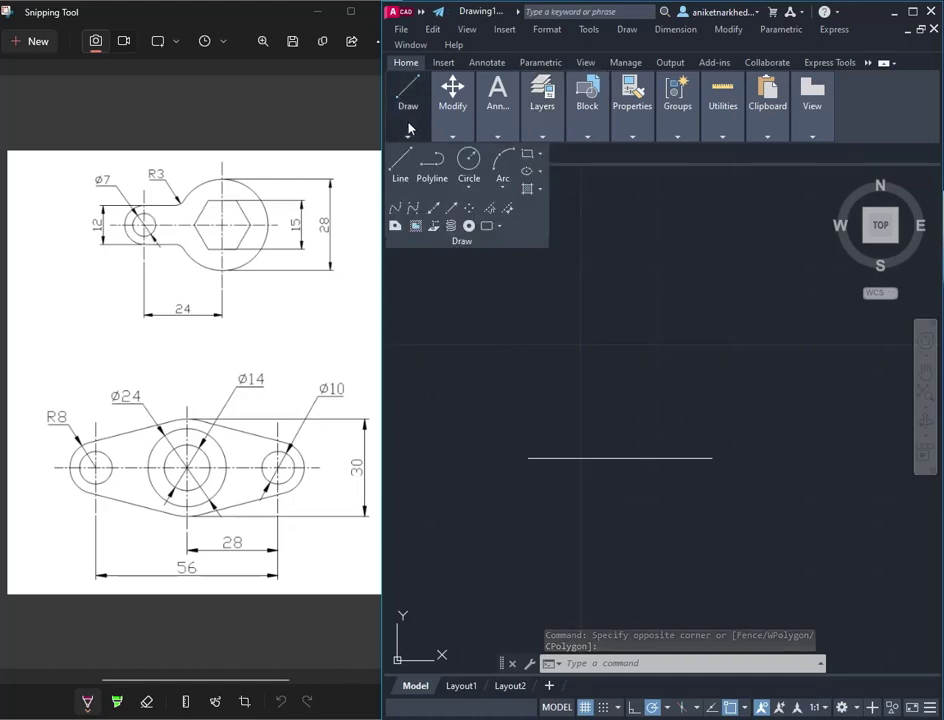
click(469, 158)
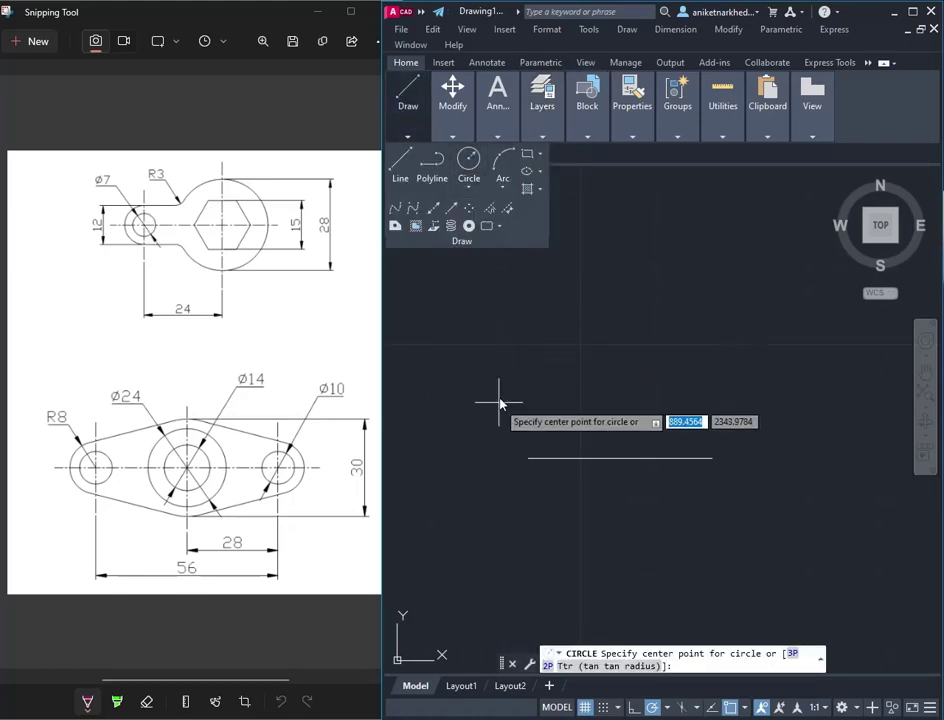
click(528, 458)
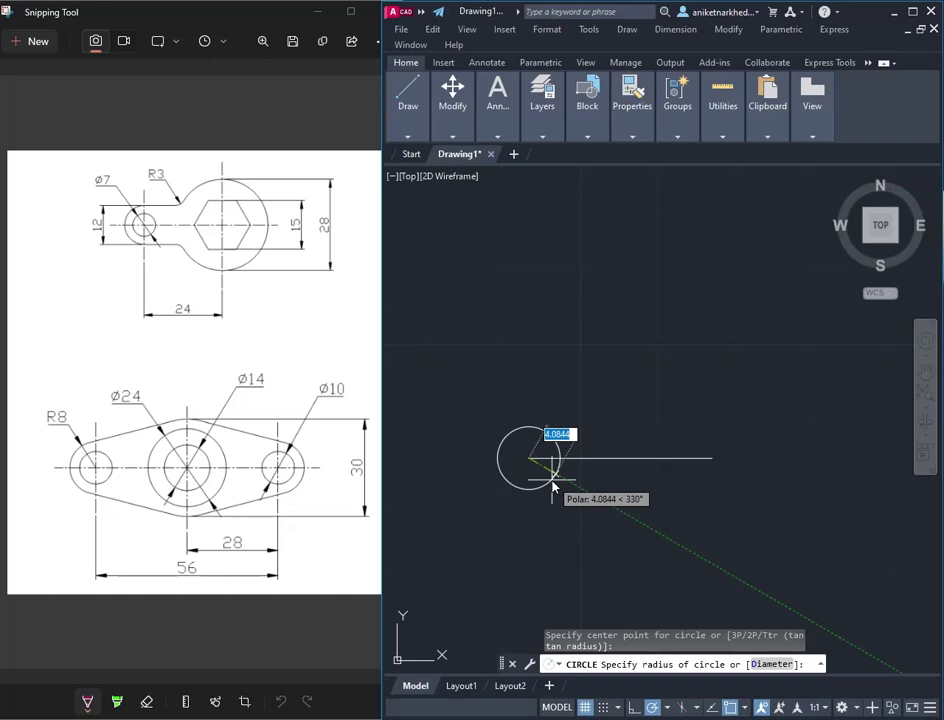
text(3.5)
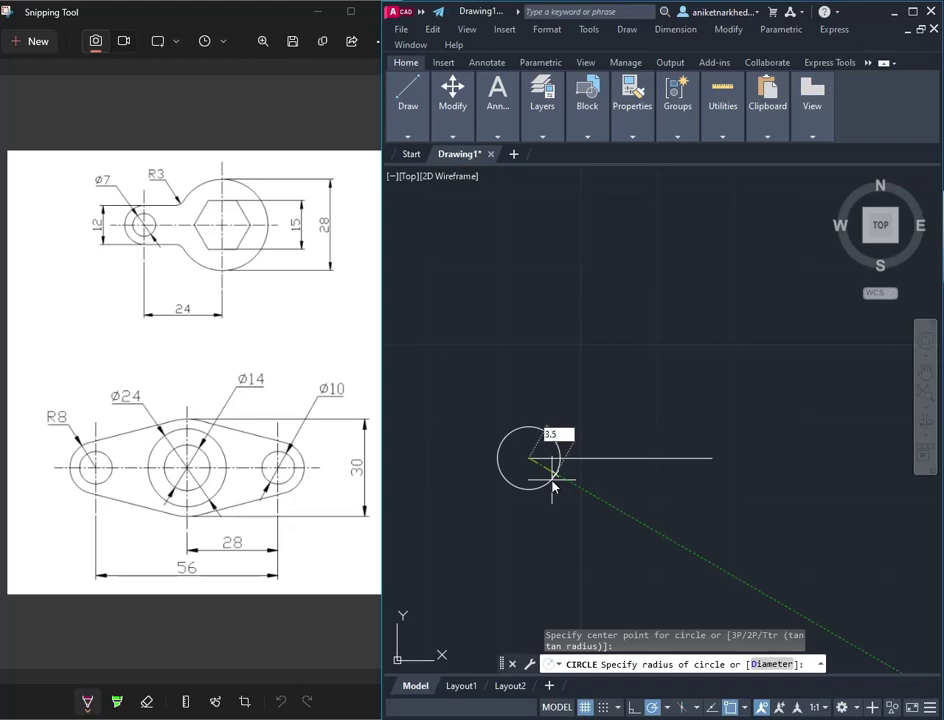
key(Return)
click(410, 118)
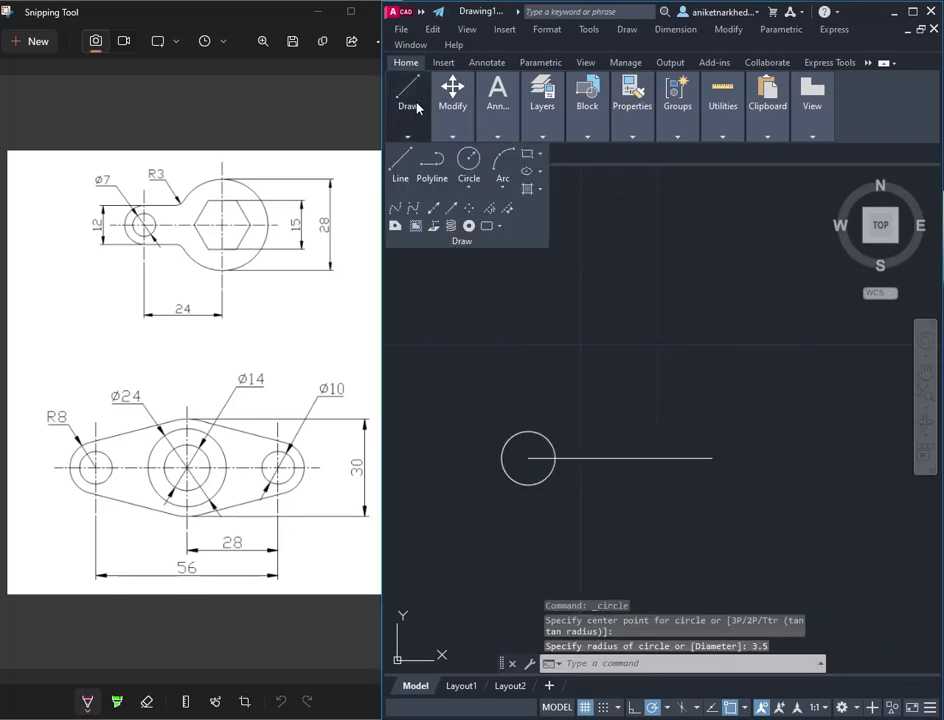
click(476, 165)
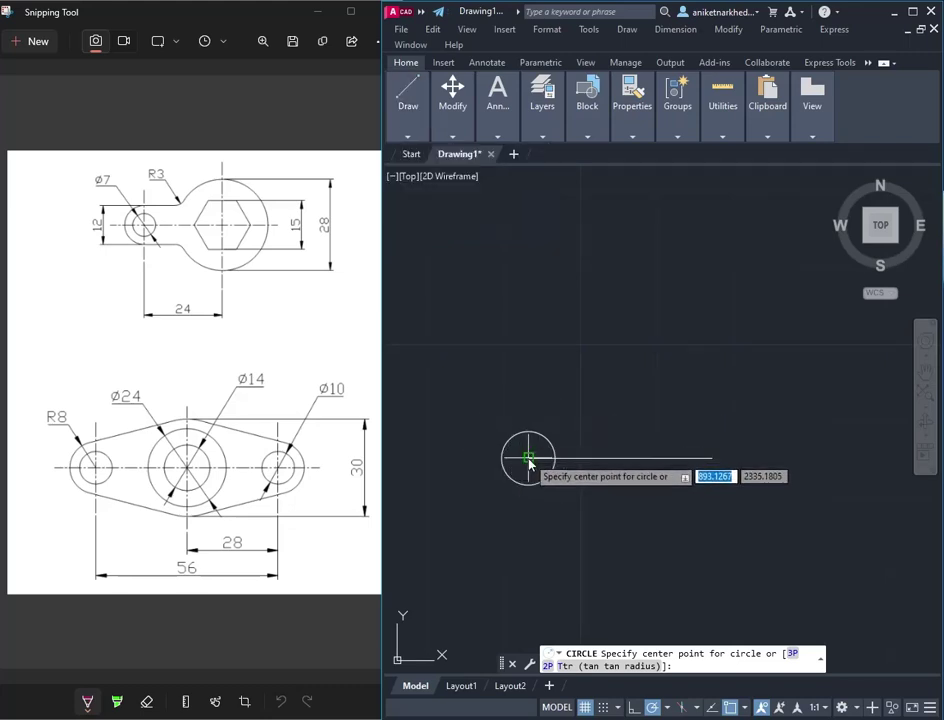
click(528, 458)
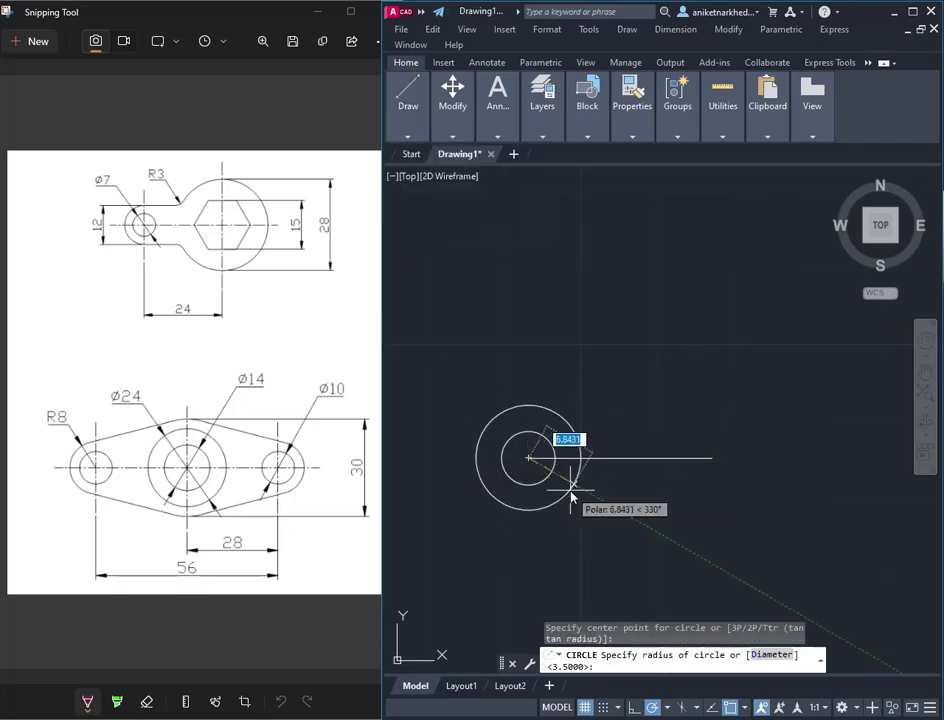
text(6)
key(Return)
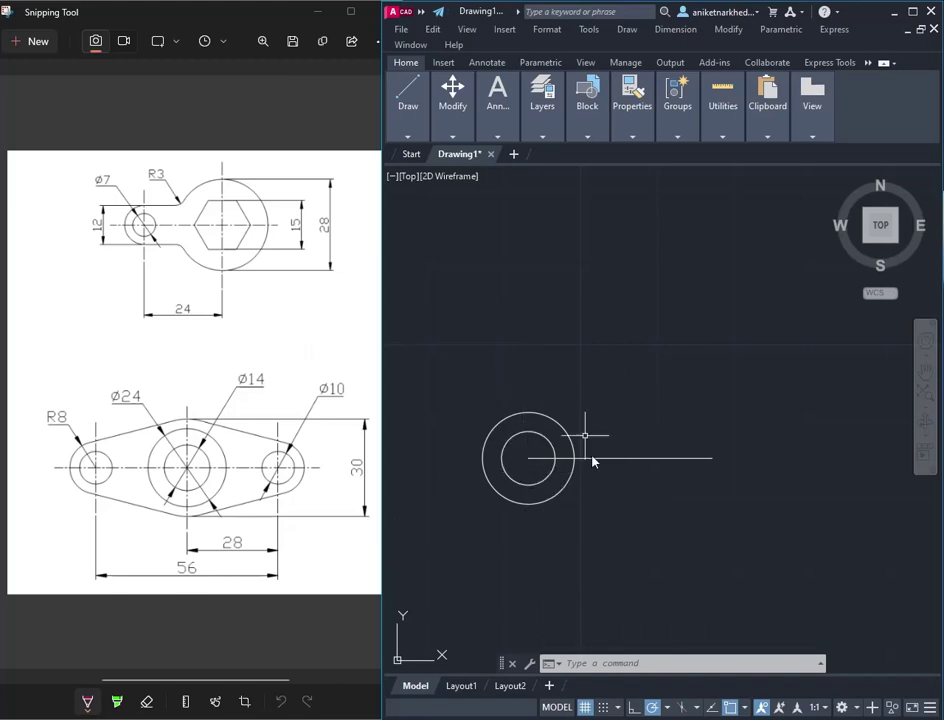
mouse_move(452, 105)
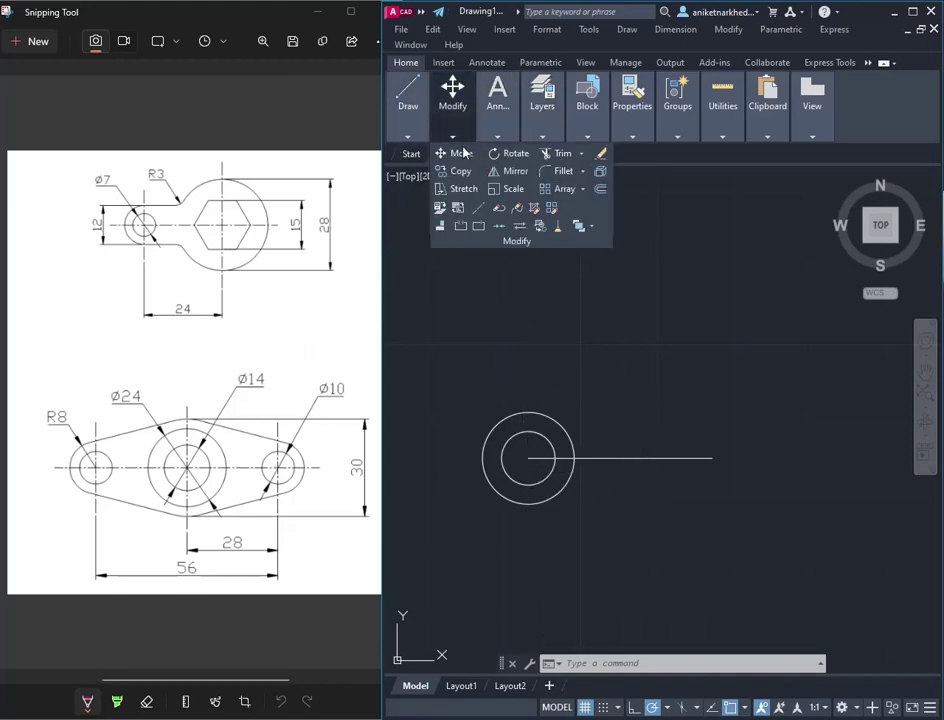
Draw a radius-14 circle centred on the 24-unit line's right endpoint
mouse_move(408, 105)
click(467, 160)
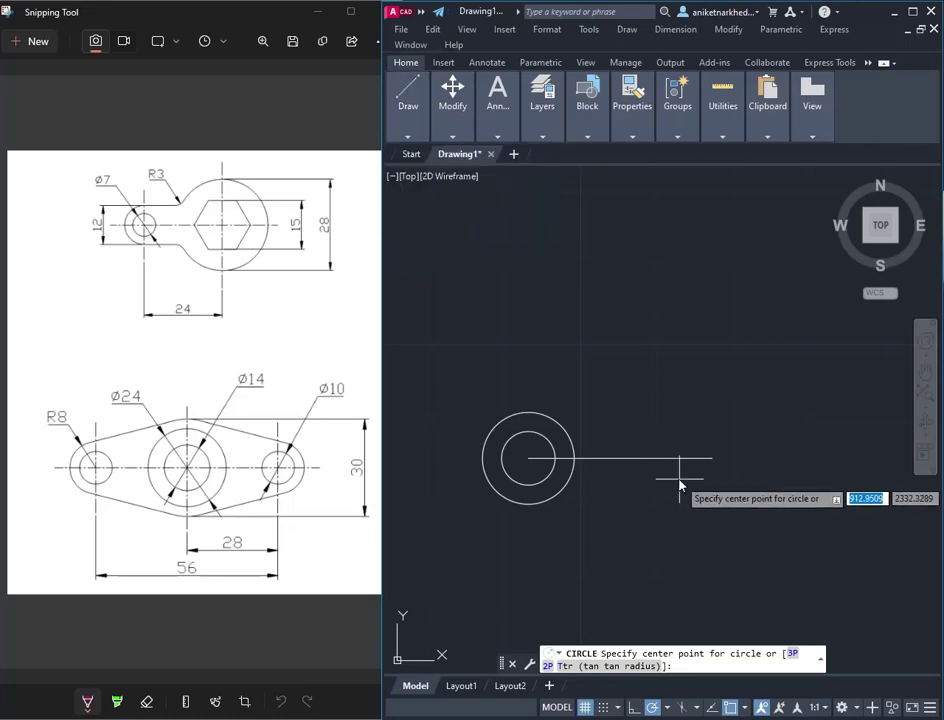
click(710, 460)
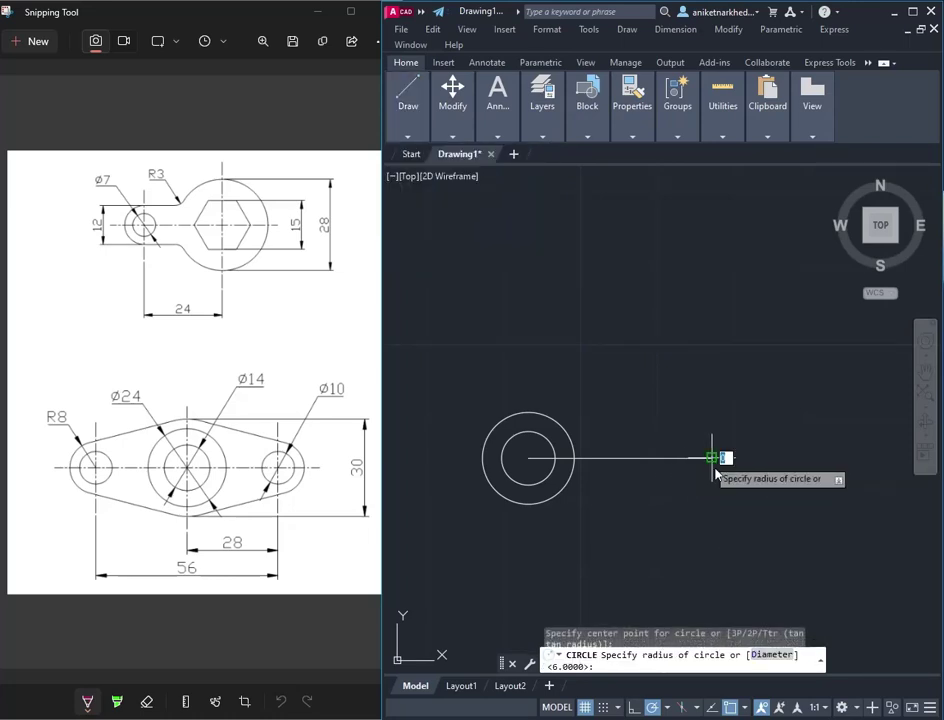
text(14)
key(Return)
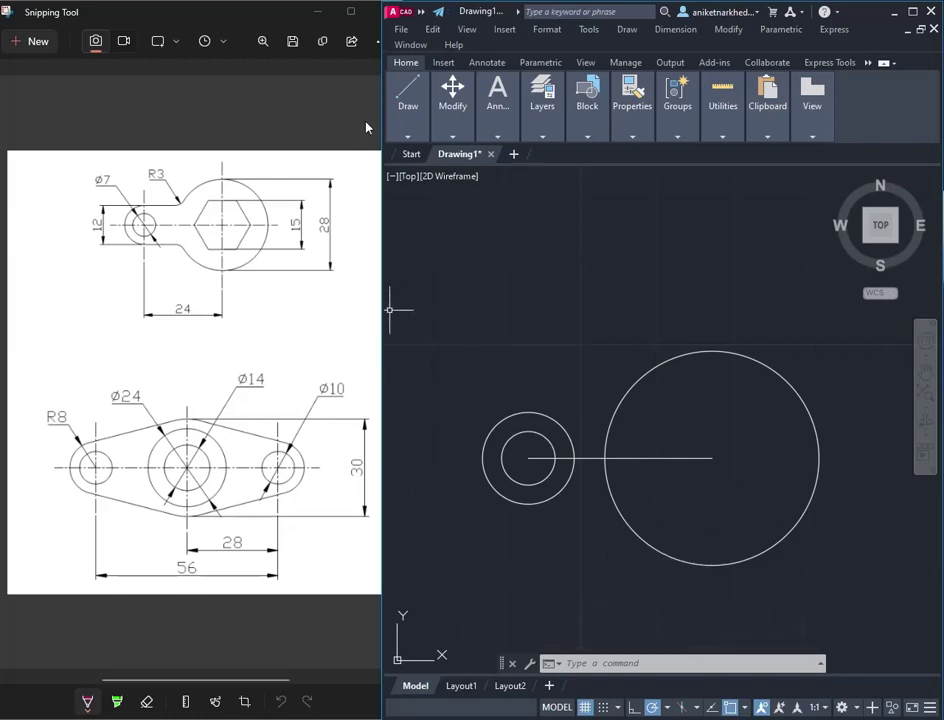
click(408, 100)
click(400, 162)
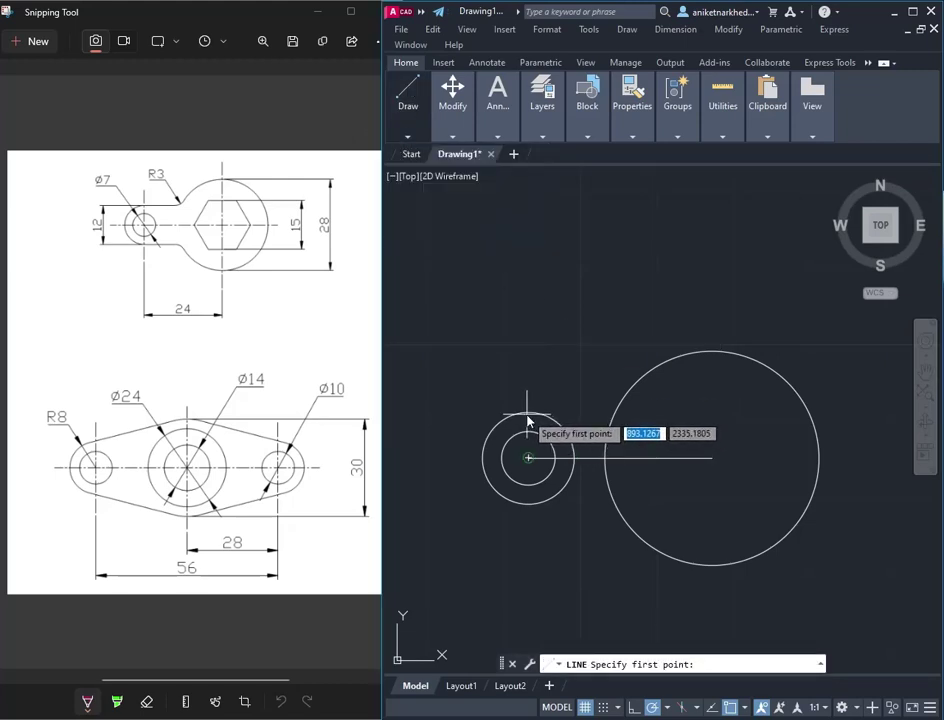
Turn off Center and Endpoint object snaps, turn on Tangent, and cancel the pending line
click(745, 709)
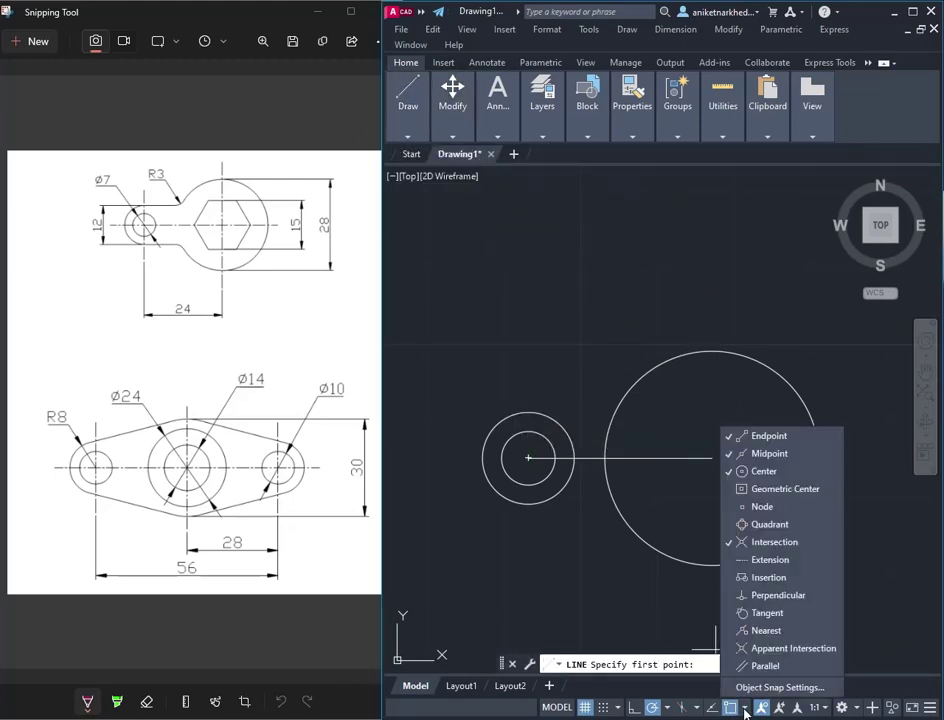
click(751, 478)
click(752, 436)
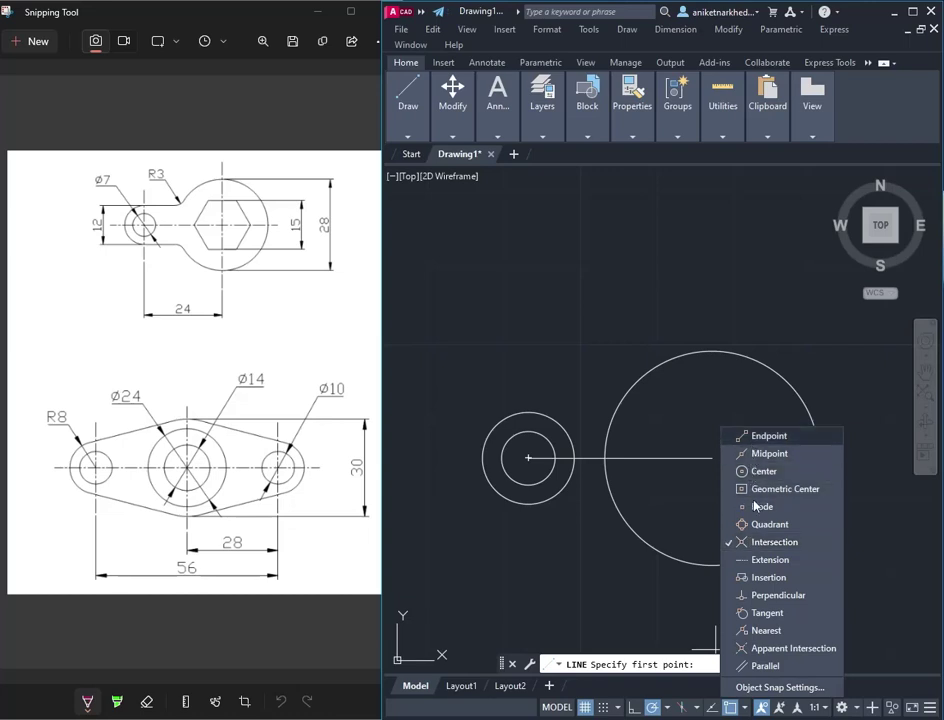
click(760, 613)
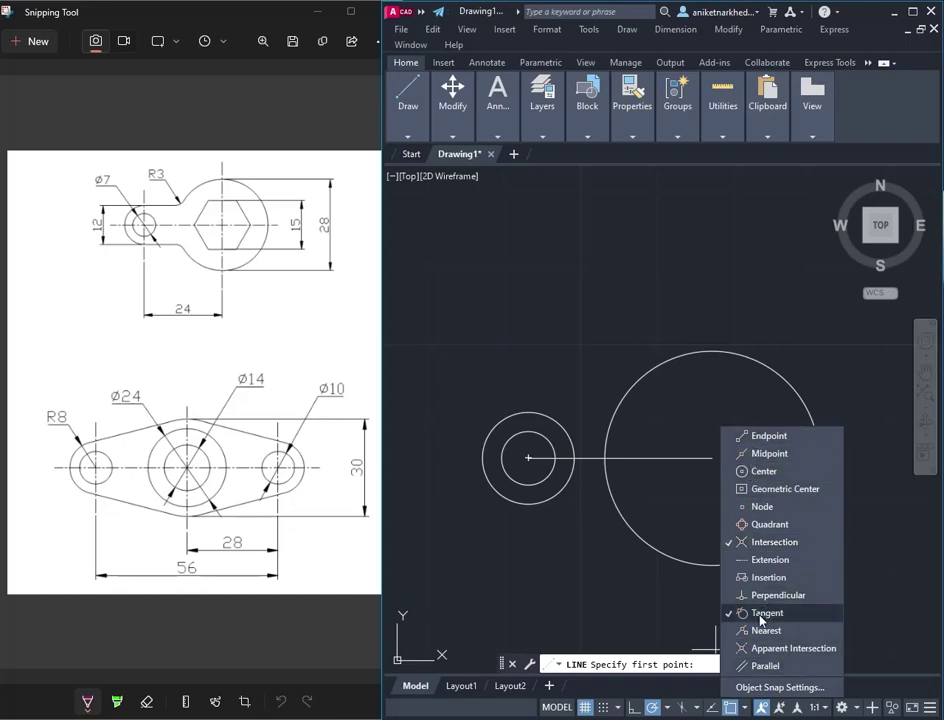
click(731, 713)
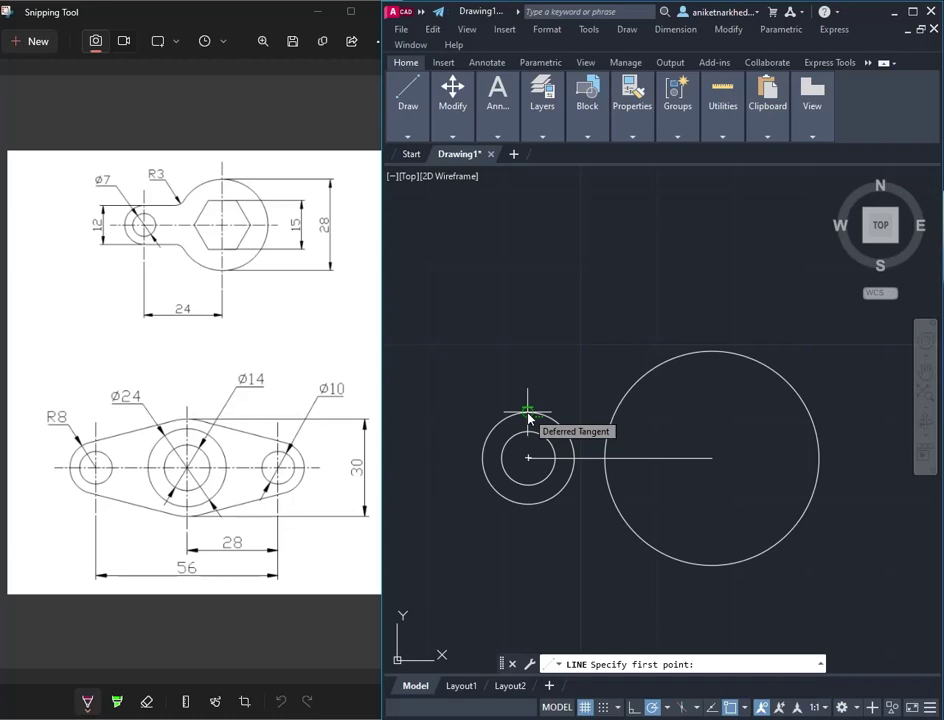
key(Escape)
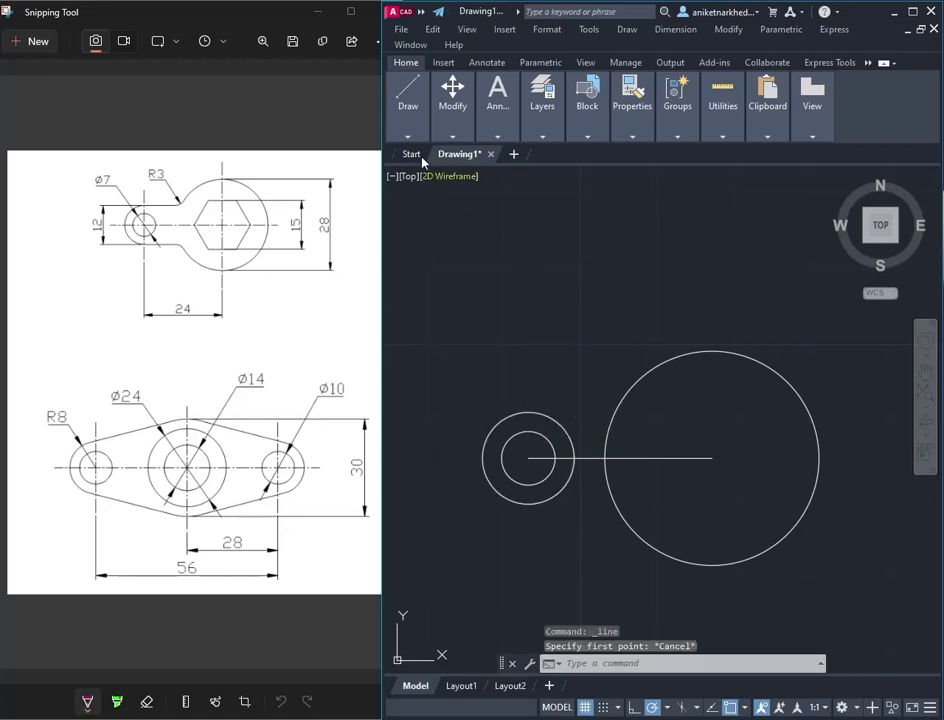
Re-enable the Center and Endpoint object snaps
click(408, 136)
click(401, 167)
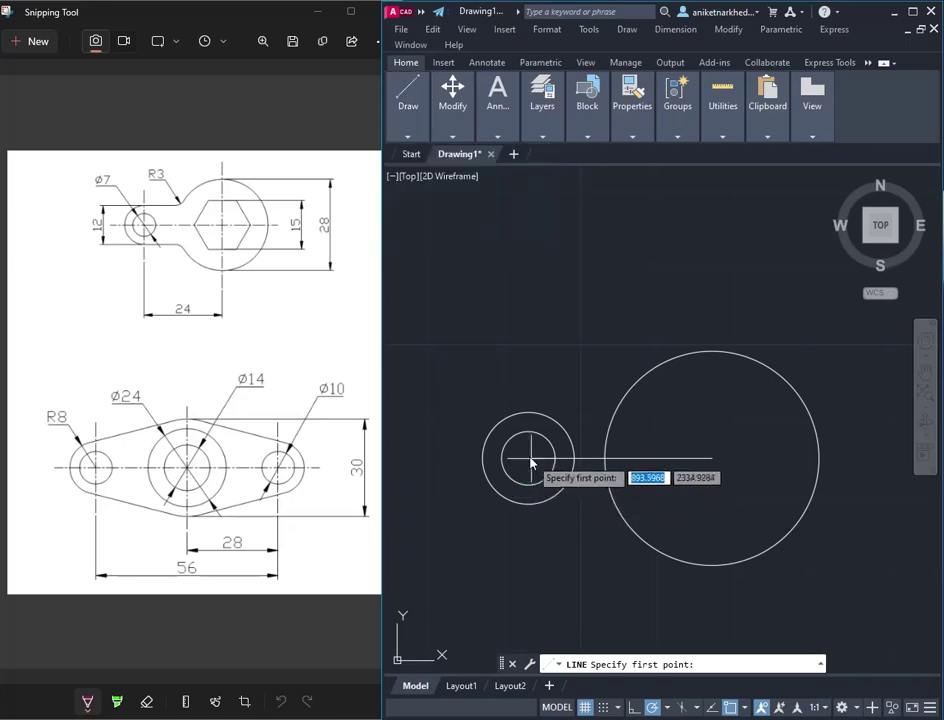
click(408, 136)
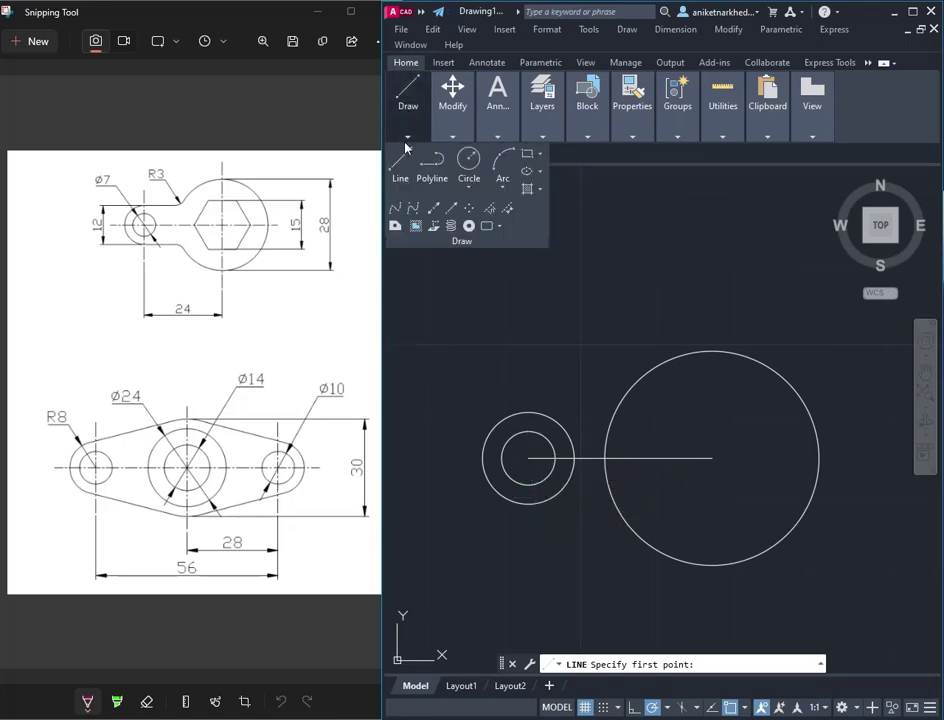
click(400, 160)
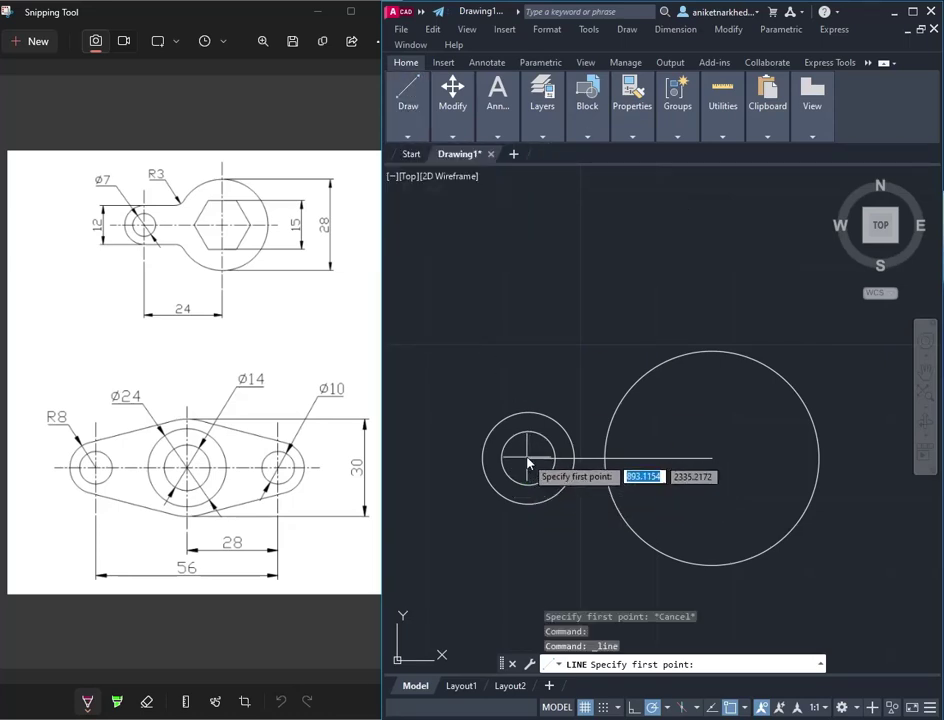
click(745, 707)
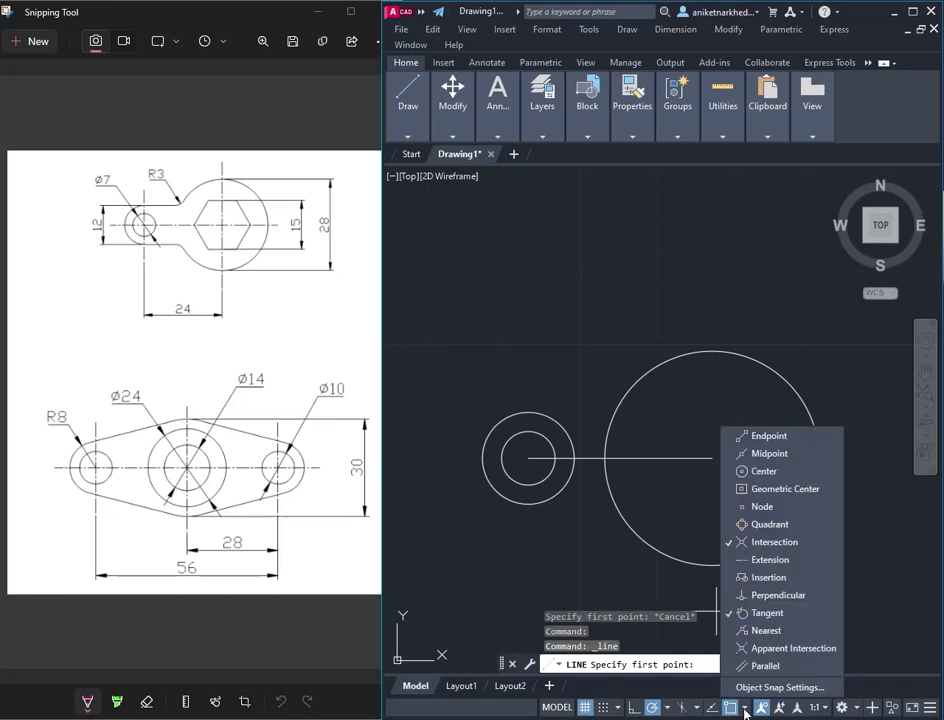
click(760, 471)
click(760, 436)
click(530, 462)
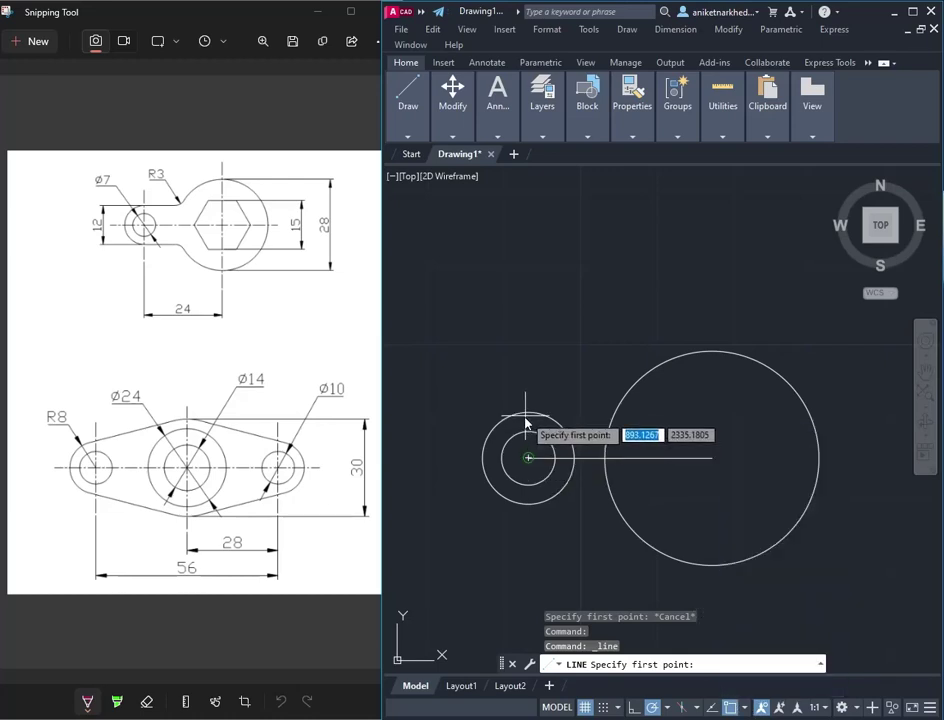
Draw a vertical line from the small circles' centre up to the radius-6 circle's top
click(408, 136)
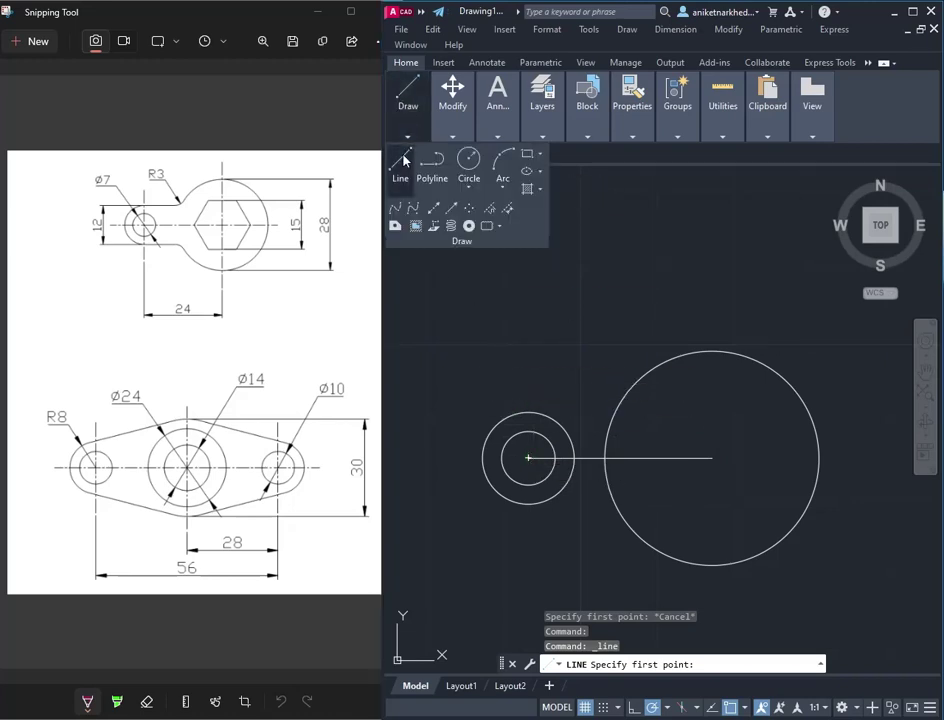
click(528, 458)
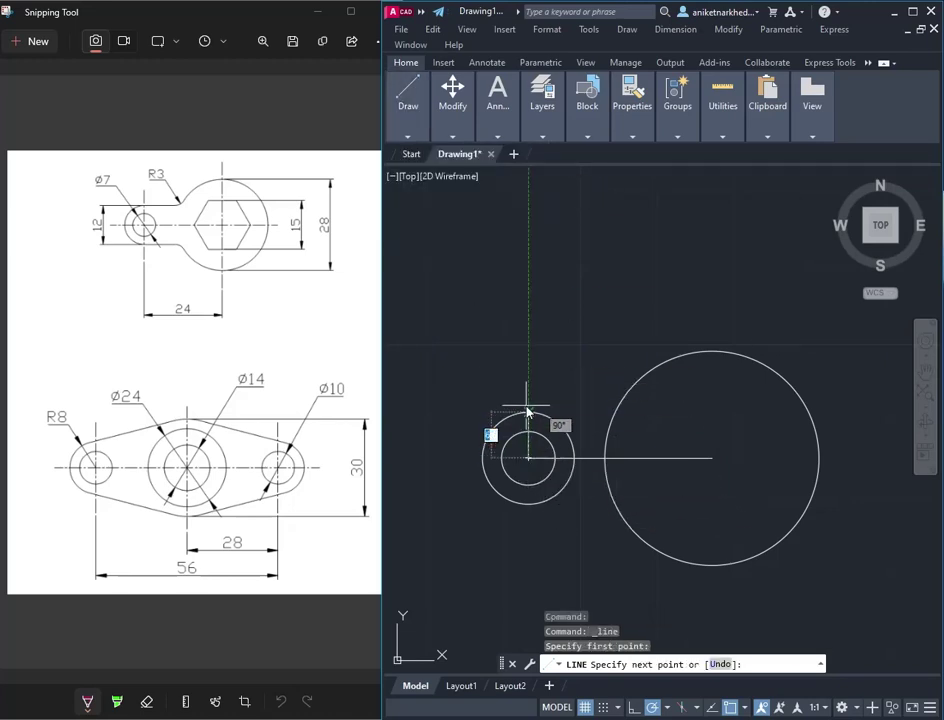
click(529, 413)
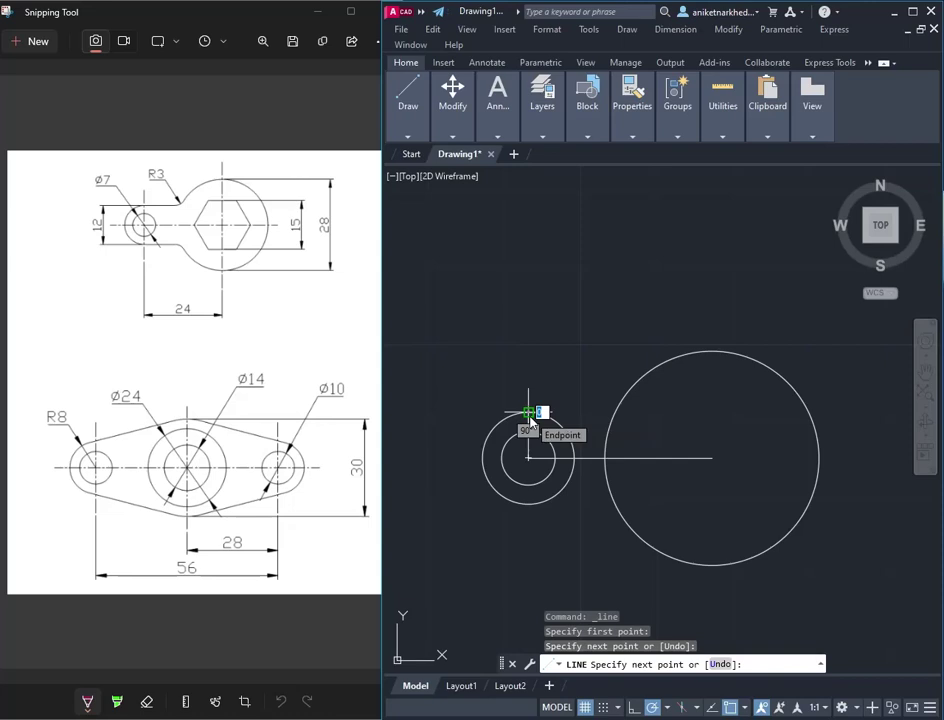
key(Escape)
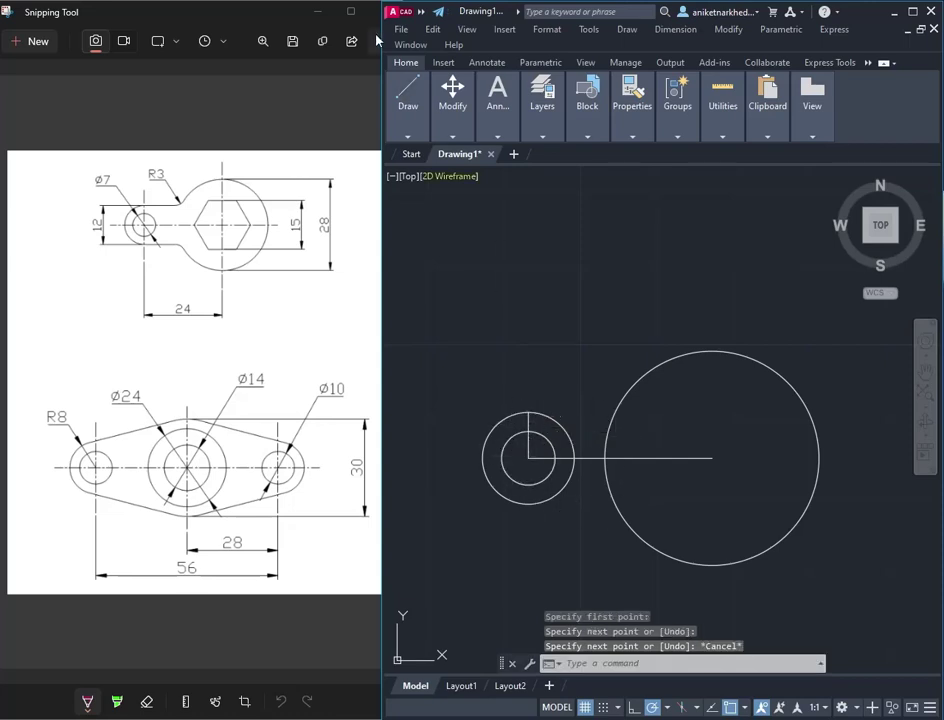
click(408, 105)
click(400, 160)
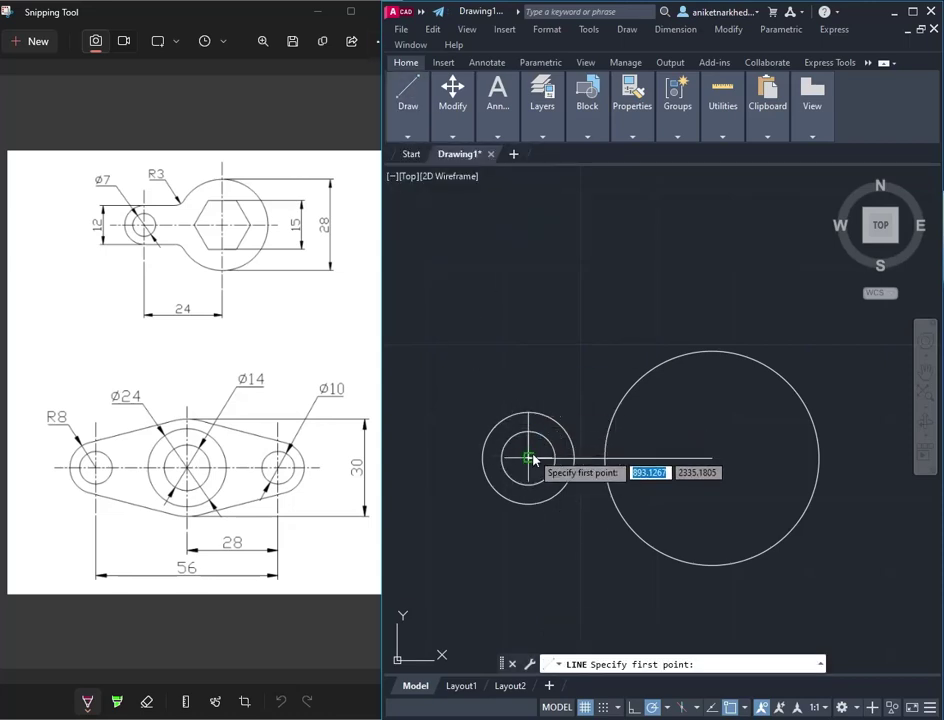
Draw lines from the radius-6 circle's bottom and top quadrants across to the large circle
click(534, 460)
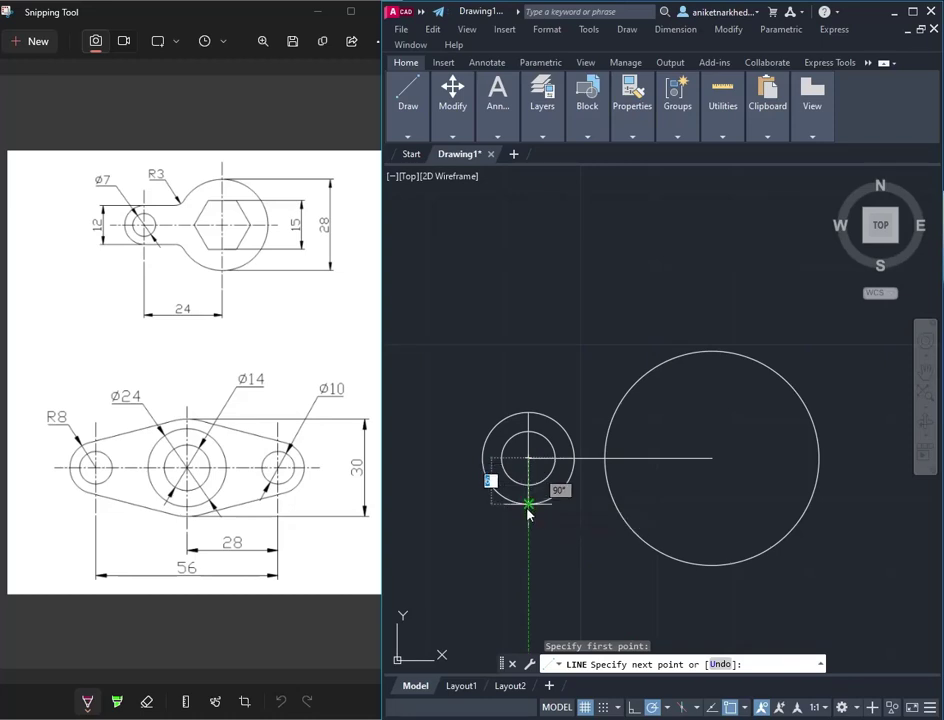
click(528, 503)
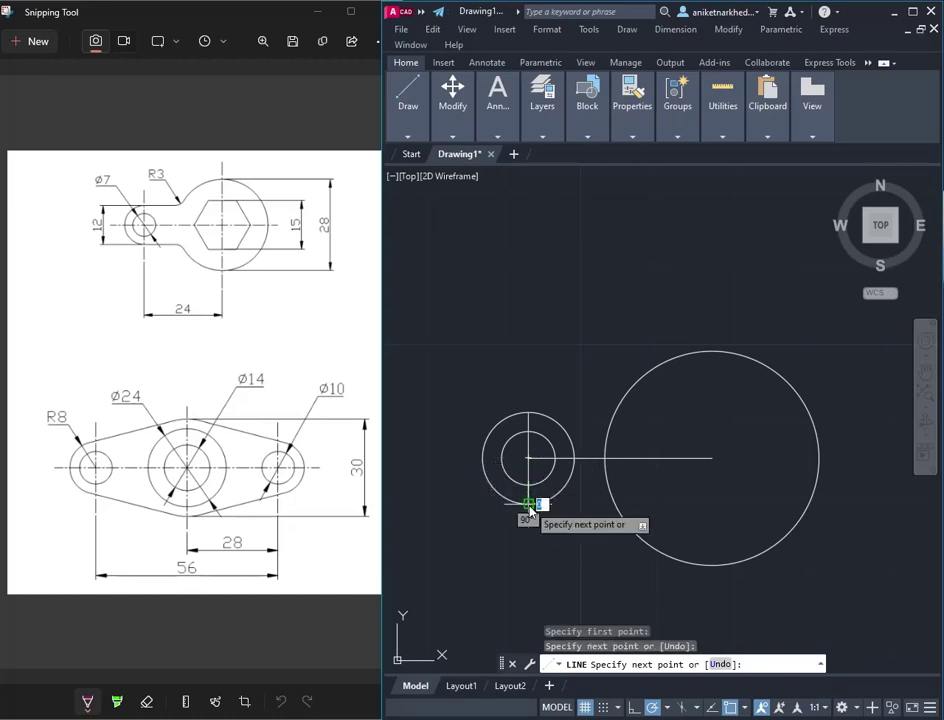
click(615, 504)
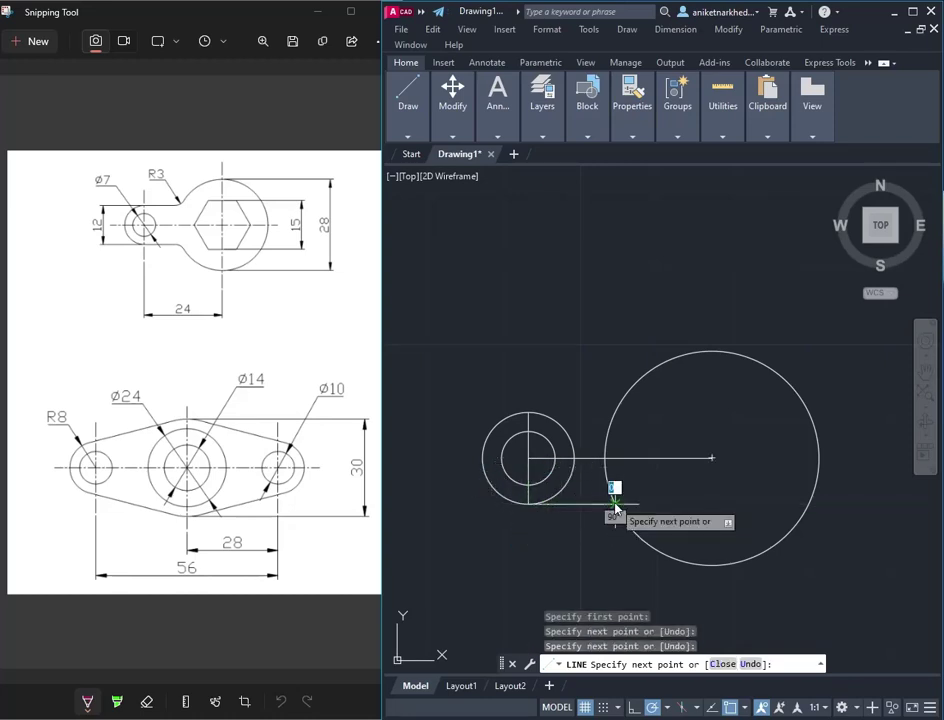
key(Escape)
mouse_move(408, 98)
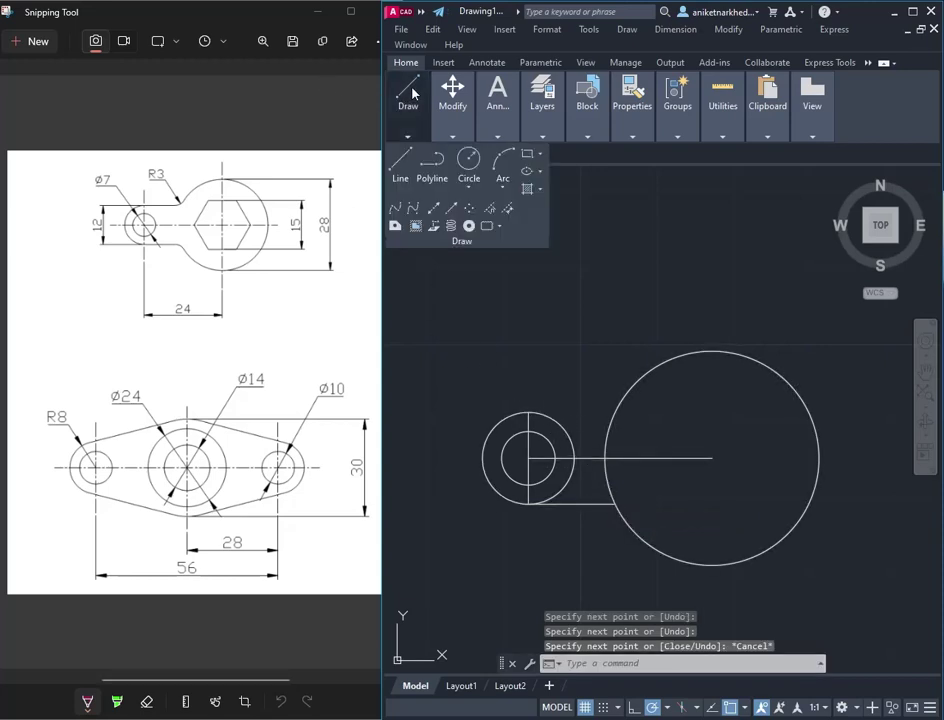
click(397, 167)
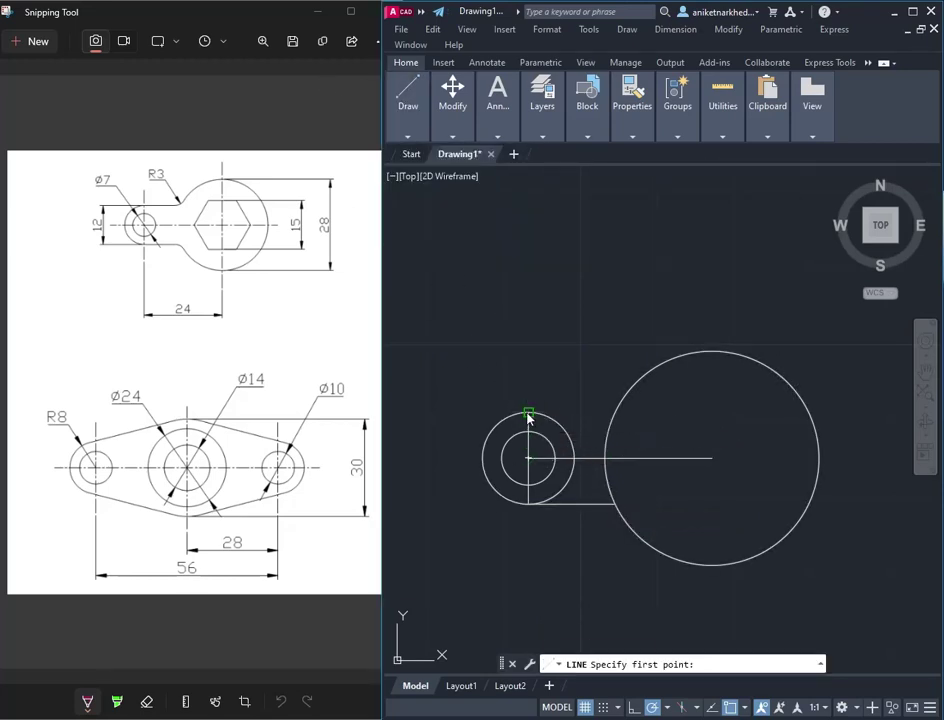
click(528, 411)
click(614, 411)
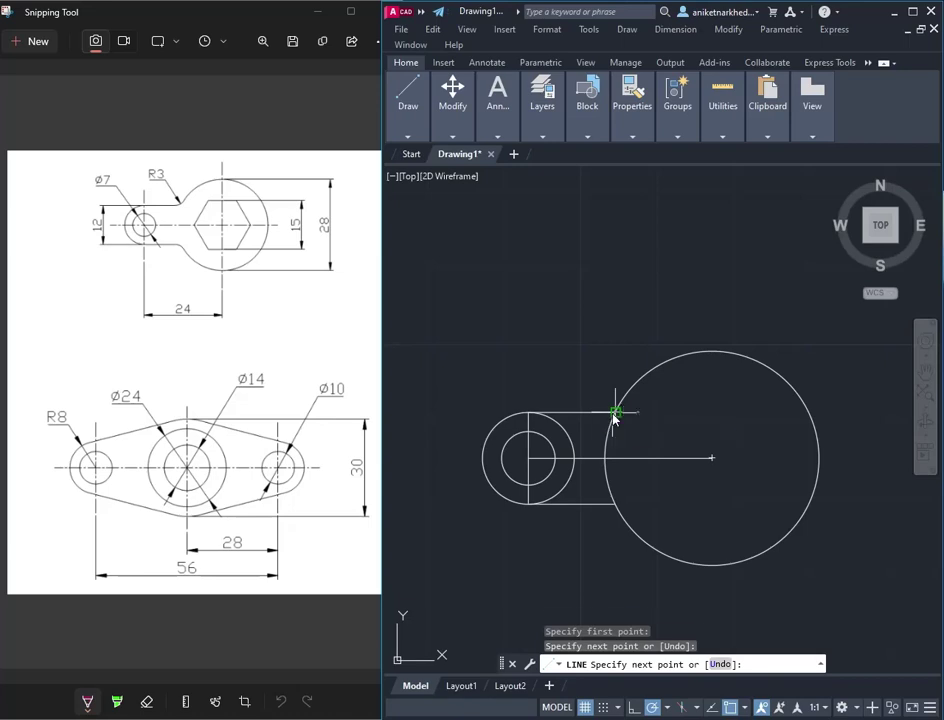
key(Escape)
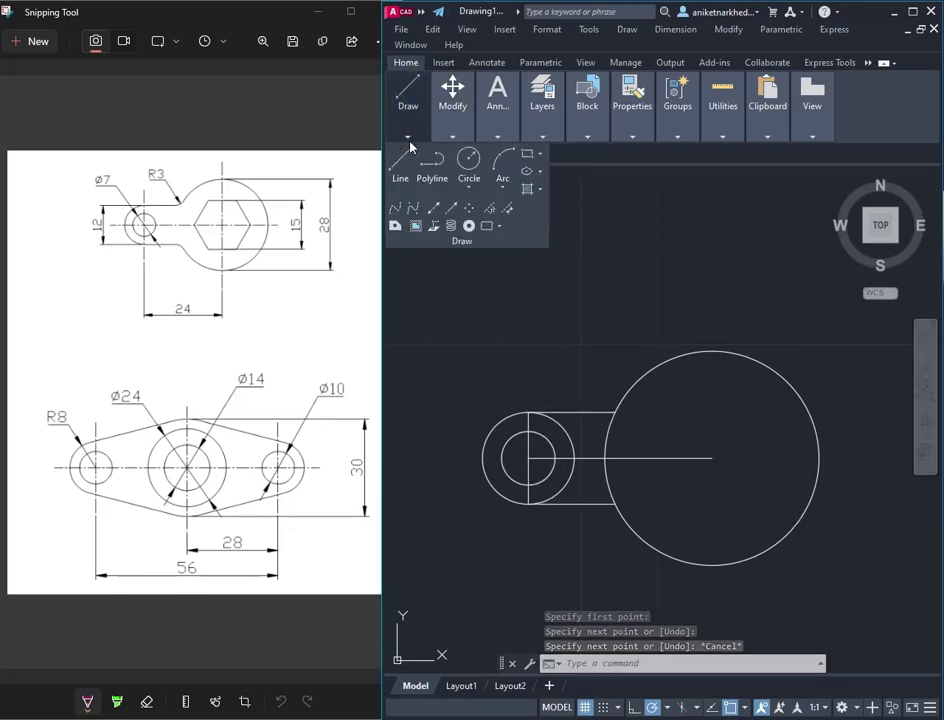
mouse_move(408, 100)
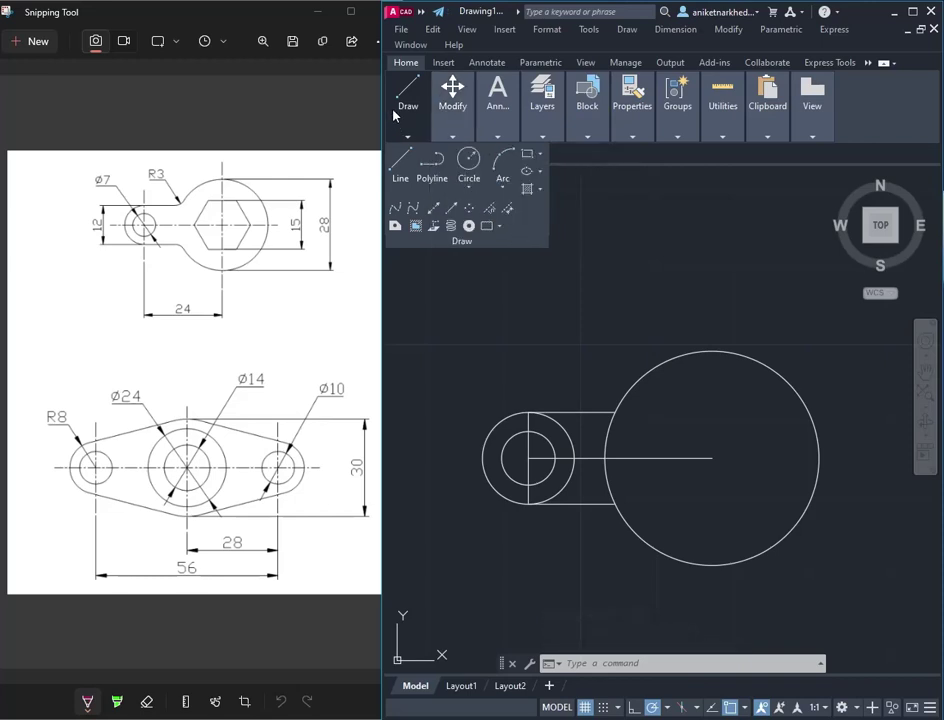
click(469, 186)
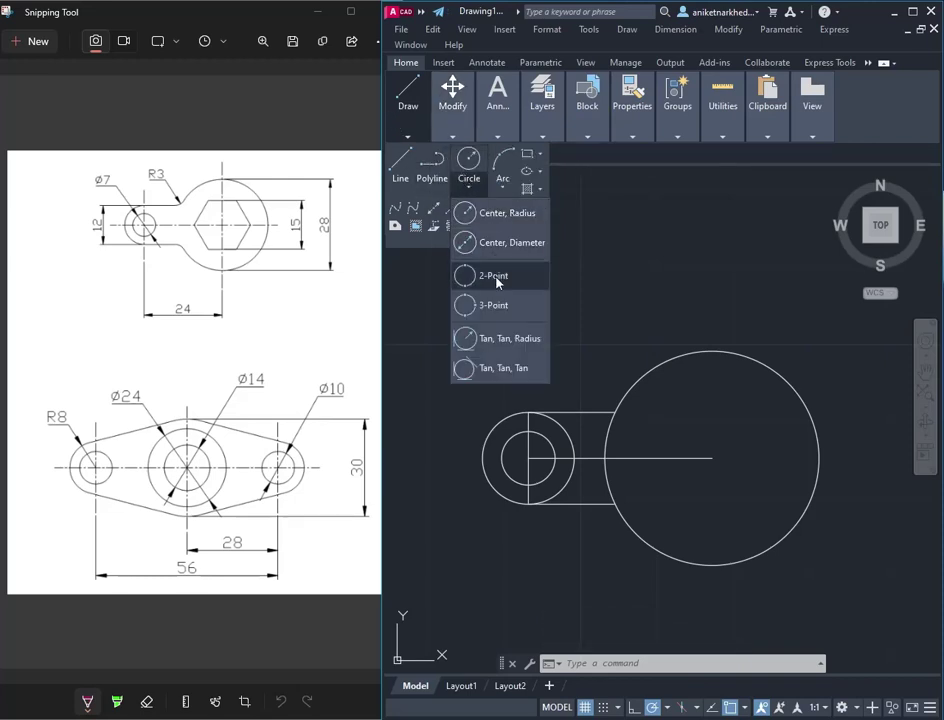
Draw a radius-3 circle tangent to the upper connecting line and the large circle
click(507, 340)
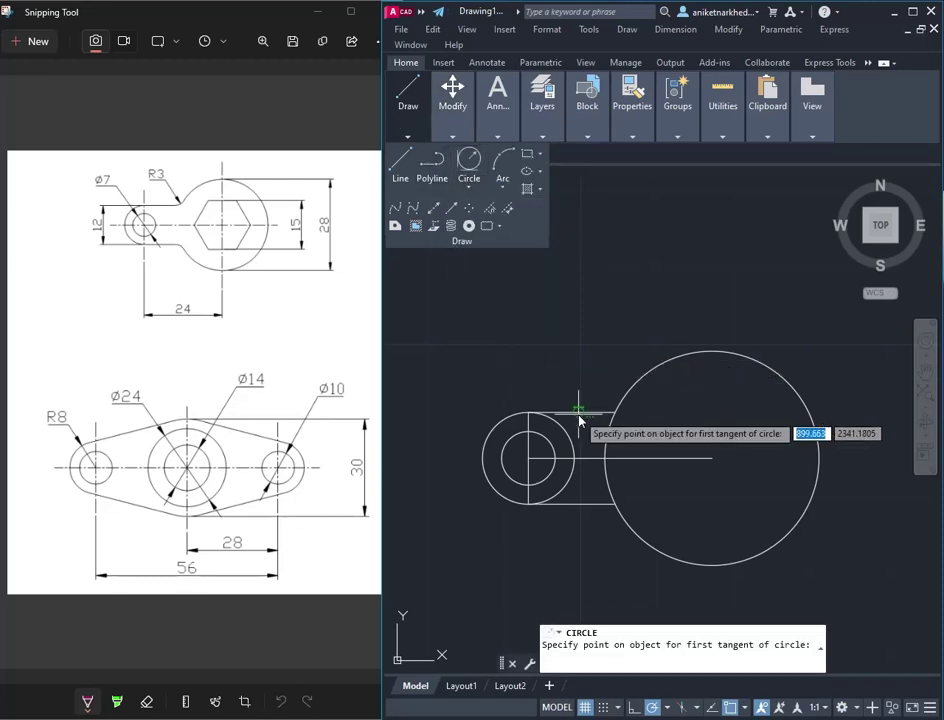
click(594, 412)
click(622, 393)
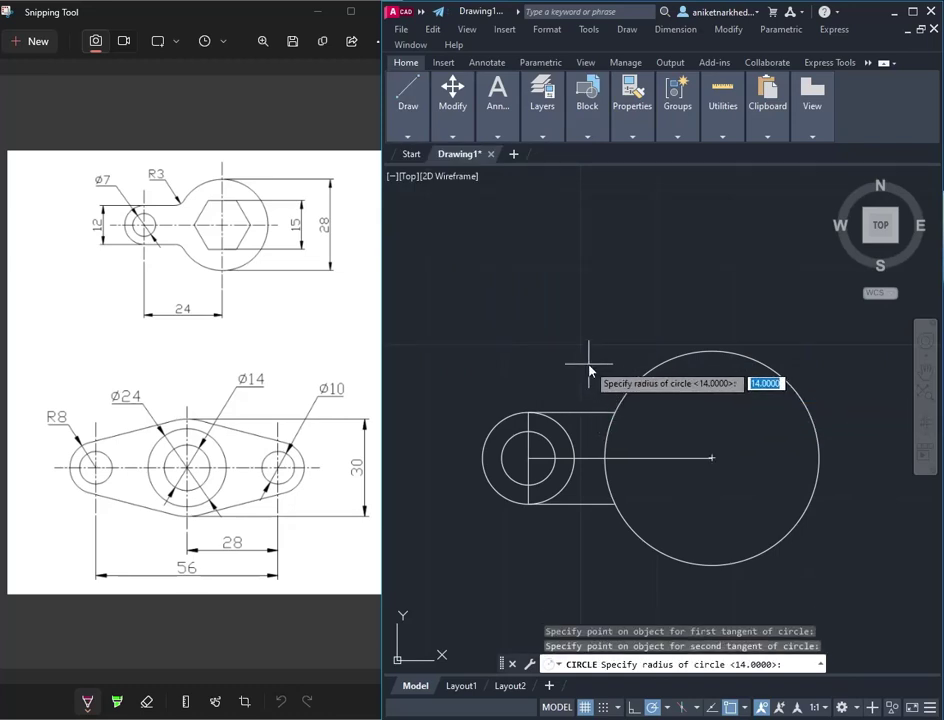
key(Return)
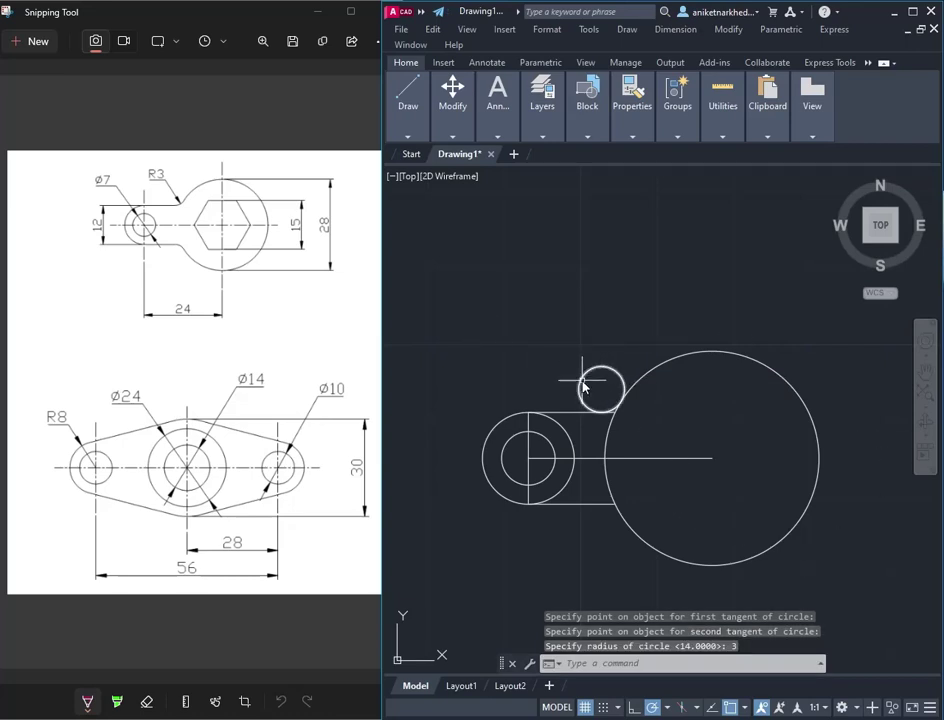
Mirror the R3 circle about the centre line, keeping the original, then select trim edges
click(580, 384)
mouse_move(452, 110)
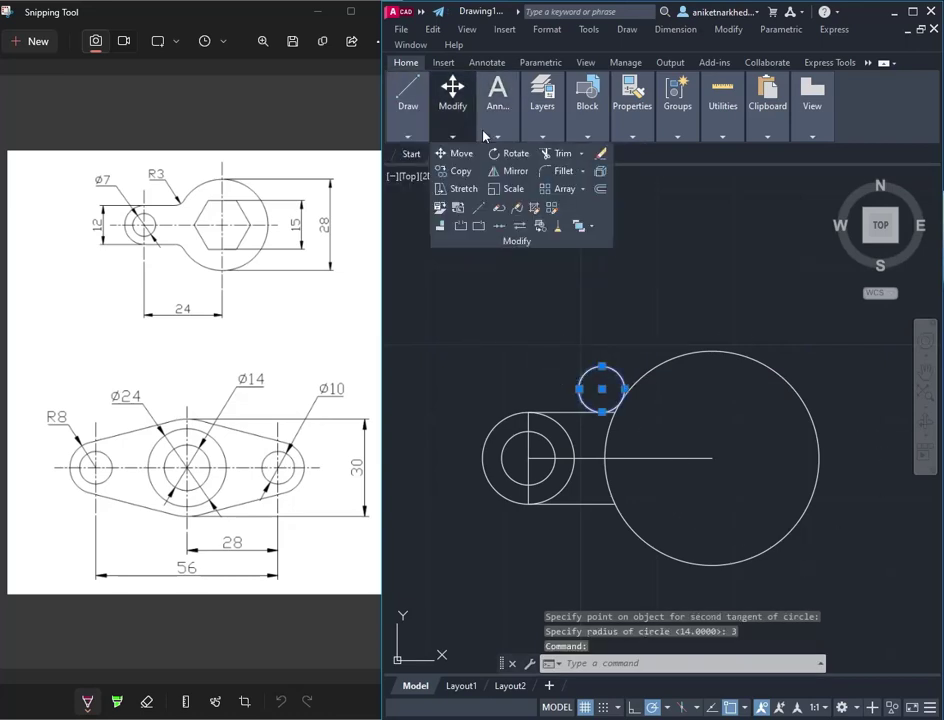
click(511, 171)
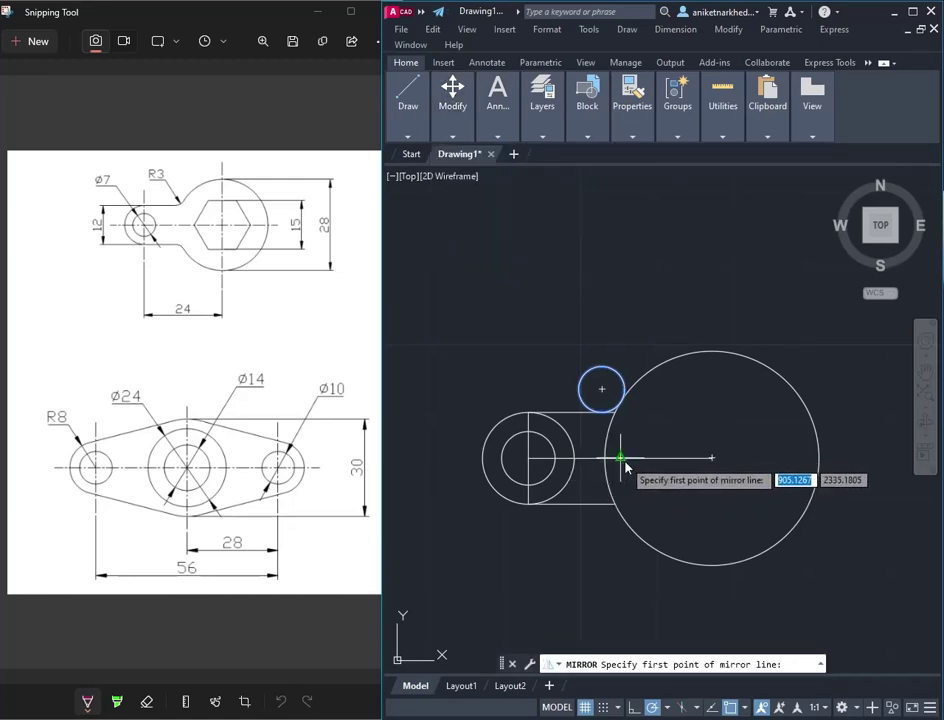
click(620, 457)
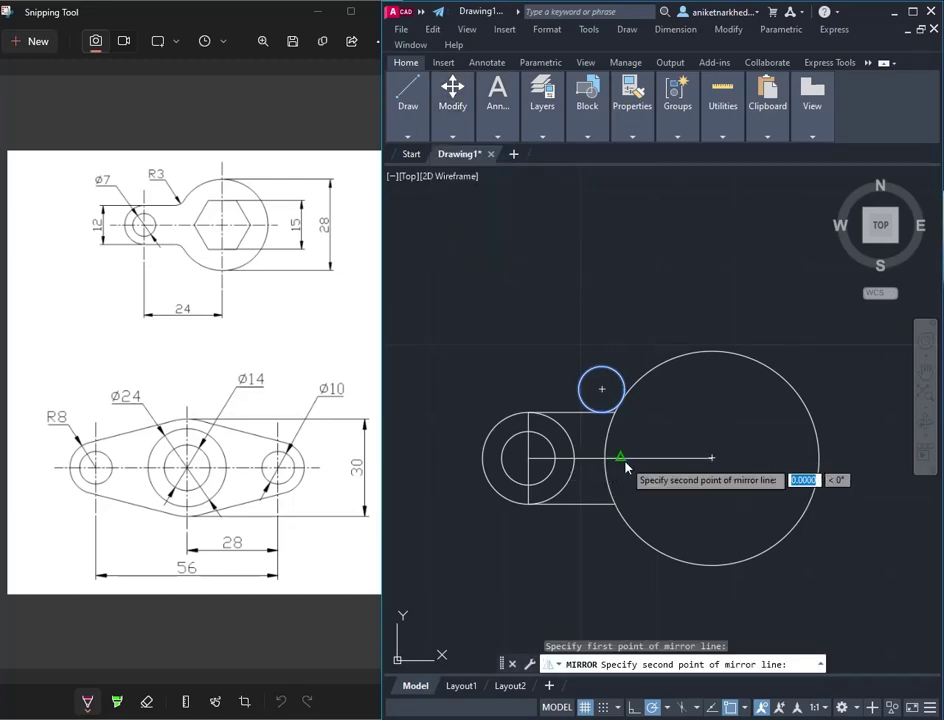
click(542, 465)
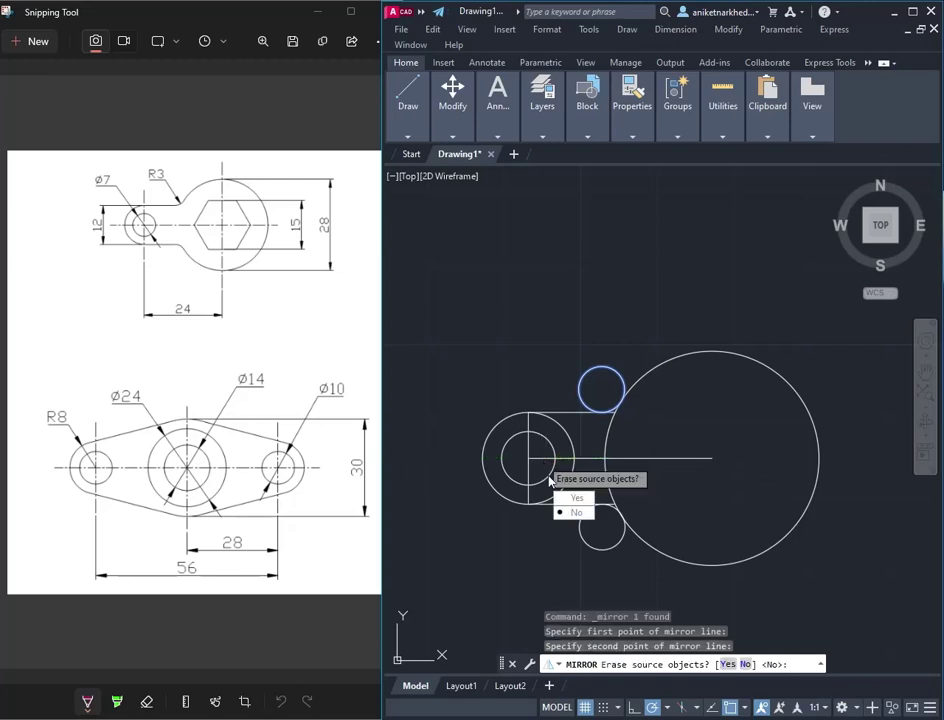
click(566, 503)
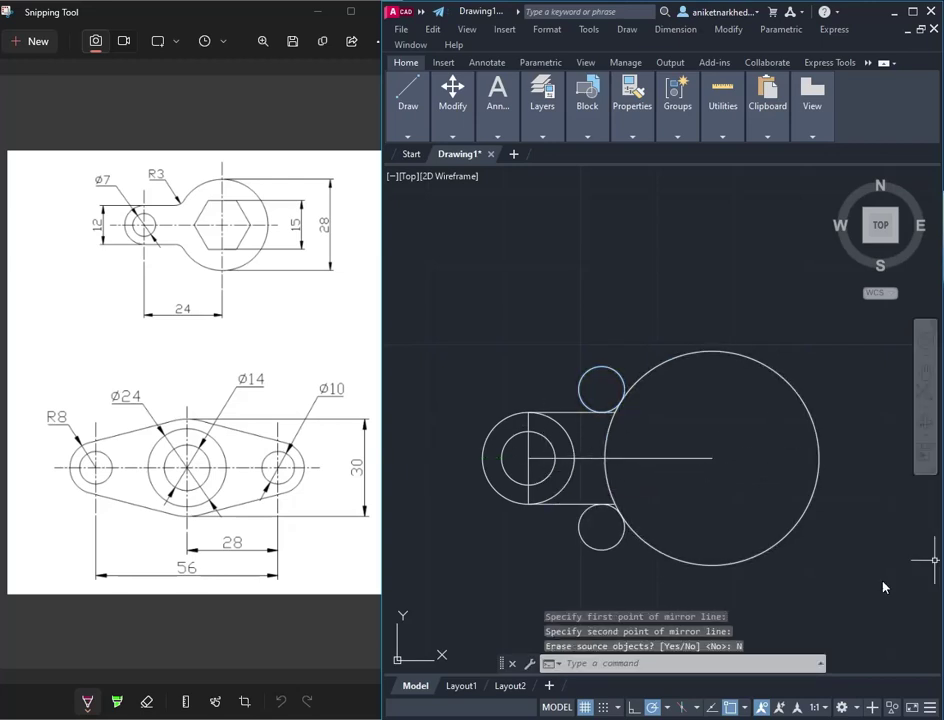
click(640, 382)
click(555, 412)
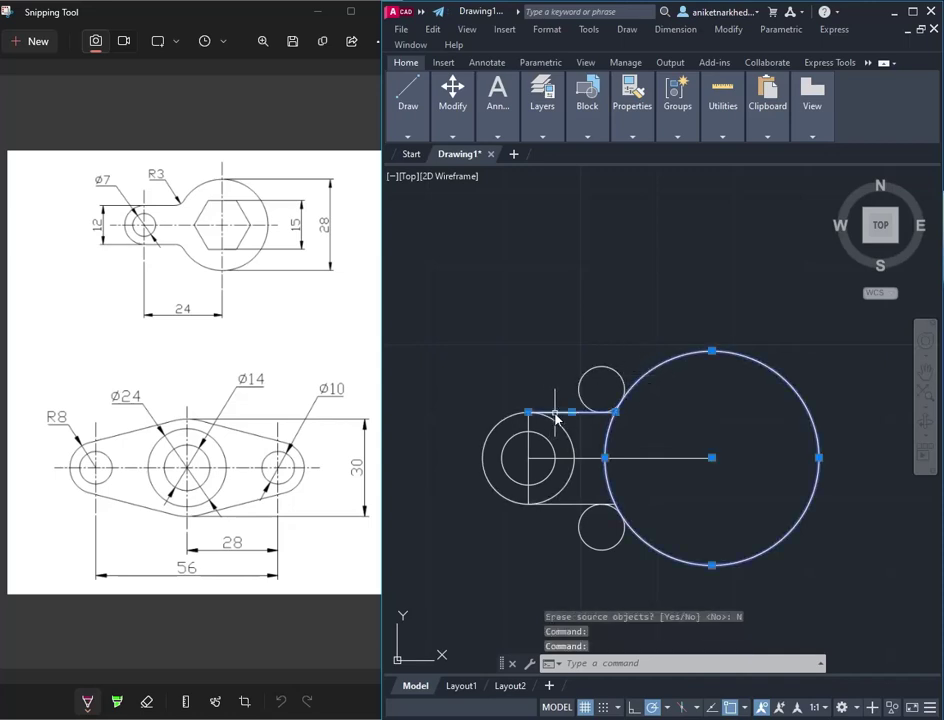
click(577, 504)
mouse_move(497, 105)
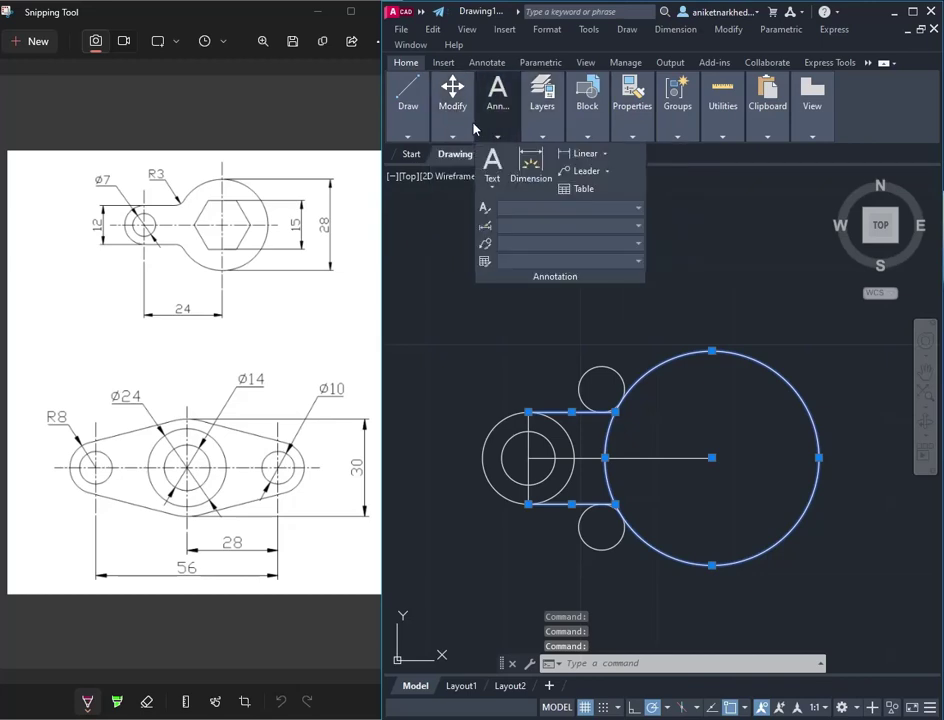
Trim the excess of the tangent circles and the overlap near the upper fillet arc
click(557, 153)
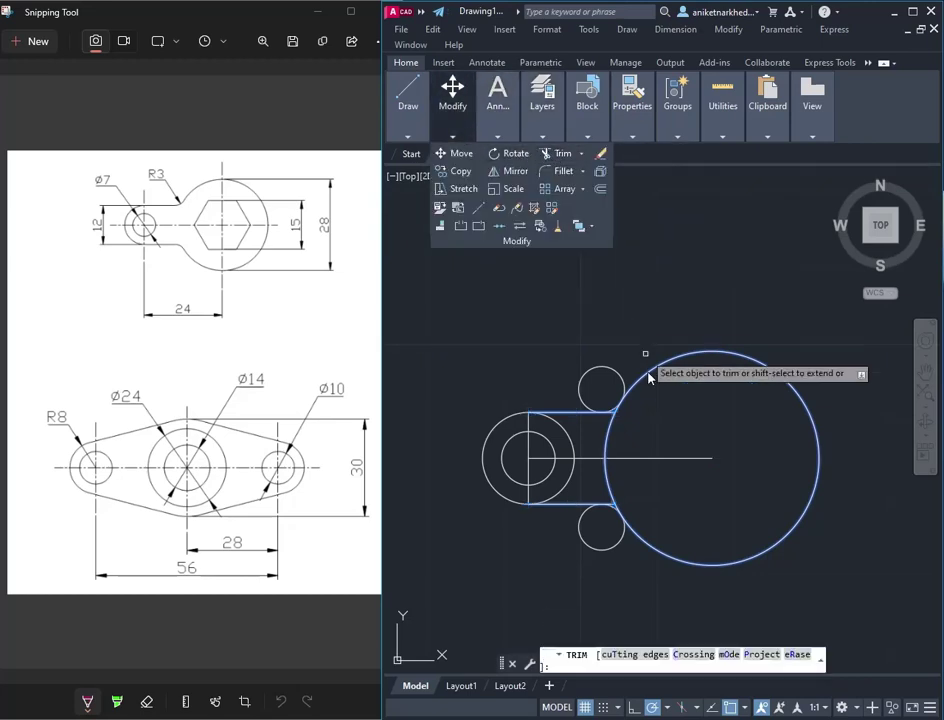
click(581, 388)
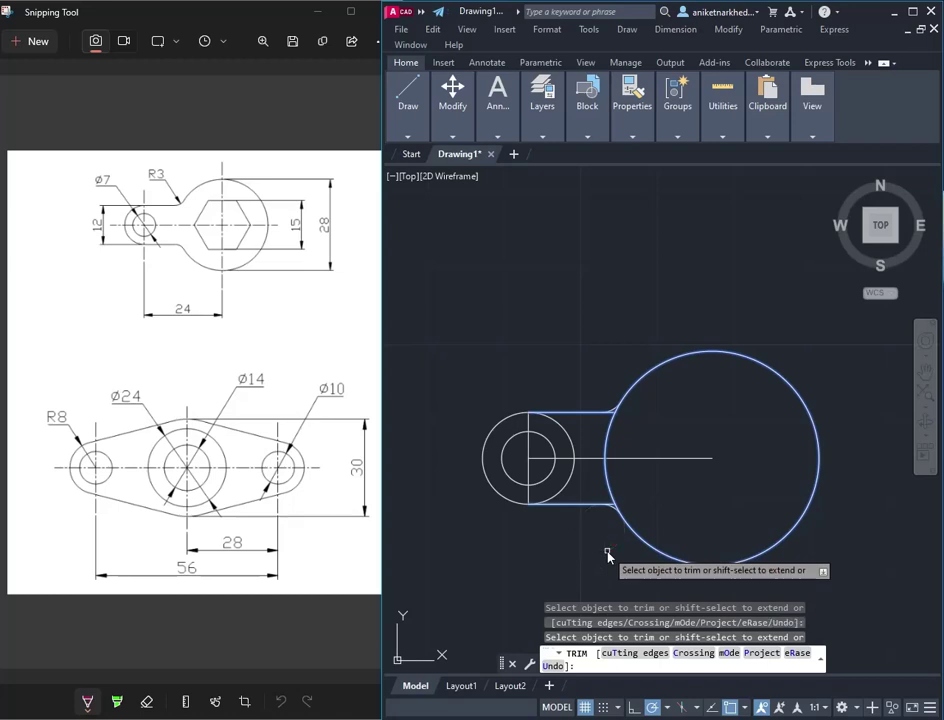
key(Escape)
scroll(611, 552, up, 2)
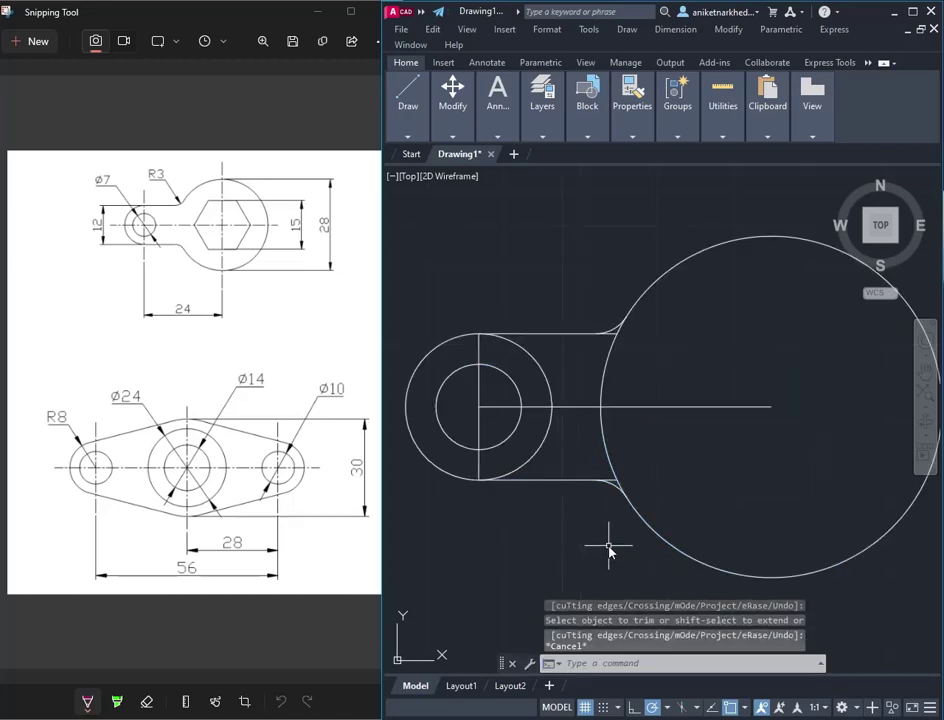
scroll(611, 552, up, 2)
scroll(582, 437, down, 2)
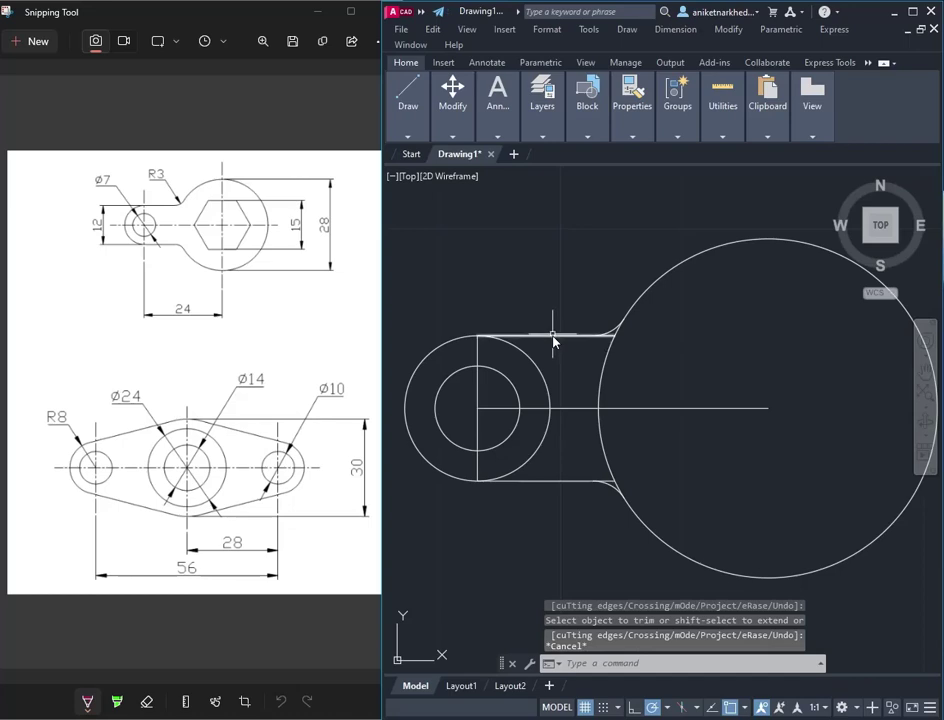
click(611, 333)
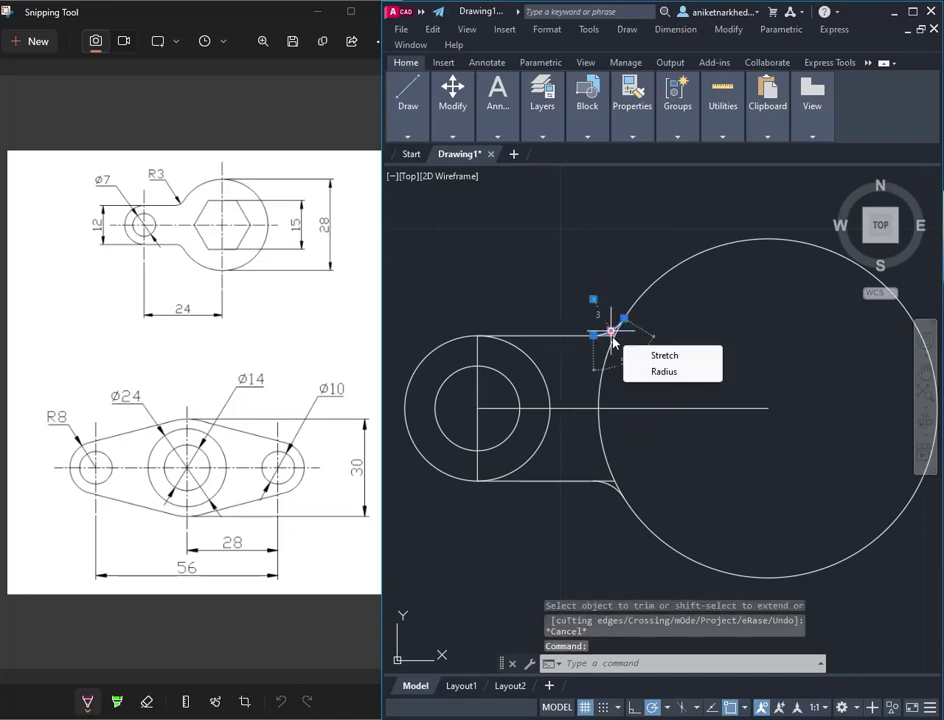
click(611, 487)
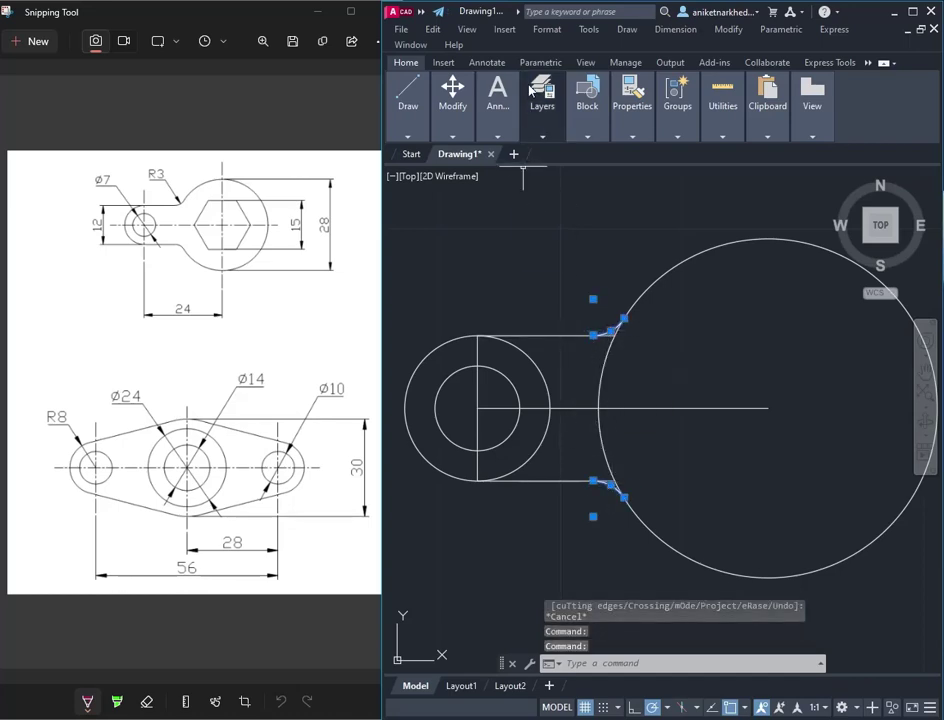
mouse_move(452, 110)
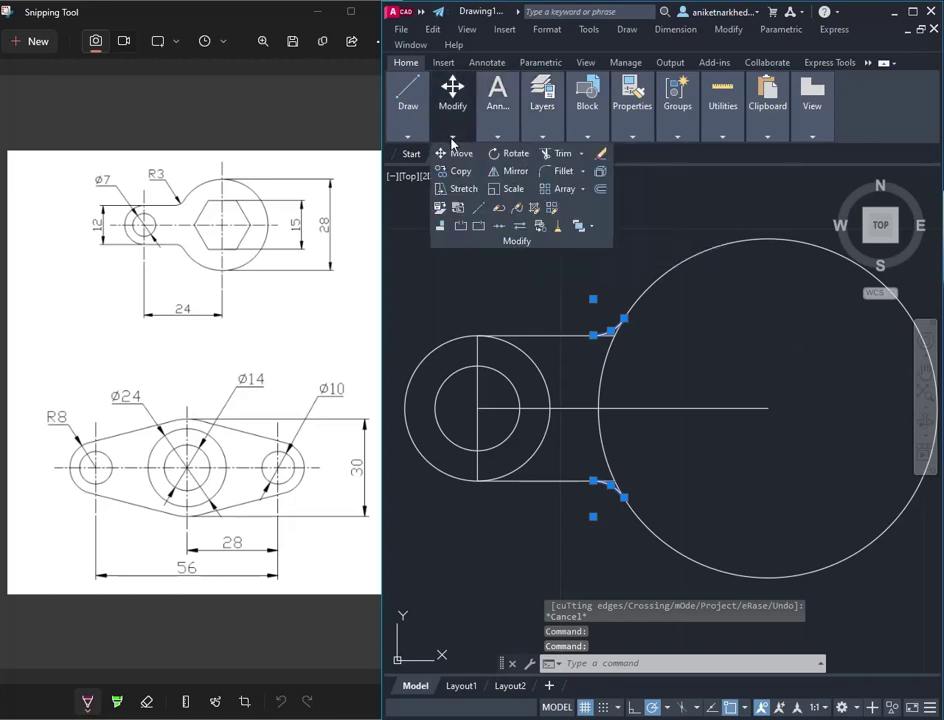
click(551, 154)
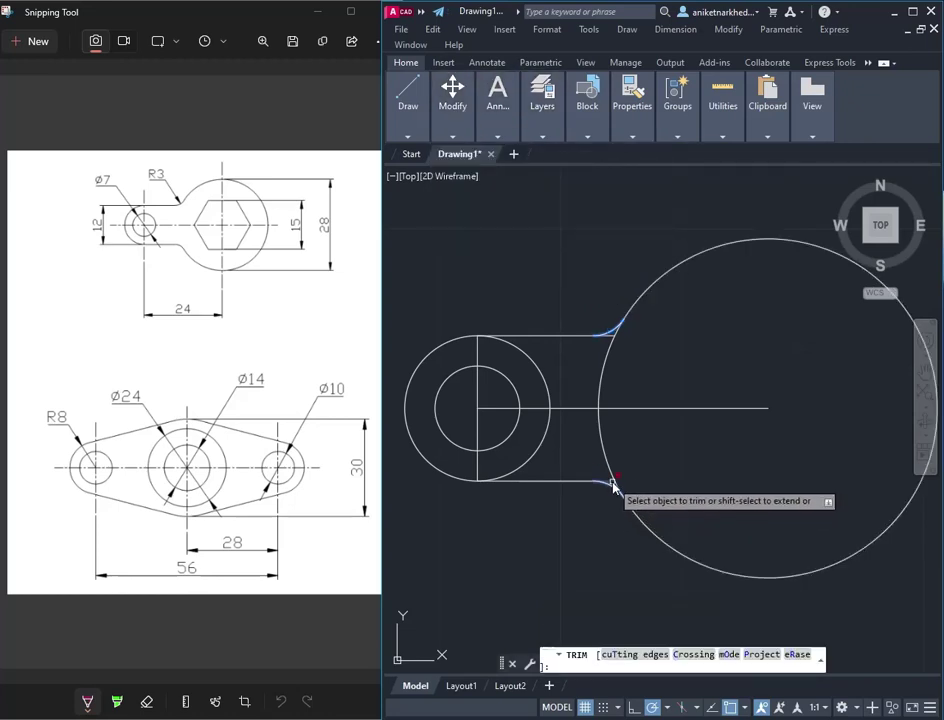
click(611, 339)
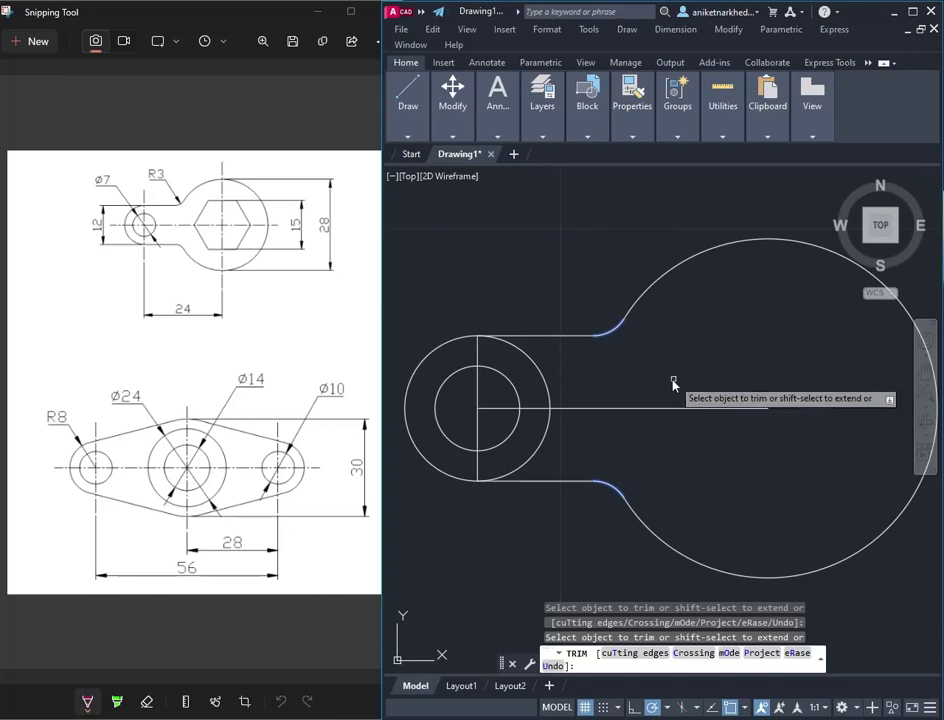
key(Return)
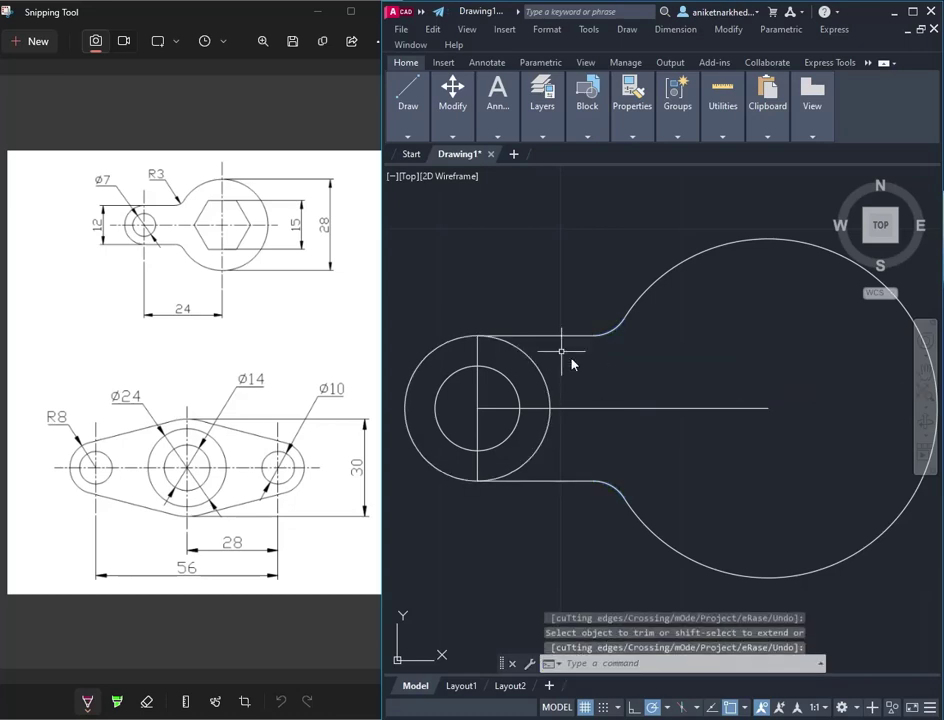
key(Escape)
Trim again using the top and bottom horizontal edges of the slot
click(545, 335)
click(537, 481)
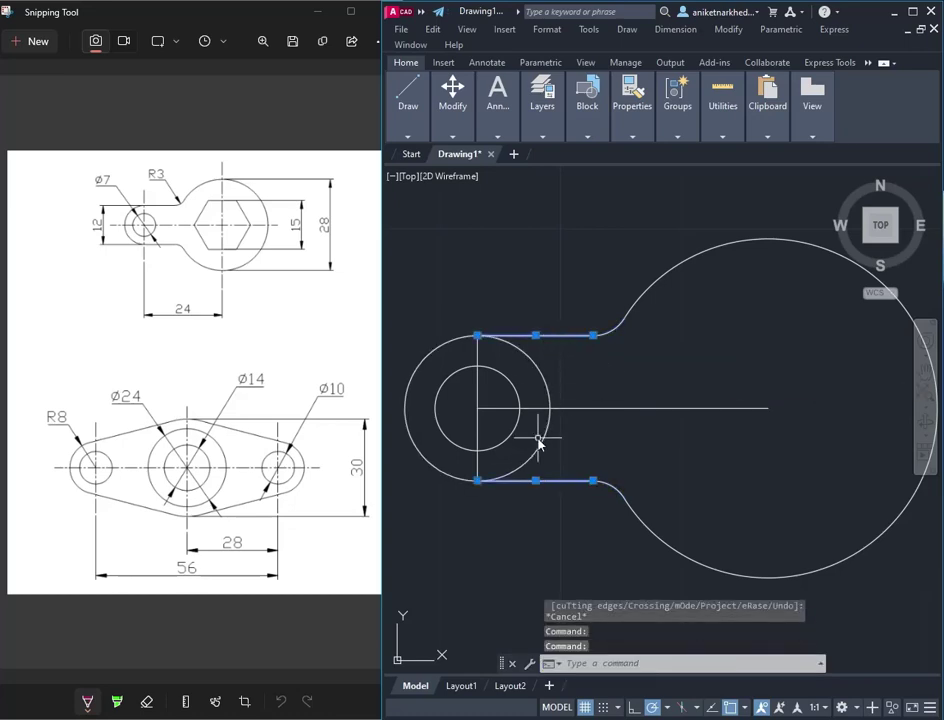
click(452, 136)
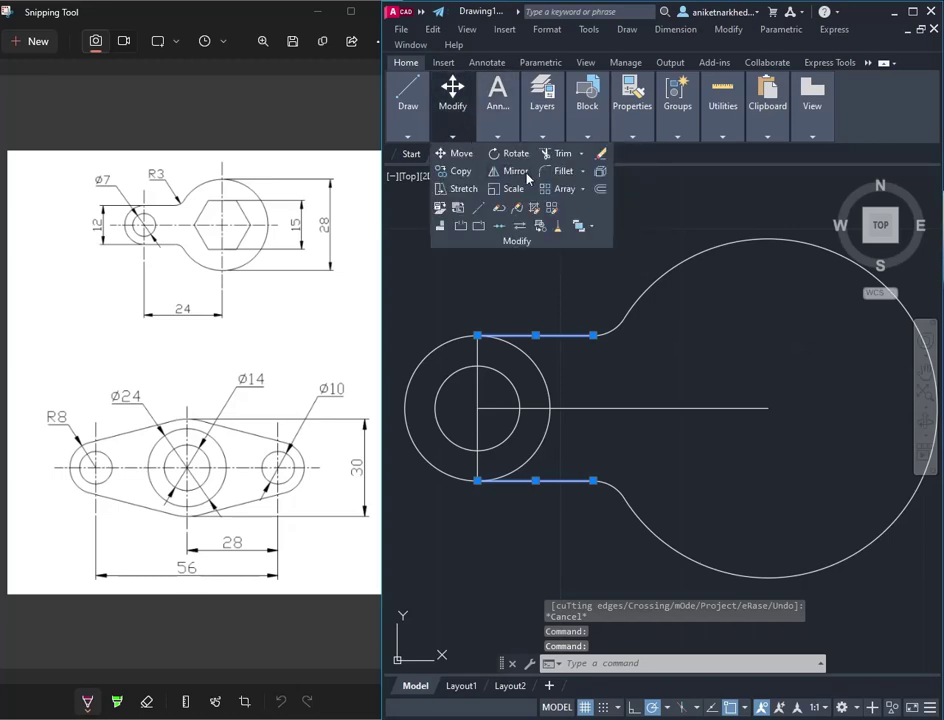
click(556, 155)
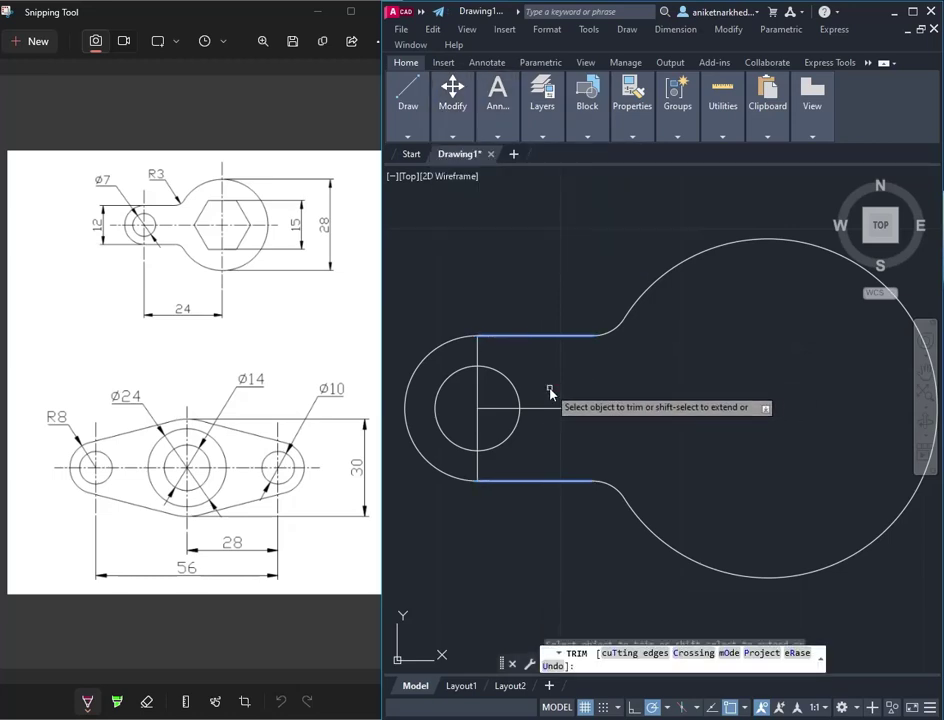
key(Escape)
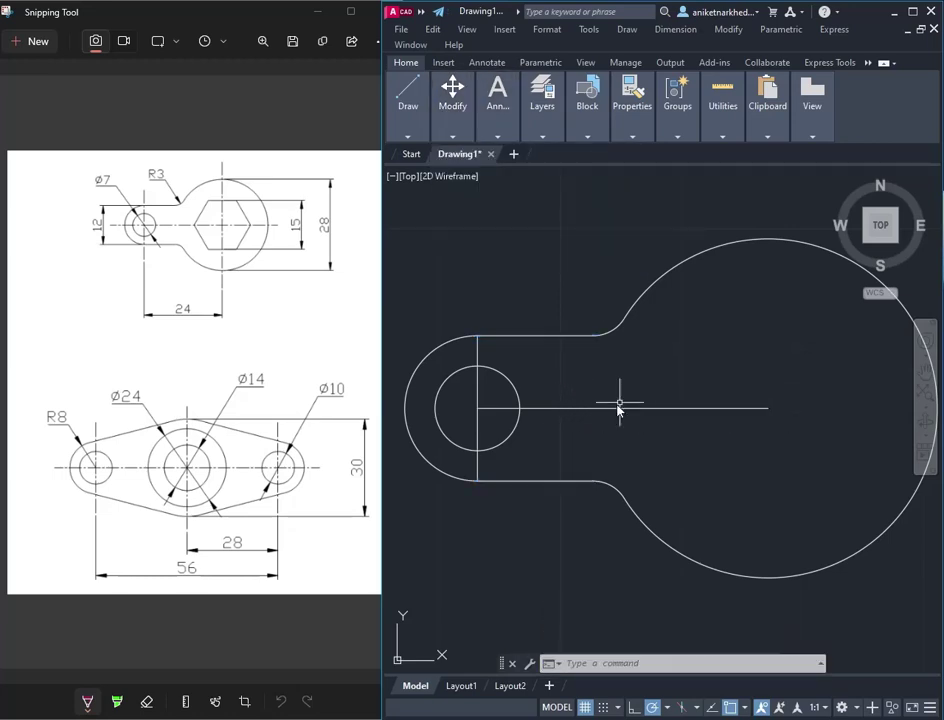
click(601, 408)
click(668, 390)
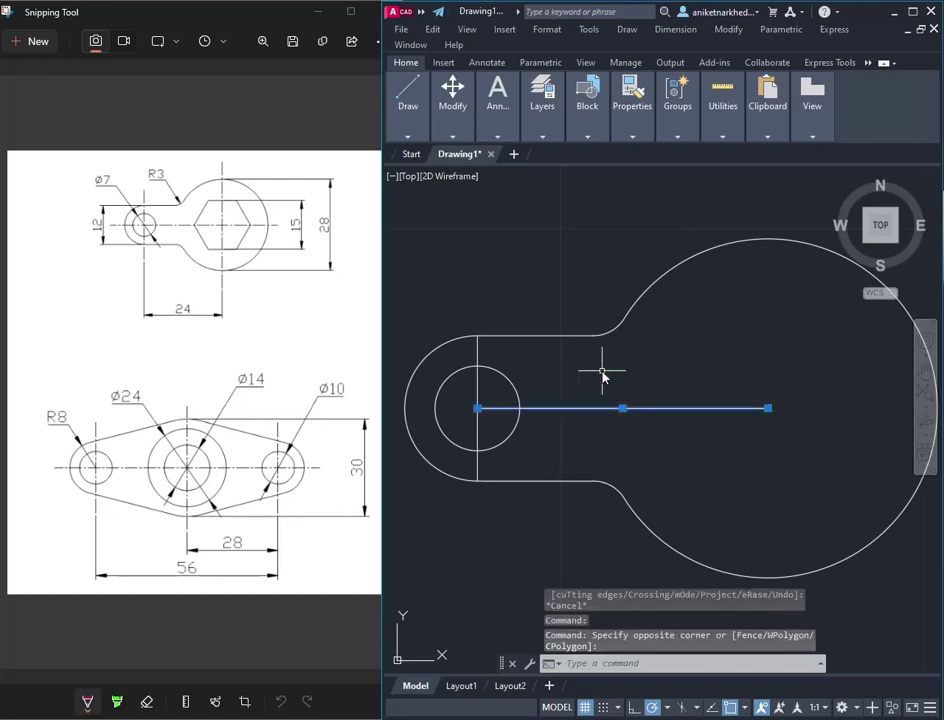
key(Escape)
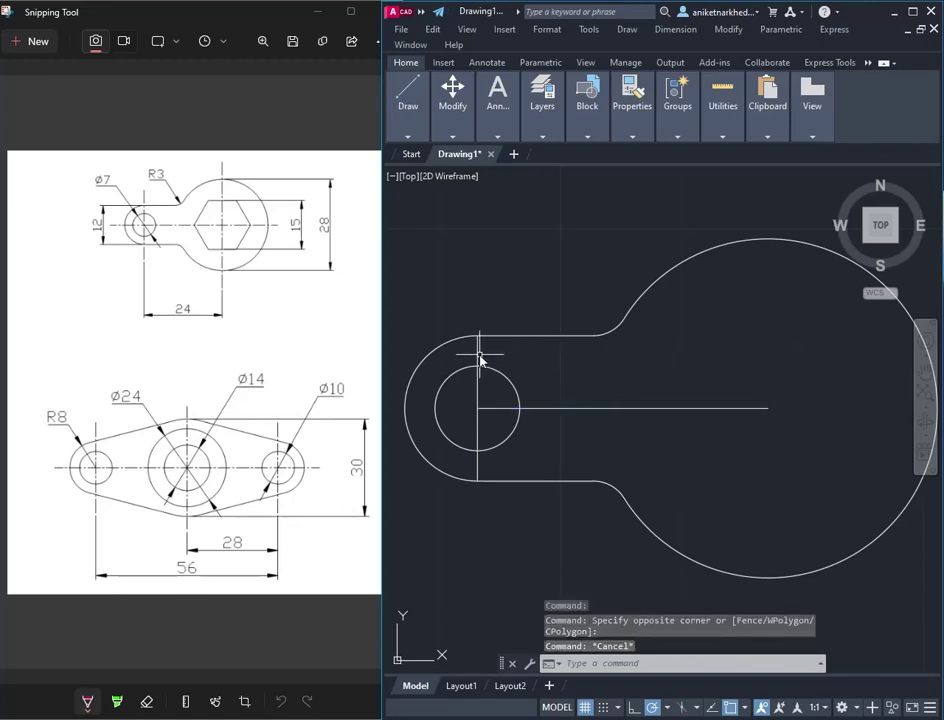
Delete the leftover vertical line segments above and below the small circle
click(478, 359)
key(Delete)
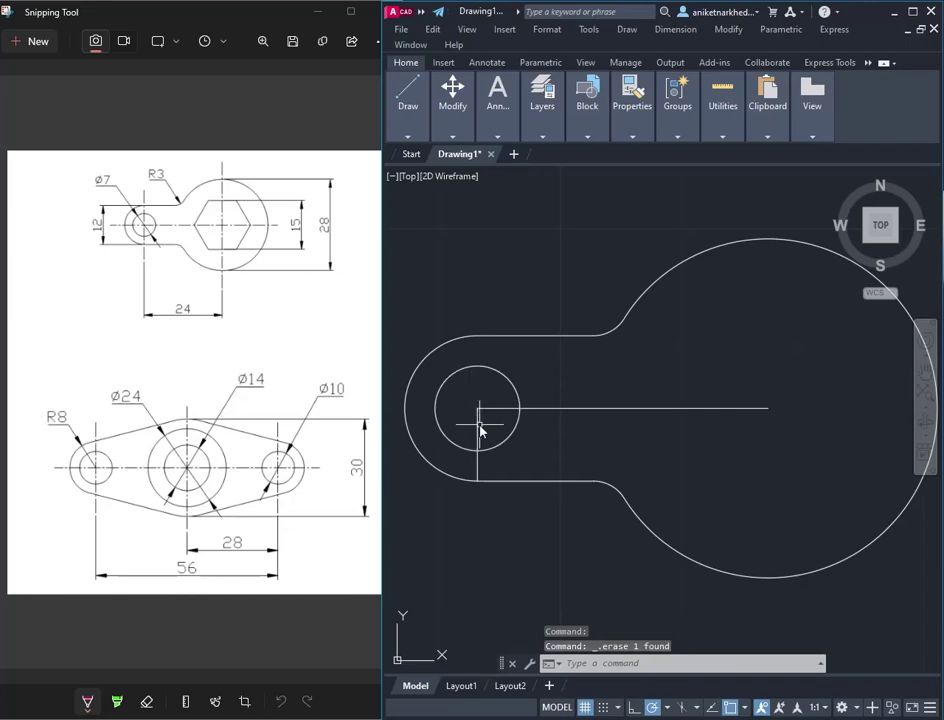
click(481, 432)
click(477, 432)
key(Delete)
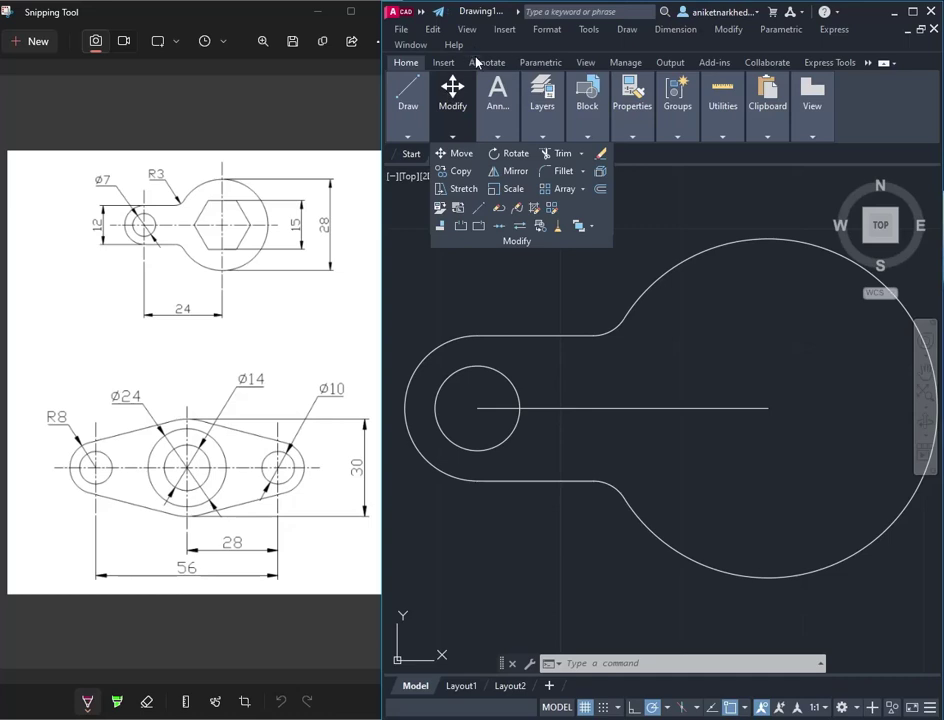
mouse_move(408, 110)
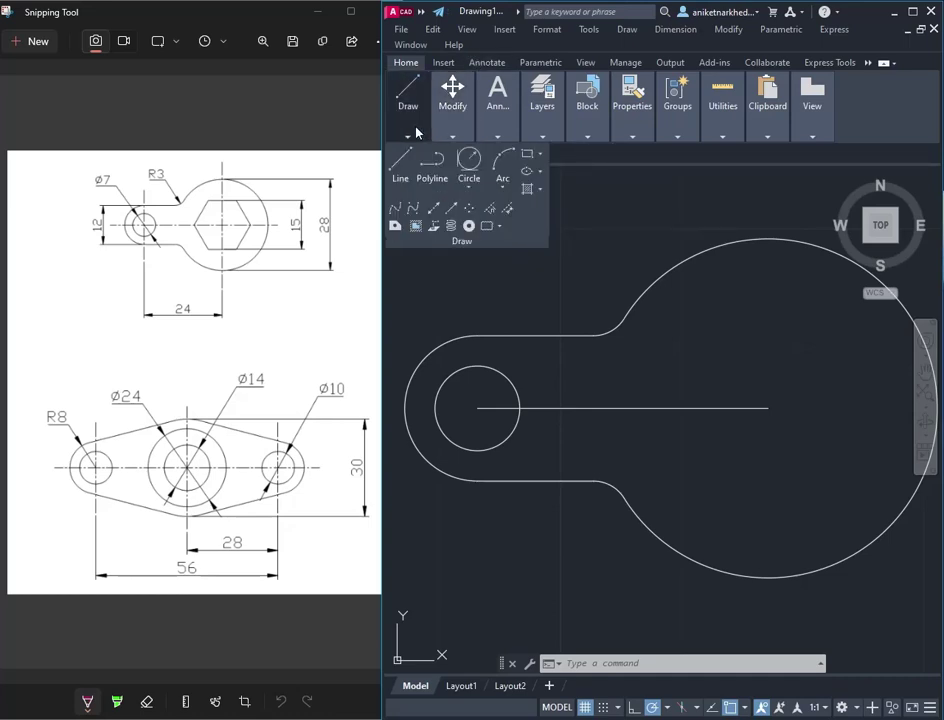
Draw a 6-sided polygon at the line's right end, circumscribed with radius 7.5
click(540, 155)
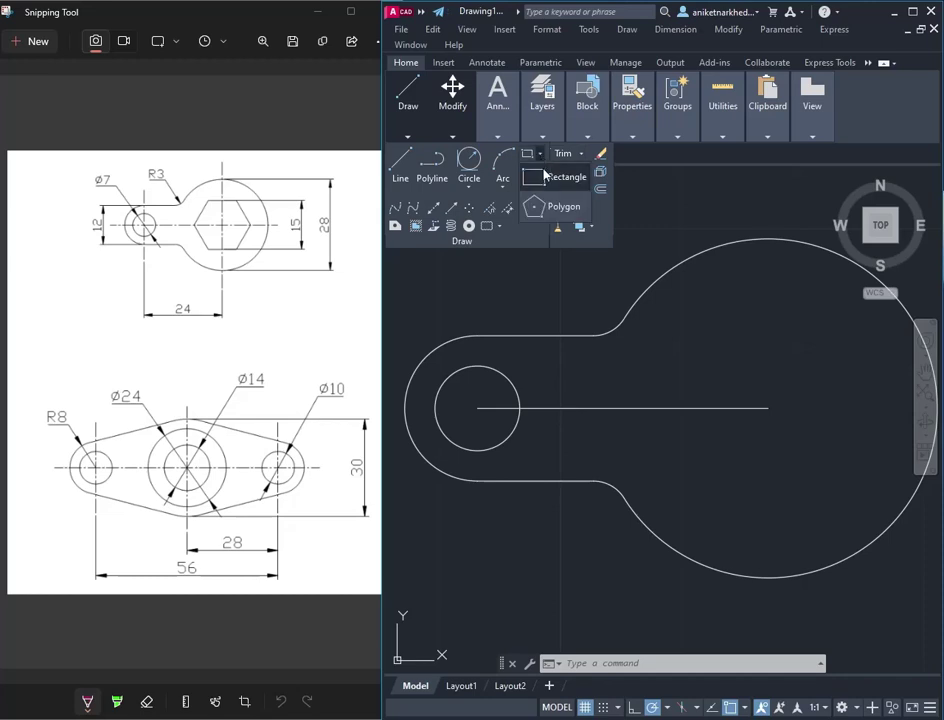
click(557, 206)
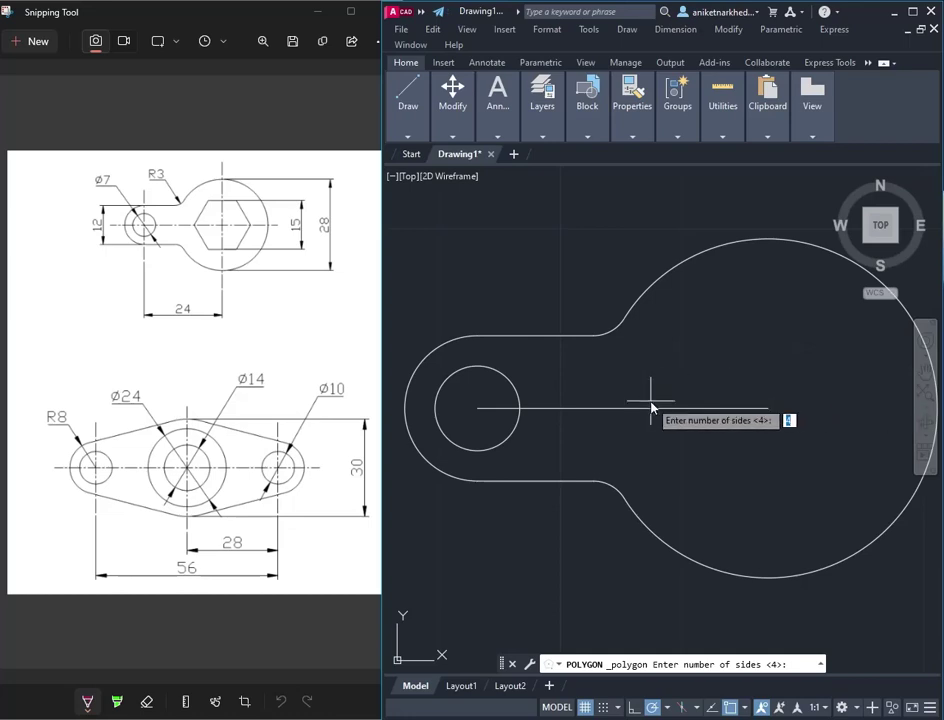
key(Return)
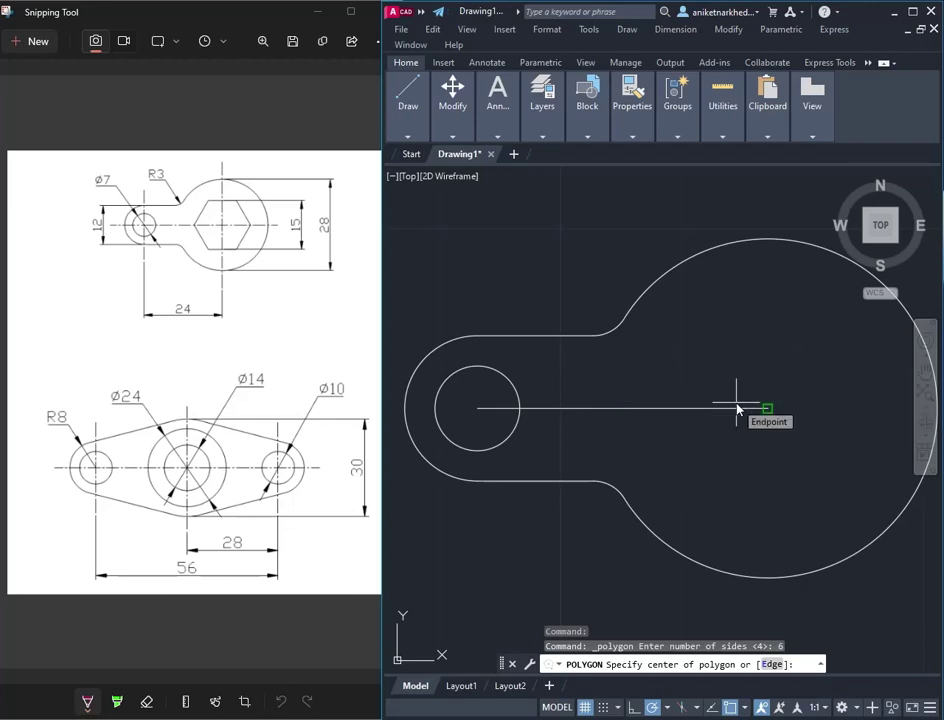
click(771, 405)
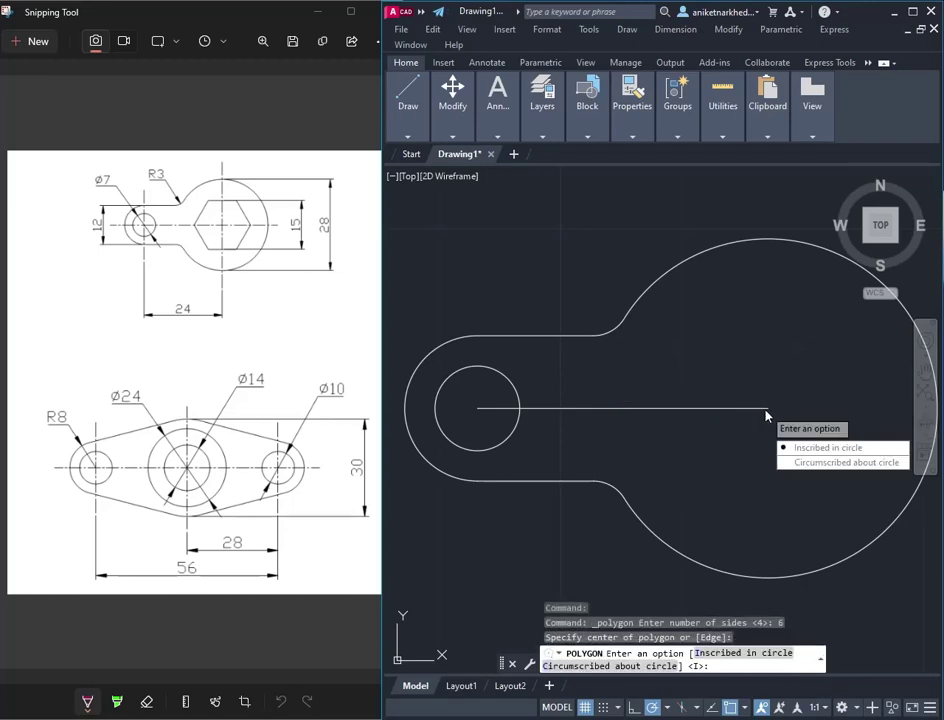
click(829, 465)
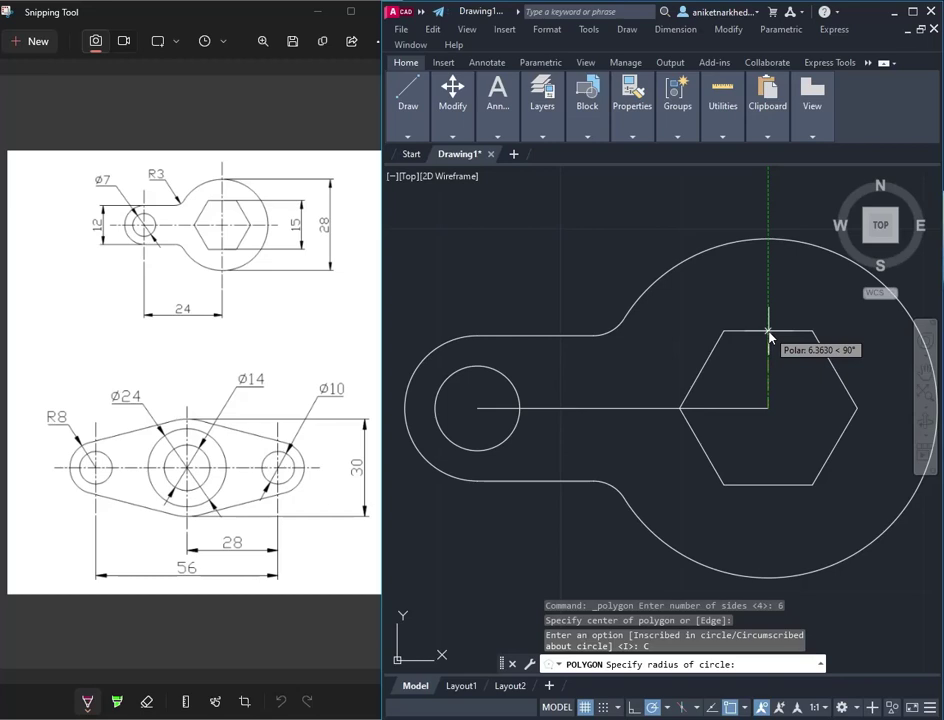
text(7.5)
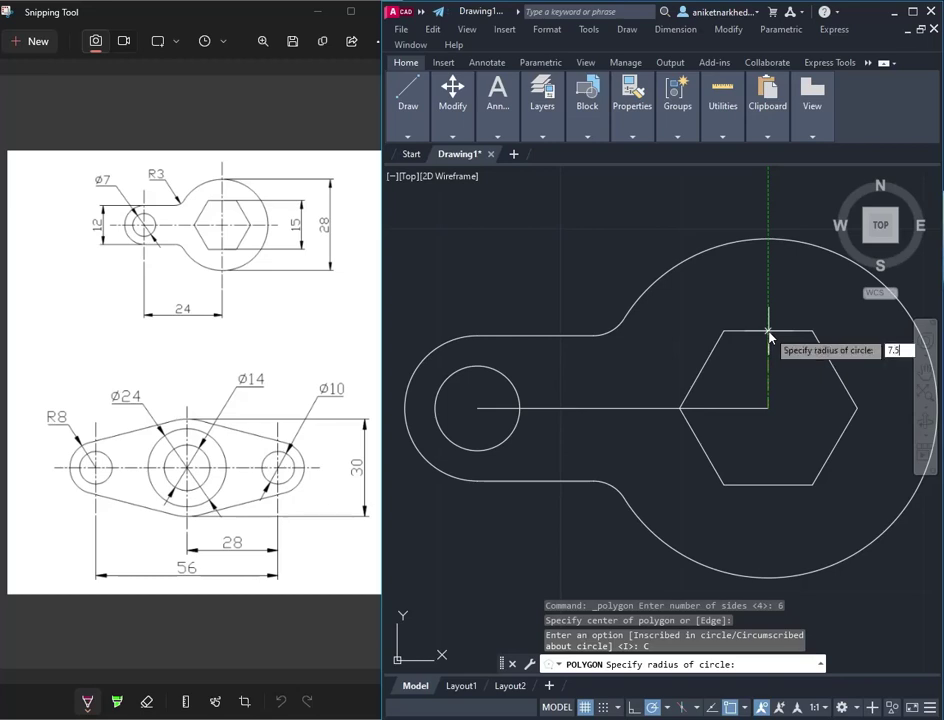
key(Return)
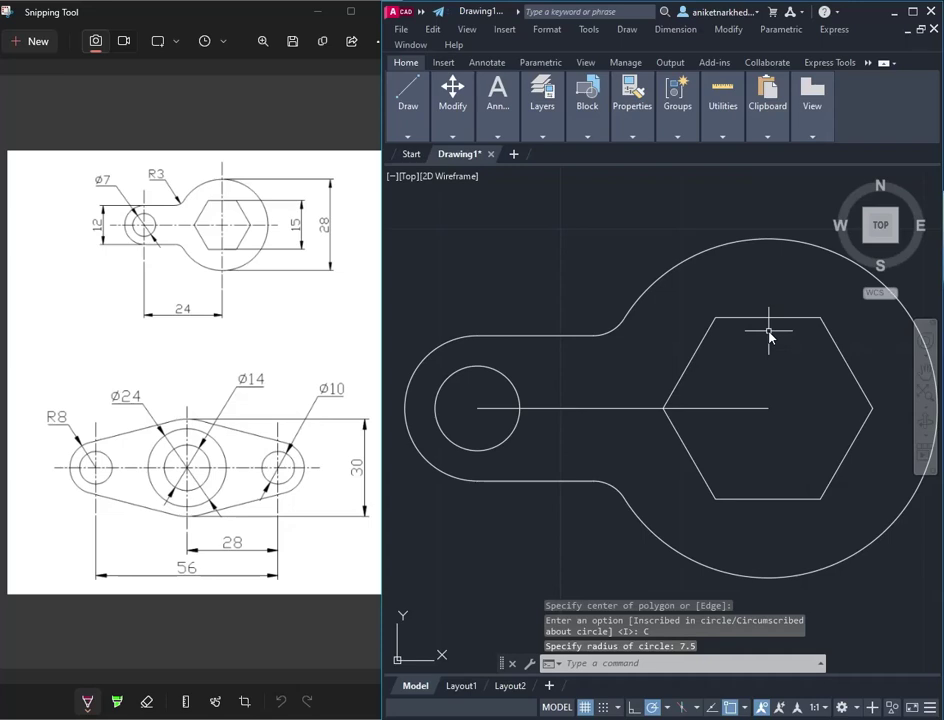
Erase the horizontal line into the hexagon and open the Linetype Manager via Other...
mouse_move(662, 486)
middle_down()
mouse_move(543, 451)
mouse_move(605, 457)
middle_up()
scroll(605, 460, down, 2)
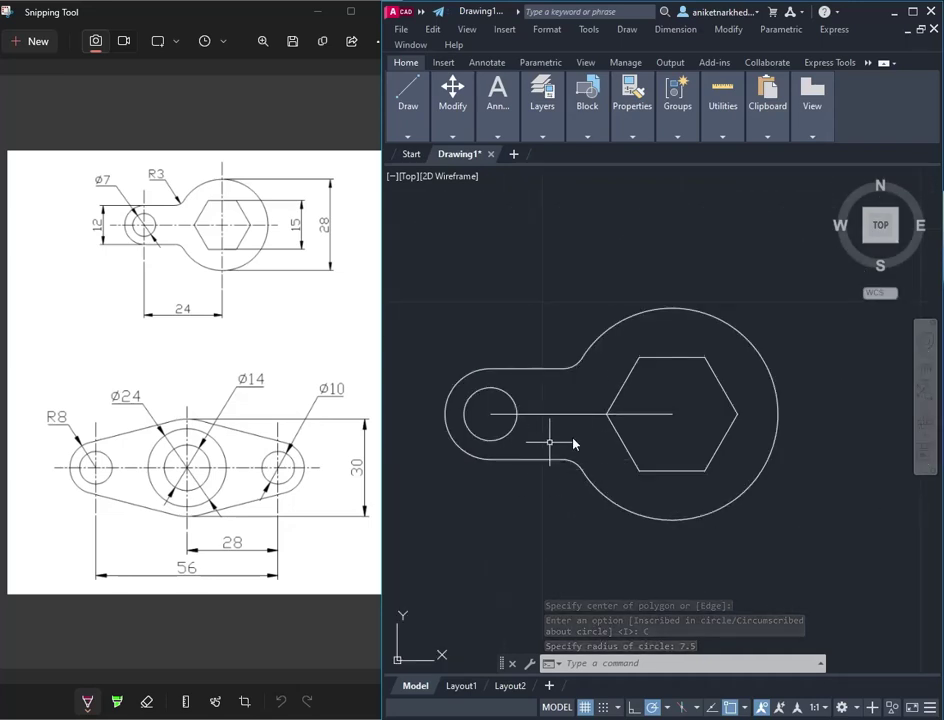
click(633, 413)
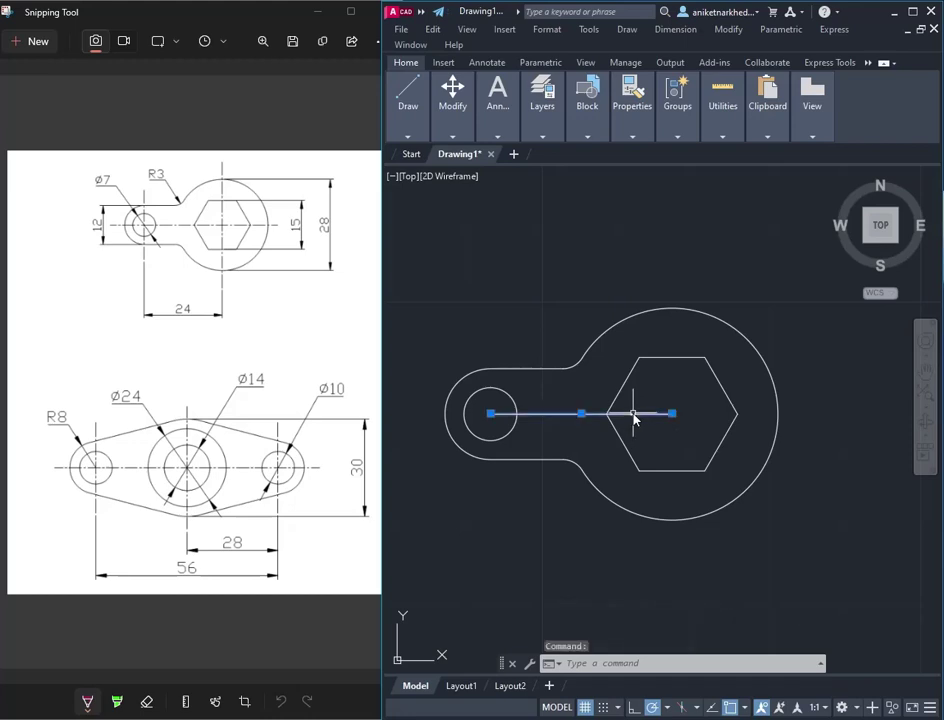
key(Delete)
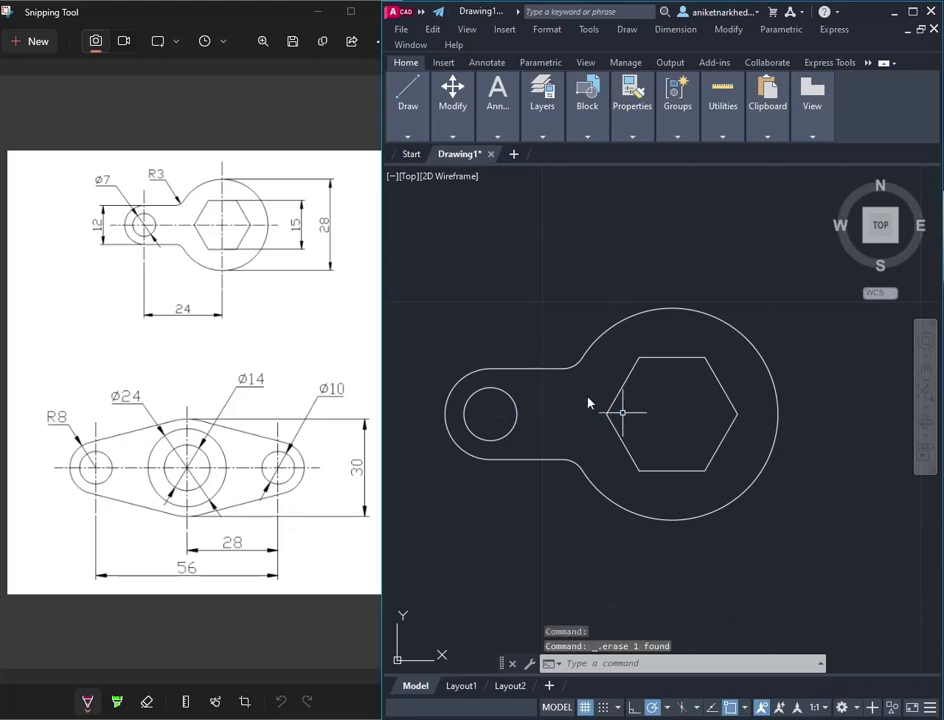
mouse_move(632, 105)
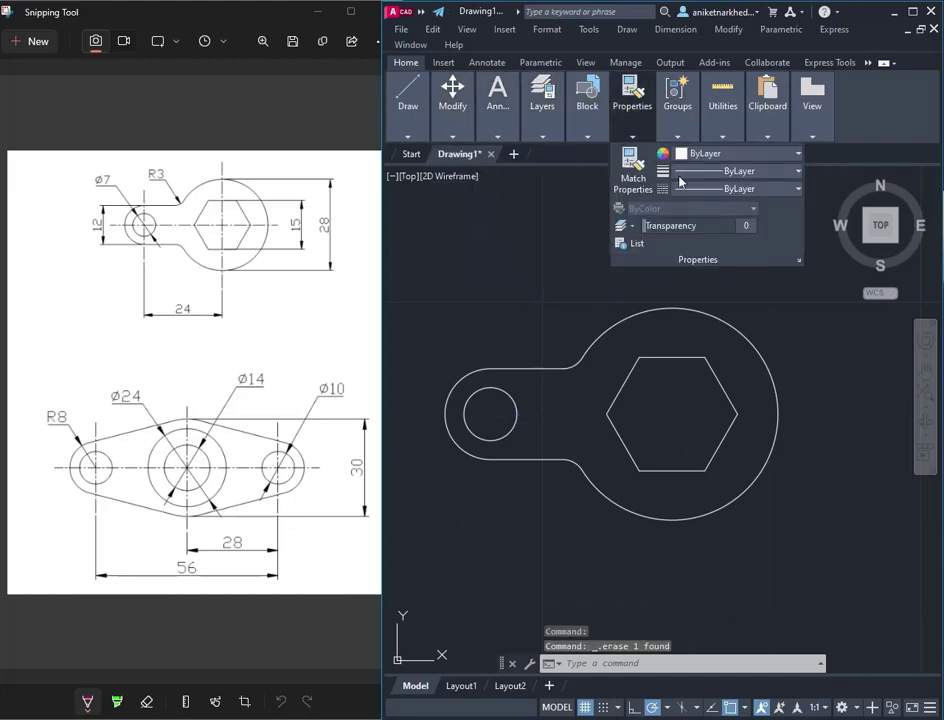
click(697, 188)
click(693, 260)
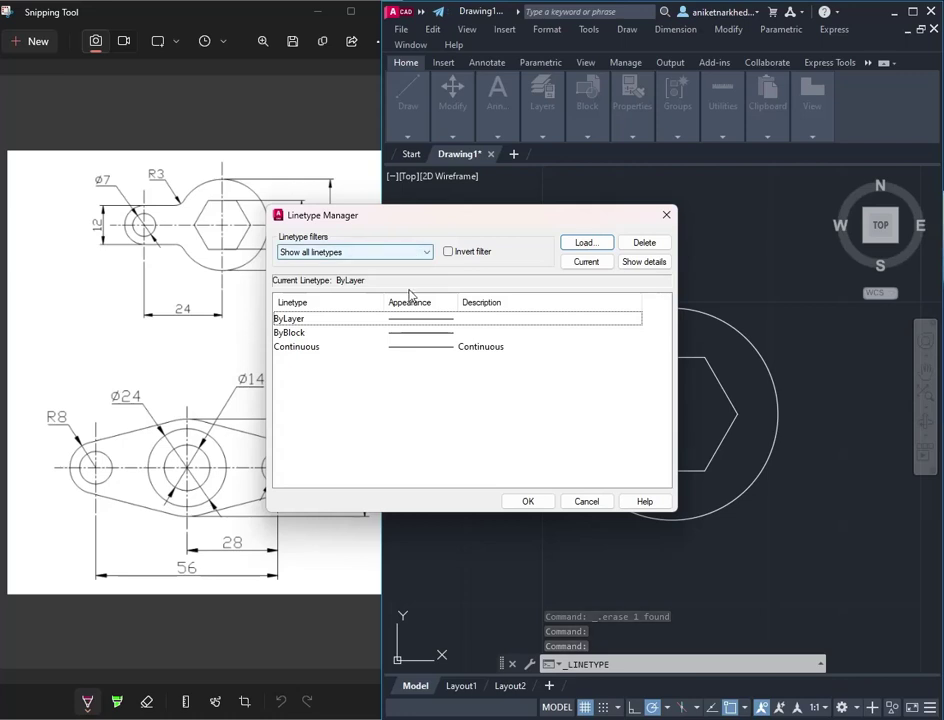
Load the CENTER2 centre-line linetype into the drawing
click(583, 242)
scroll(460, 365, down, 6)
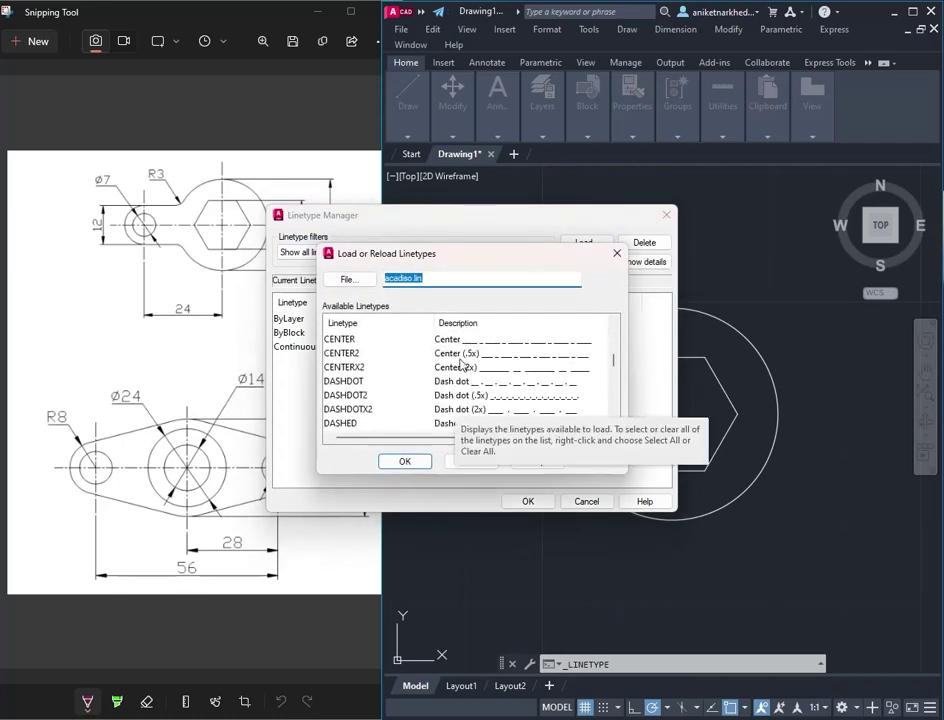
click(437, 355)
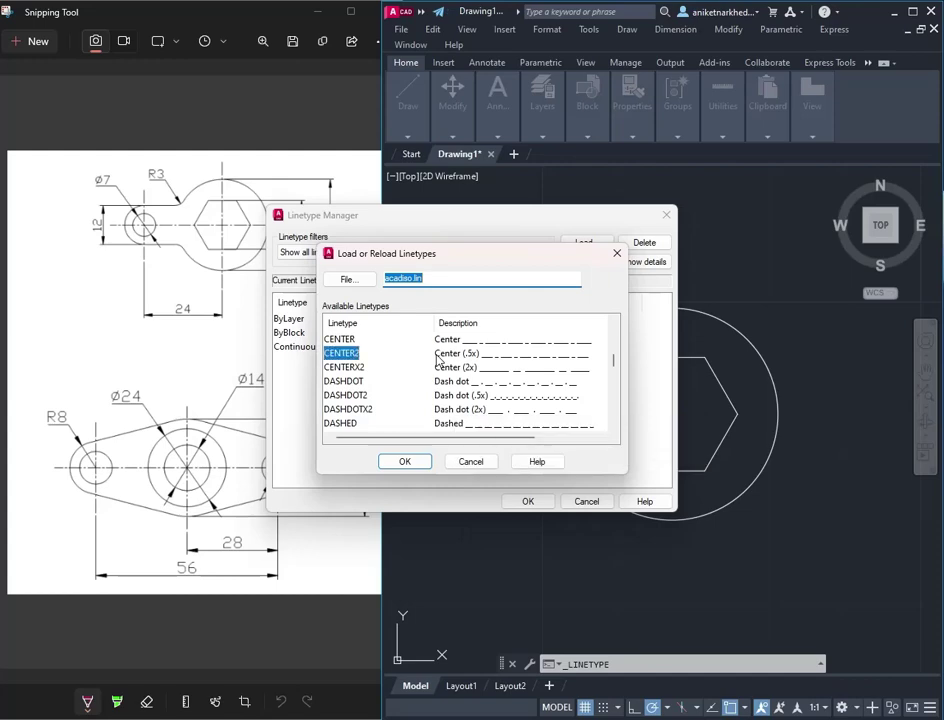
click(409, 462)
click(434, 347)
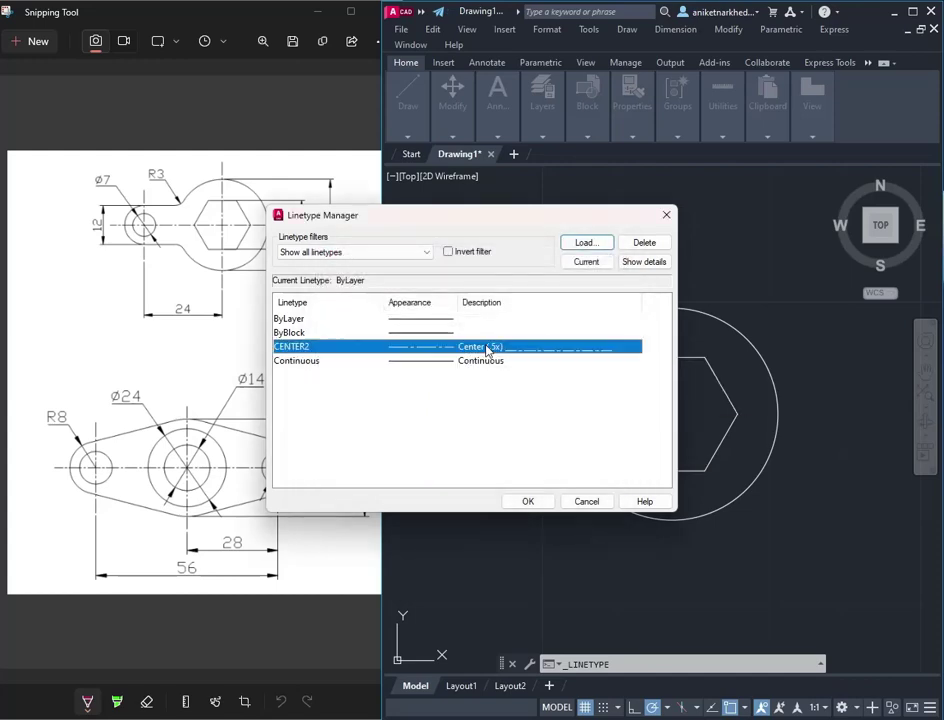
click(530, 500)
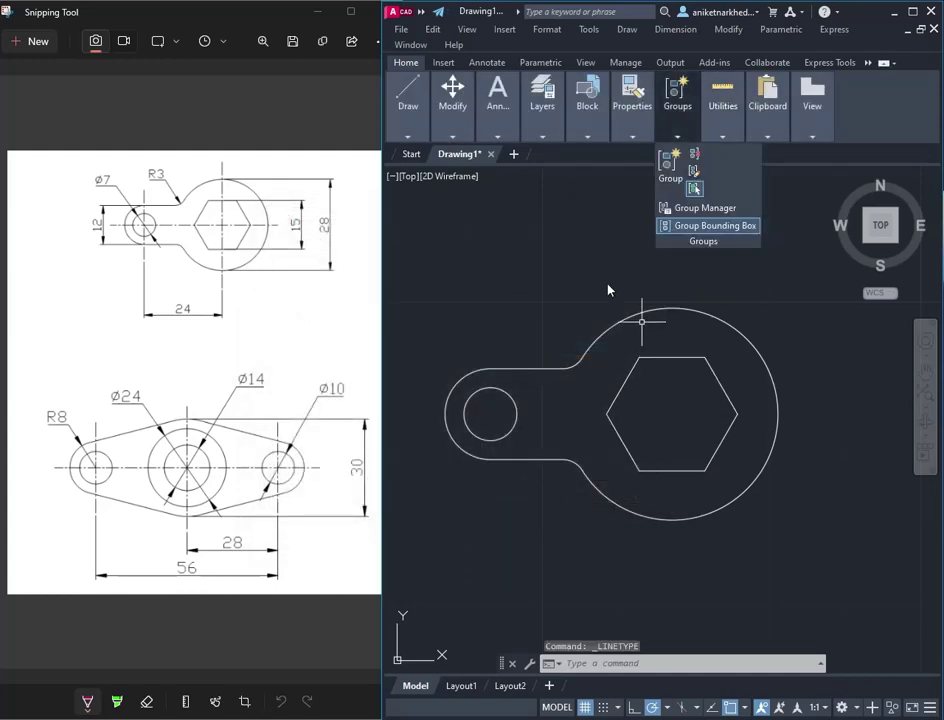
Make CENTER2 the current linetype for new objects and begin a line
click(421, 133)
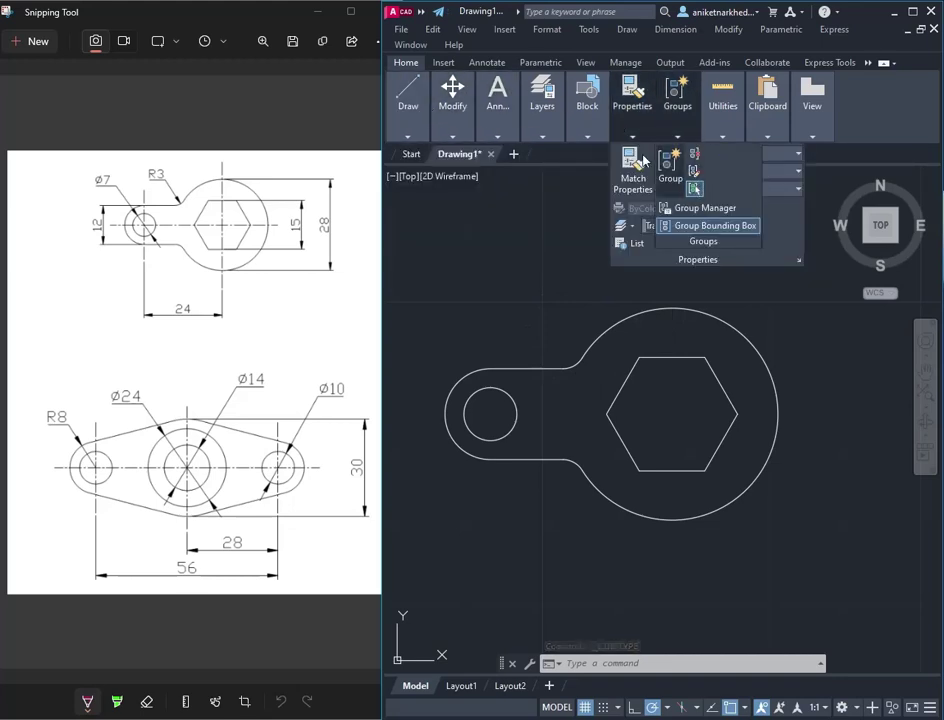
mouse_move(632, 106)
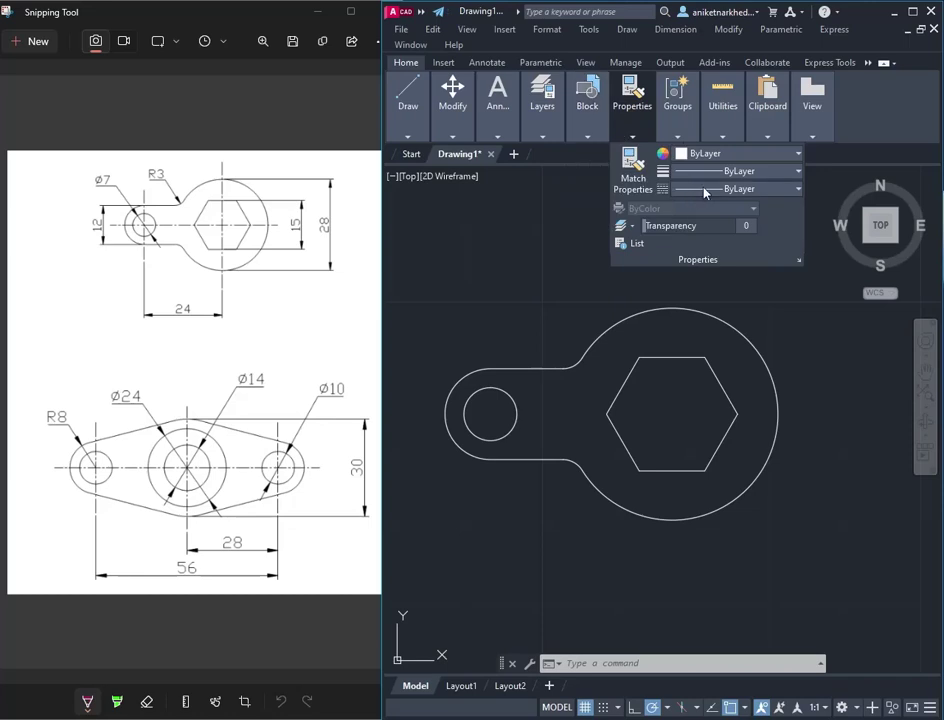
click(740, 188)
click(708, 244)
mouse_move(408, 110)
click(403, 160)
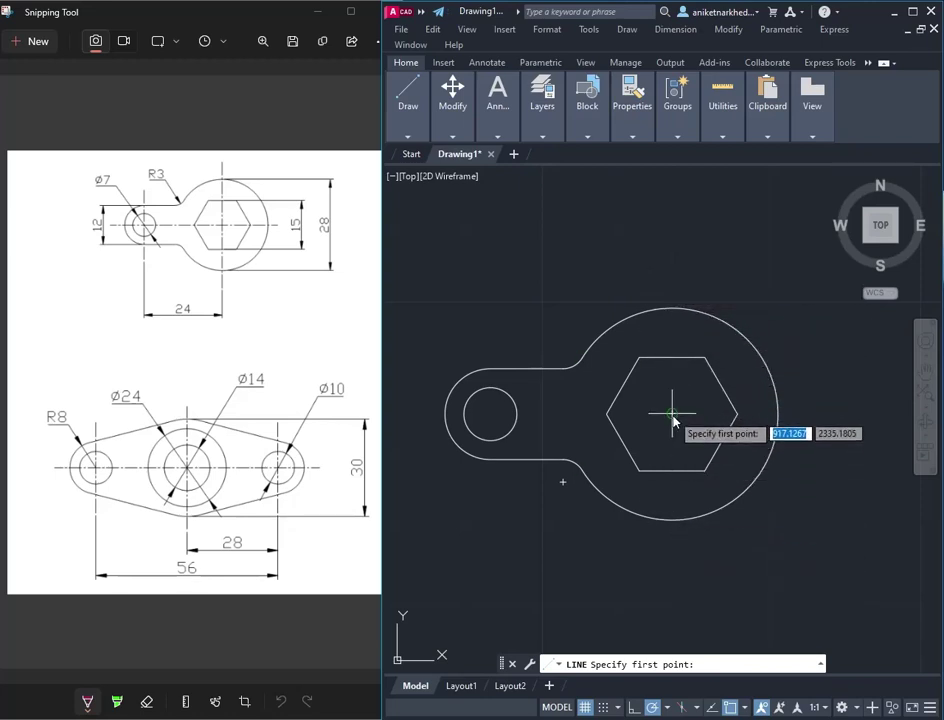
click(490, 413)
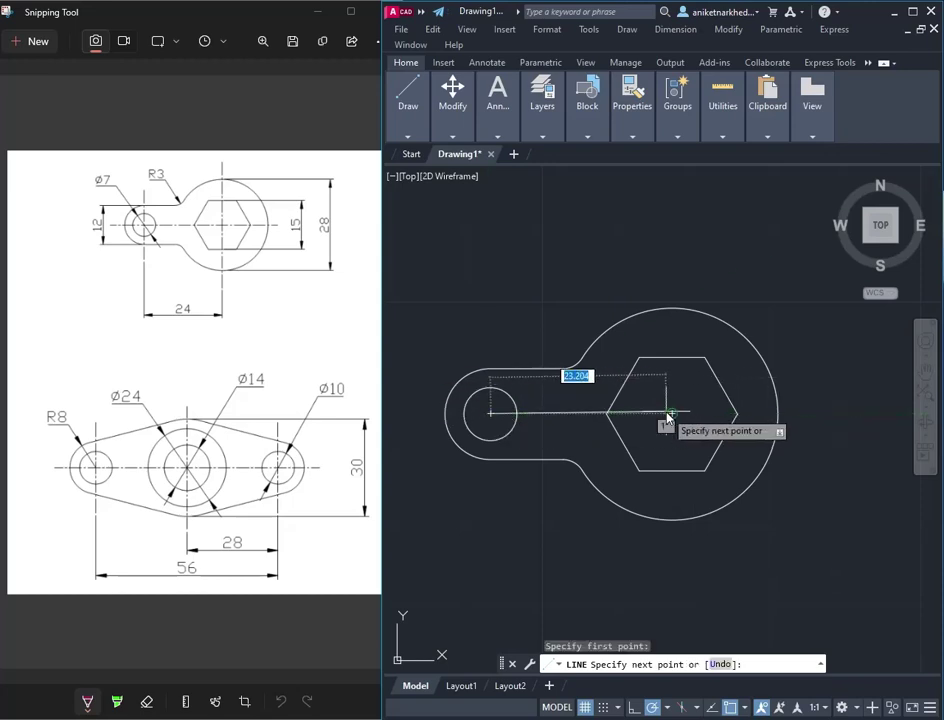
text(24)
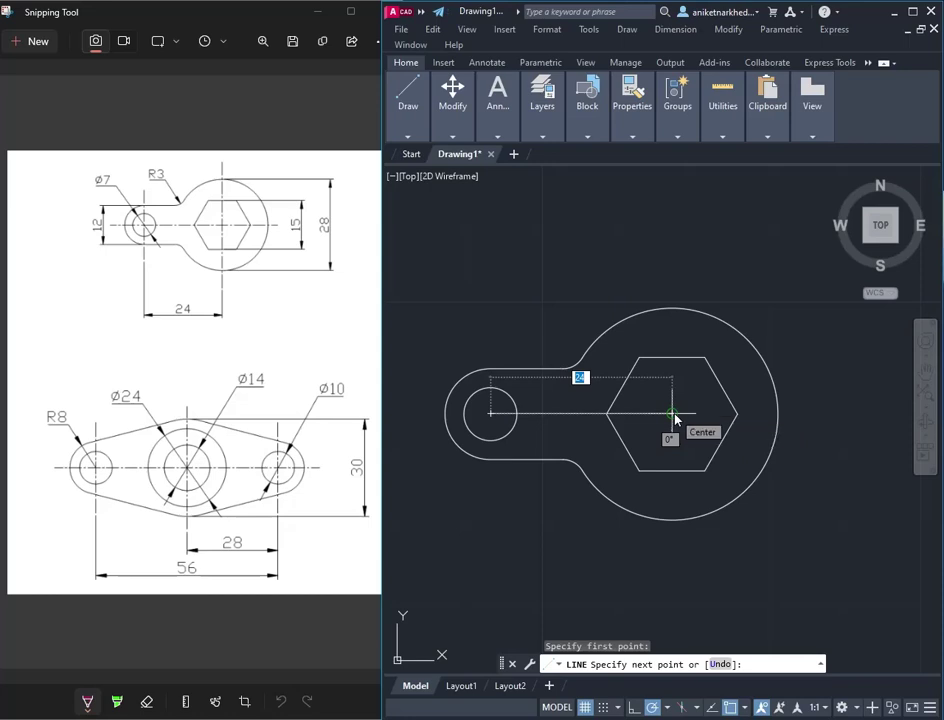
click(810, 414)
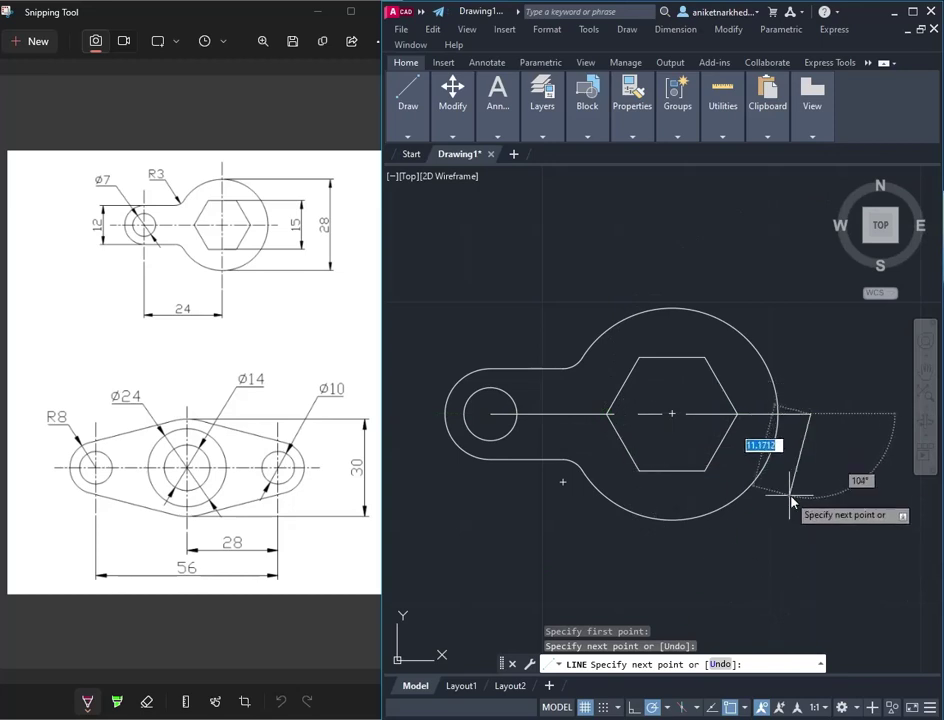
key(Escape)
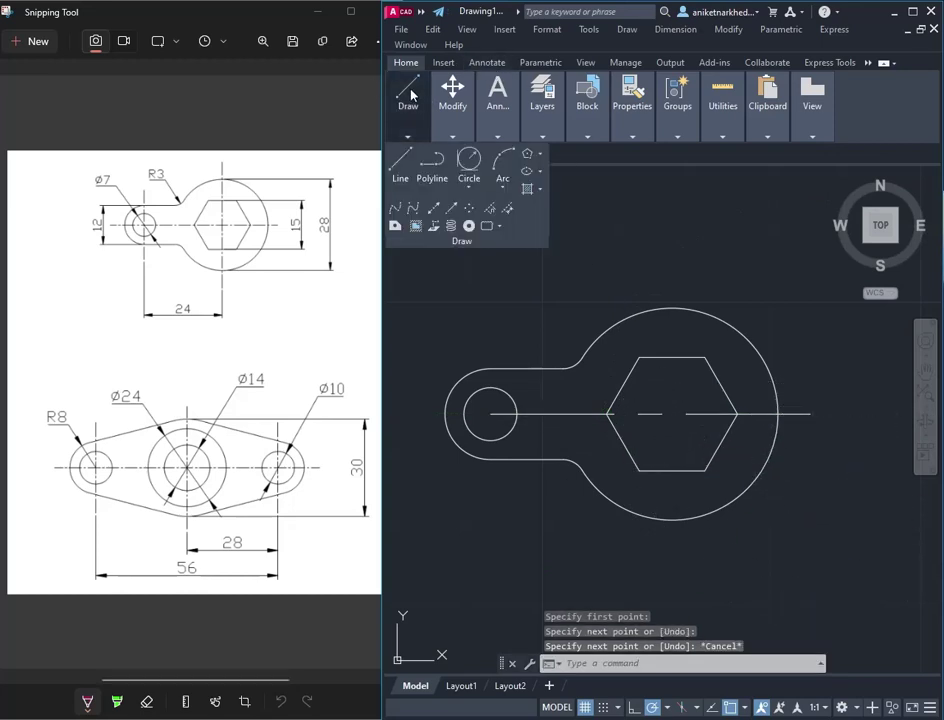
click(400, 162)
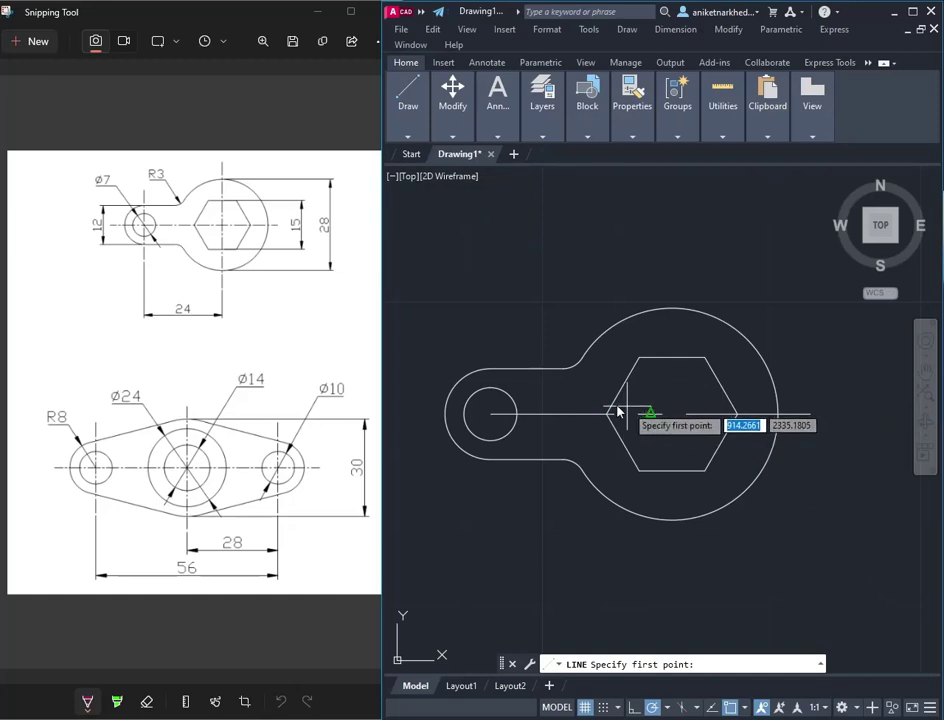
click(491, 413)
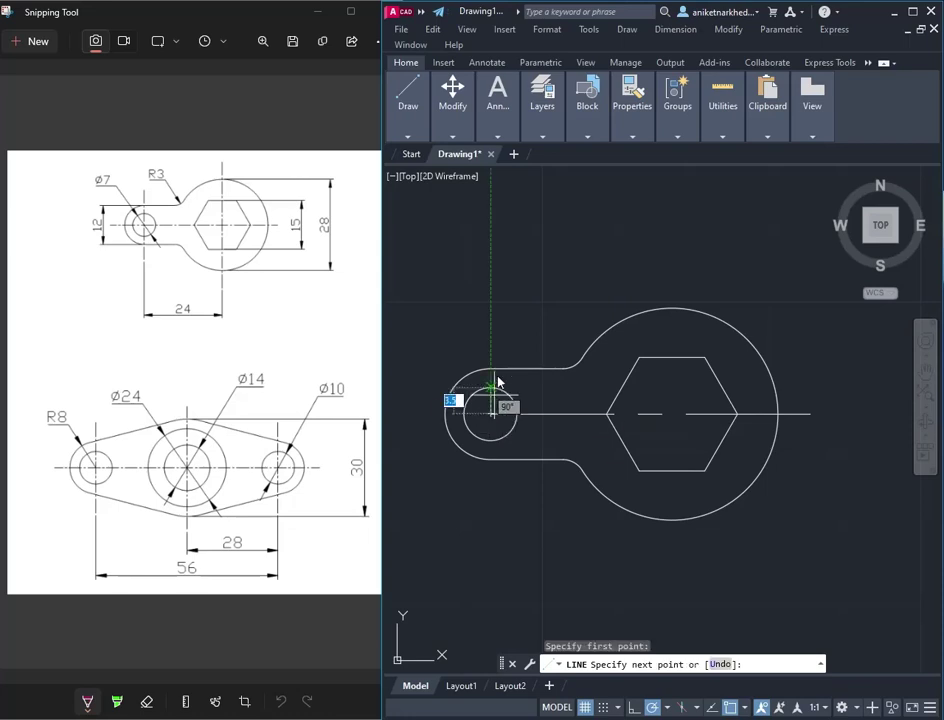
click(491, 285)
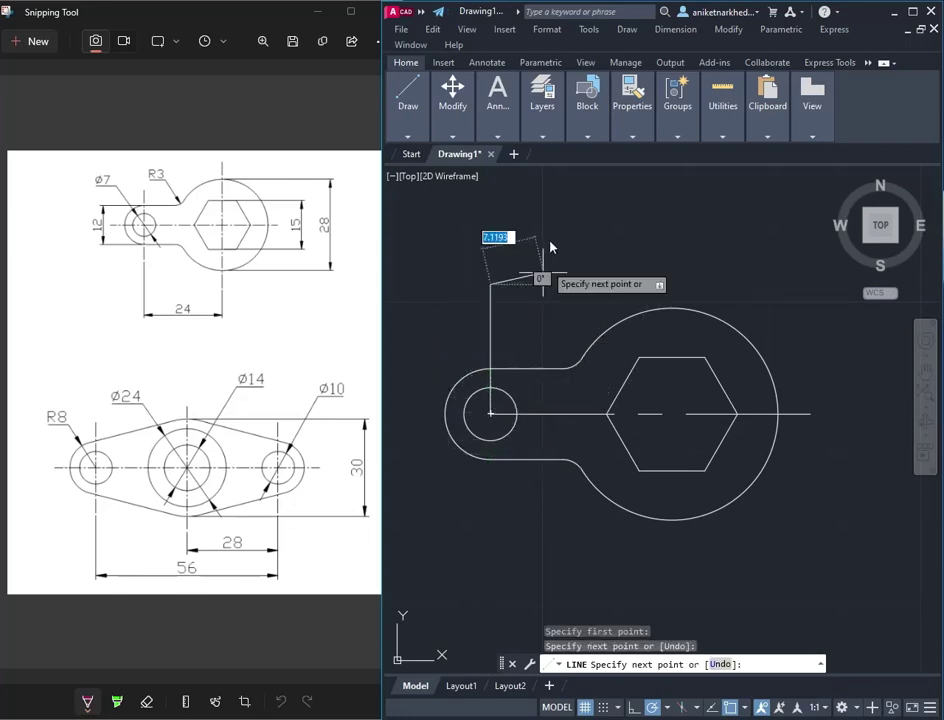
key(Escape)
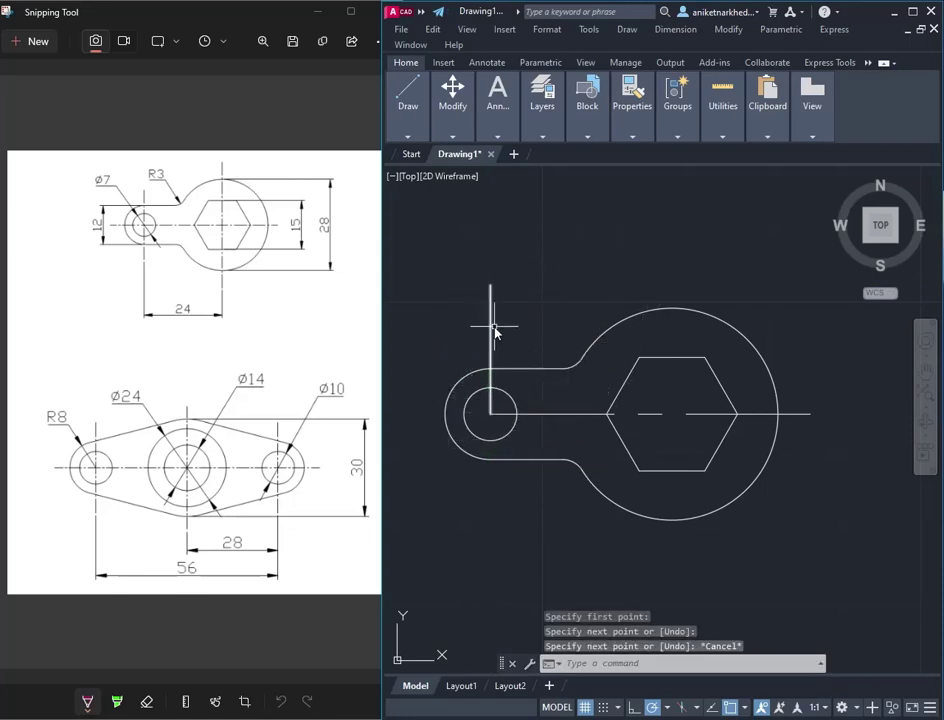
click(491, 331)
key(Delete)
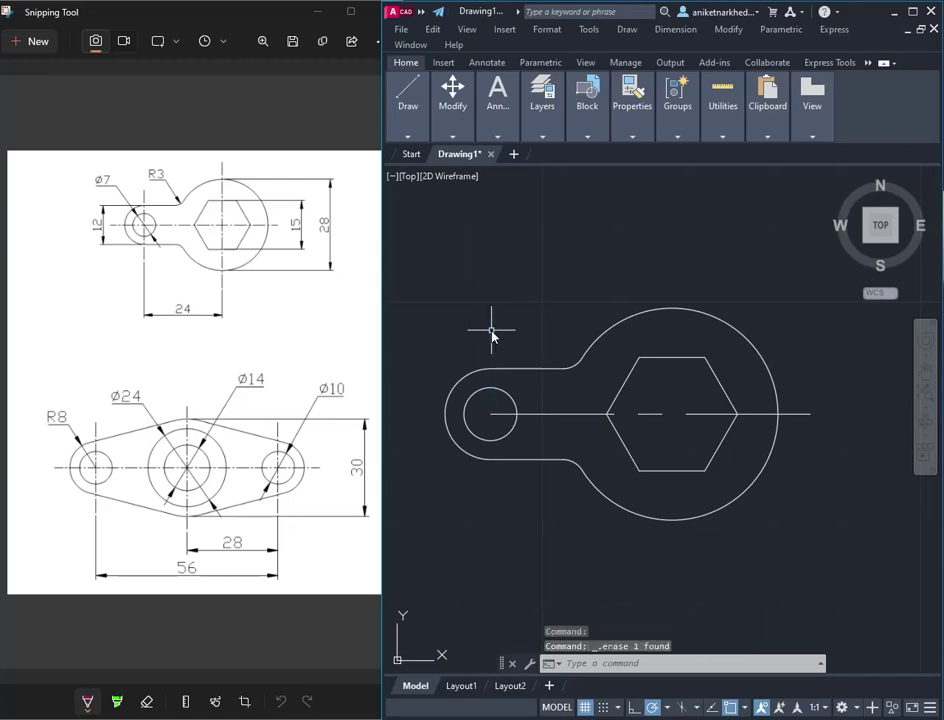
mouse_move(632, 107)
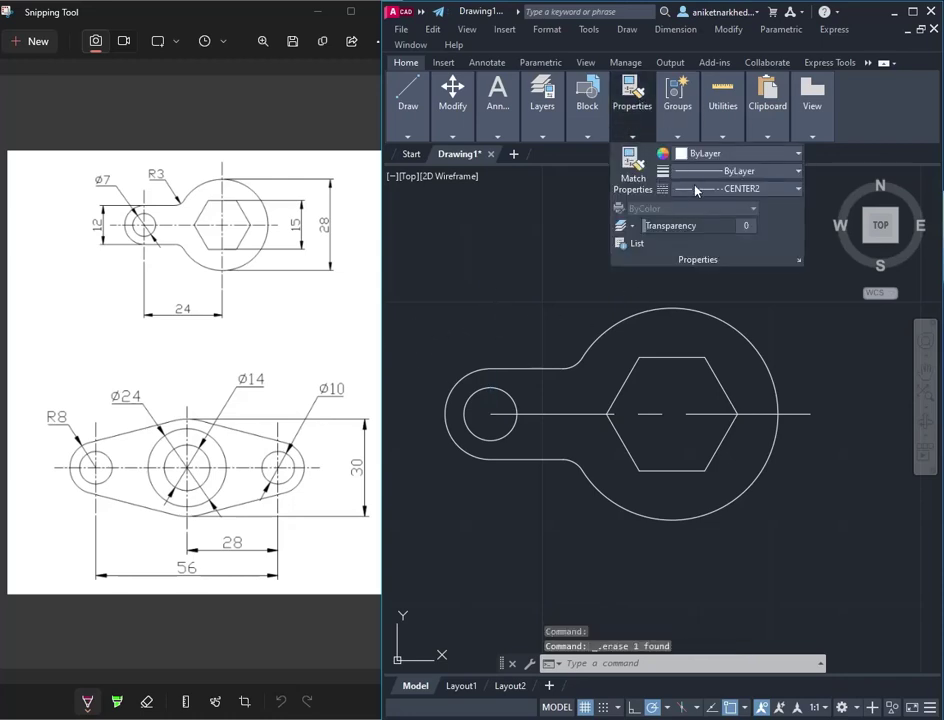
click(695, 190)
click(705, 255)
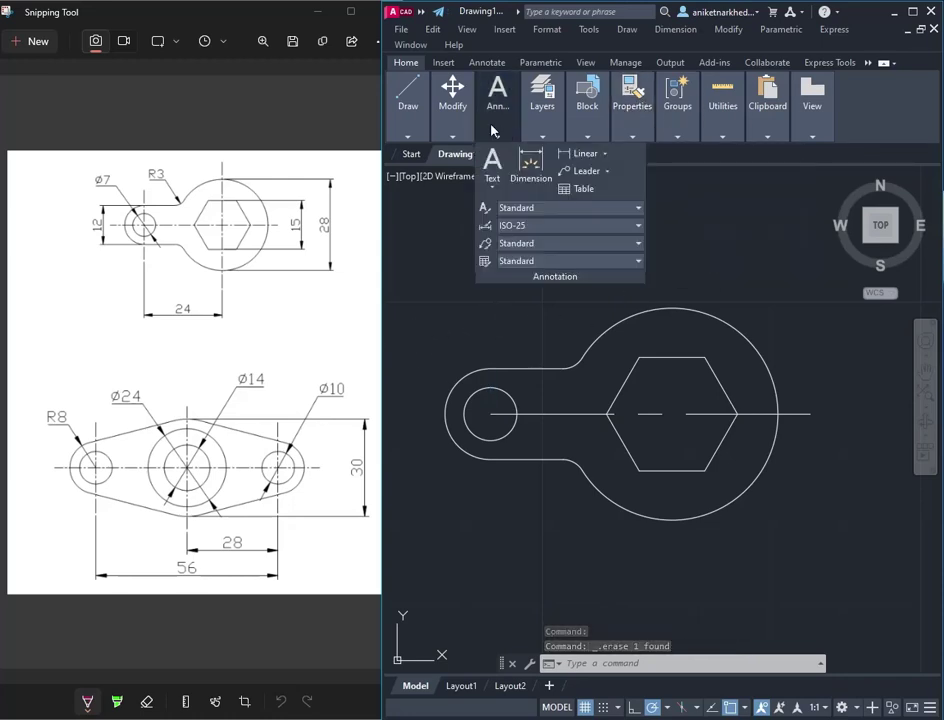
mouse_move(408, 110)
click(400, 160)
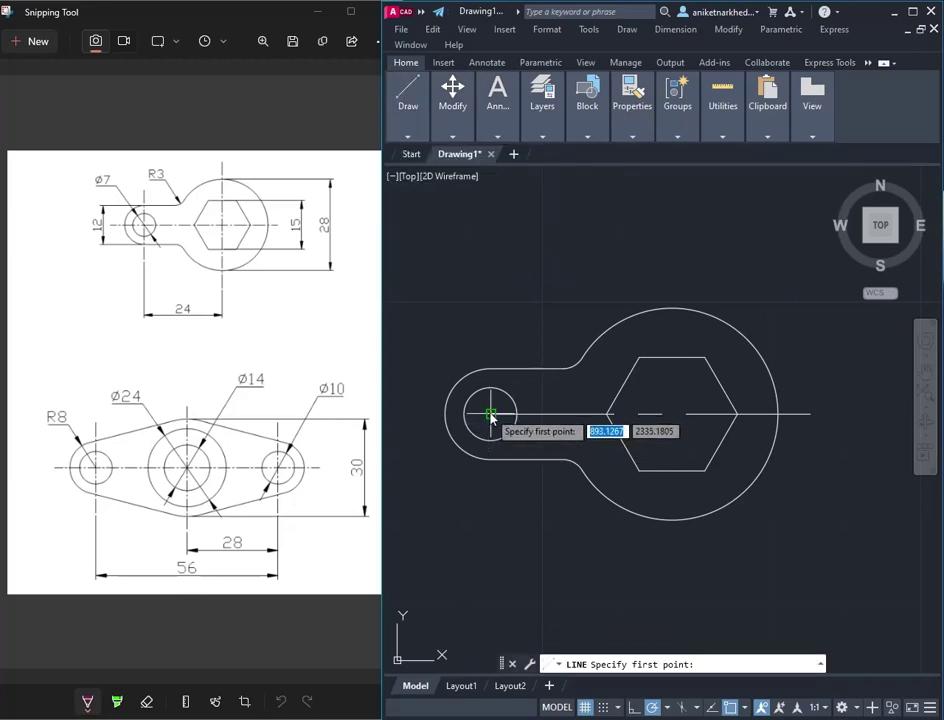
click(490, 413)
click(490, 306)
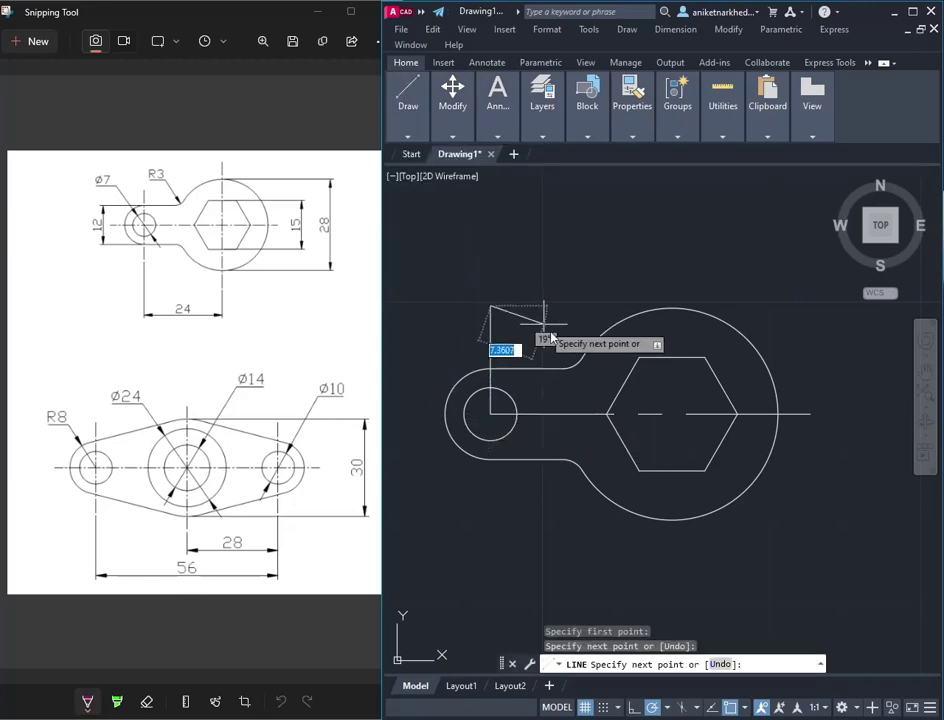
key(Escape)
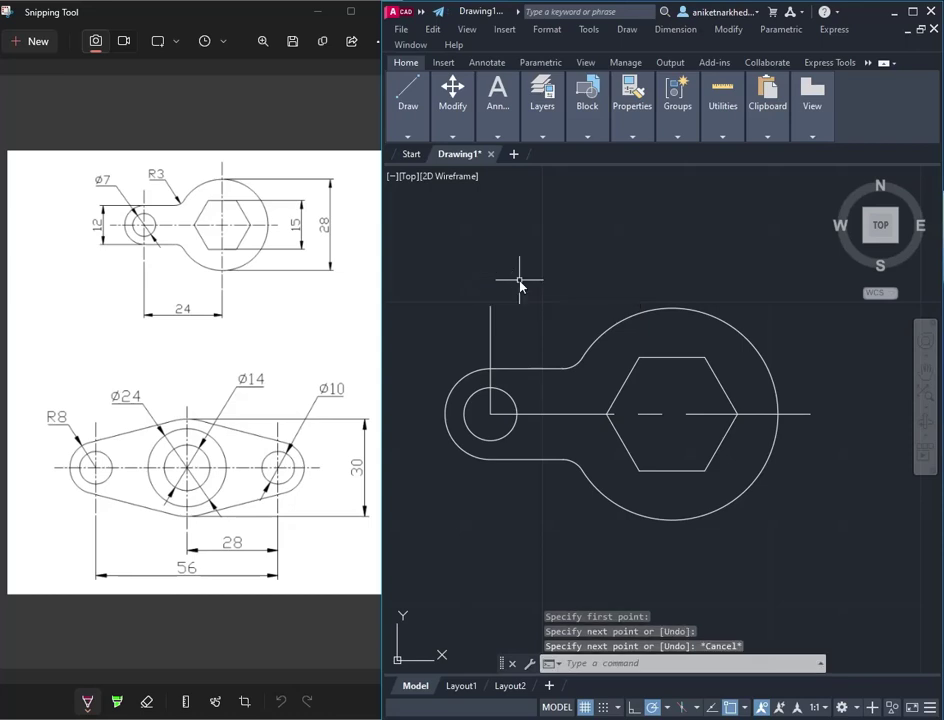
click(490, 341)
key(Delete)
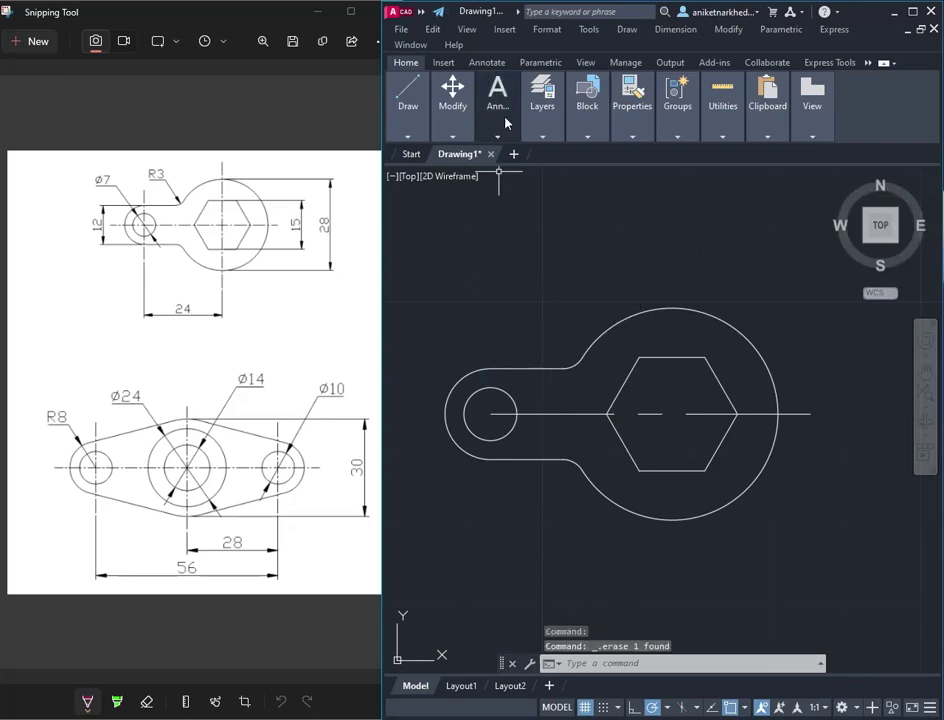
click(408, 105)
click(403, 163)
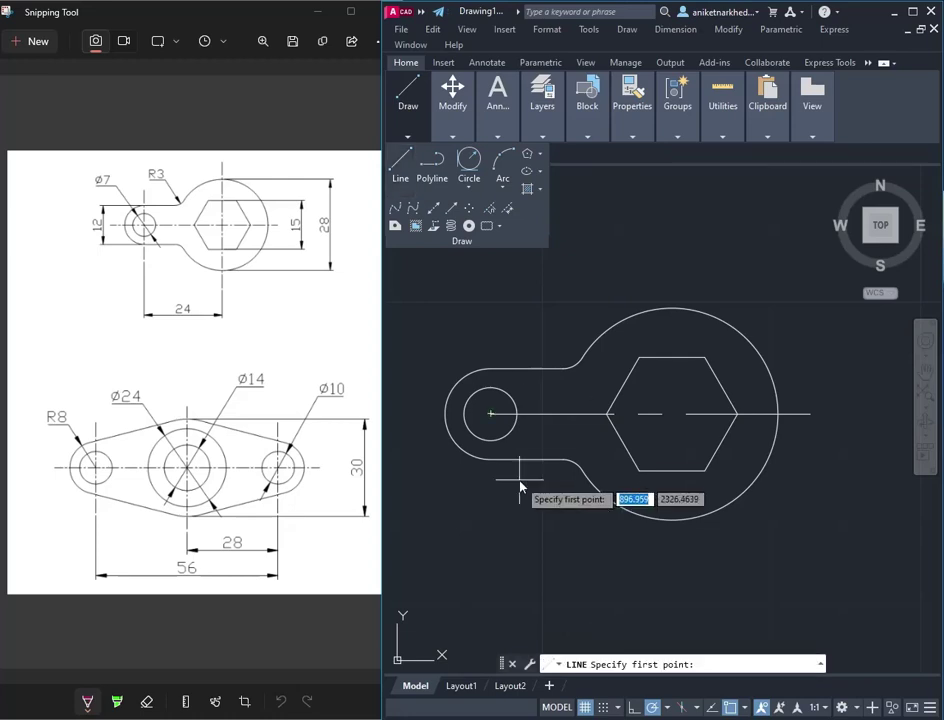
click(490, 413)
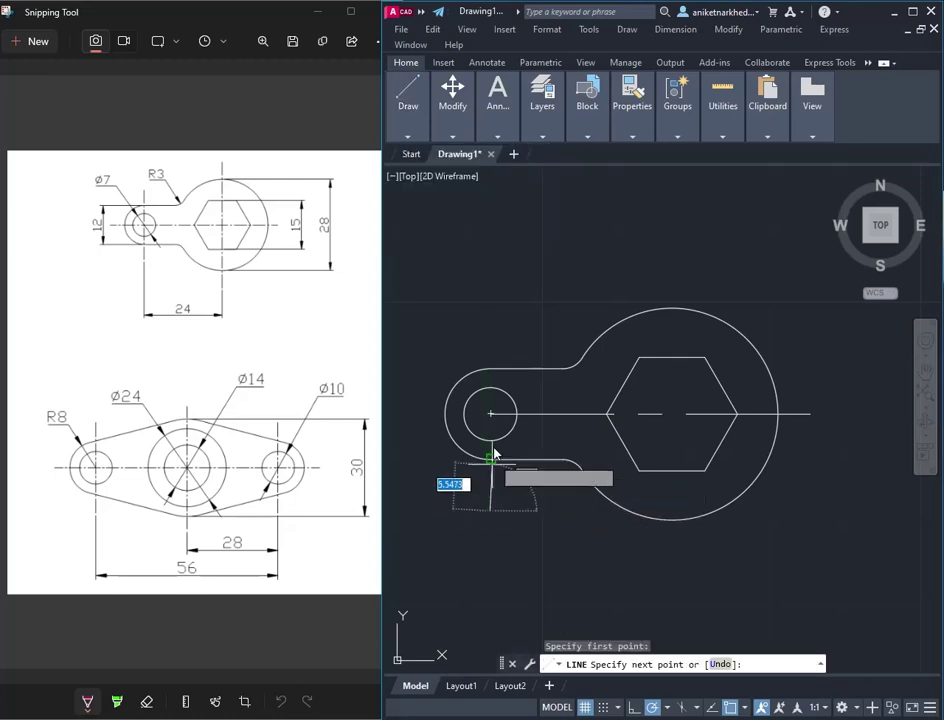
click(490, 298)
right_click(547, 299)
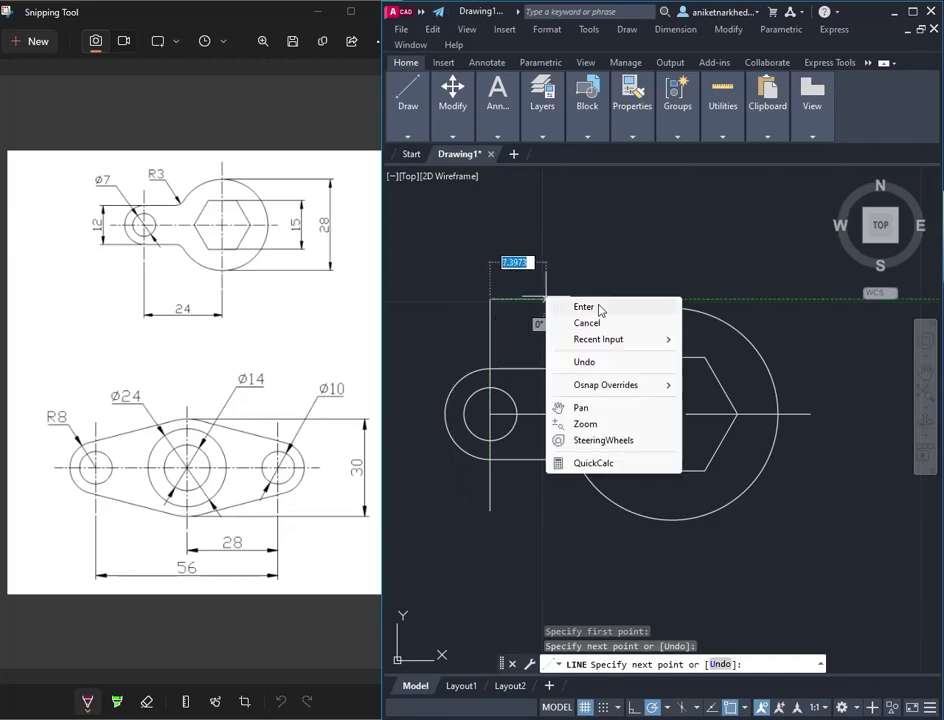
click(583, 307)
scroll(506, 468, up, 5)
scroll(533, 468, down, 2)
scroll(530, 420, down, 2)
scroll(544, 428, down, 3)
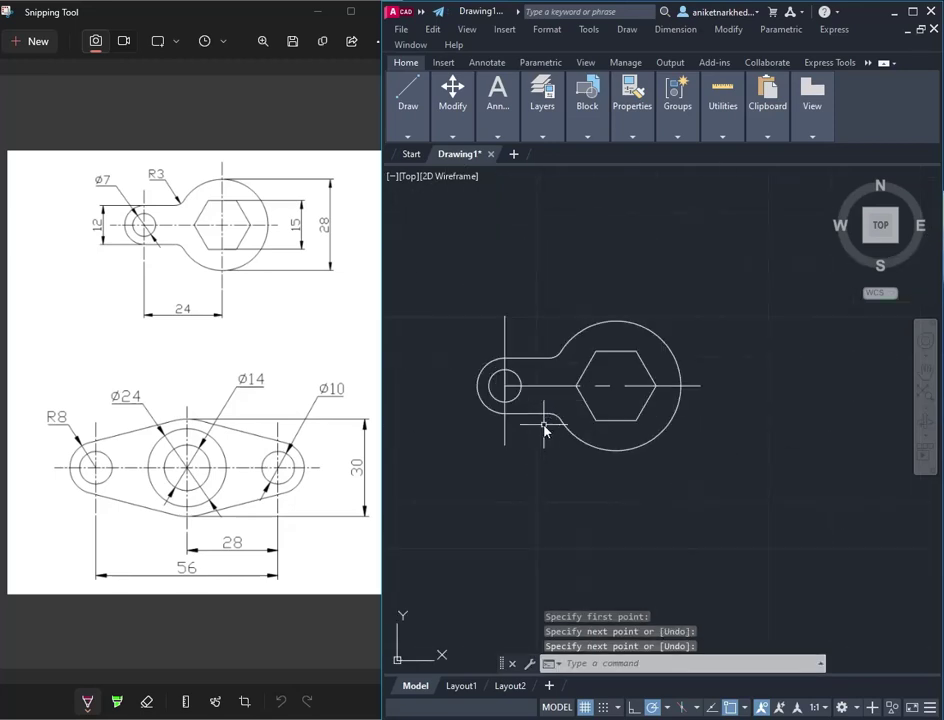
scroll(459, 354, up, 3)
click(441, 392)
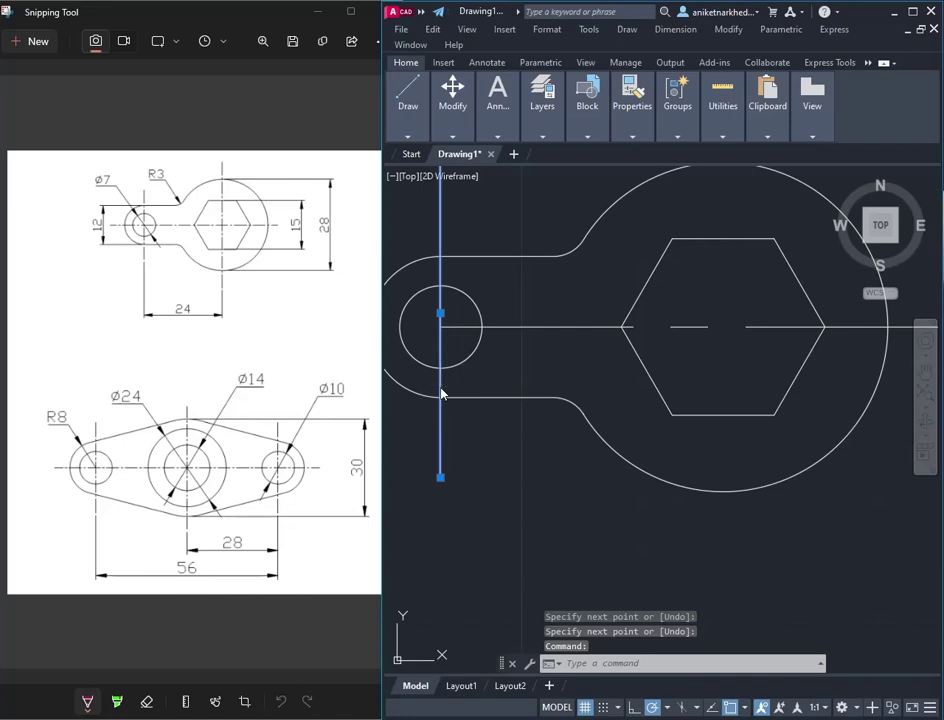
key(Delete)
scroll(742, 188, down, 3)
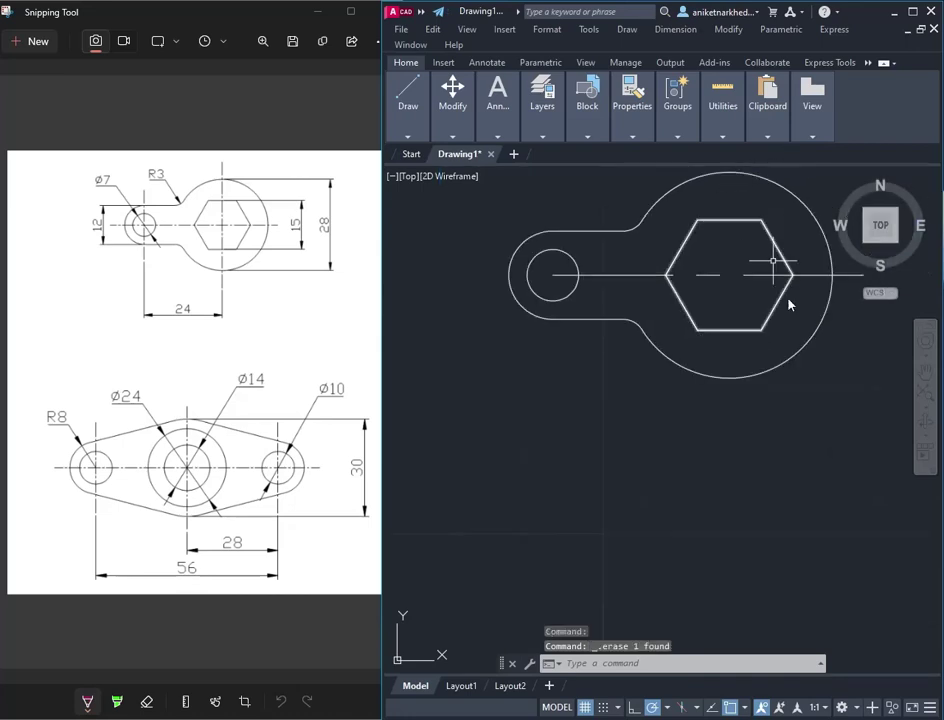
middle_drag(765, 362, 678, 415)
scroll(706, 416, up, 1)
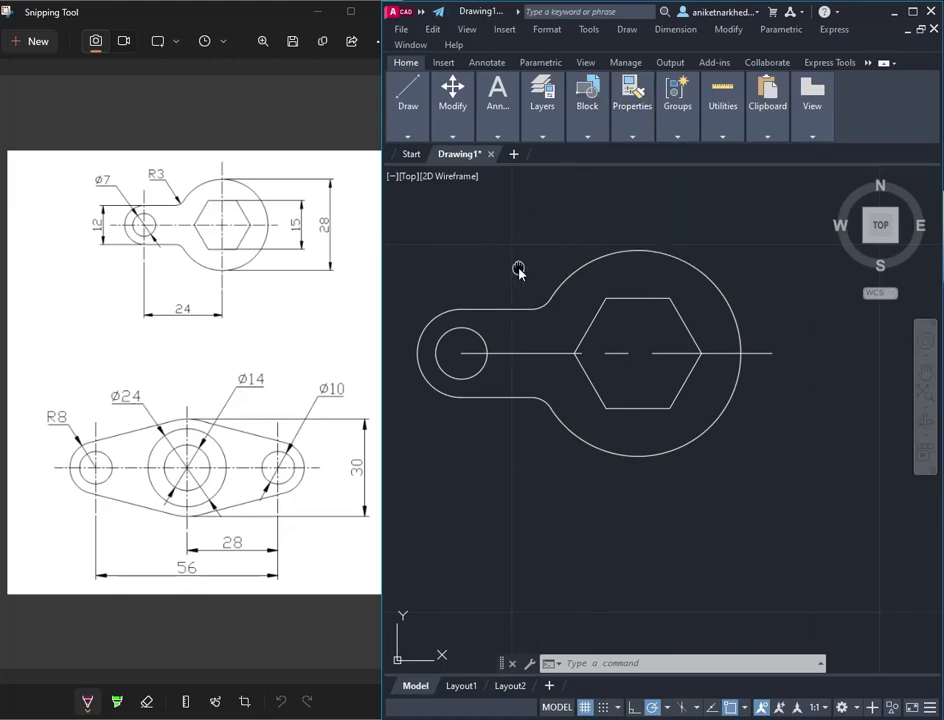
Give the small hole a Ø7 diameter dimension placed above-left of the lever
middle_drag(521, 270, 556, 274)
mouse_move(497, 105)
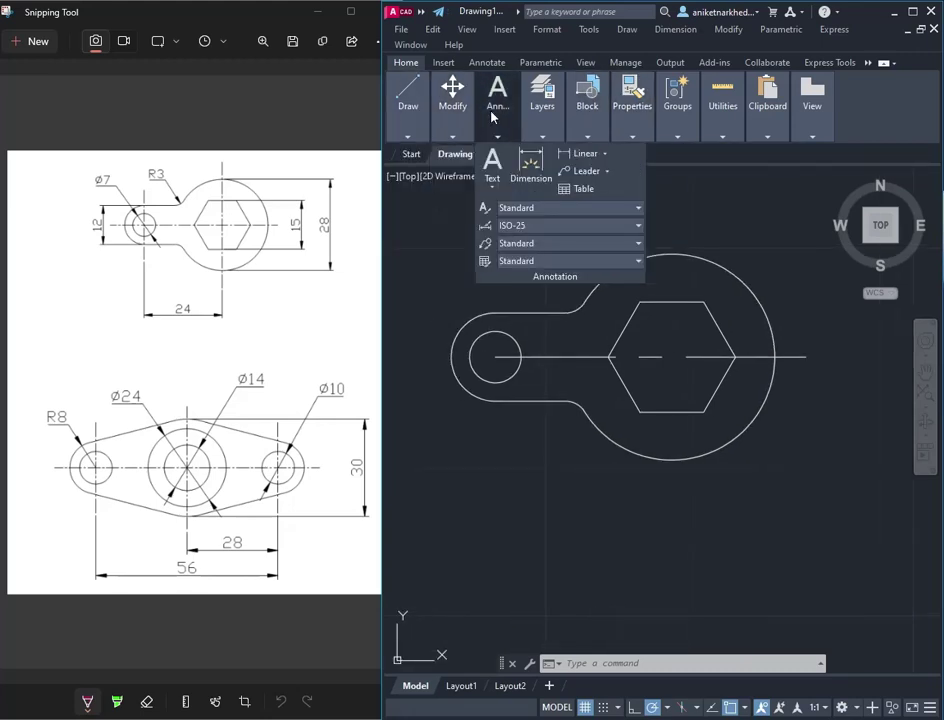
click(675, 29)
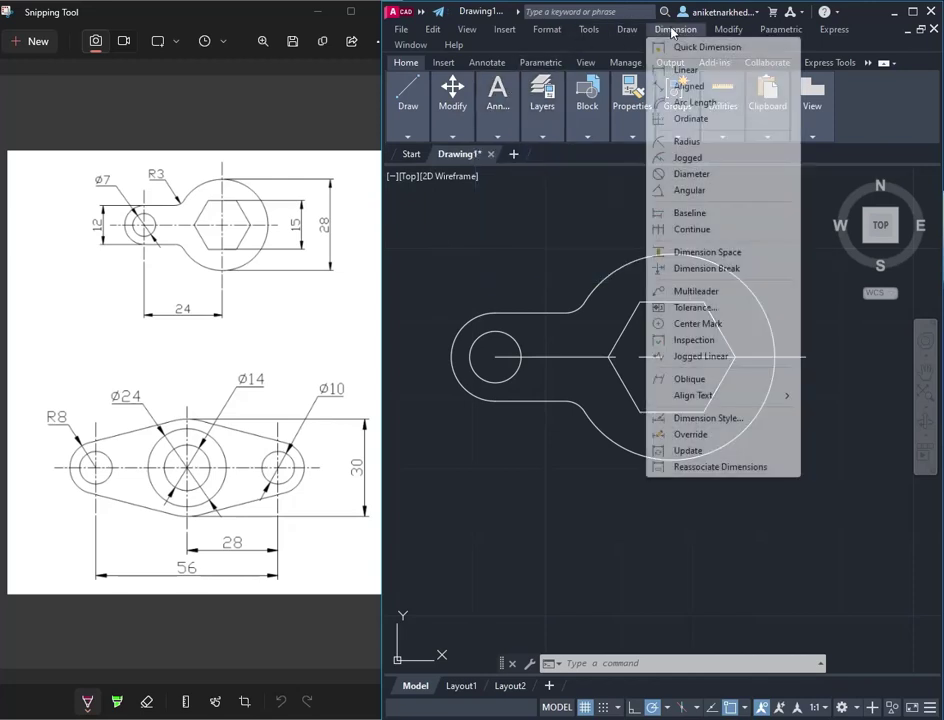
click(676, 141)
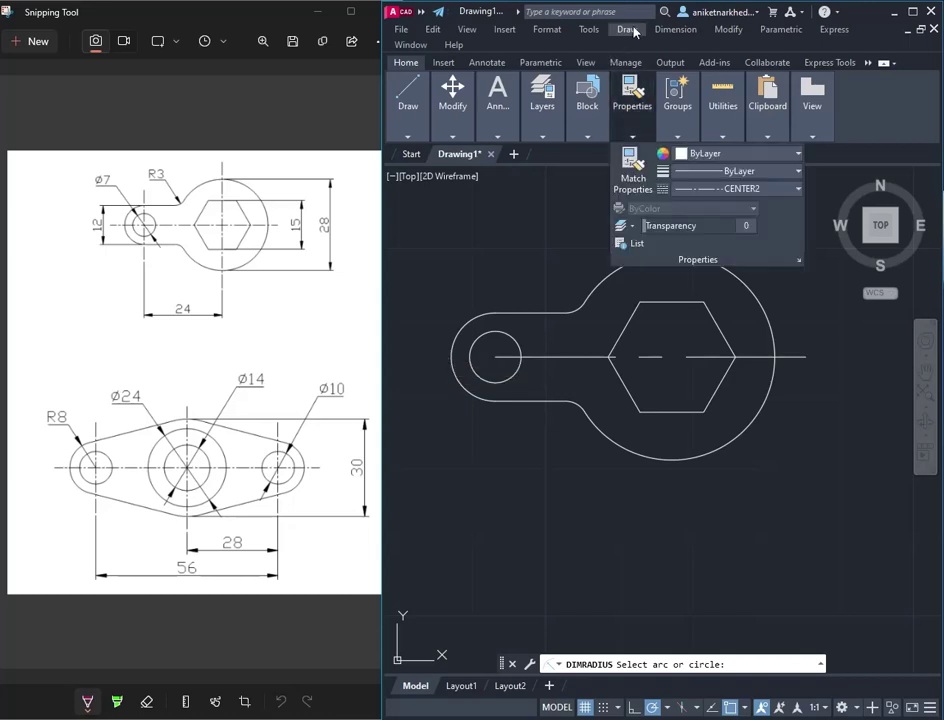
click(678, 30)
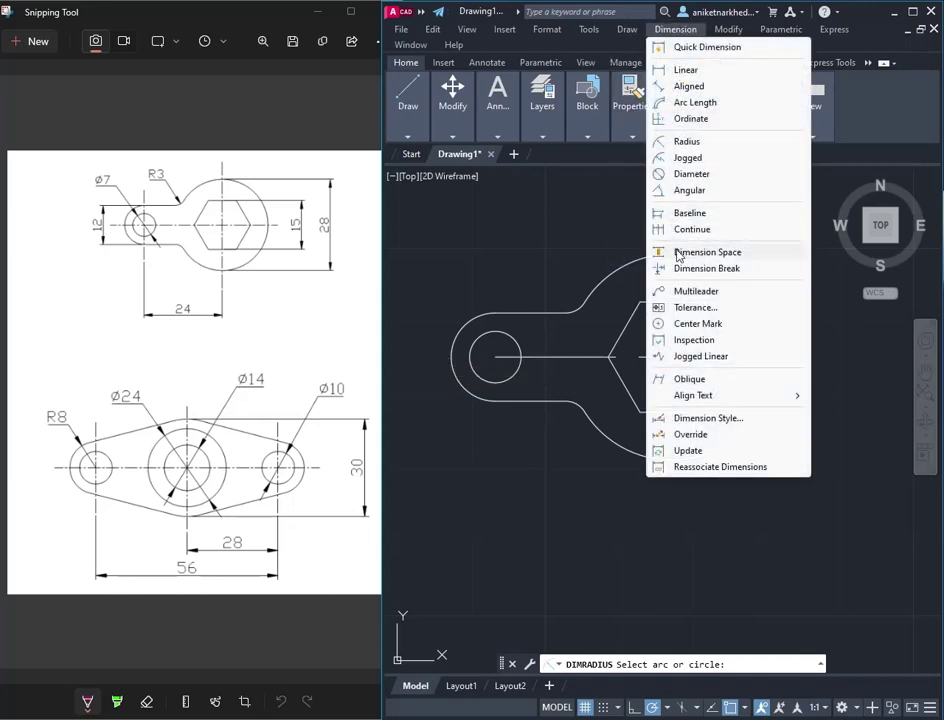
click(692, 176)
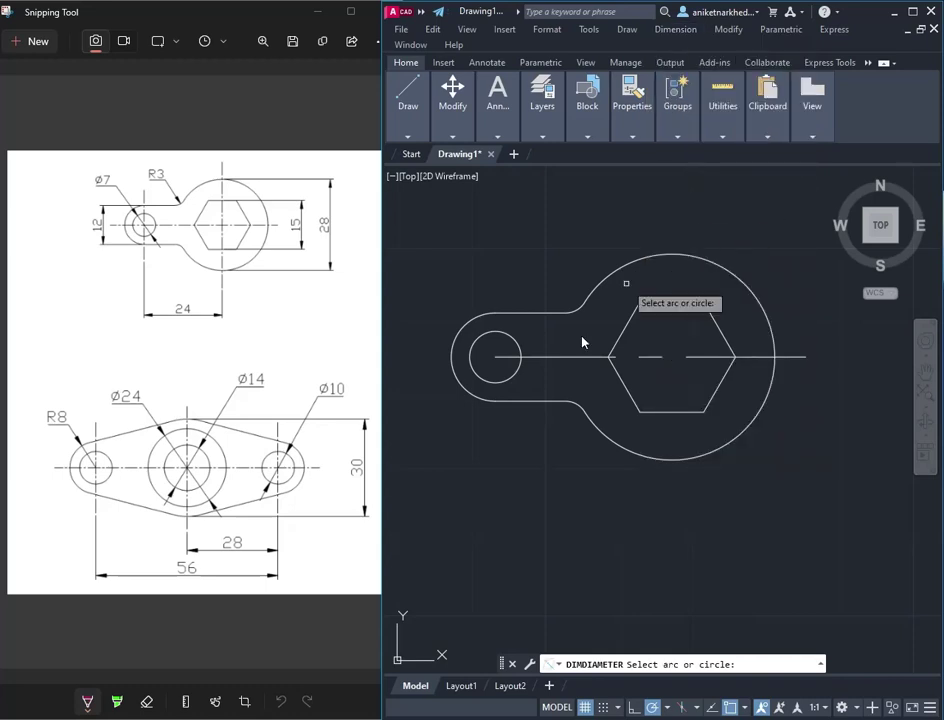
click(479, 337)
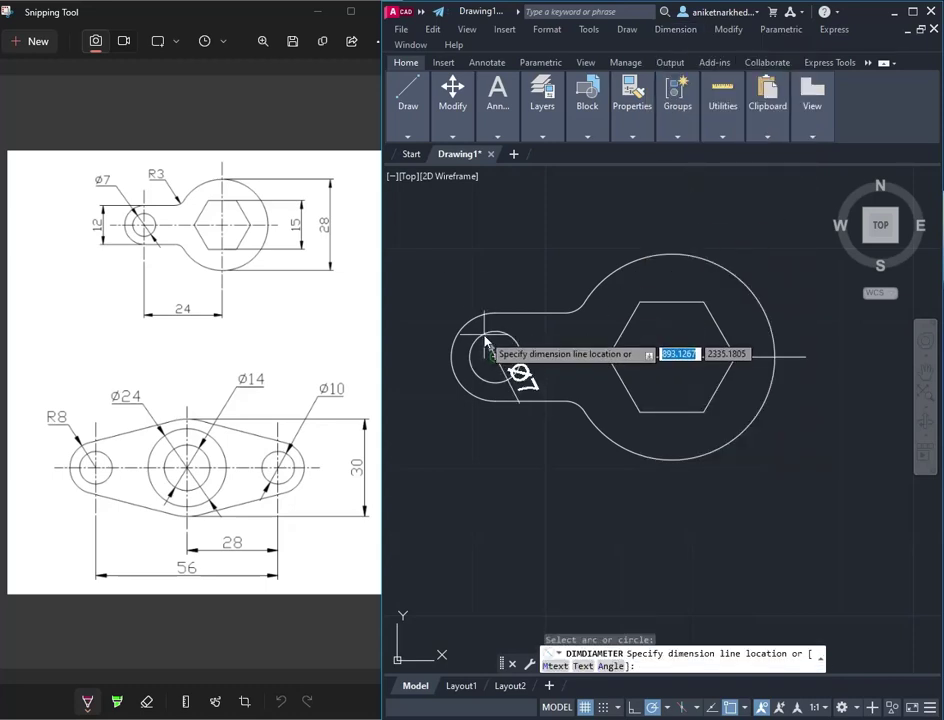
click(431, 285)
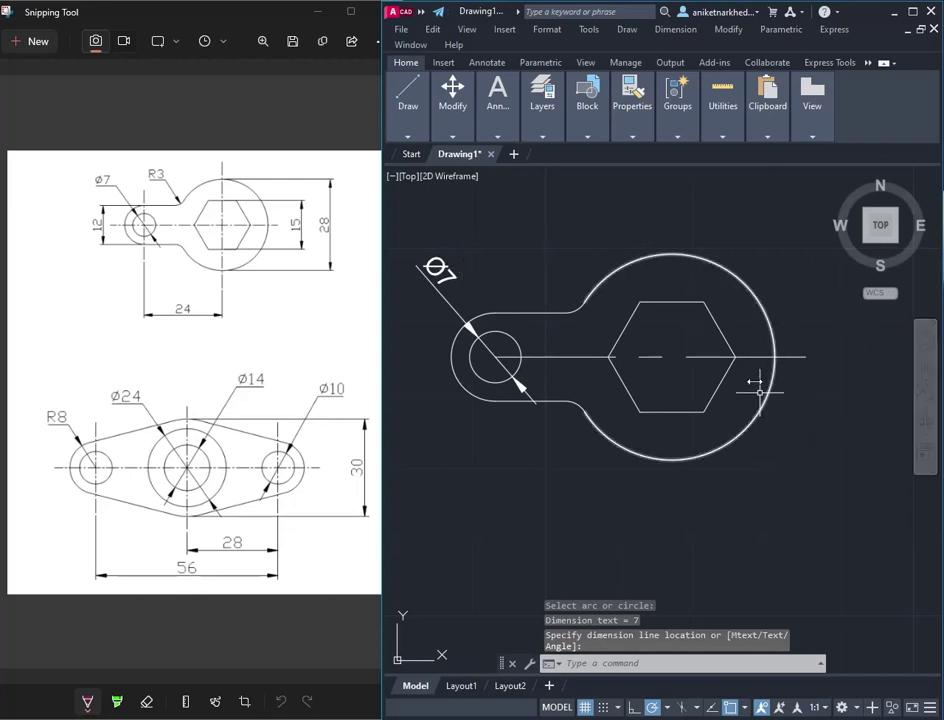
Add an R3 radius dimension to the fillet above the arm
click(675, 29)
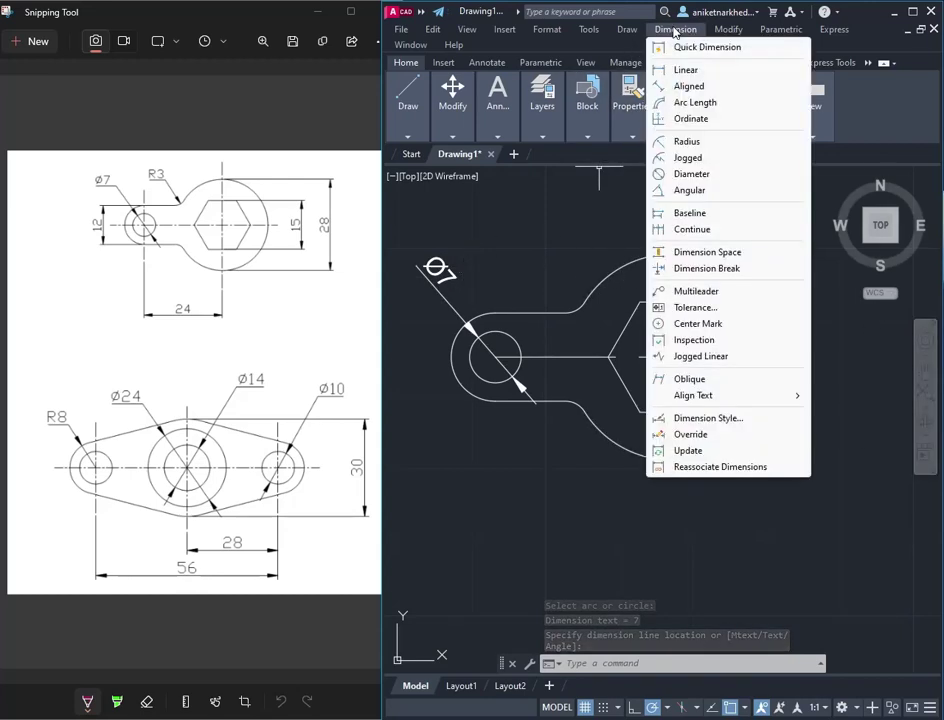
click(690, 142)
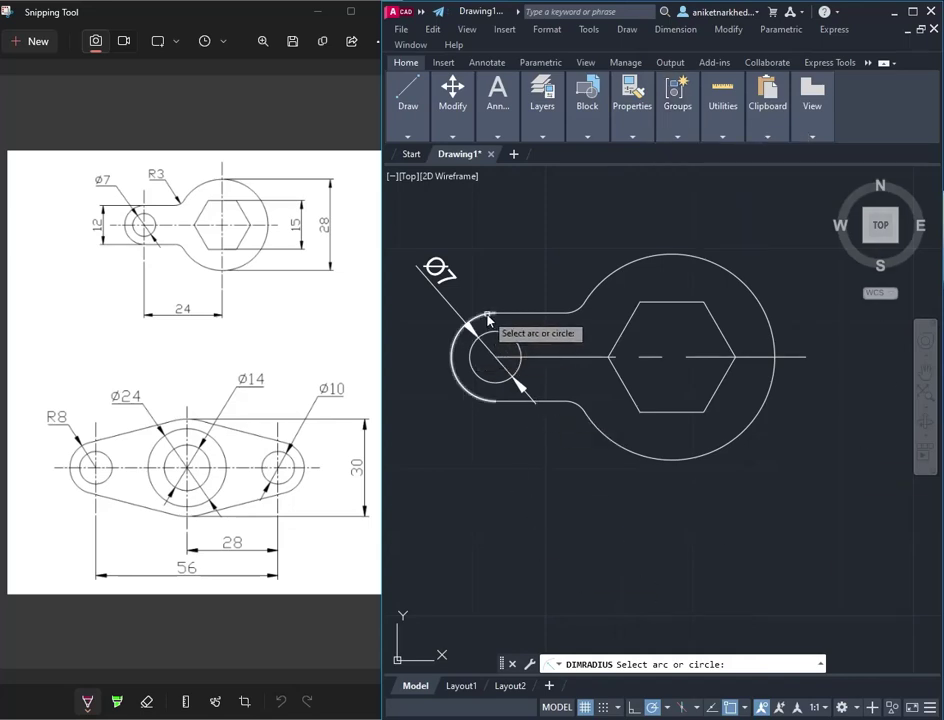
click(581, 314)
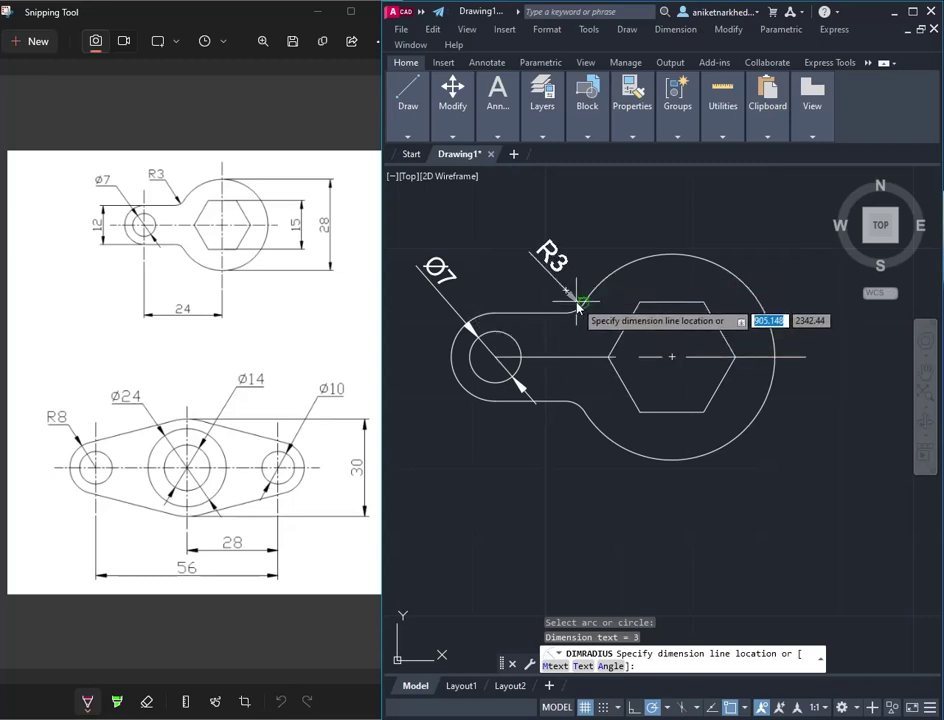
click(578, 307)
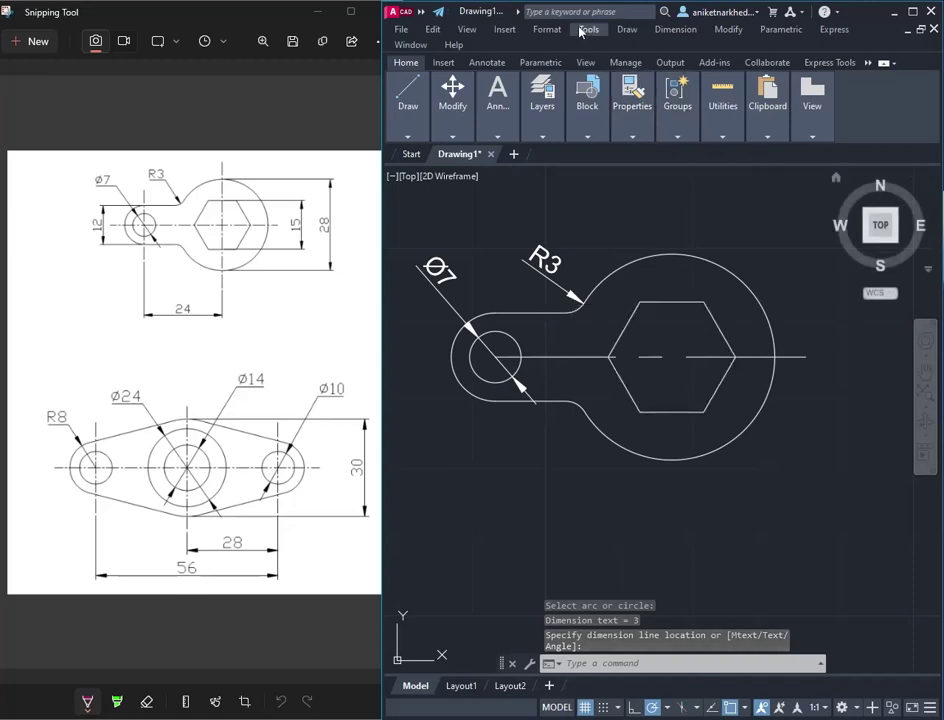
Add a vertical 15 linear dimension across the hexagon's flats, right of the circle
click(676, 29)
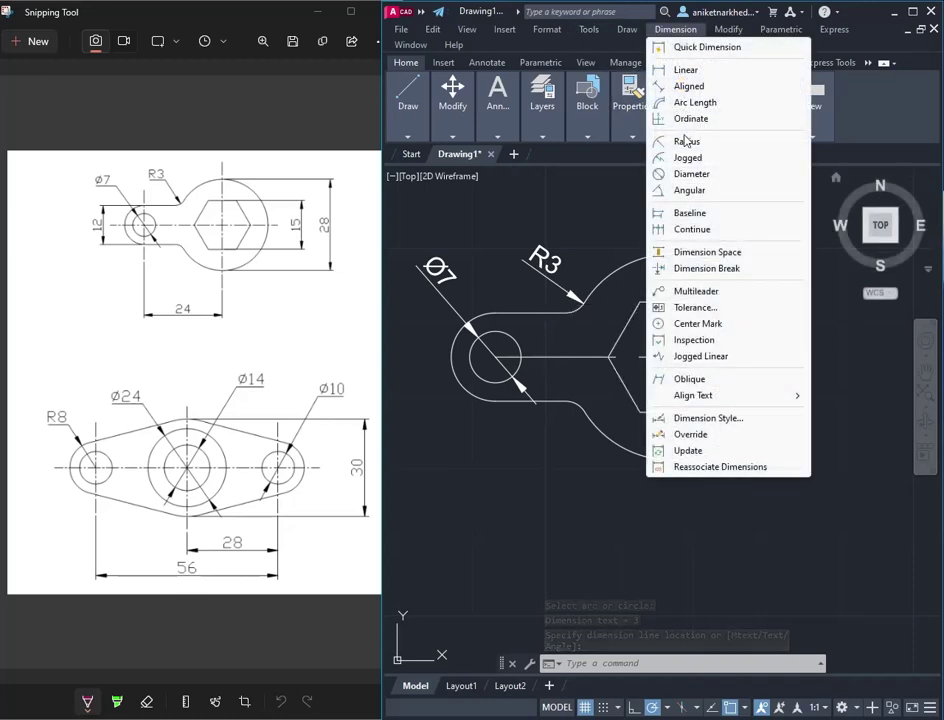
click(686, 70)
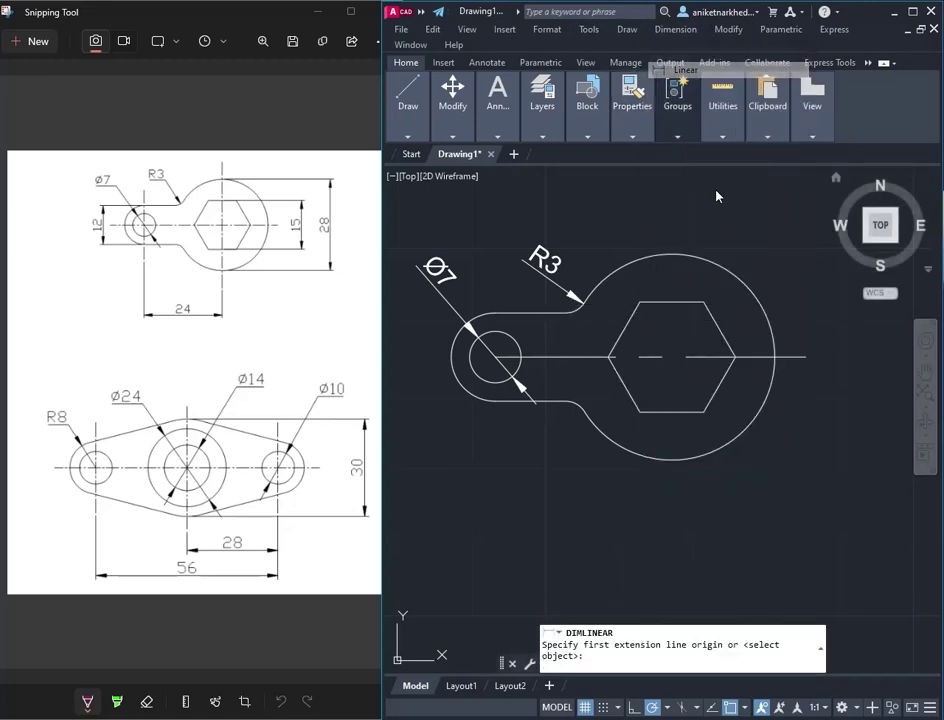
click(672, 302)
click(670, 410)
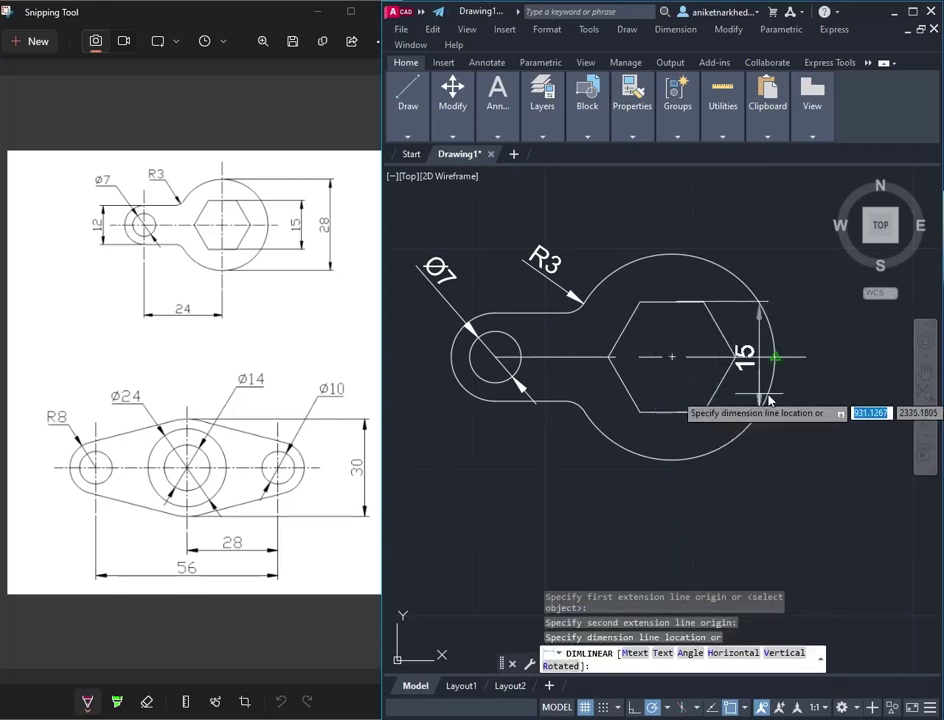
click(826, 397)
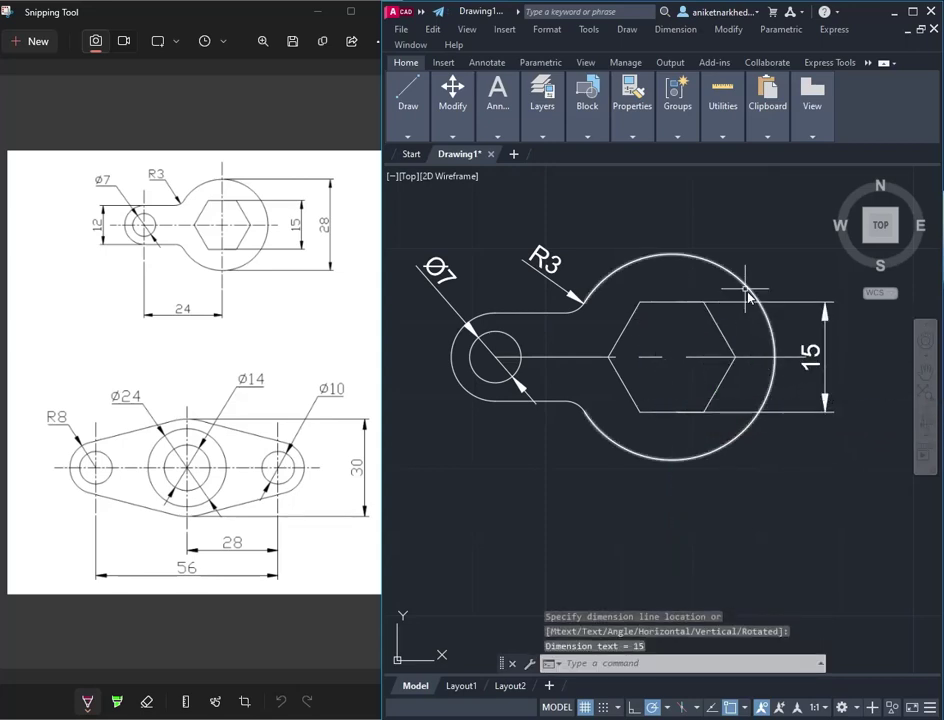
click(669, 258)
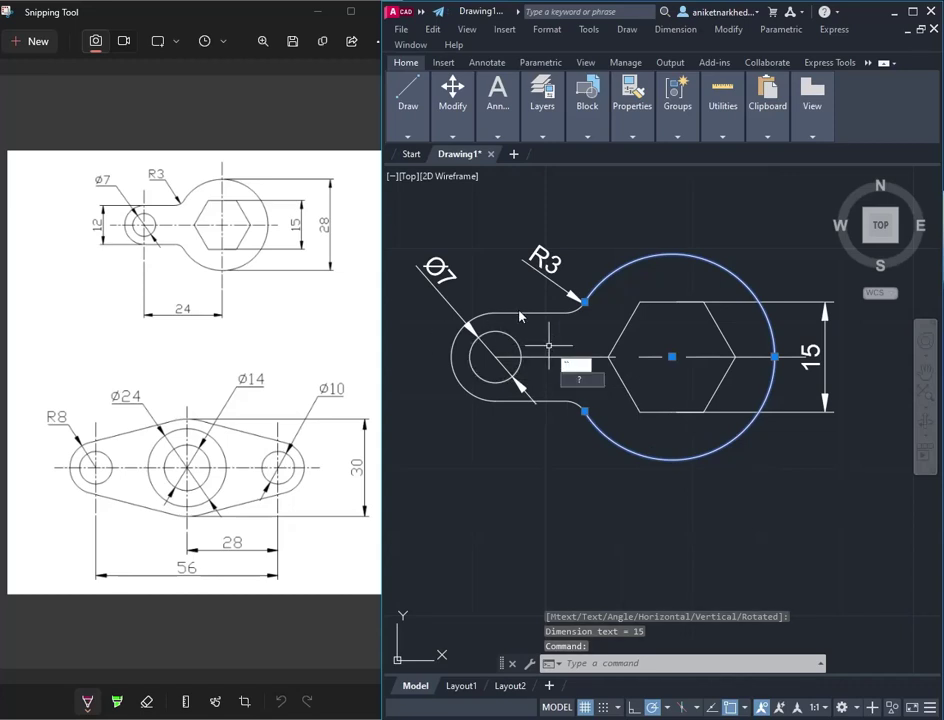
key(Escape)
Dimension the slotted left end's height as 12, placed left of the slot
click(598, 97)
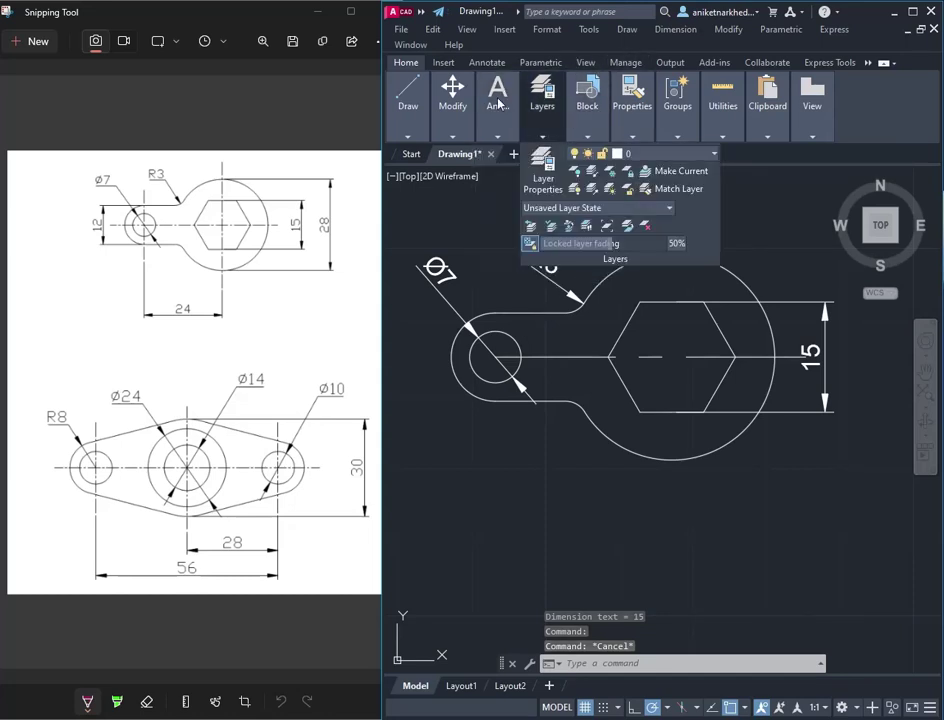
mouse_move(497, 105)
click(530, 165)
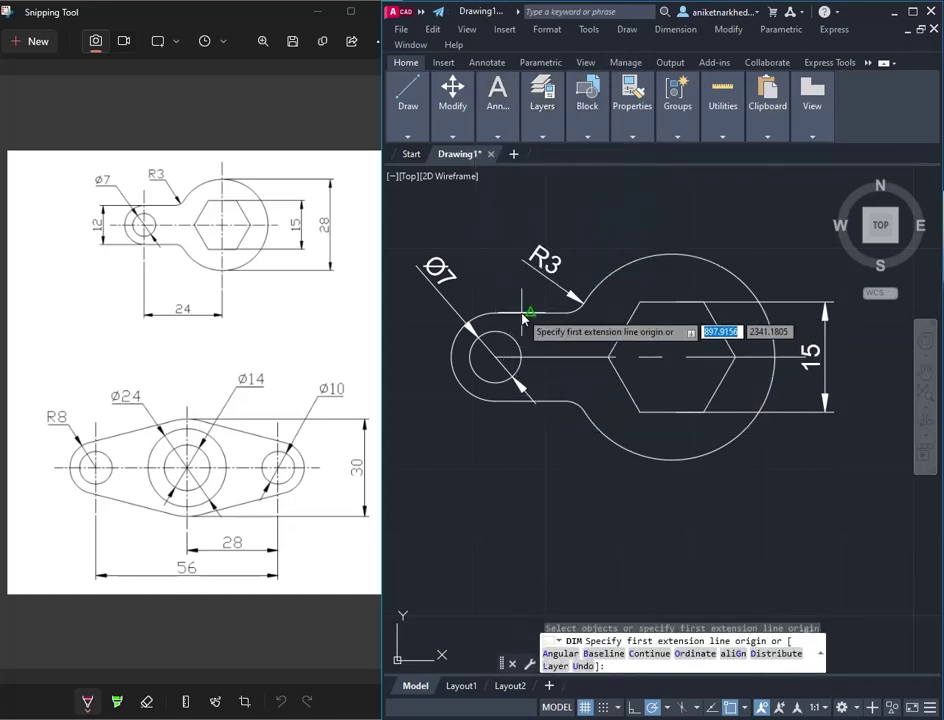
click(521, 314)
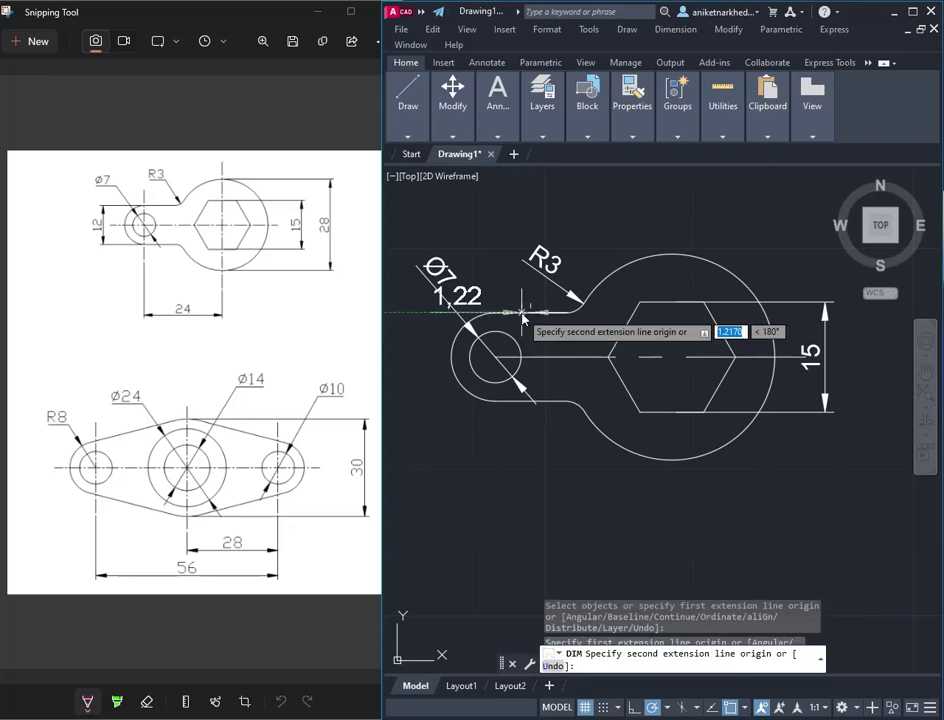
click(536, 404)
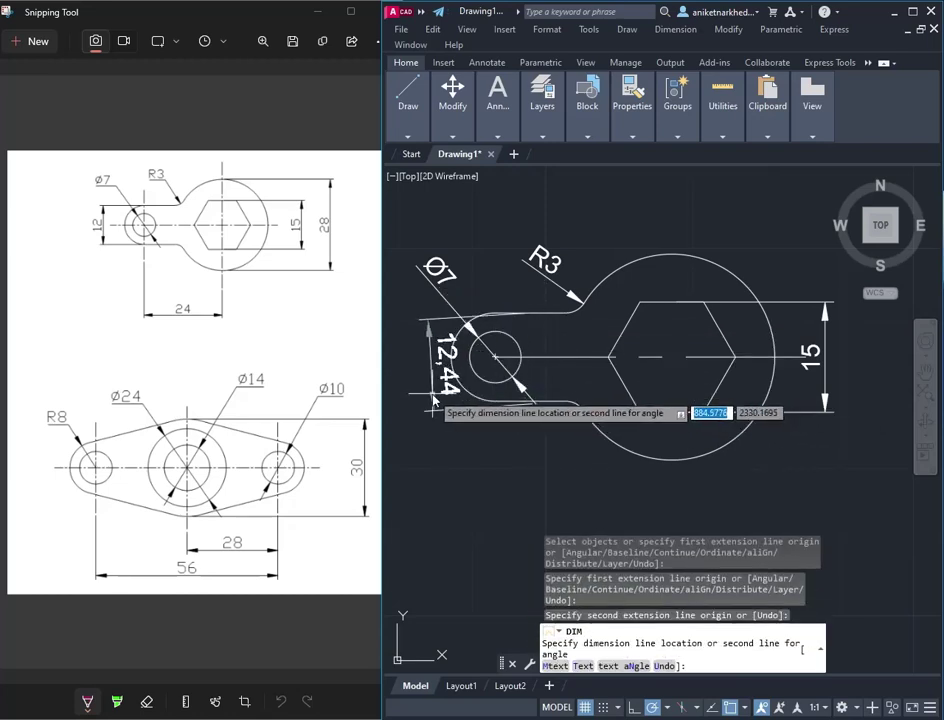
text(u)
key(Return)
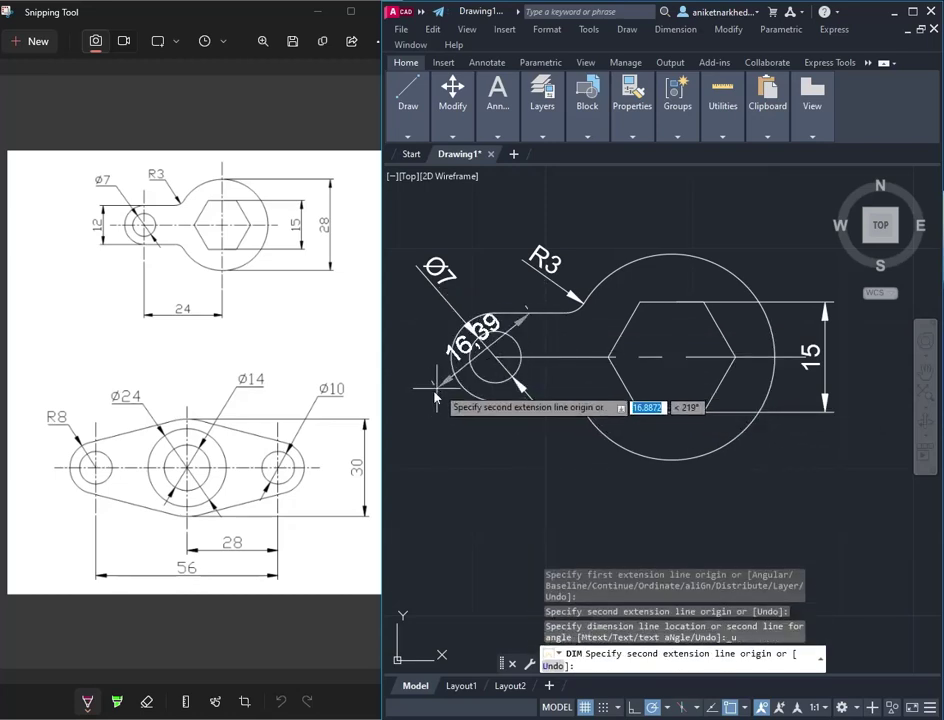
key(Escape)
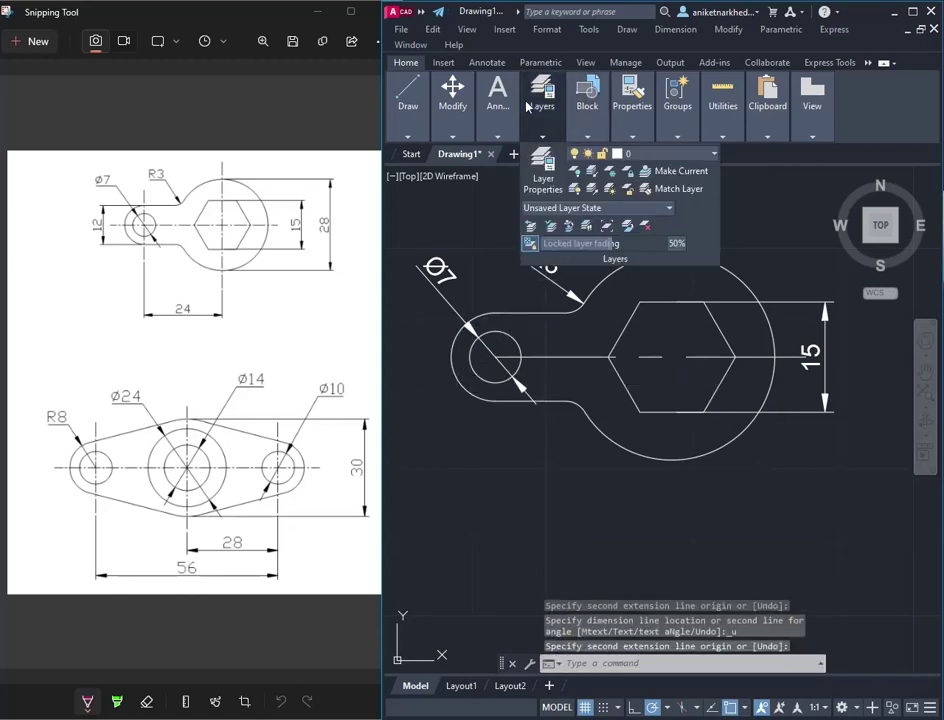
click(532, 168)
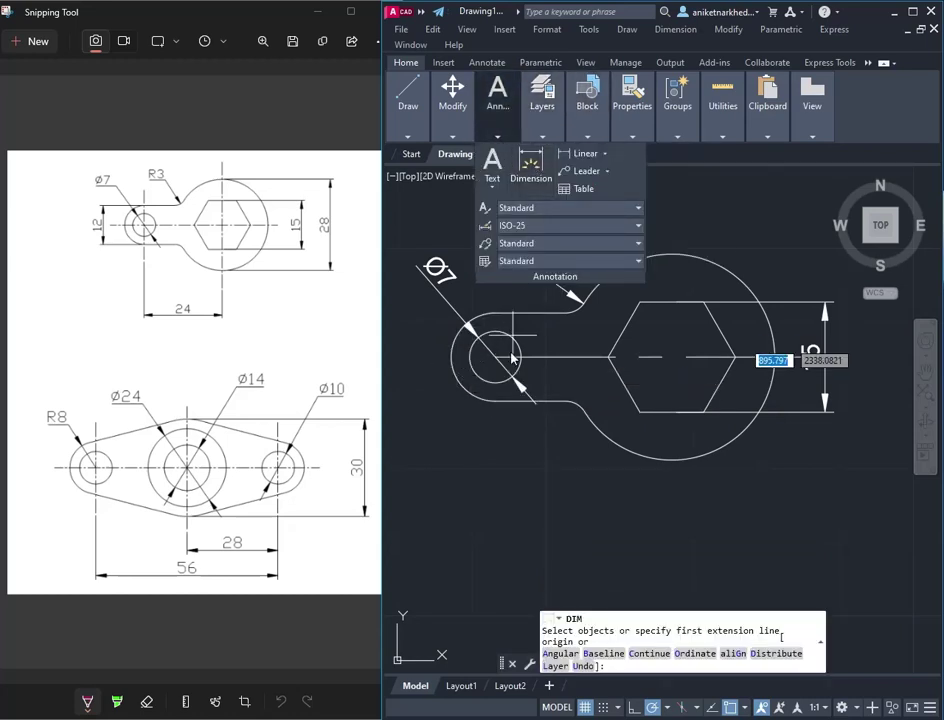
click(531, 314)
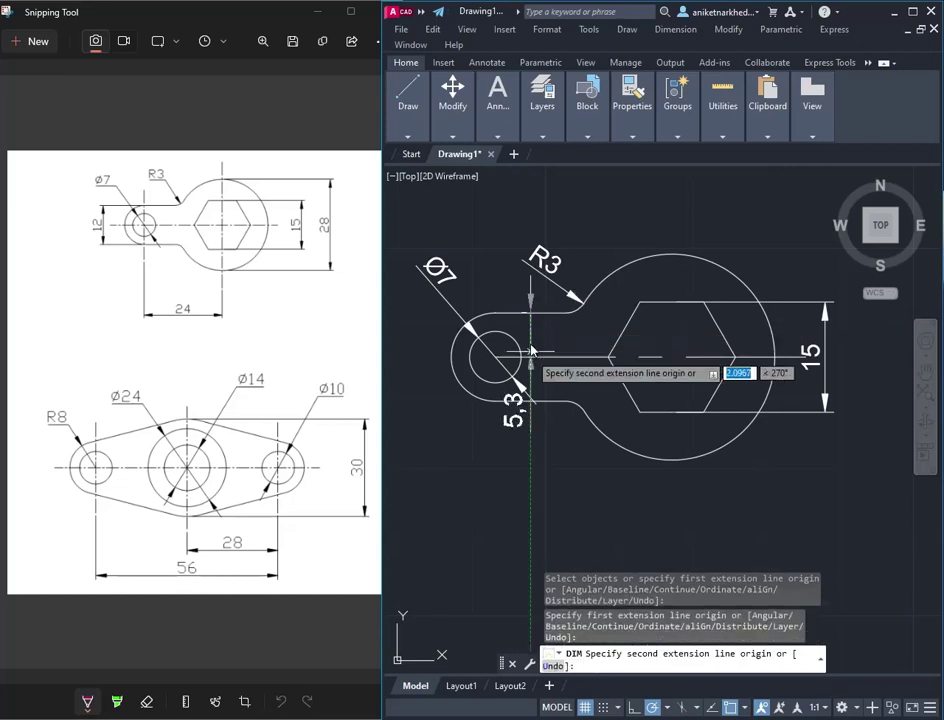
click(531, 404)
click(428, 395)
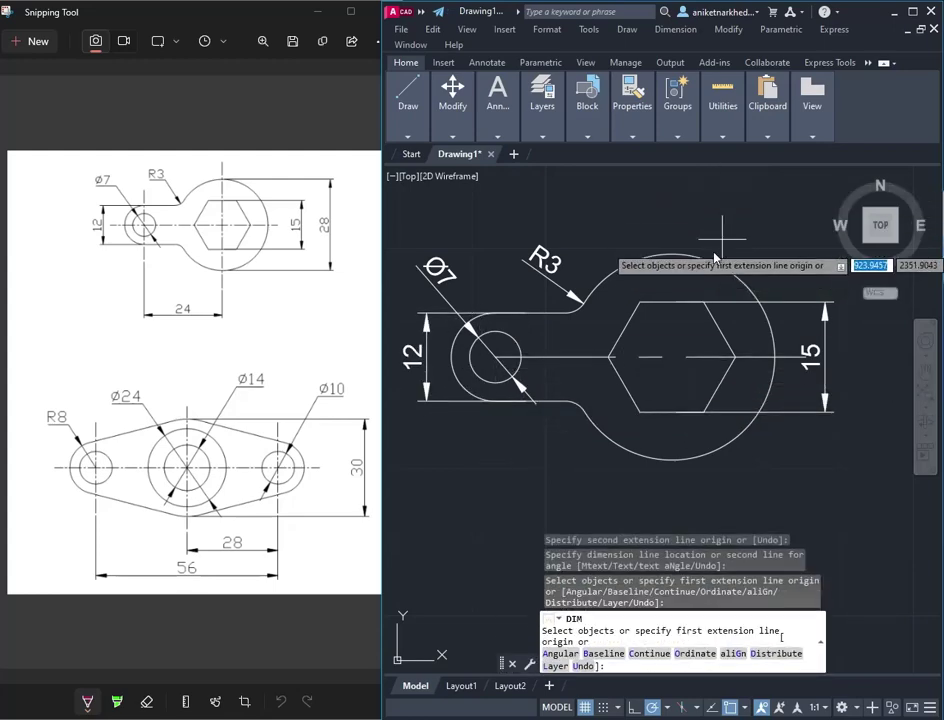
mouse_move(452, 105)
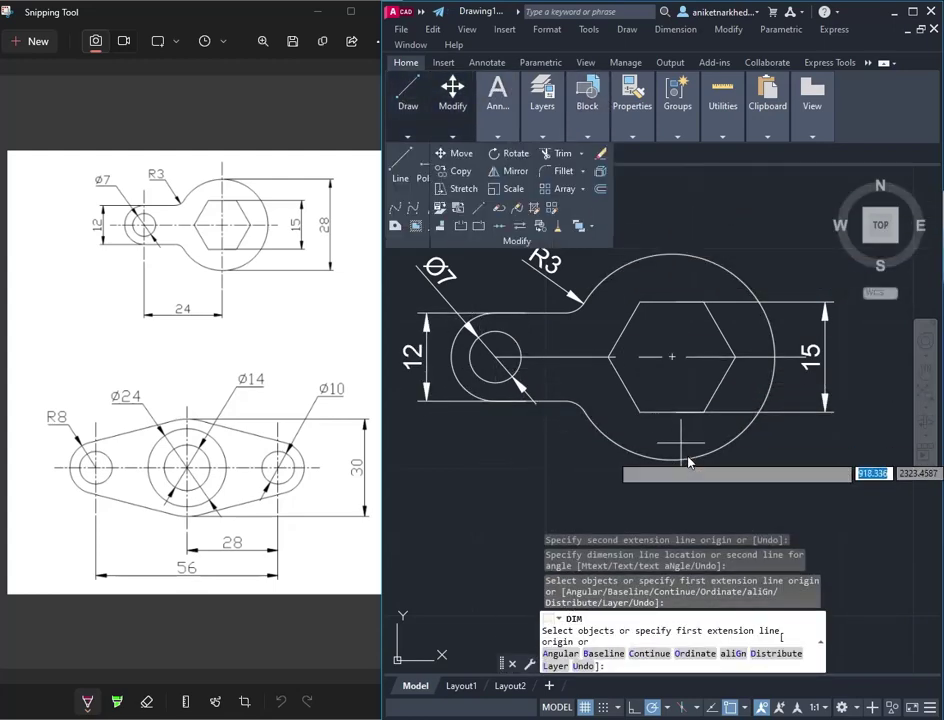
key(Return)
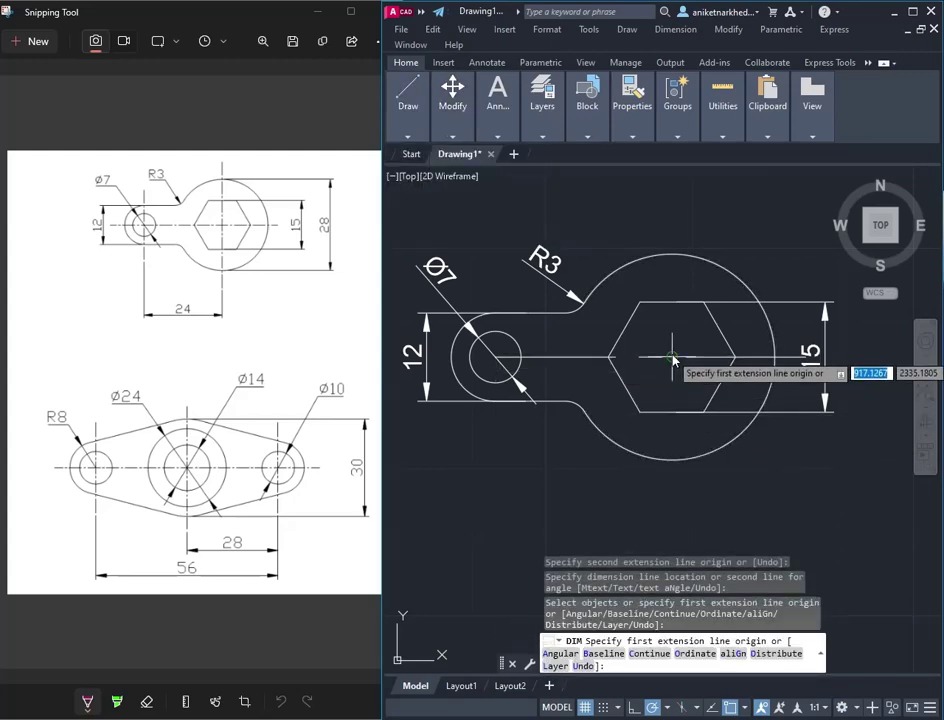
key(Escape)
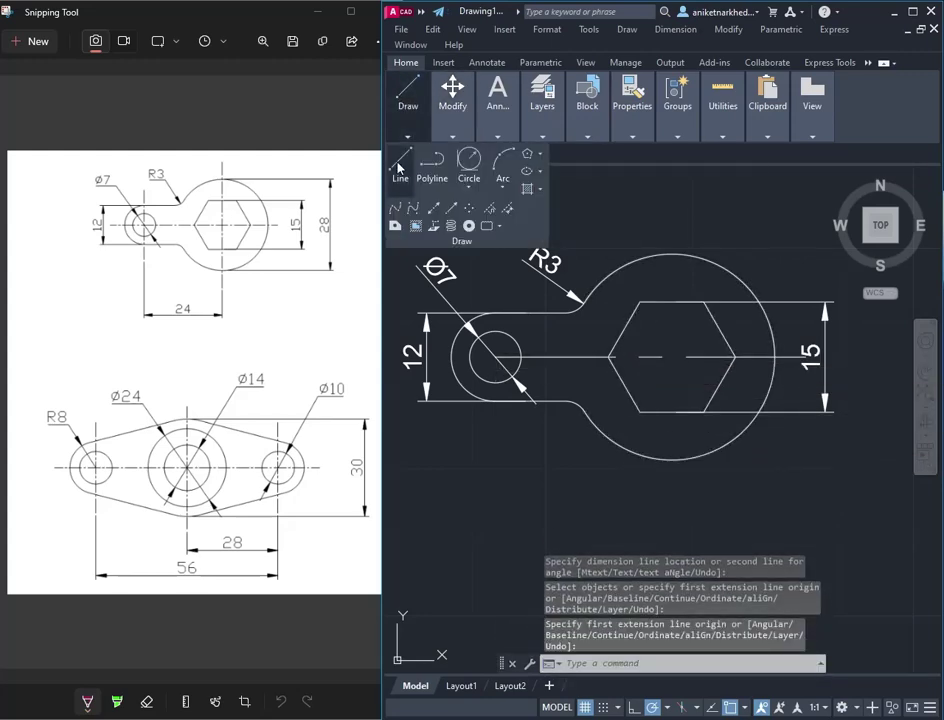
Draw two lines from the hexagon centre to the large circle's top and bottom quadrants
click(399, 168)
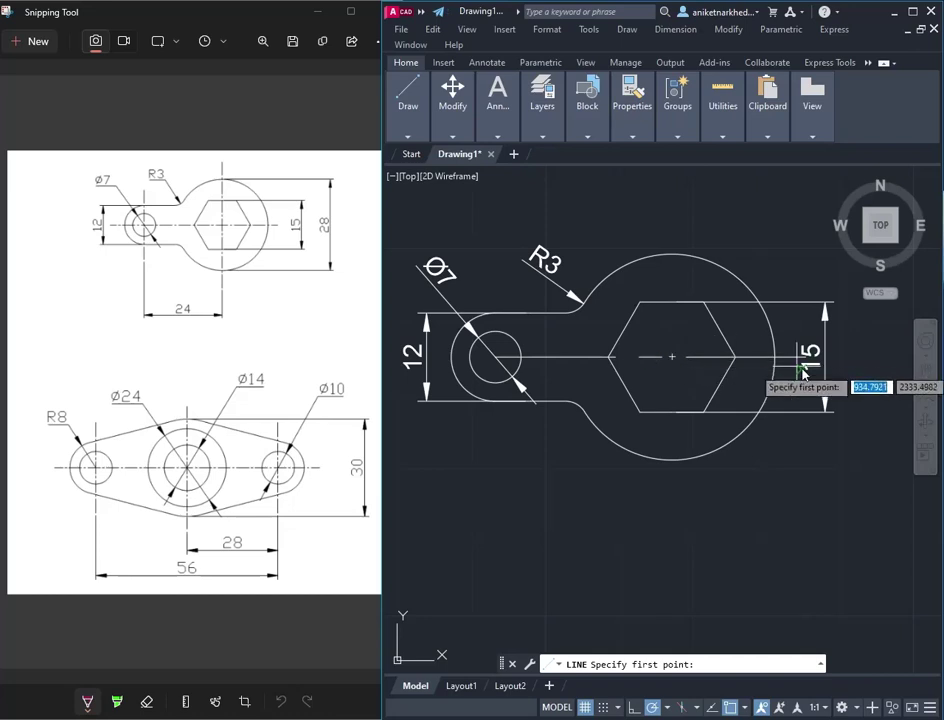
click(672, 356)
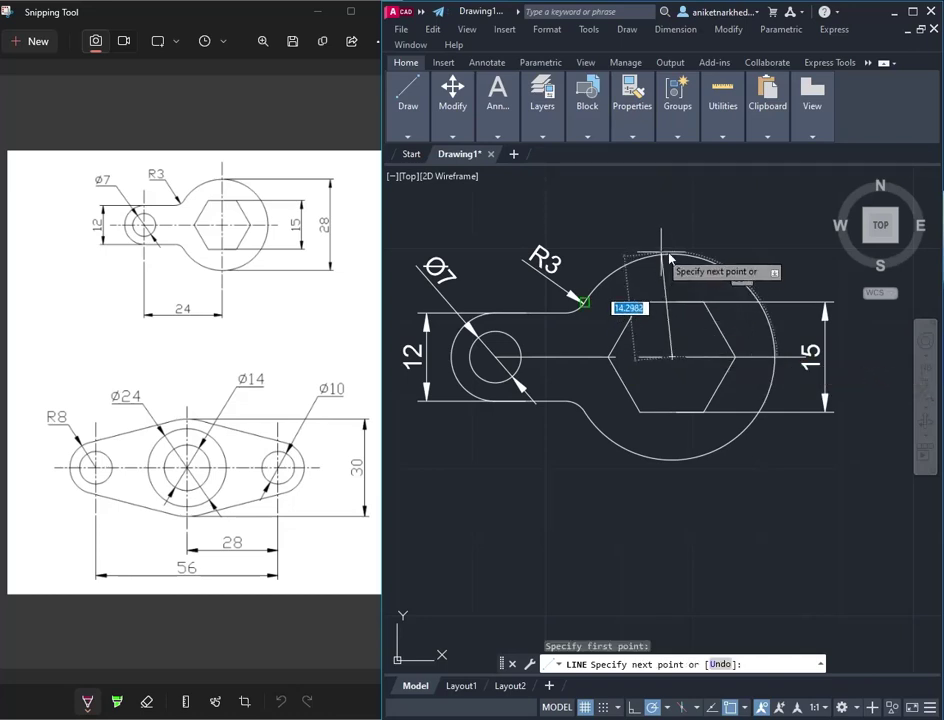
text(14)
click(672, 255)
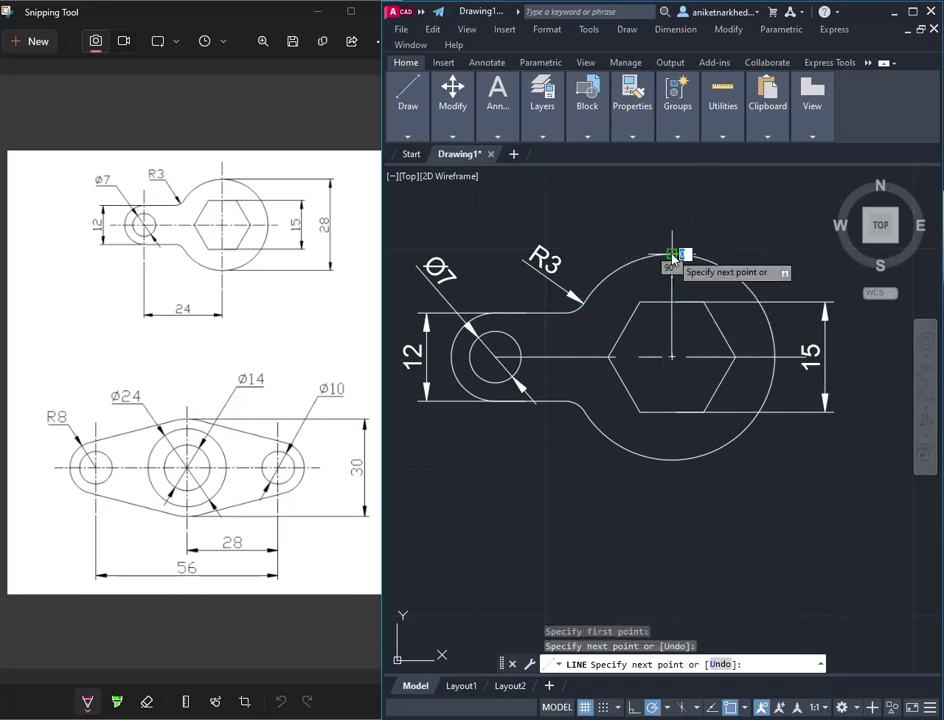
key(Escape)
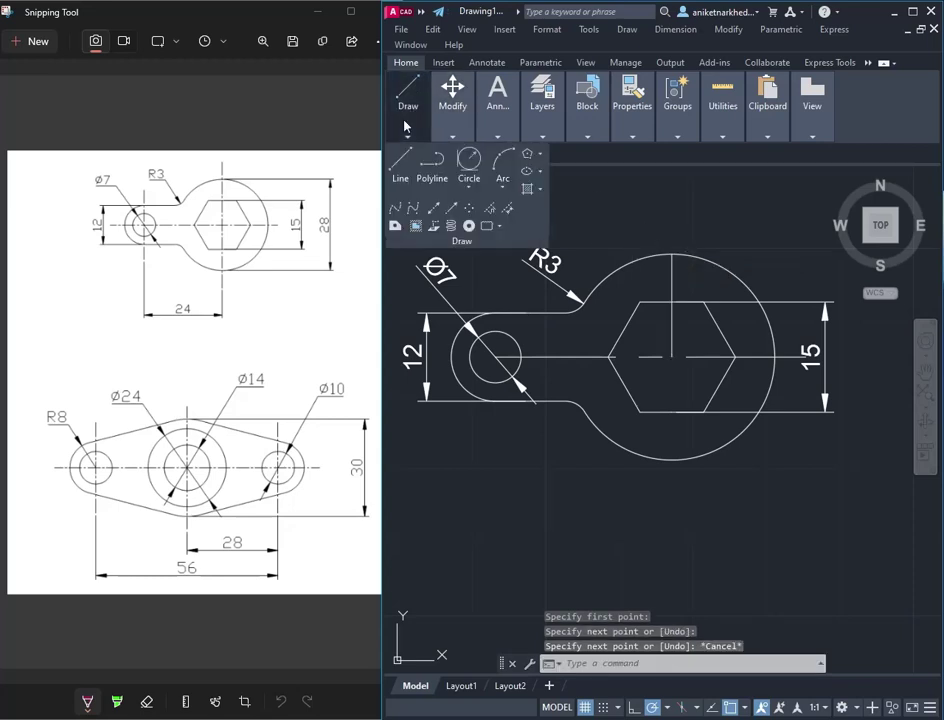
click(402, 160)
click(672, 356)
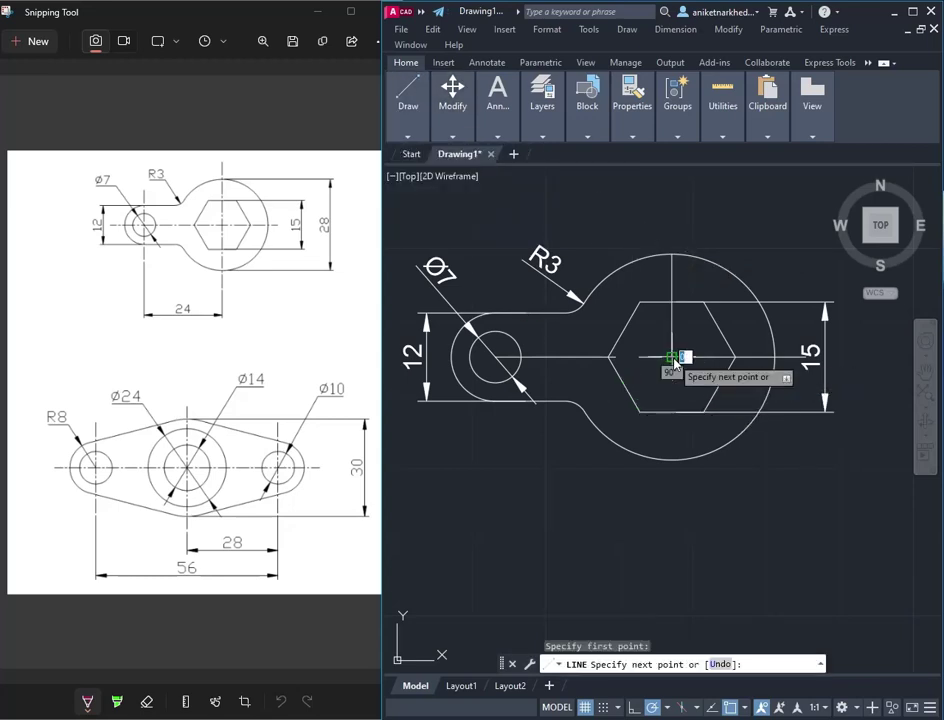
click(673, 463)
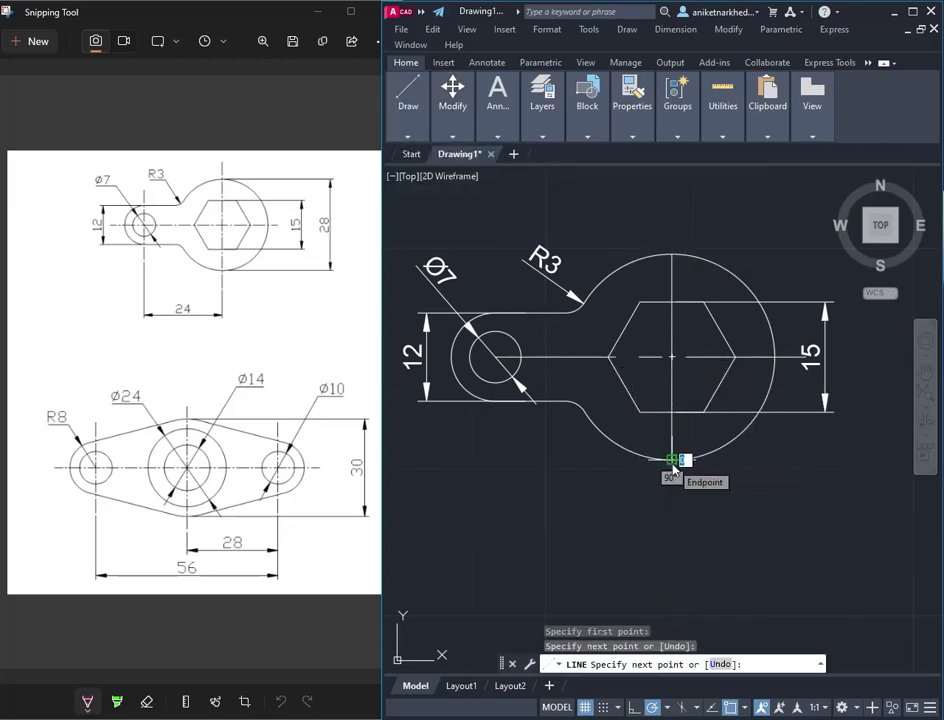
key(Escape)
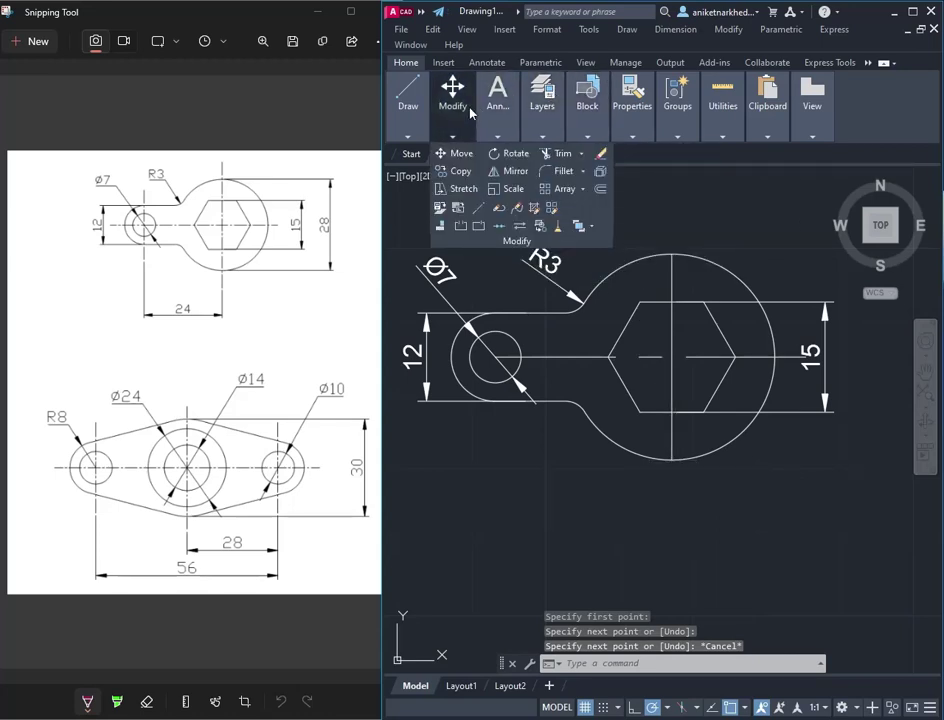
mouse_move(497, 105)
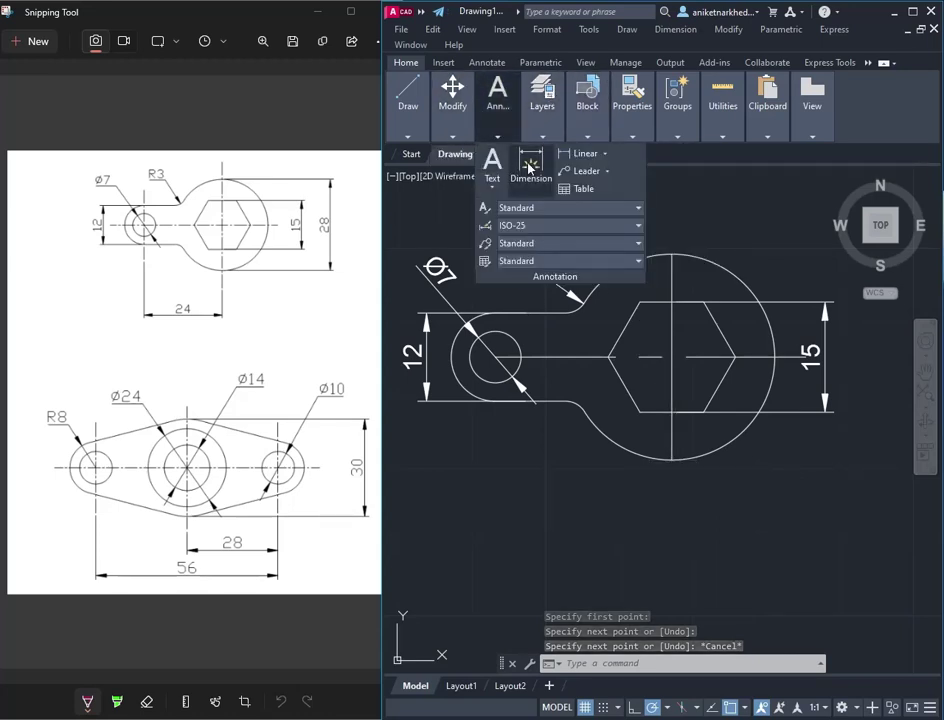
Dimension the large circle's top-to-bottom height as 28, placed right of the 15 dimension
click(530, 168)
click(672, 256)
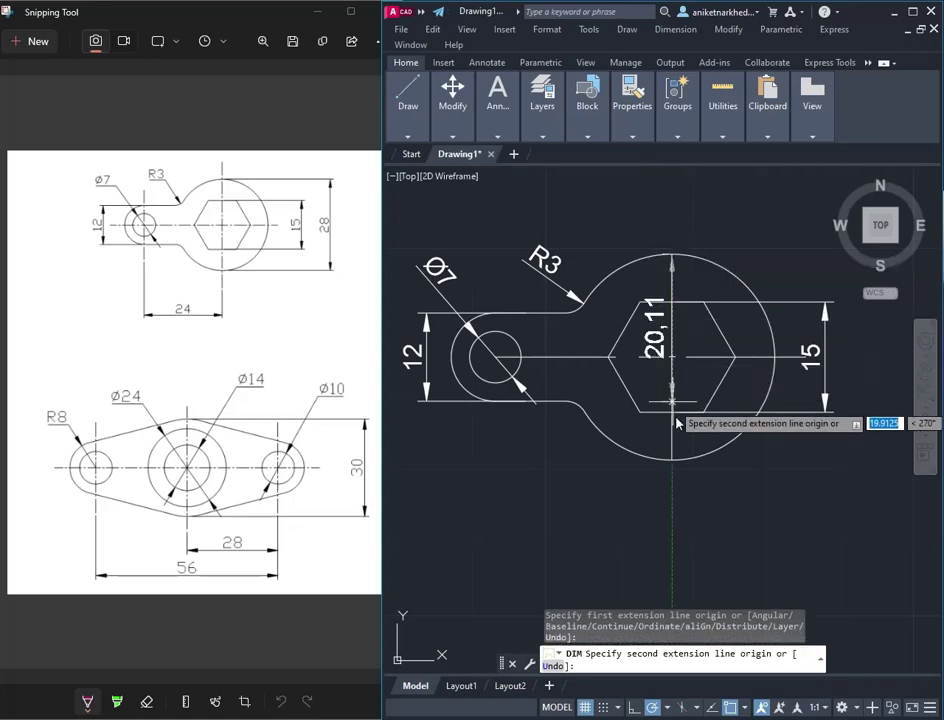
click(672, 459)
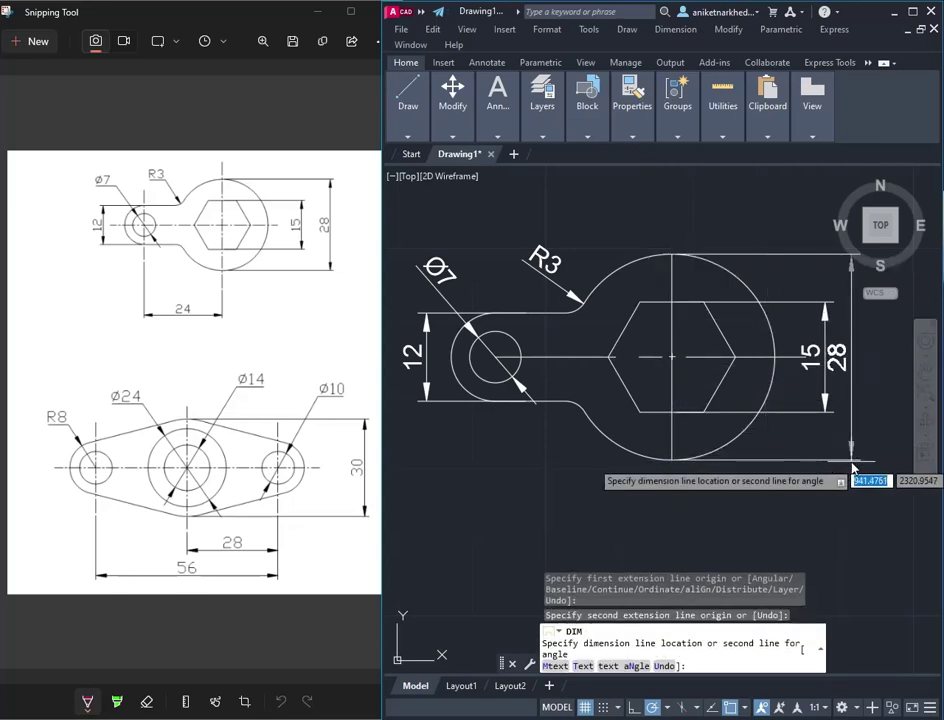
click(866, 467)
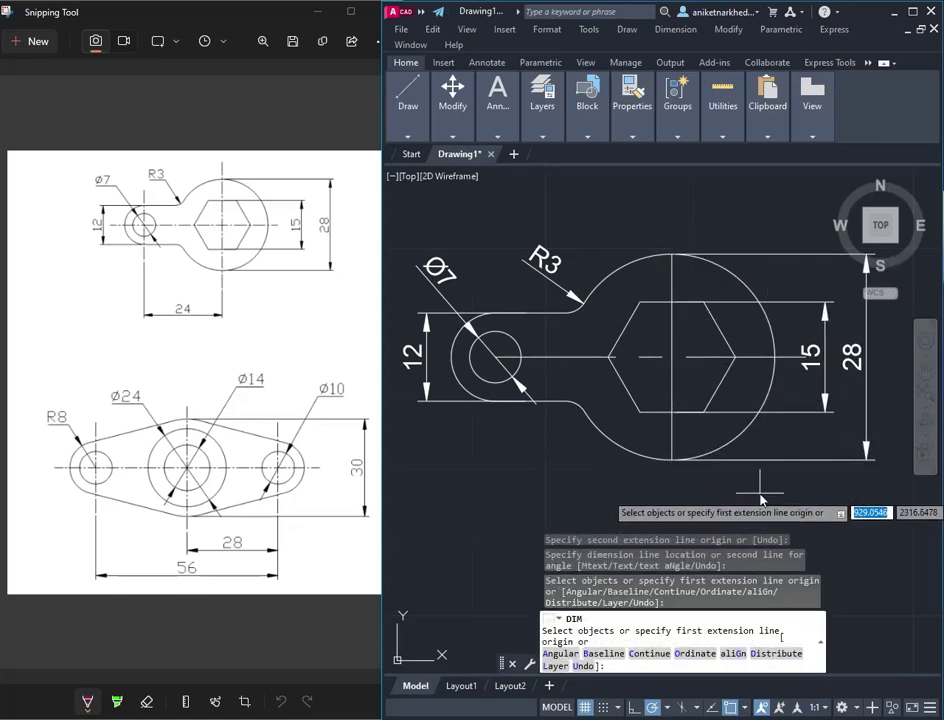
scroll(690, 470, down, 1)
scroll(600, 400, down, 2)
middle_drag(600, 420, 574, 407)
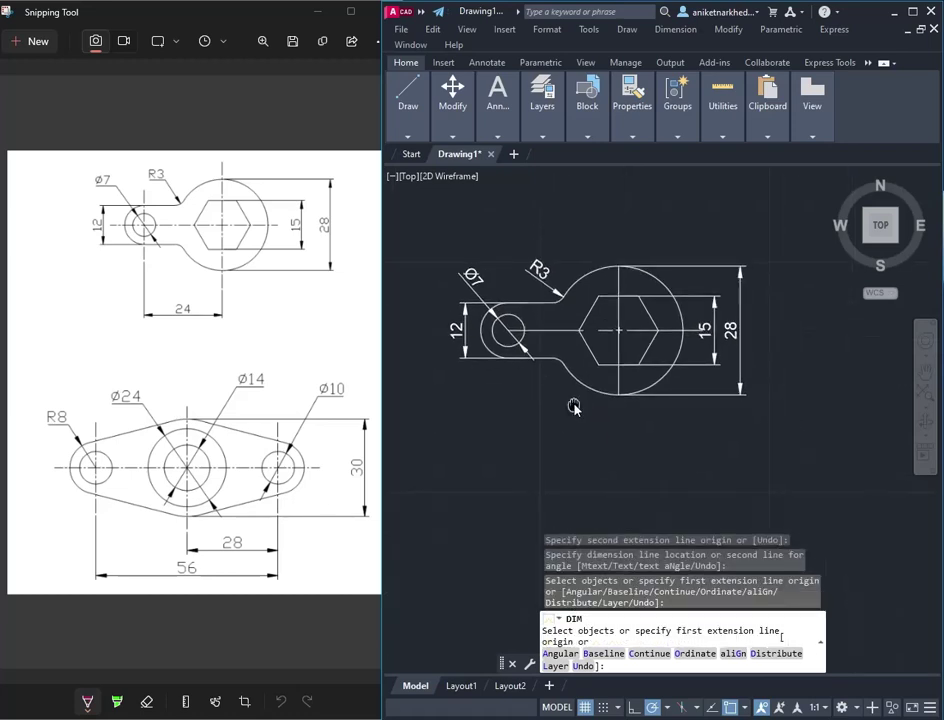
scroll(574, 407, up, 2)
scroll(589, 415, down, 1)
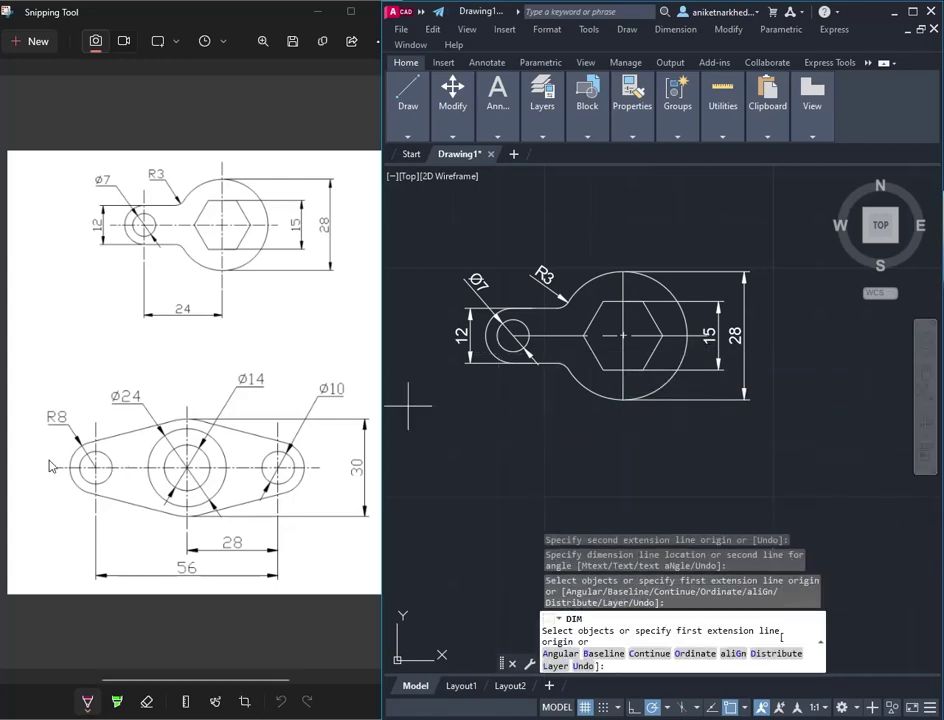
mouse_move(554, 503)
middle_down()
mouse_move(521, 416)
mouse_move(541, 422)
middle_up()
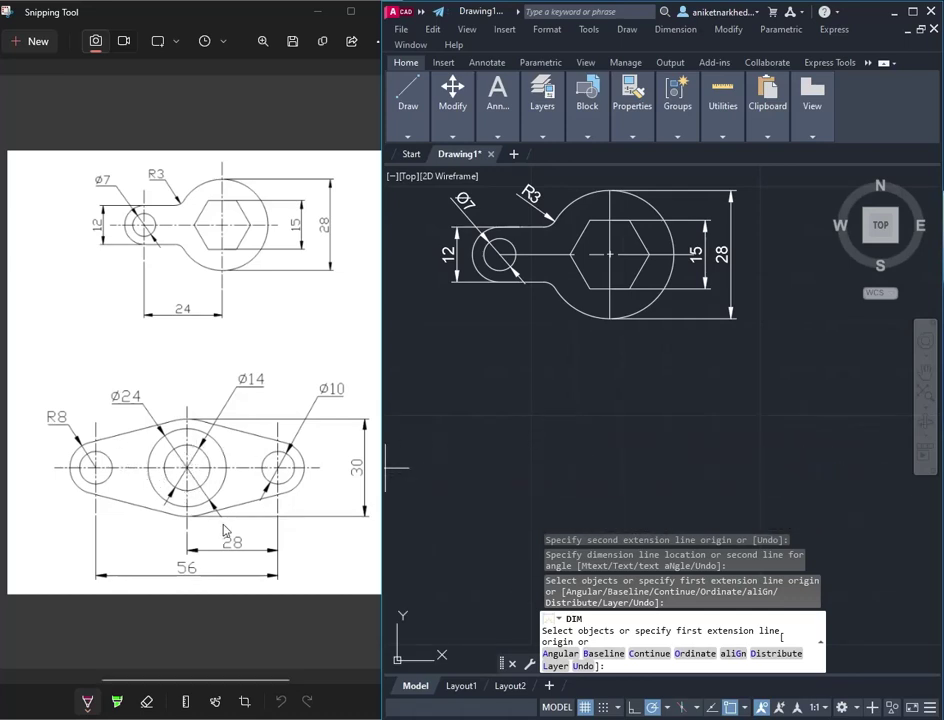
mouse_move(408, 110)
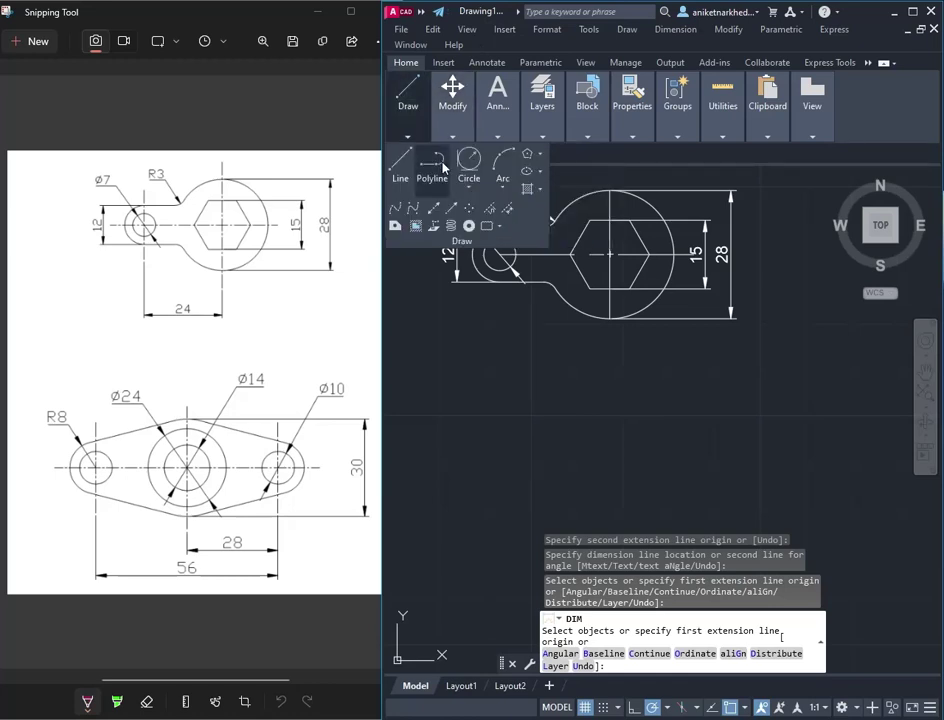
Cancel the first circle attempt and switch the current linetype to Continuous
click(472, 187)
click(490, 240)
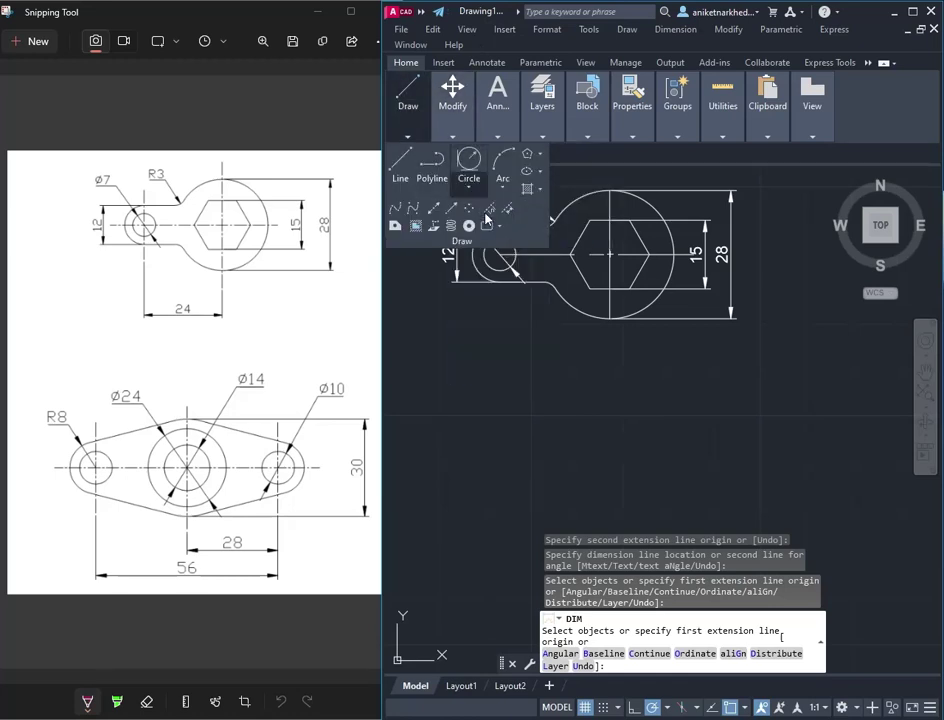
click(468, 163)
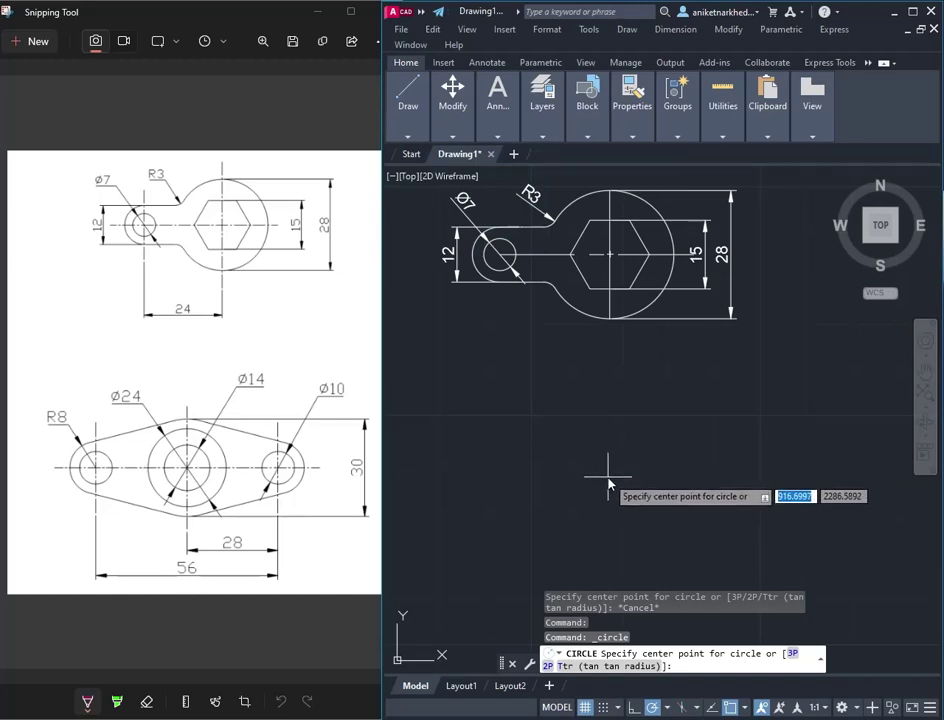
click(608, 477)
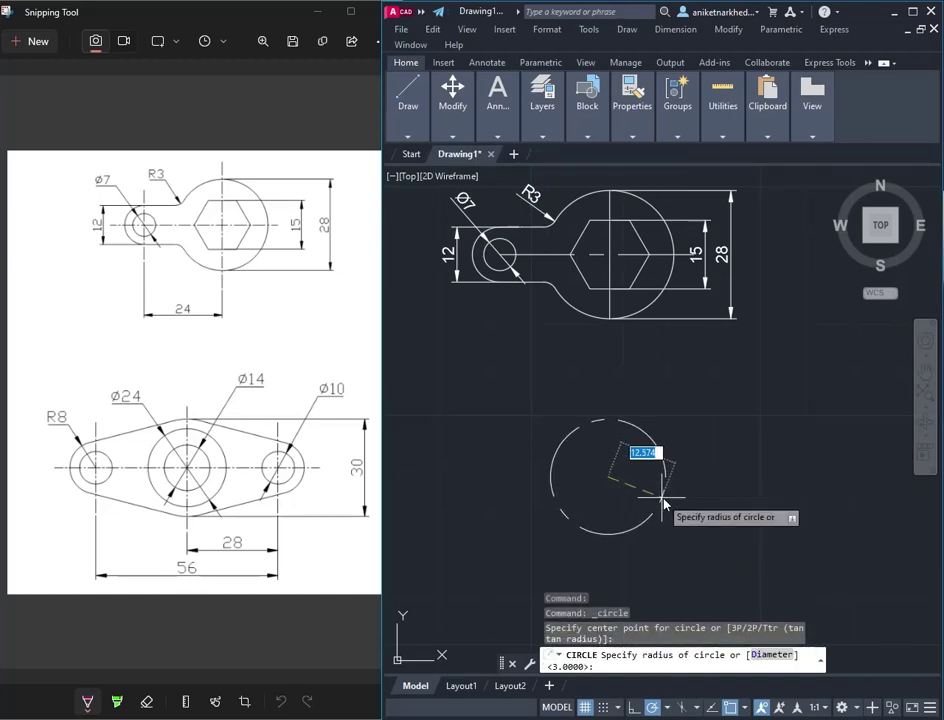
key(Escape)
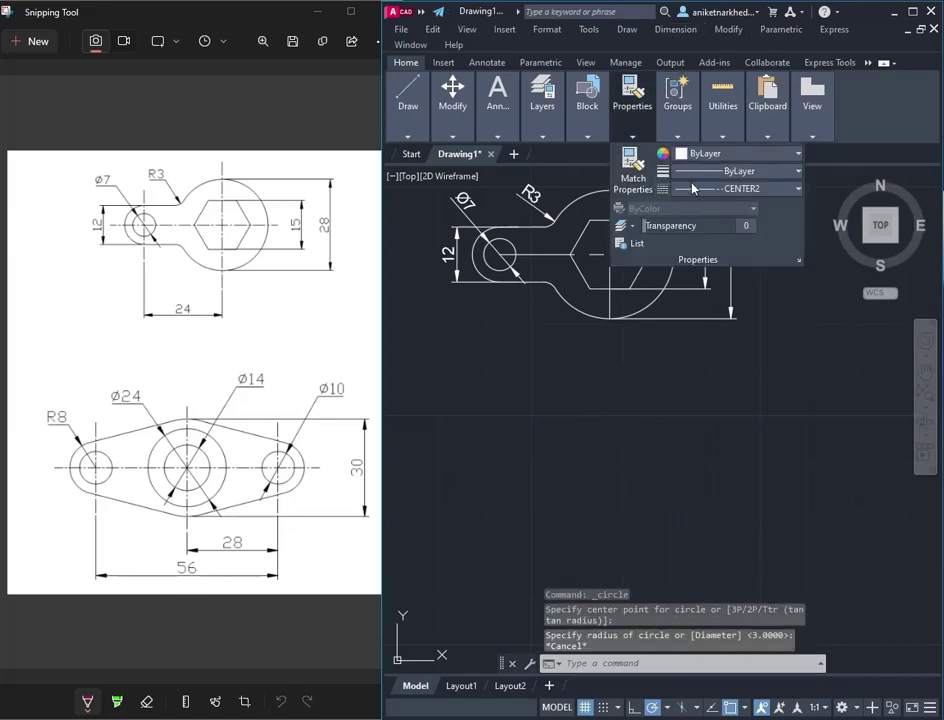
click(692, 188)
click(706, 262)
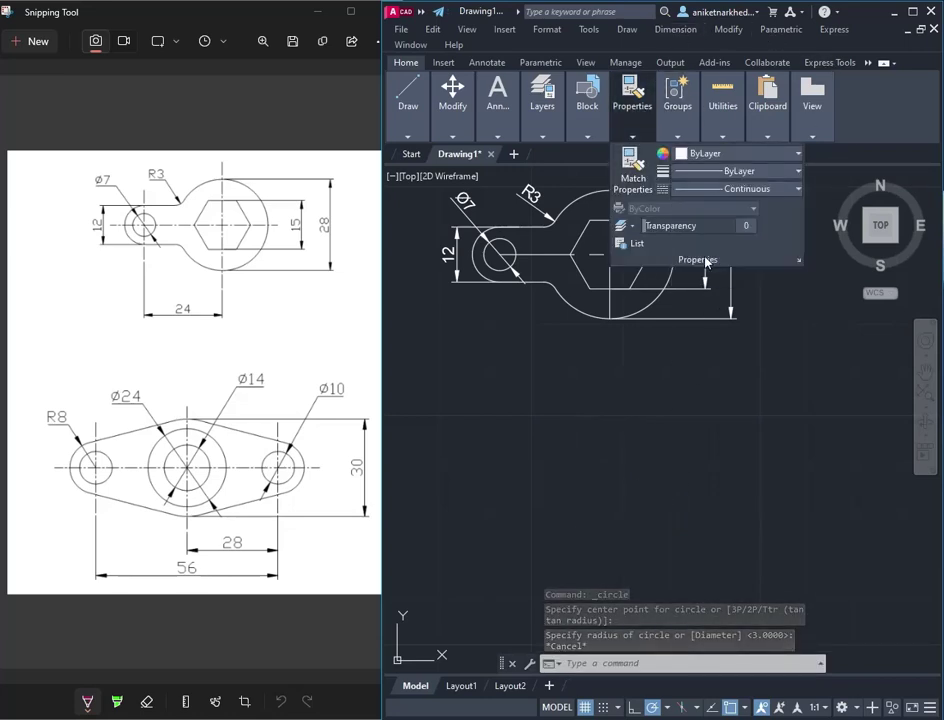
Draw concentric circles of radius 12 and 7 below the first lever
click(400, 162)
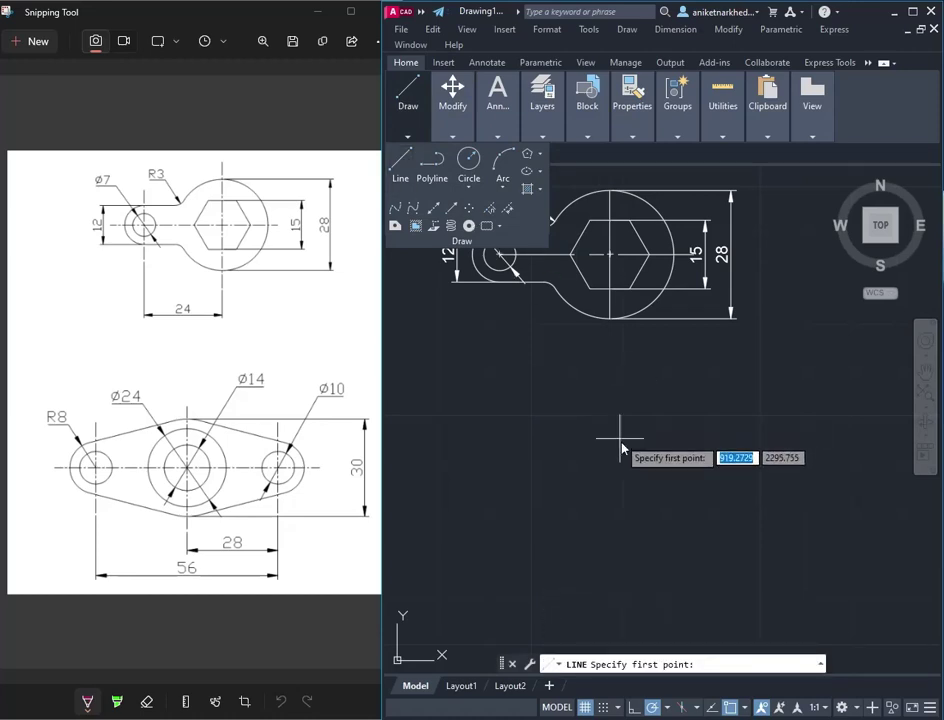
click(466, 162)
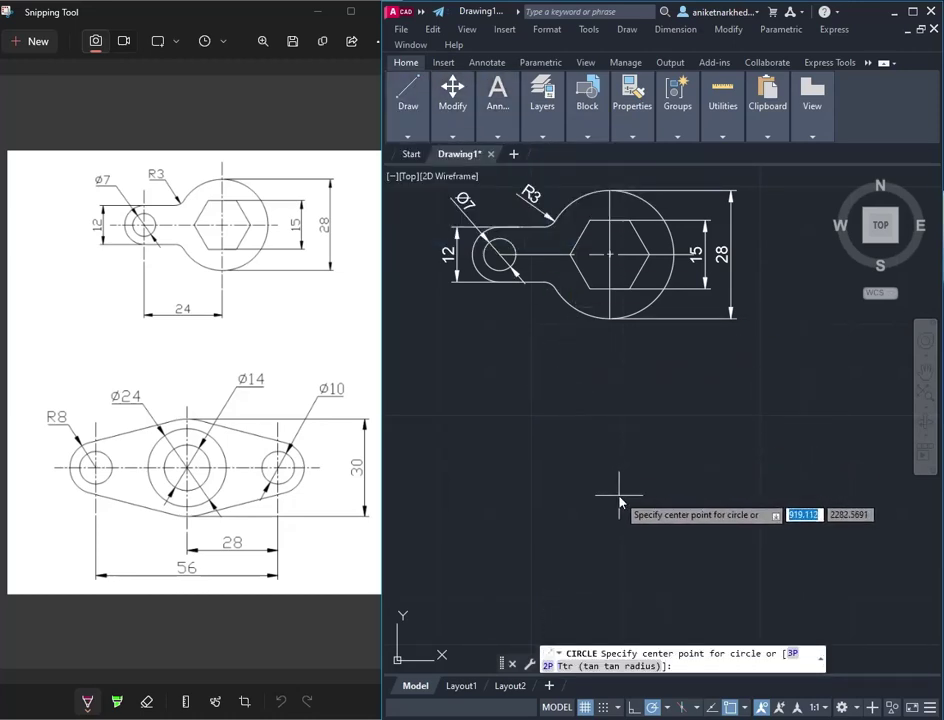
click(617, 496)
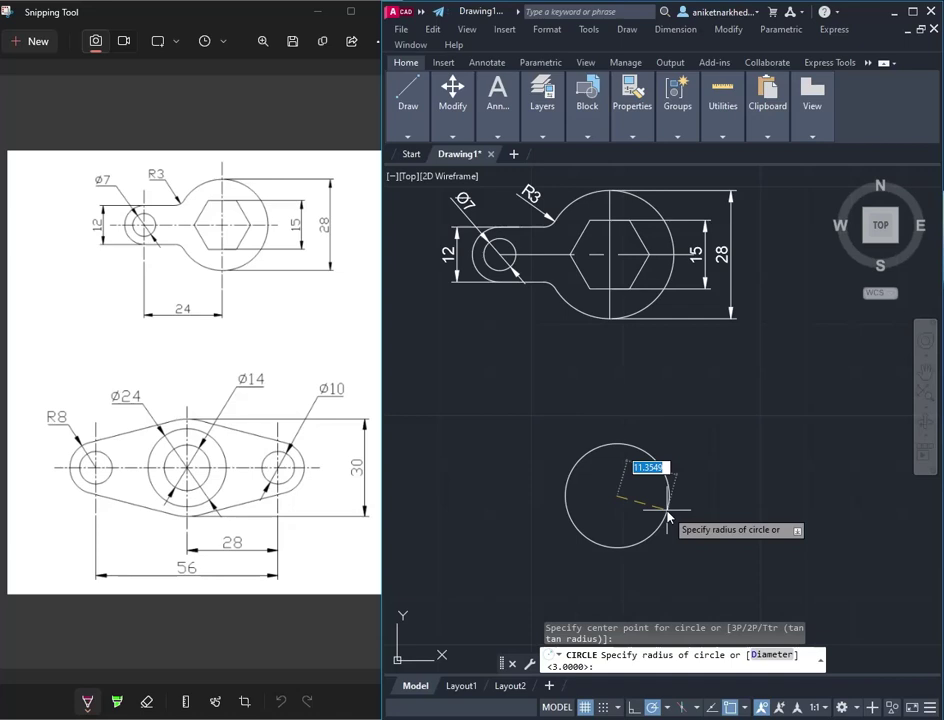
text(12)
key(Return)
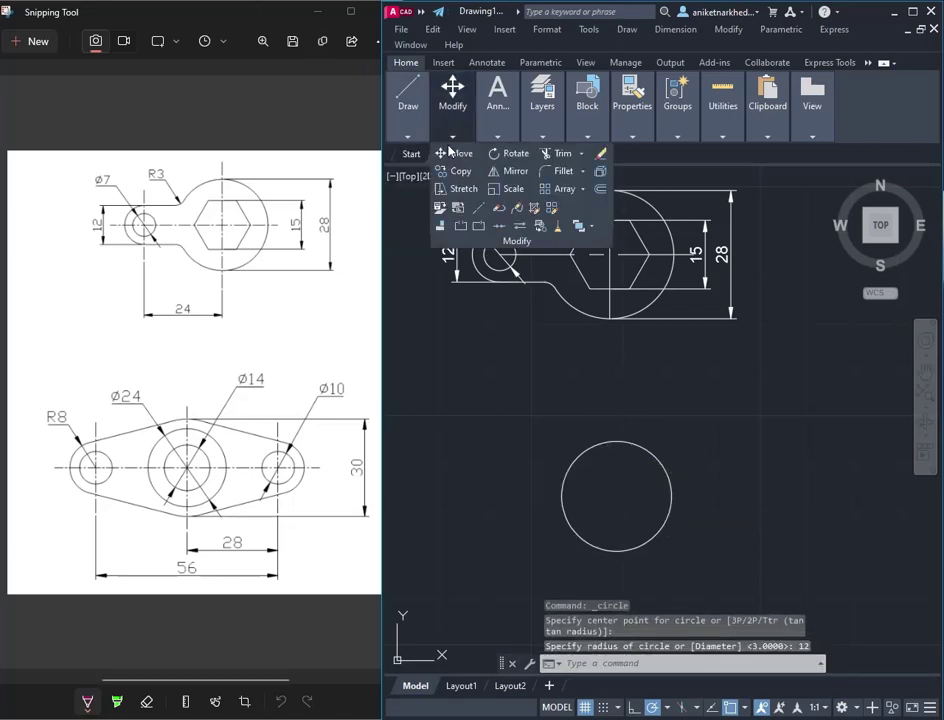
mouse_move(407, 110)
click(468, 160)
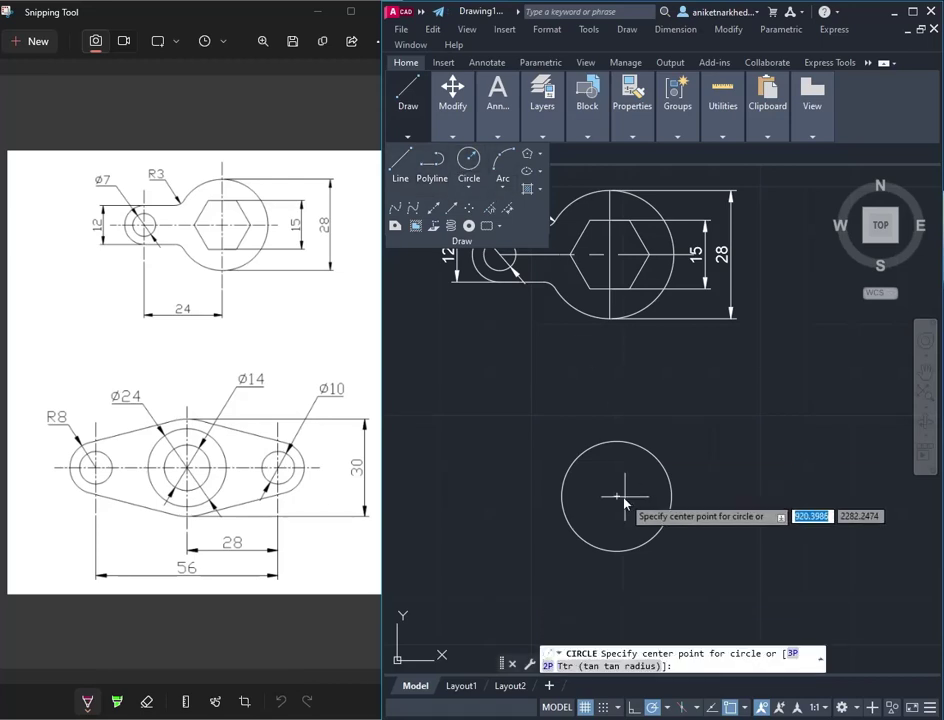
click(619, 497)
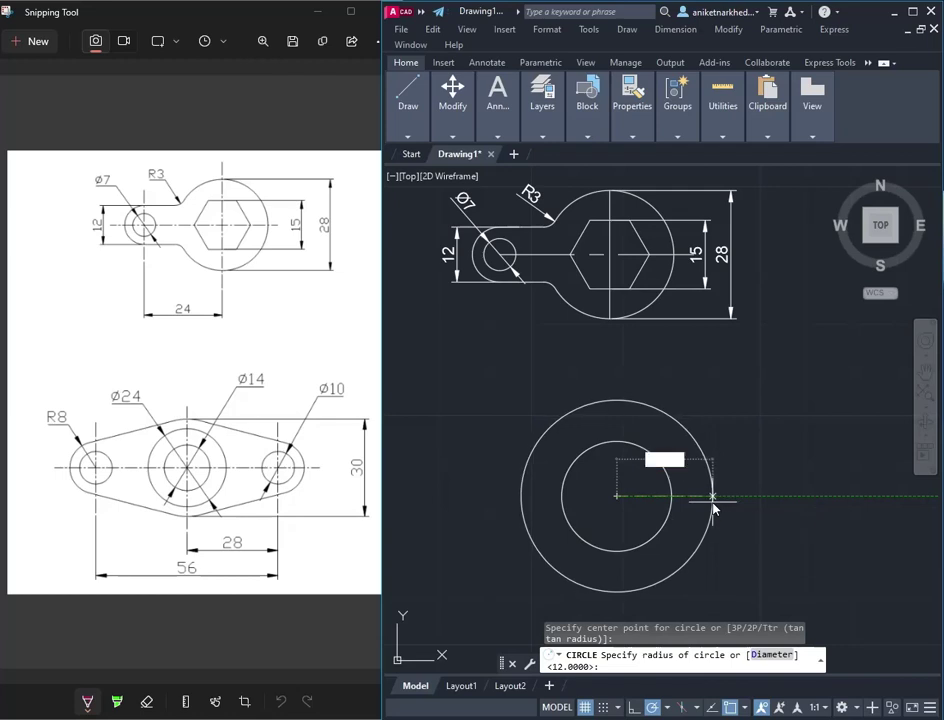
text(7)
key(Return)
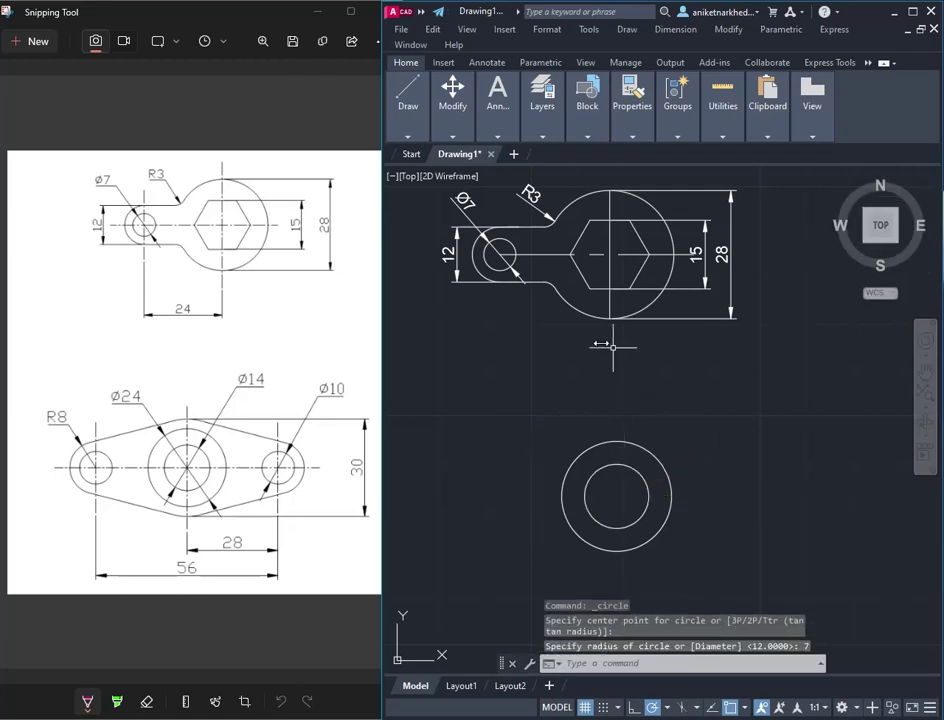
mouse_move(408, 108)
click(404, 163)
mouse_move(632, 104)
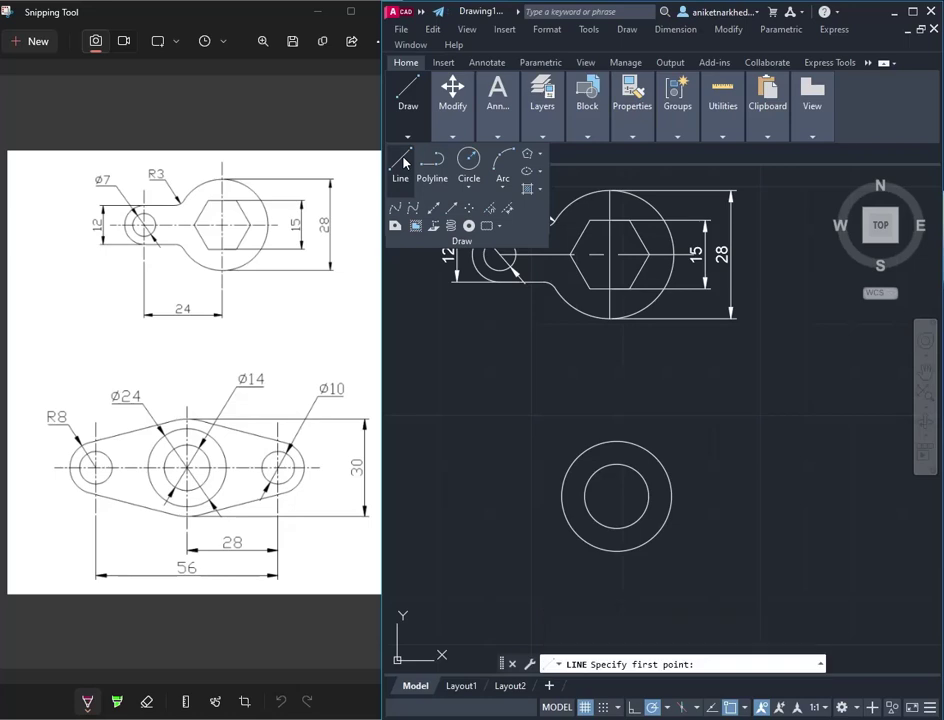
mouse_move(677, 108)
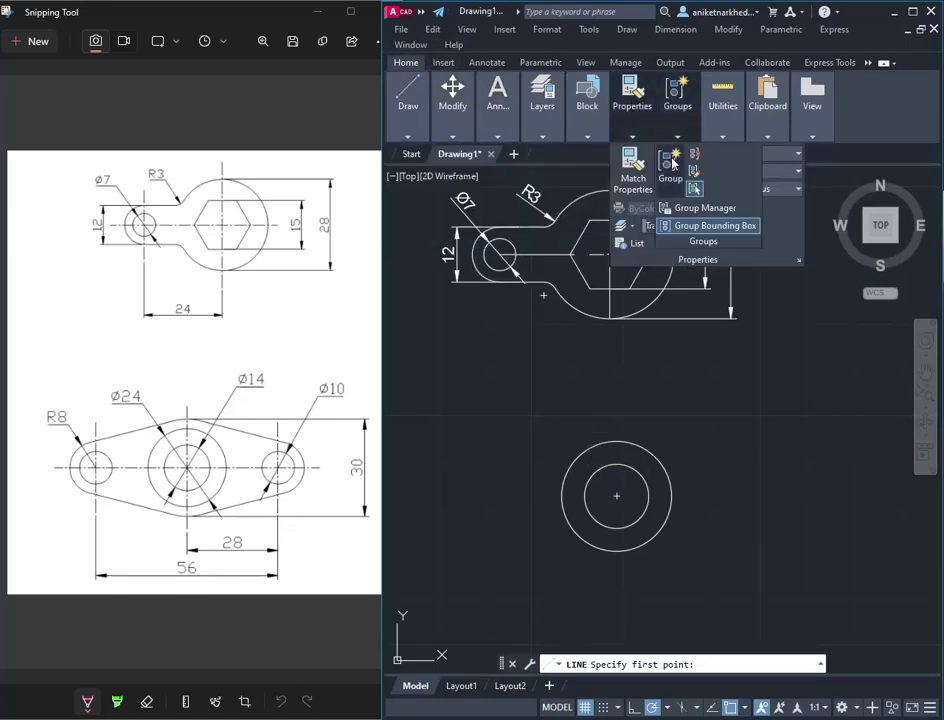
Switch to CENTER2 and draw a horizontal centre line right and left from the circles' centre
click(777, 188)
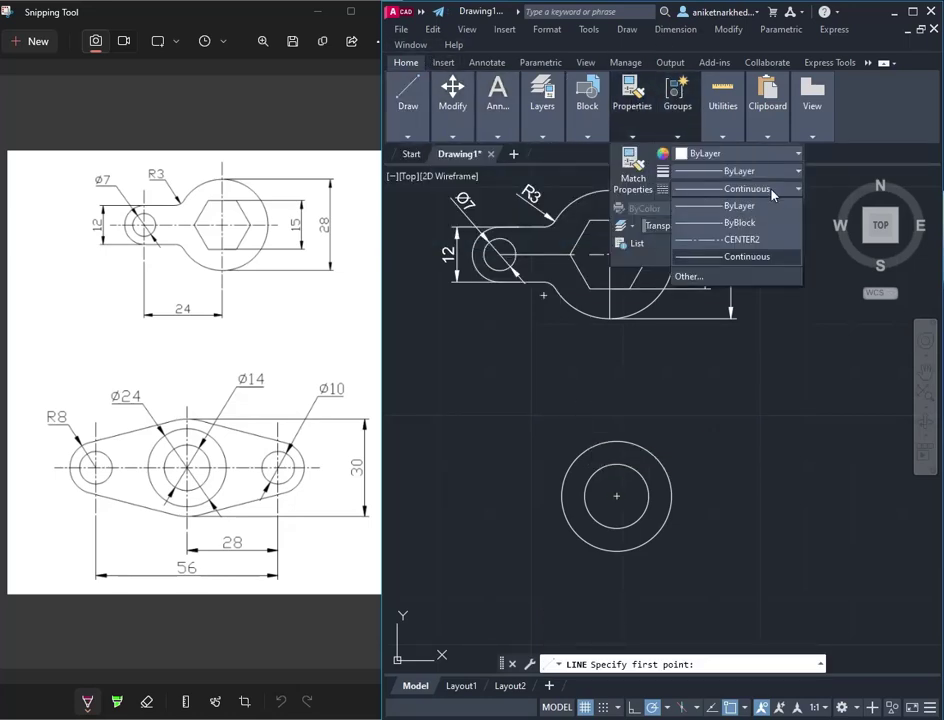
click(750, 238)
click(616, 495)
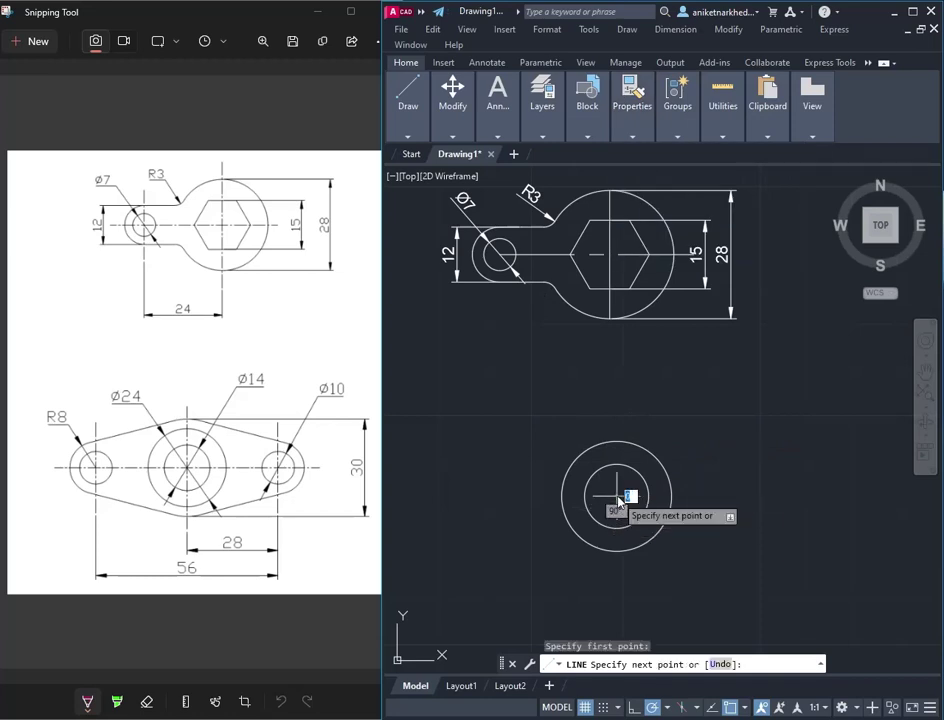
click(843, 495)
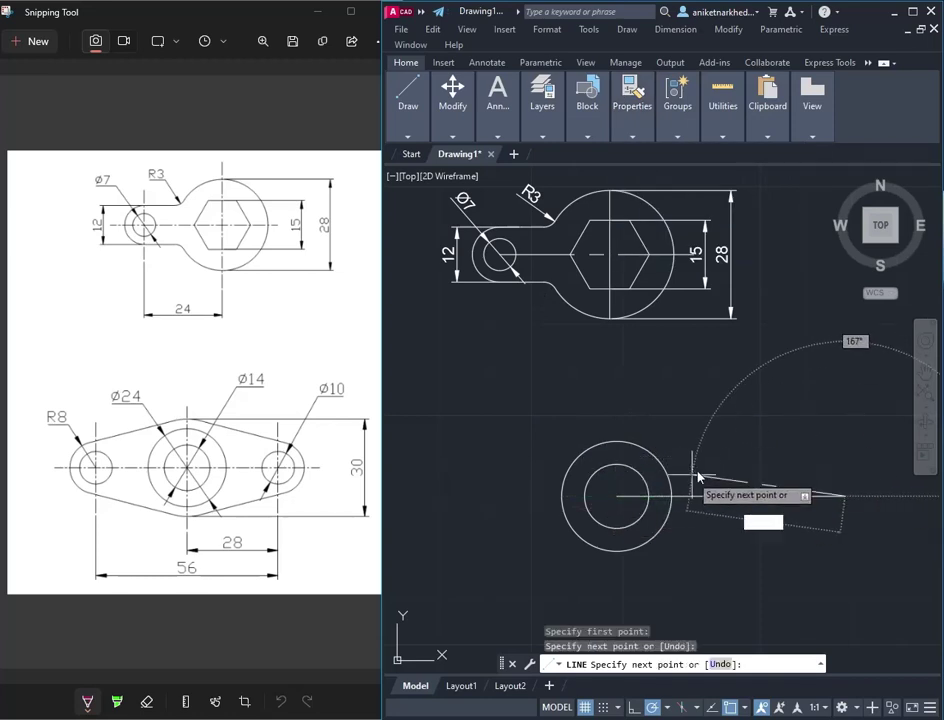
right_click(796, 470)
click(802, 477)
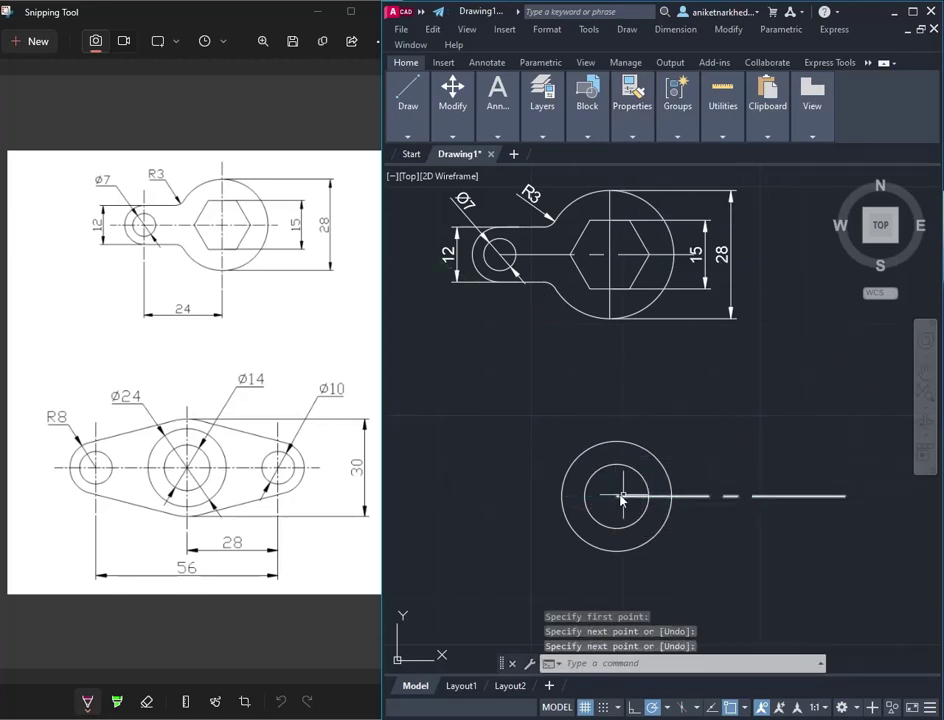
right_click(516, 489)
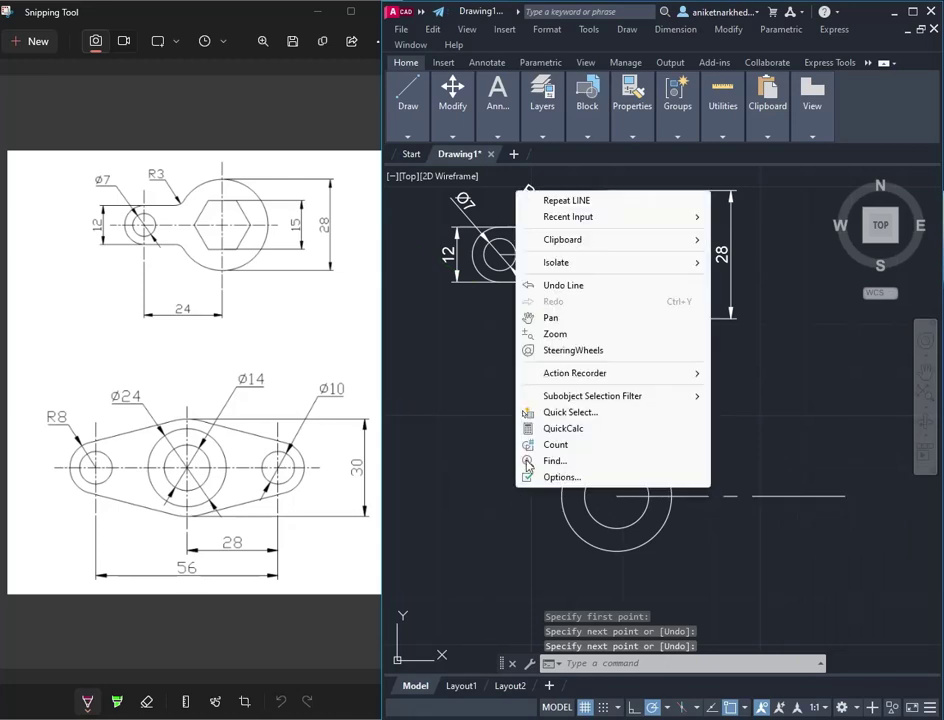
click(566, 200)
click(616, 495)
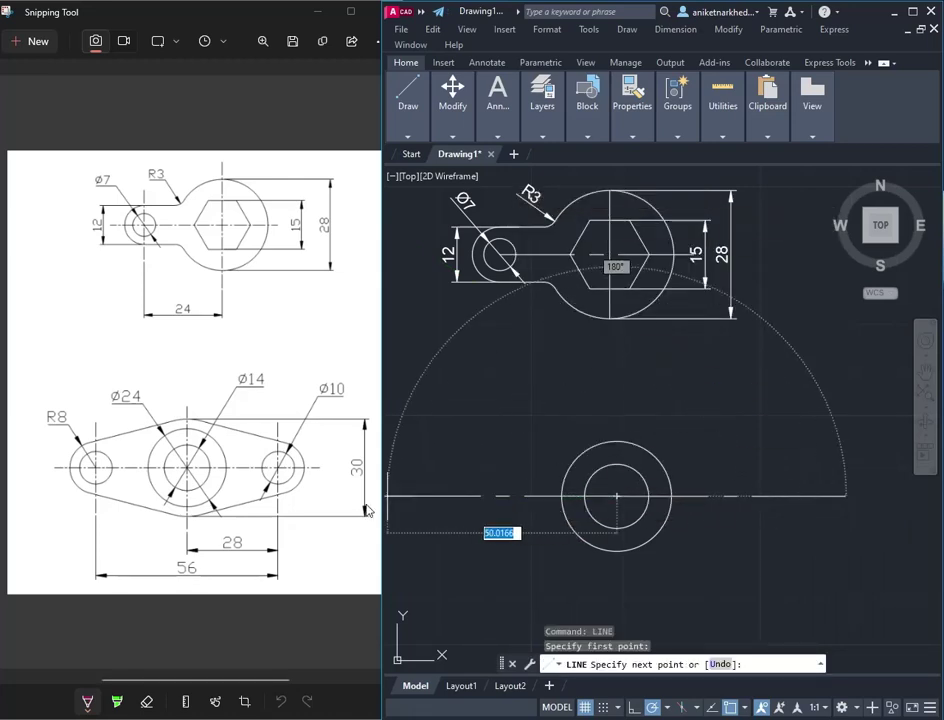
click(396, 496)
right_click(400, 505)
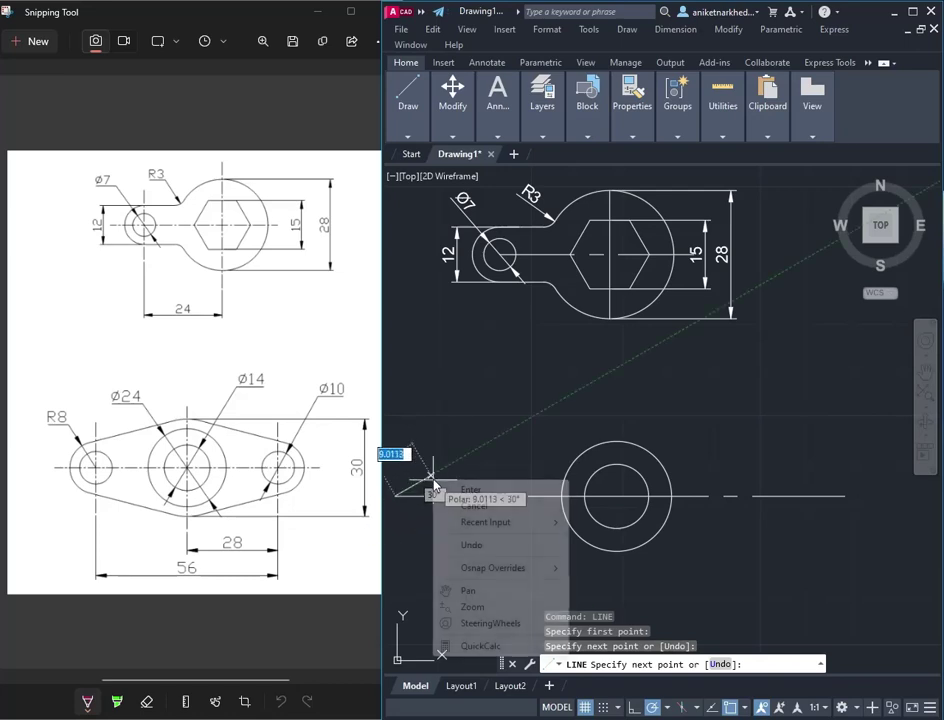
click(470, 489)
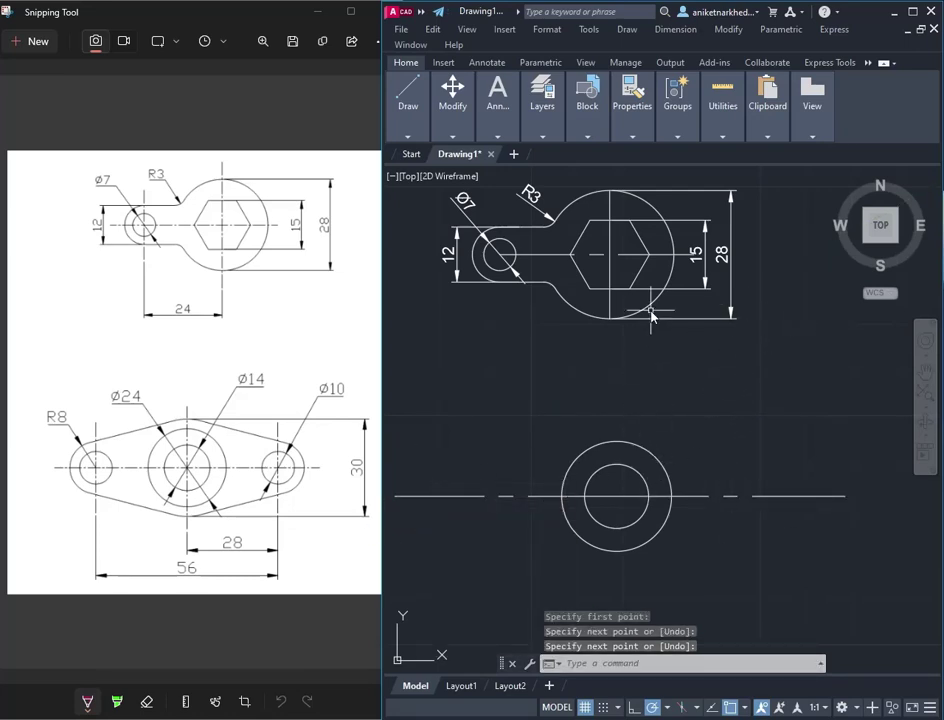
Draw a 28-unit line rightward from the circles' centre
click(400, 100)
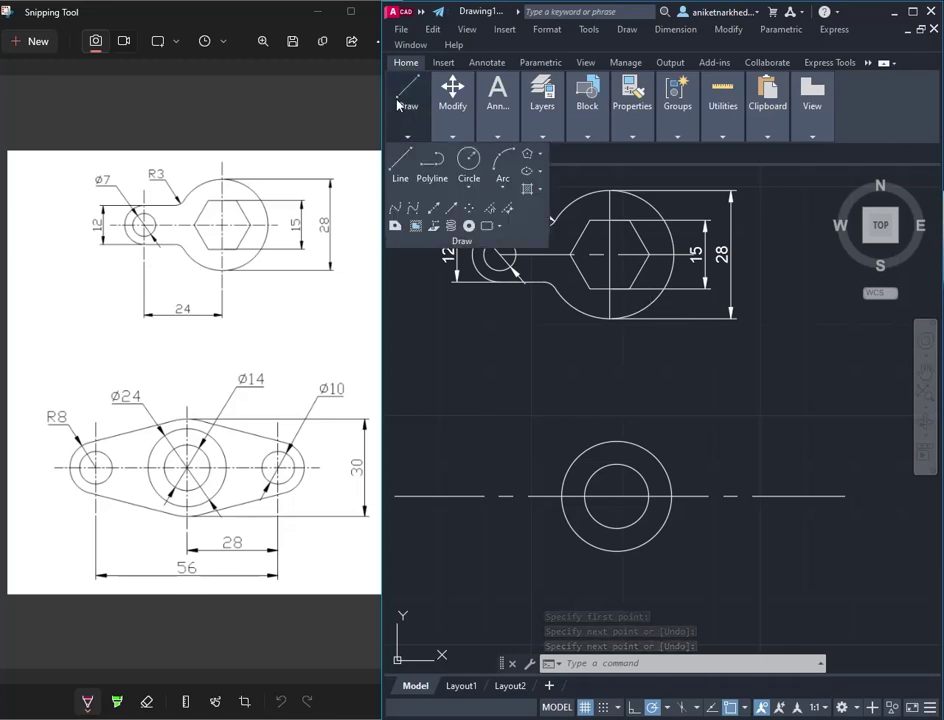
click(397, 163)
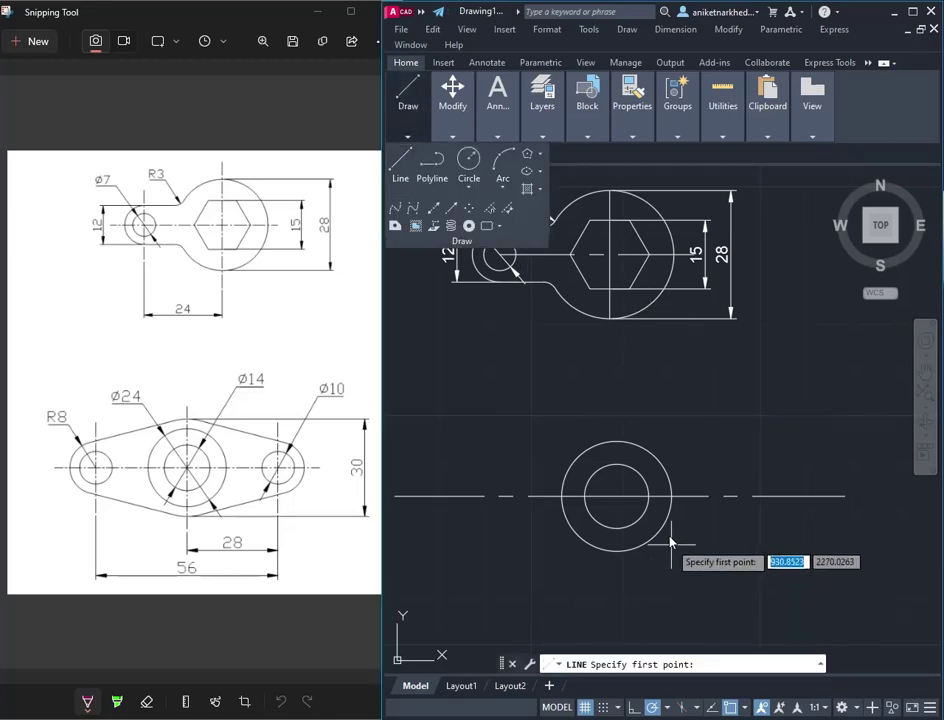
click(617, 495)
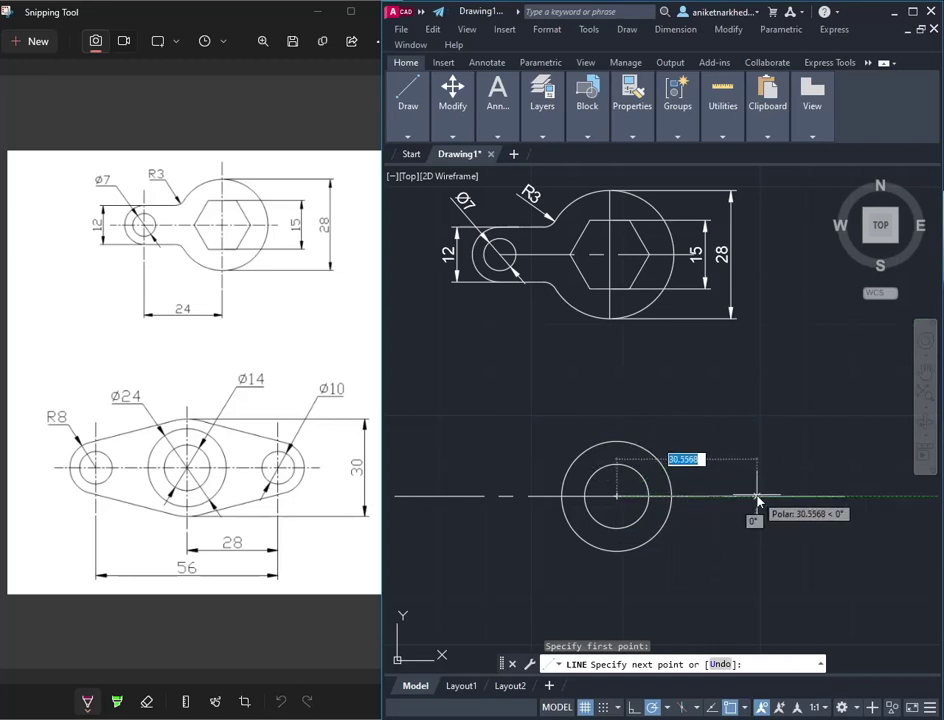
key(Return)
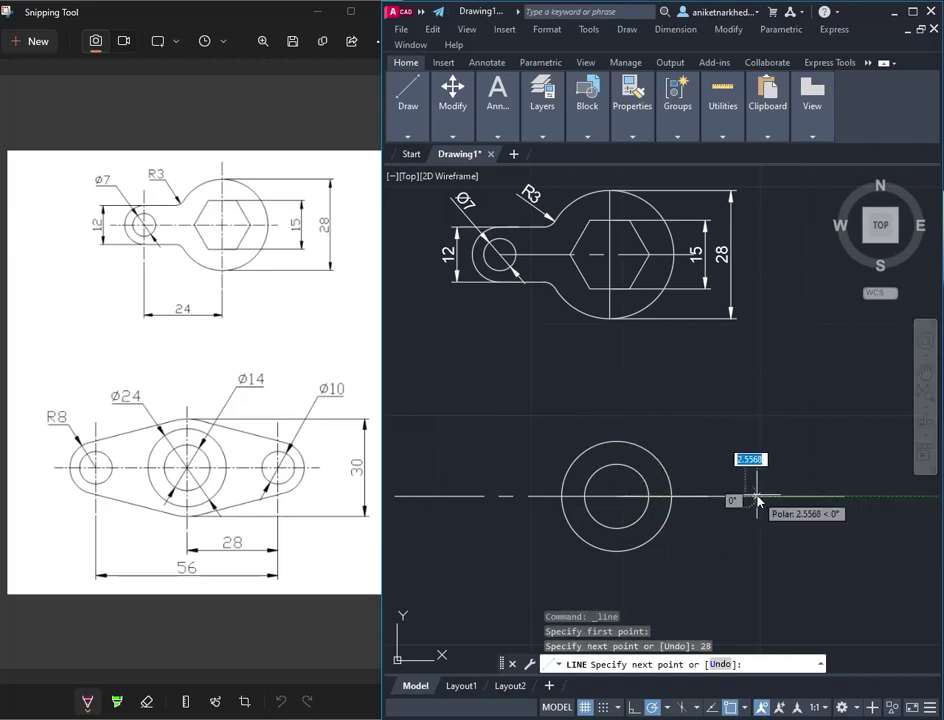
right_click(768, 538)
click(801, 549)
mouse_move(452, 106)
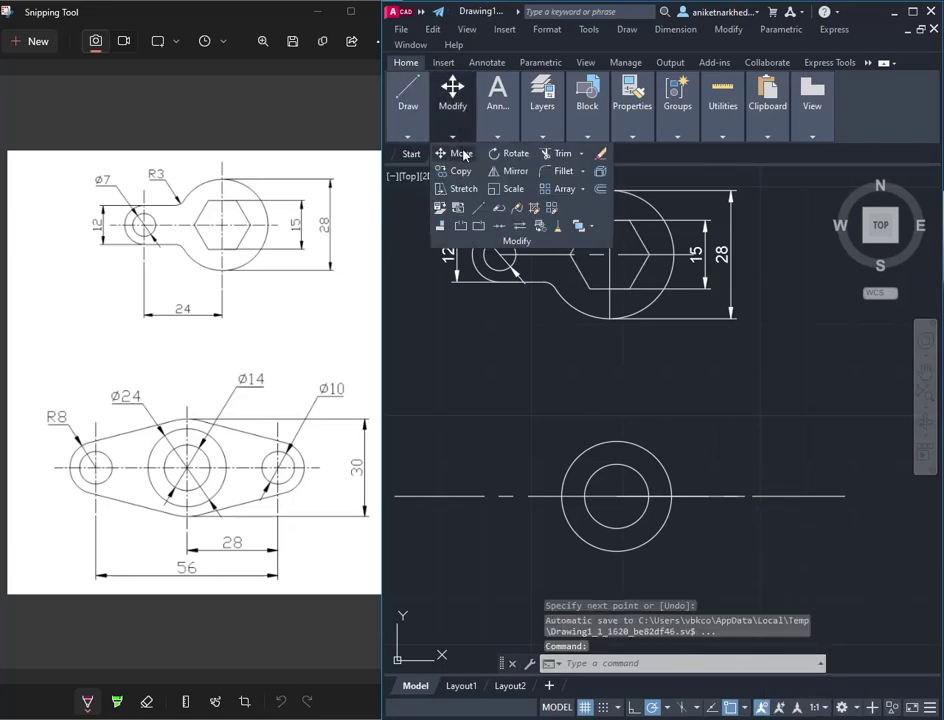
Place a small circle at the line's right end, then undo it as the wrong size
mouse_move(408, 110)
click(471, 163)
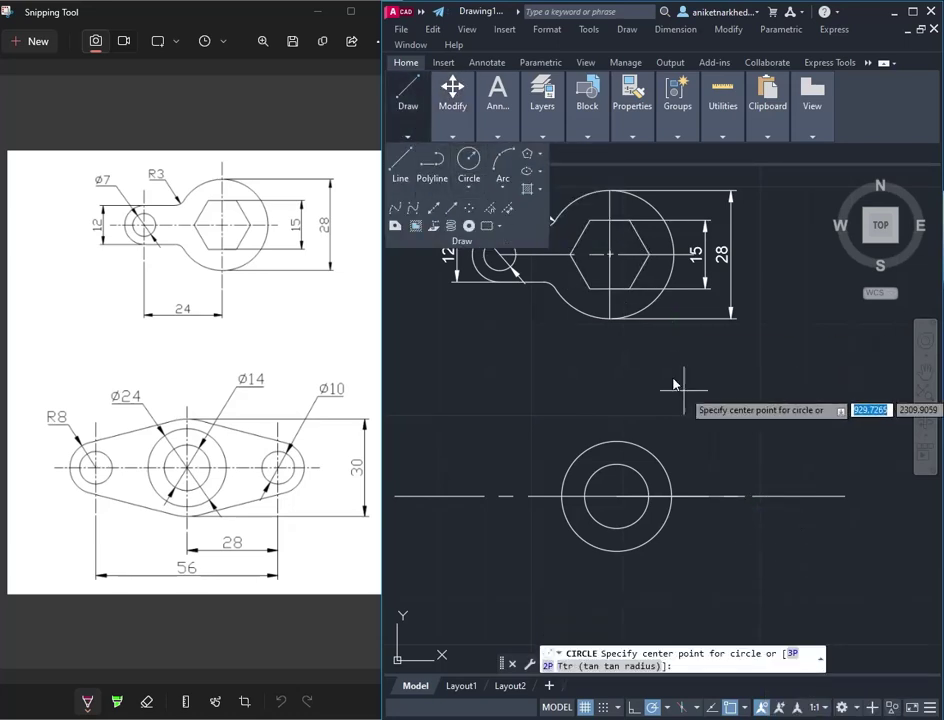
click(744, 500)
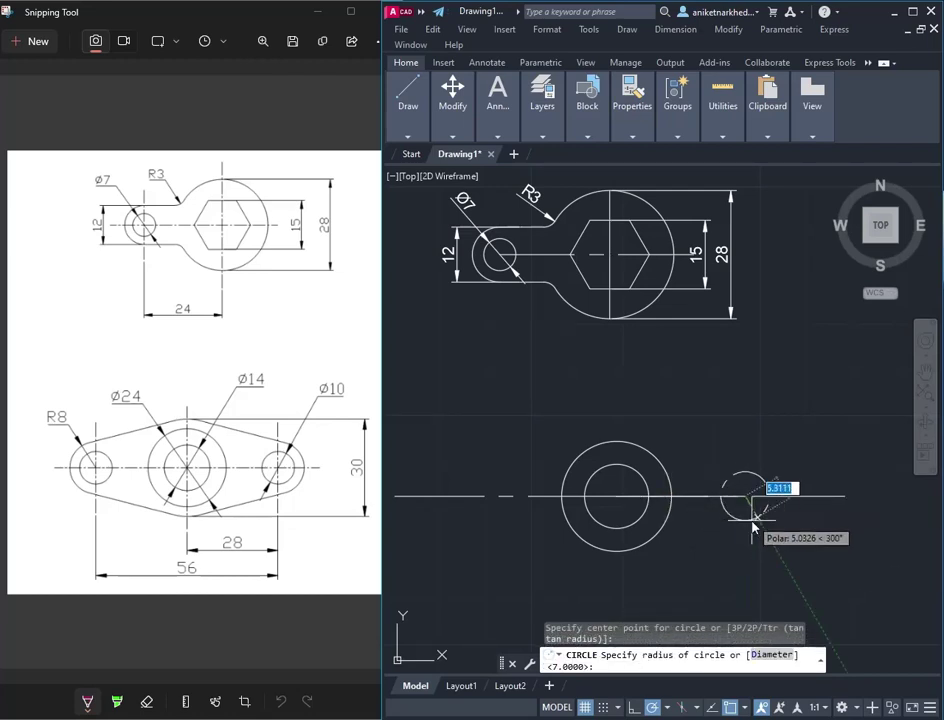
right_click(746, 521)
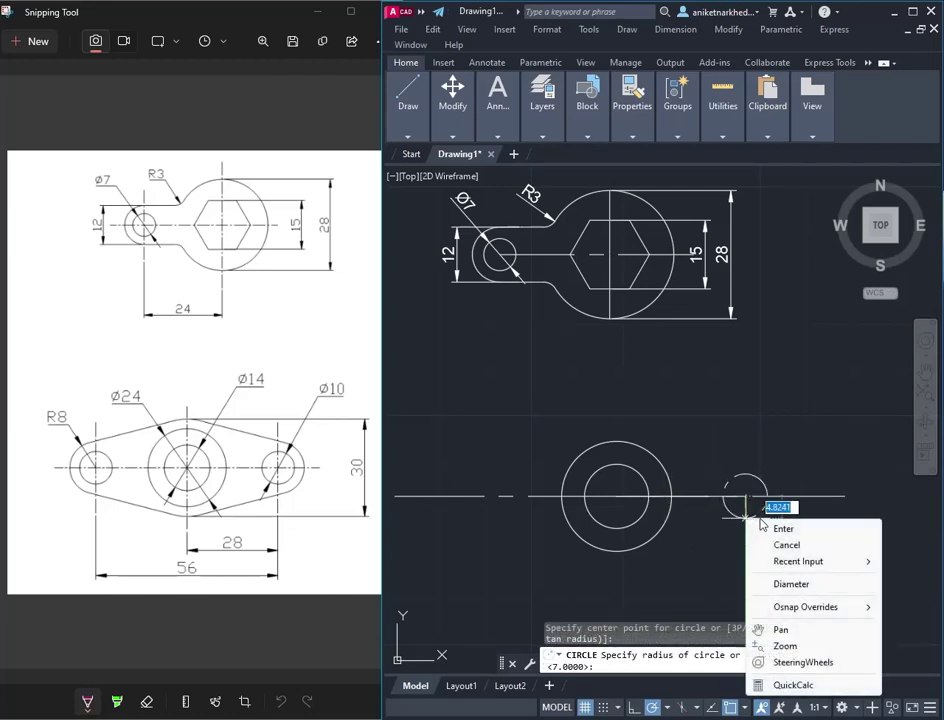
click(782, 527)
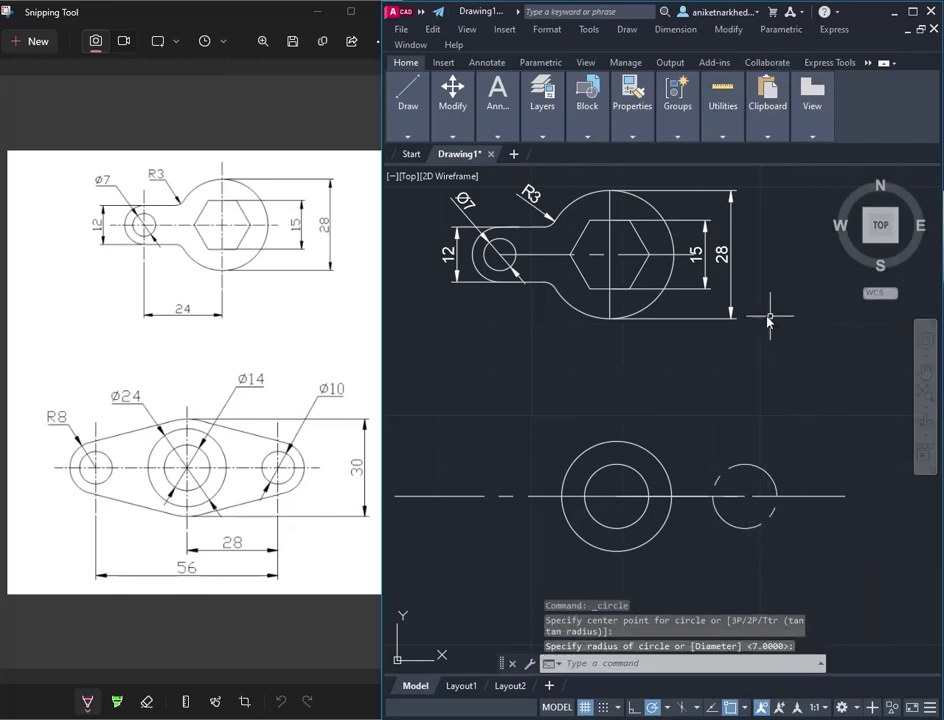
key(ctrl+z)
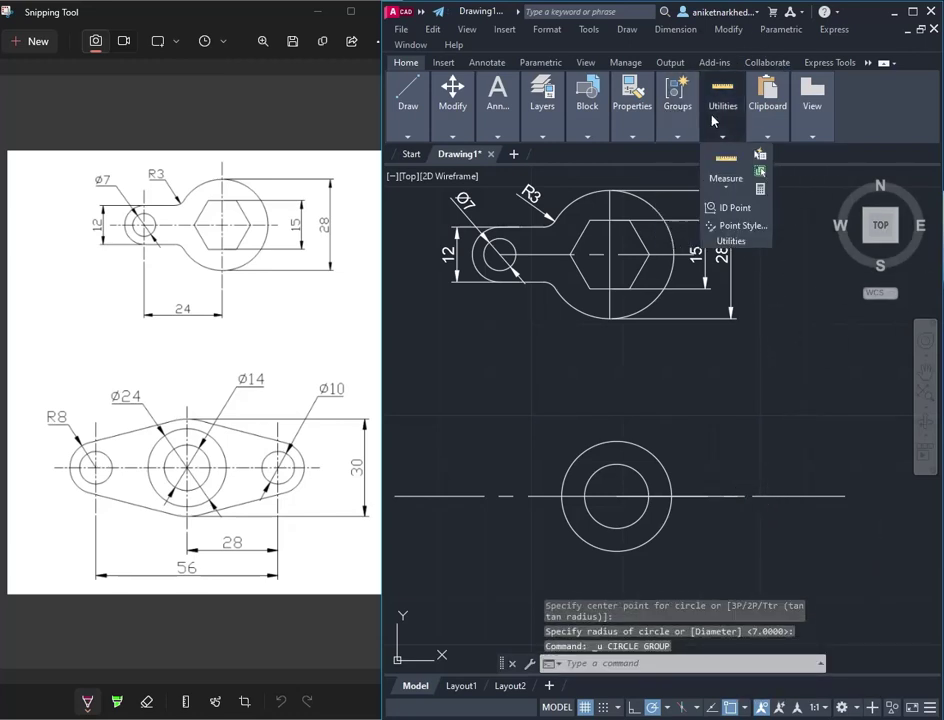
mouse_move(632, 110)
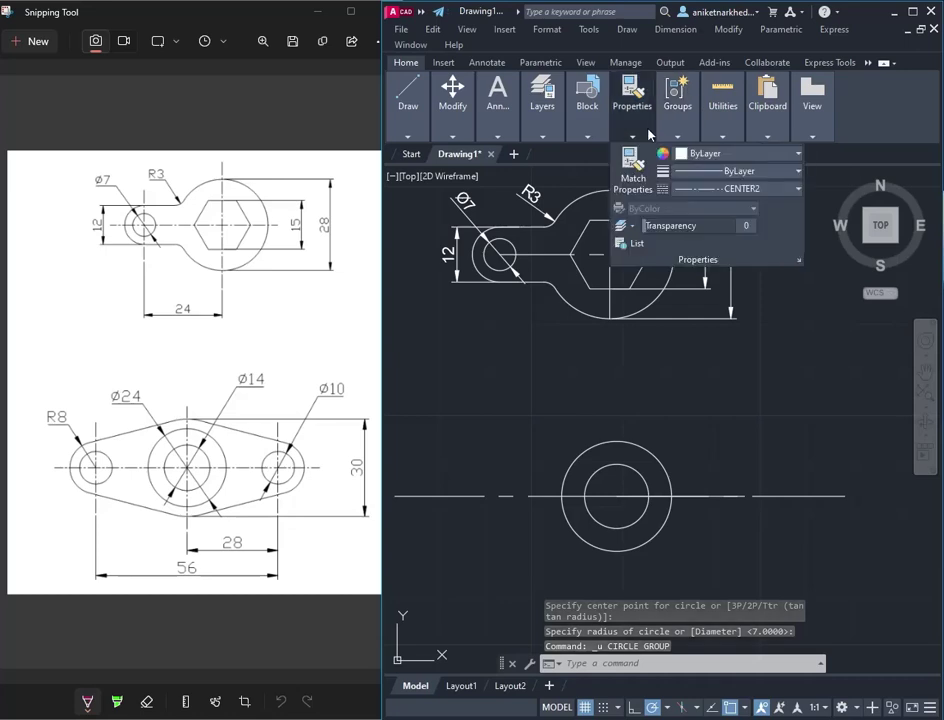
Switch to Continuous and draw a radius-5 circle at the centre line's right point
click(716, 190)
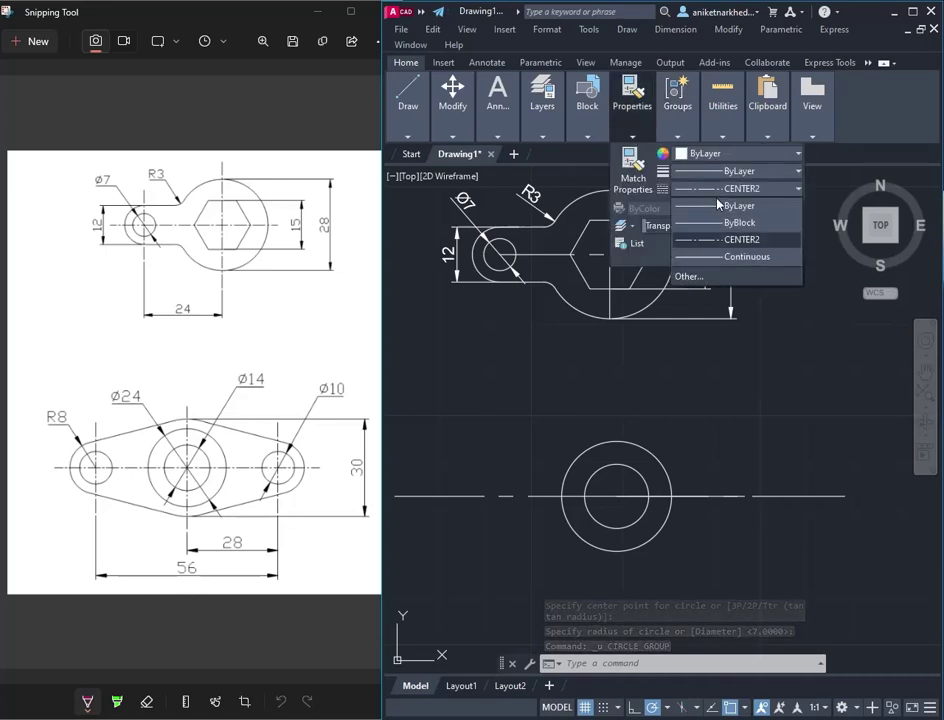
click(722, 249)
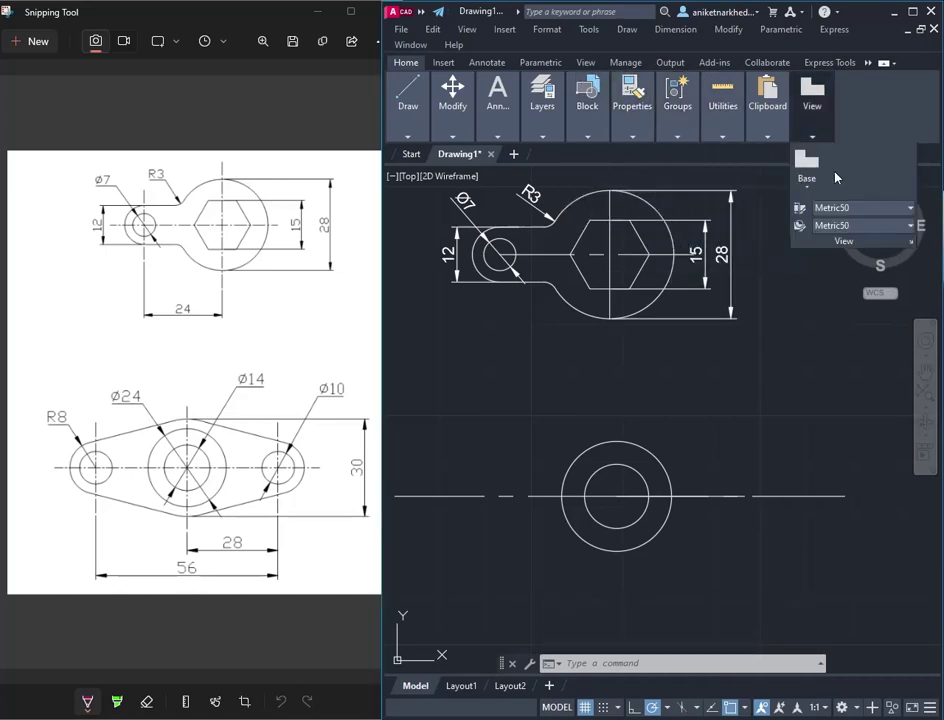
mouse_move(408, 105)
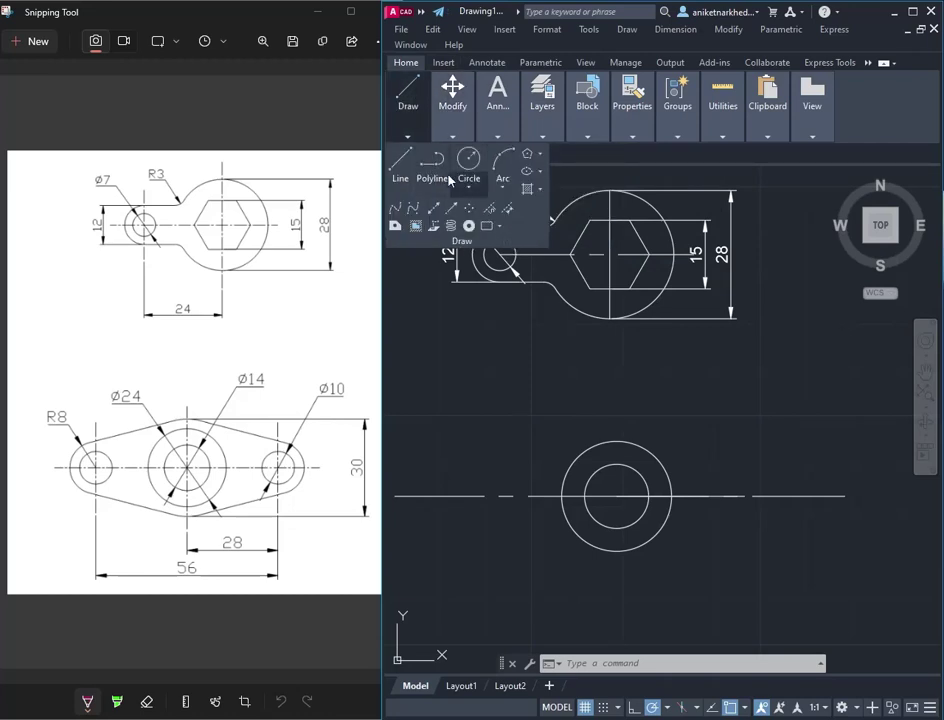
click(469, 165)
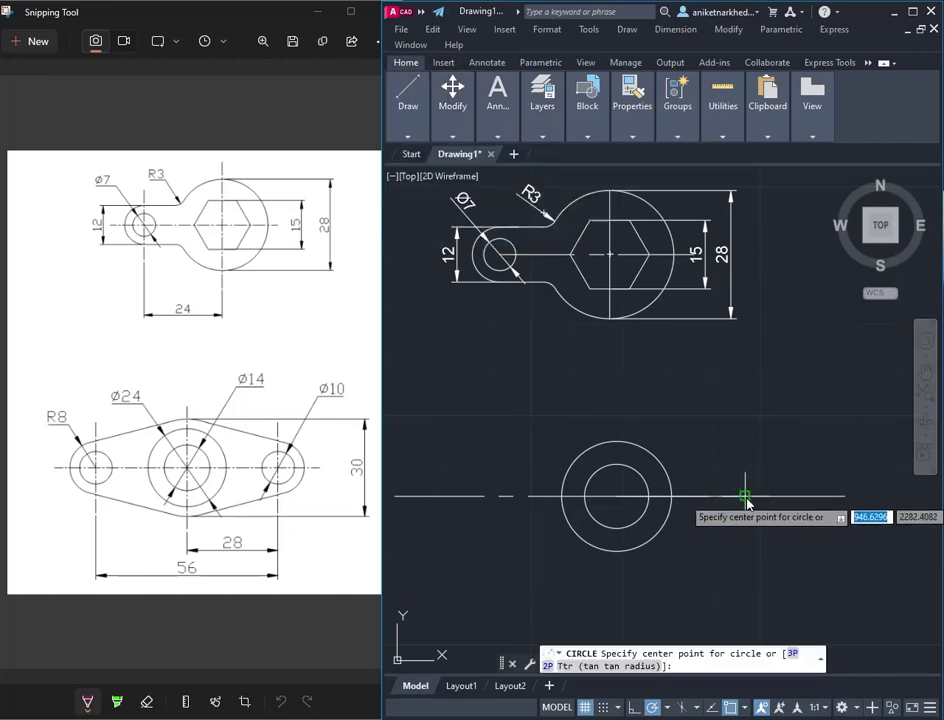
click(745, 496)
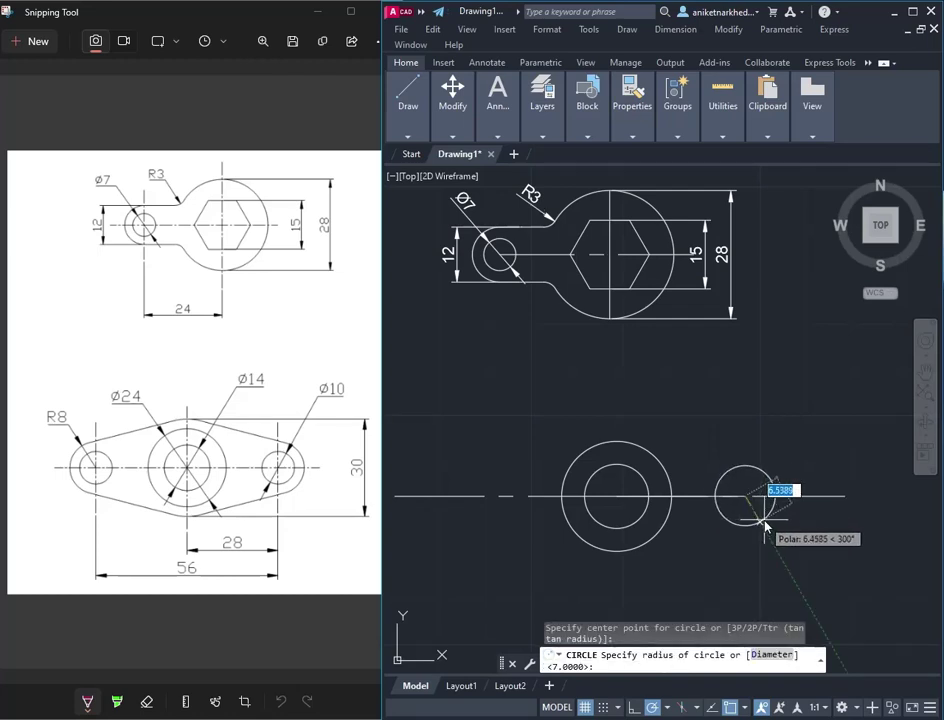
key(BackSpace)
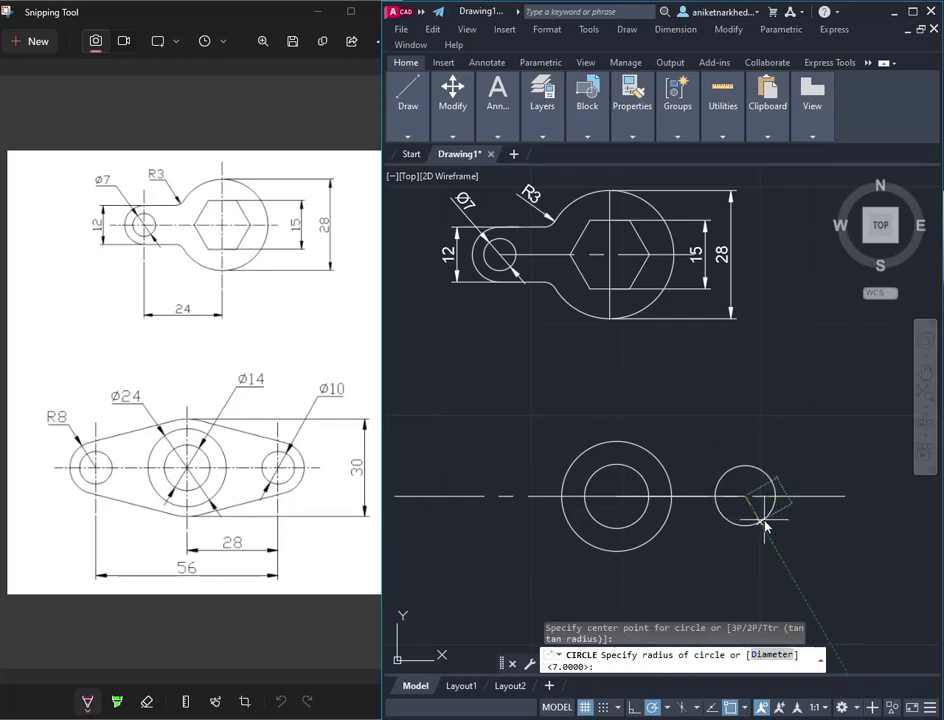
text(5)
key(Return)
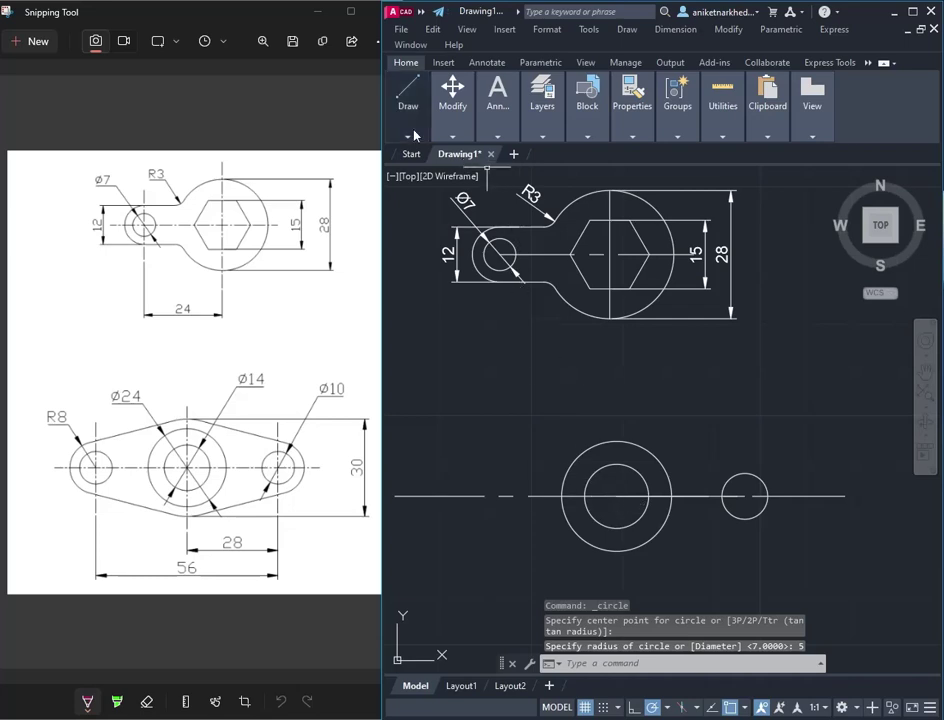
click(408, 136)
Draw a 28-unit line leftward from the large circle's centre
click(400, 160)
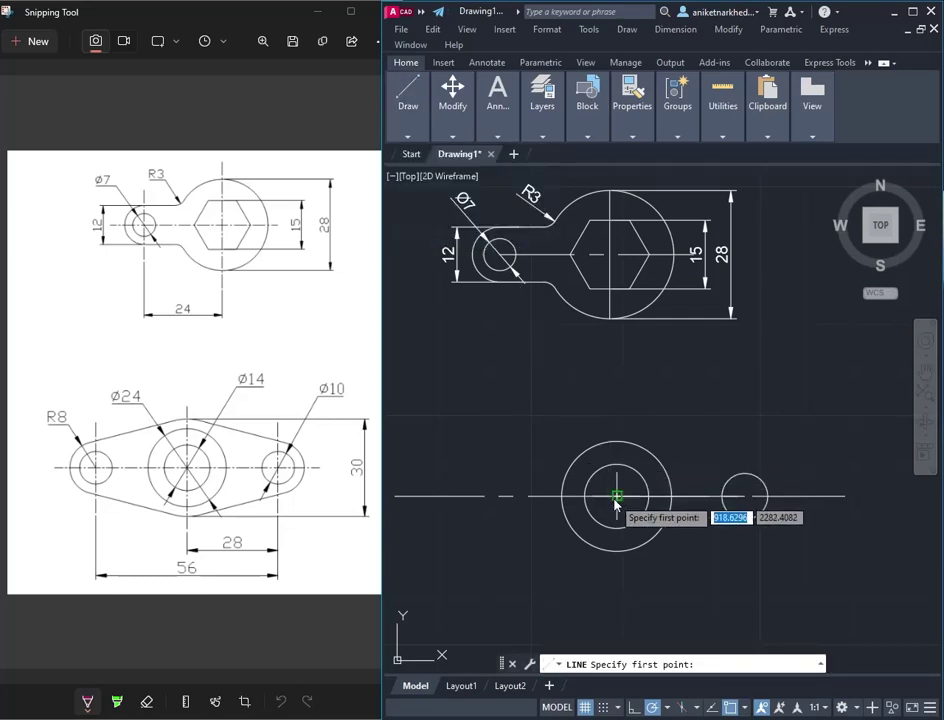
click(617, 496)
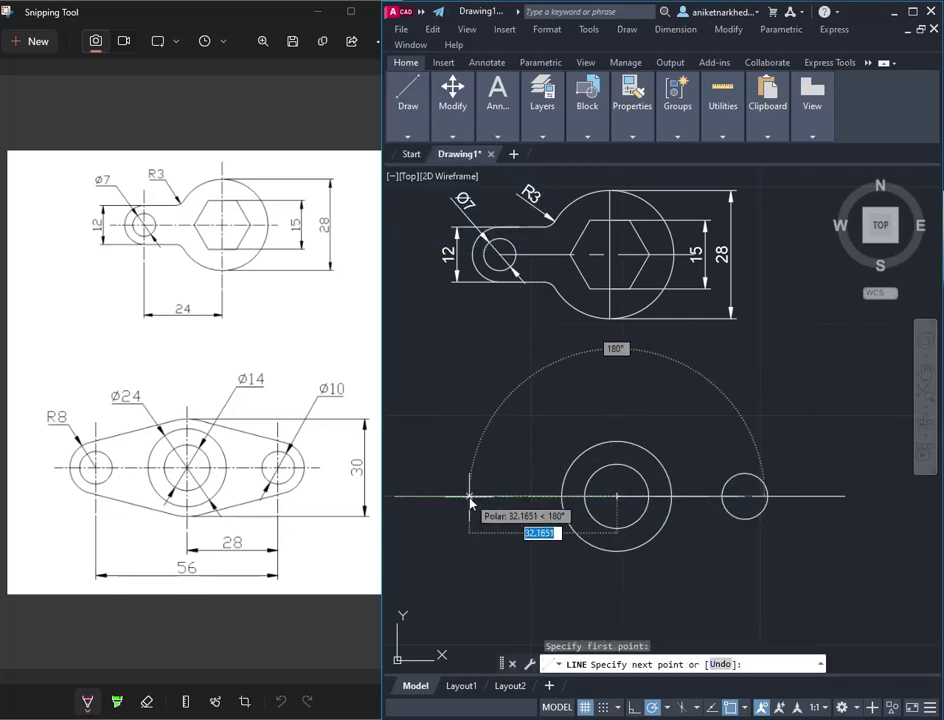
text(28)
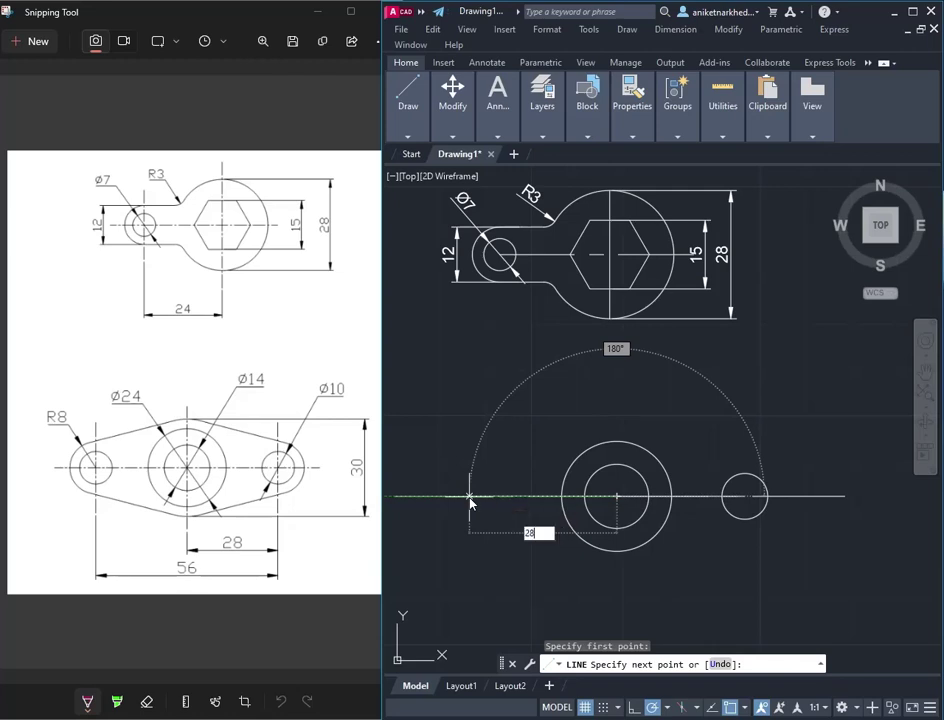
key(Return)
right_click(455, 406)
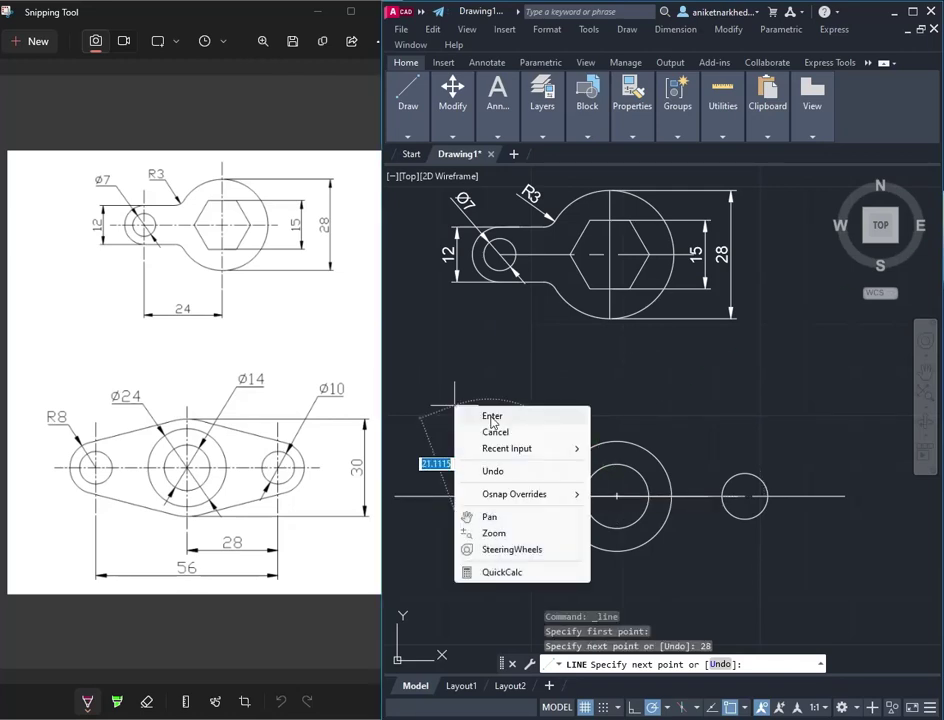
click(491, 417)
mouse_move(452, 108)
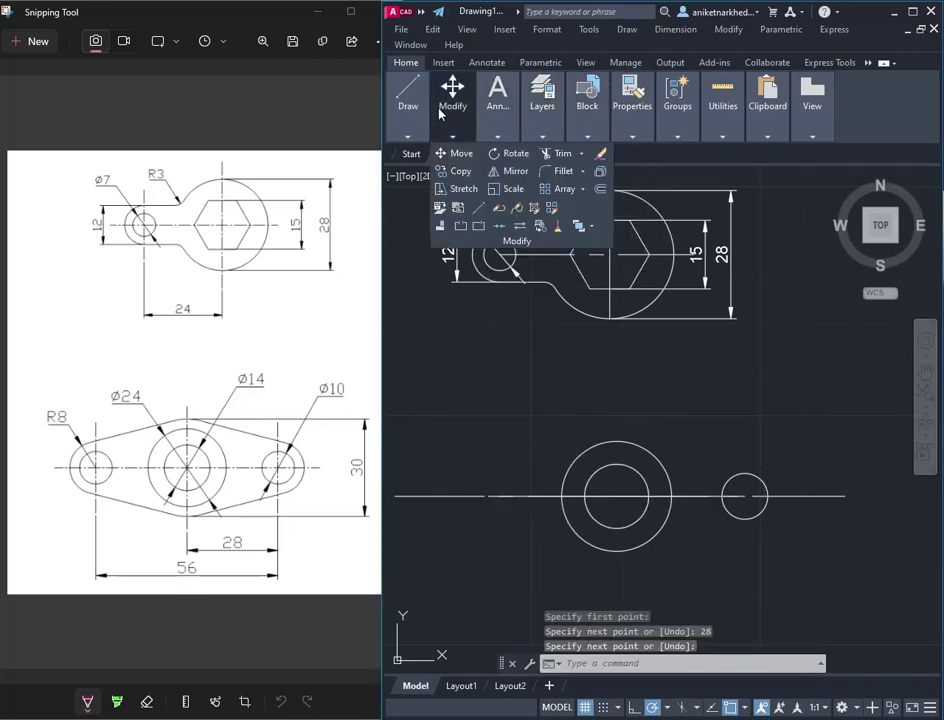
mouse_move(408, 110)
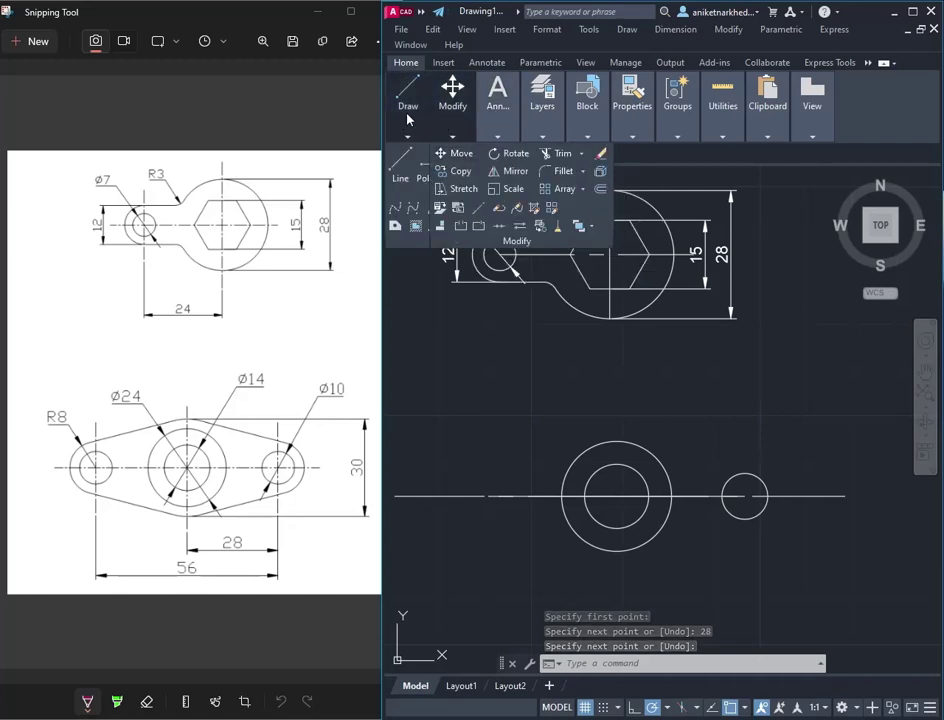
Draw a radius-4 circle at the left hole position, then undo it
click(466, 162)
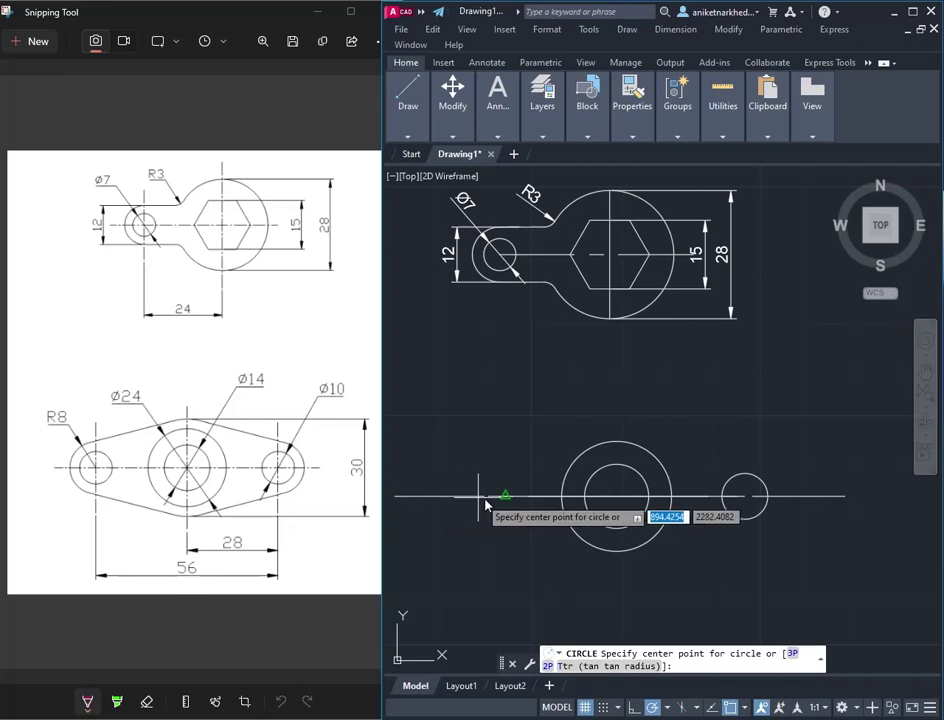
click(489, 495)
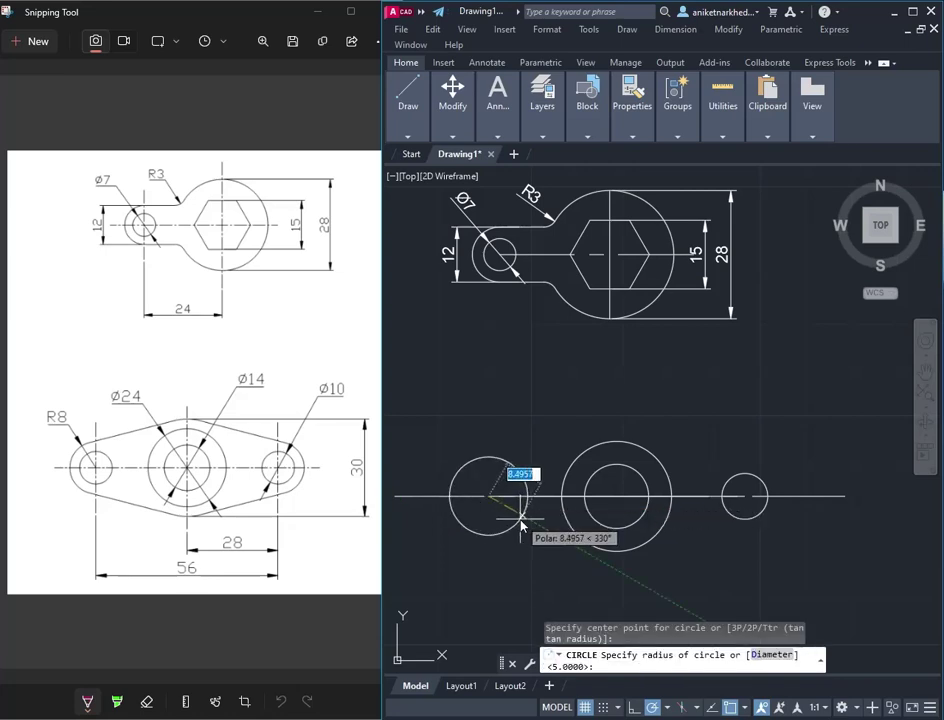
text(4)
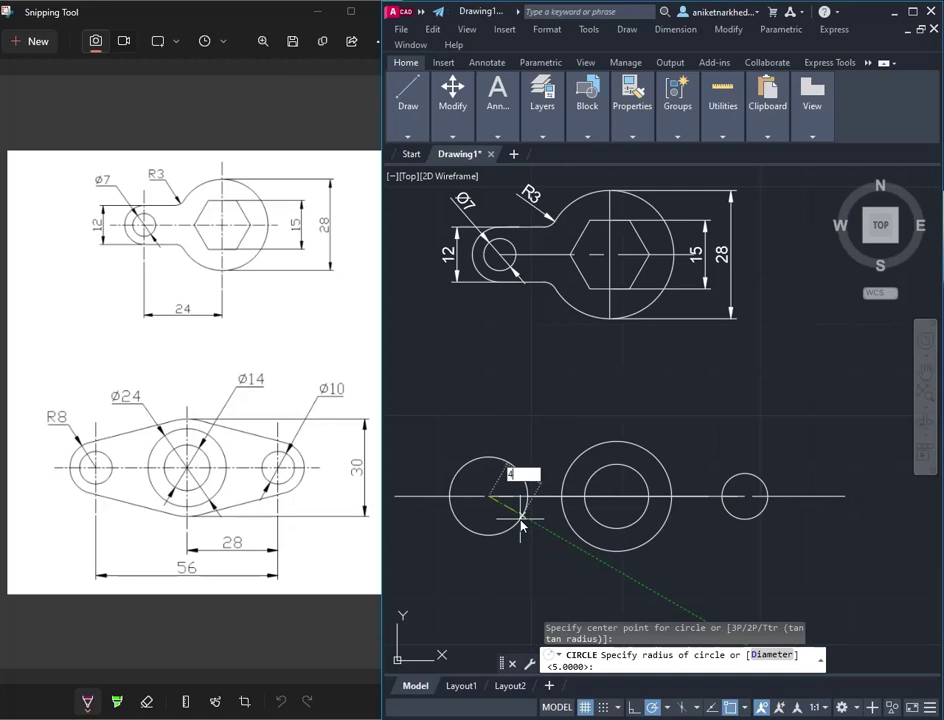
key(Return)
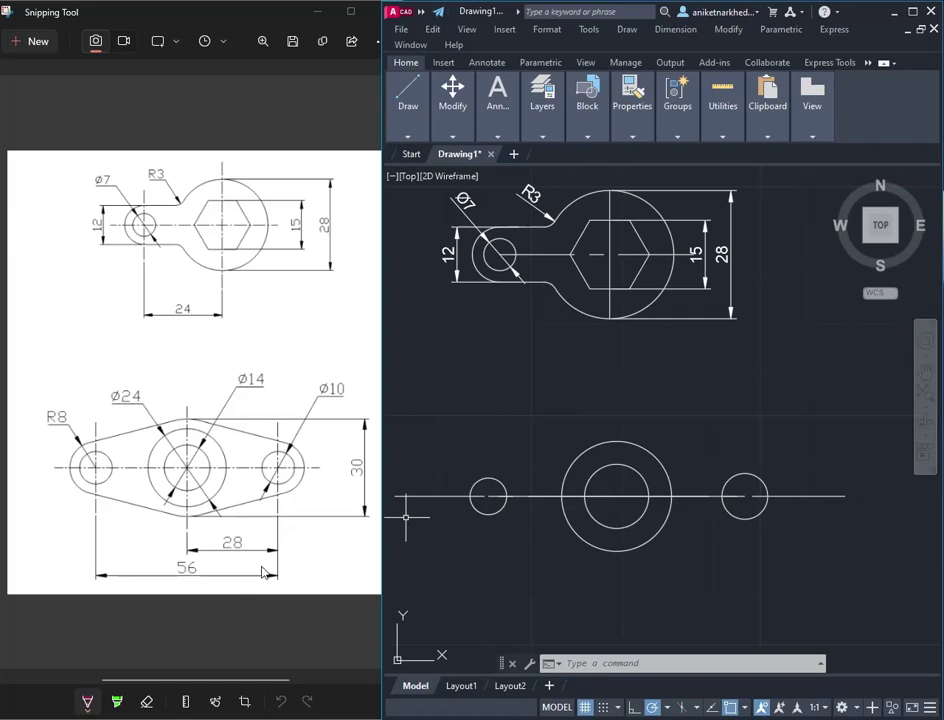
key(ctrl+z)
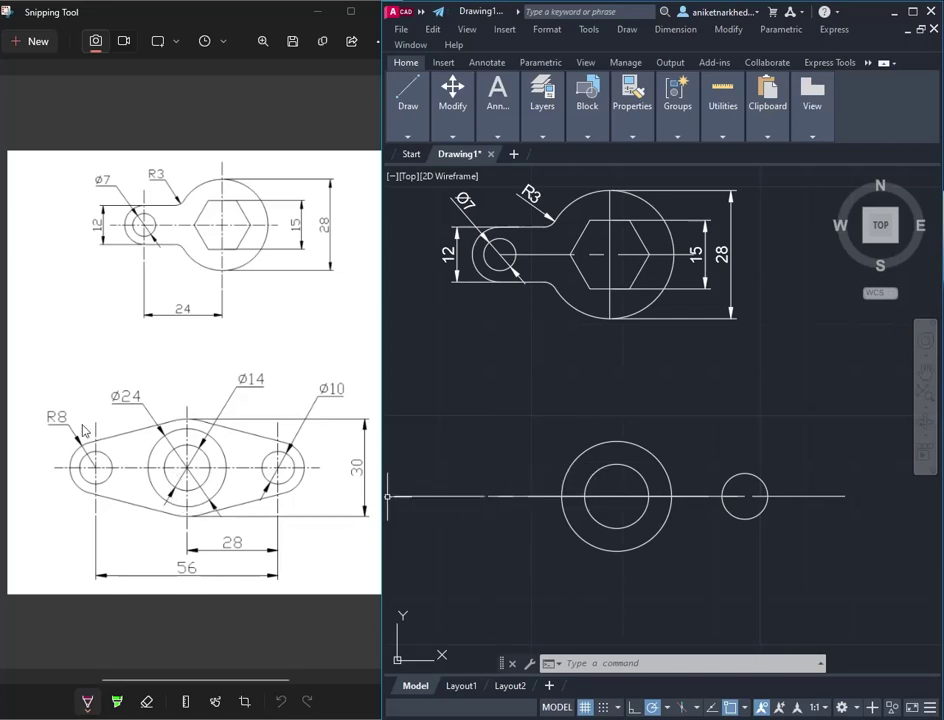
click(407, 117)
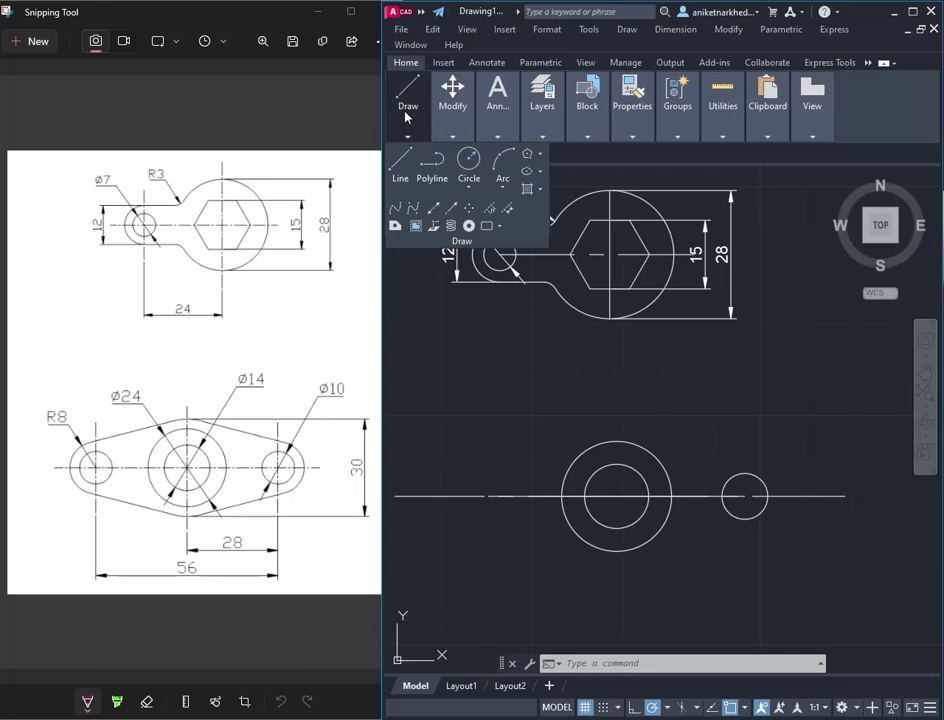
Draw the left hole circle and a concentric R8 circle at the centre line's left end
click(469, 160)
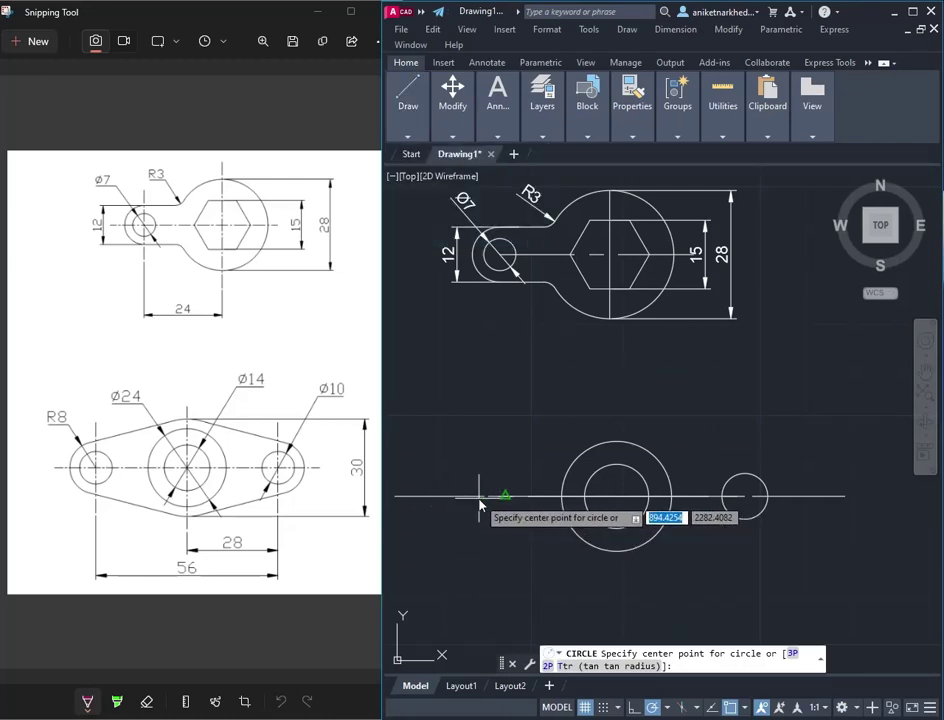
click(488, 495)
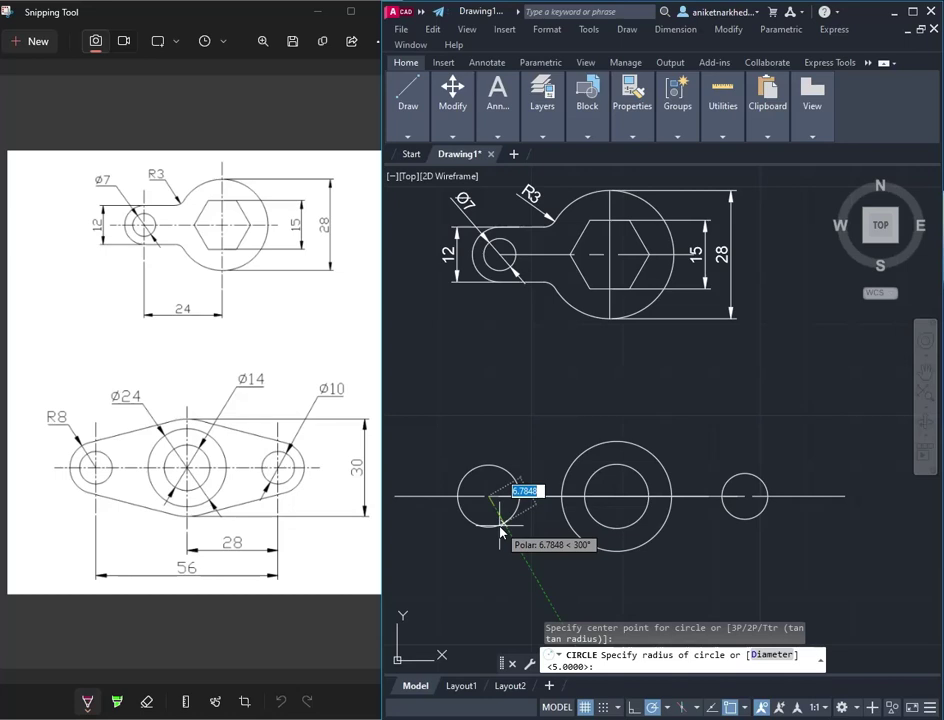
text(3)
key(Return)
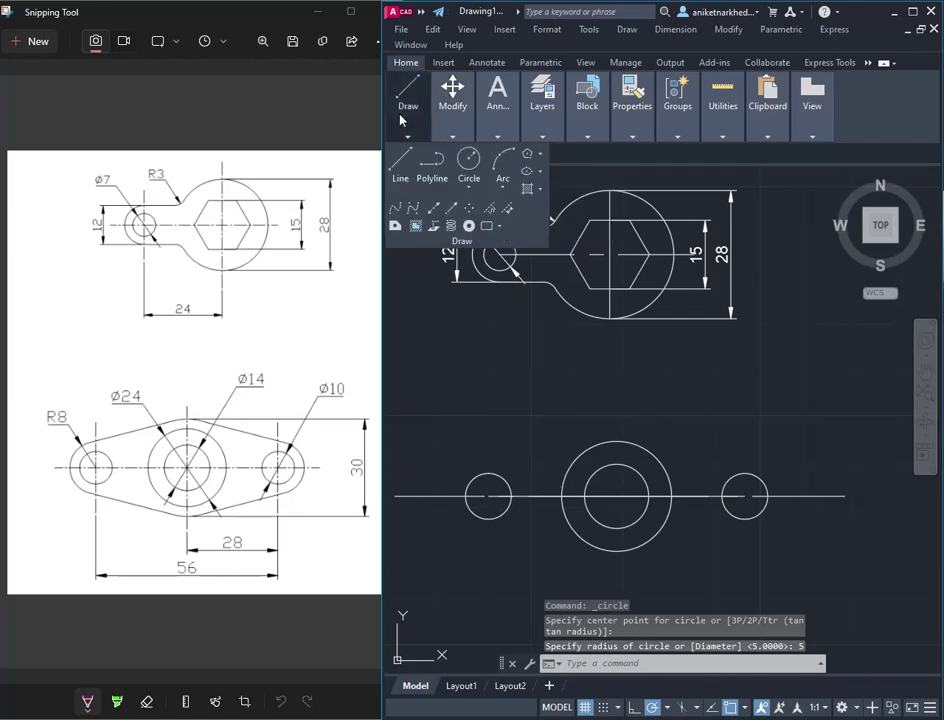
mouse_move(408, 110)
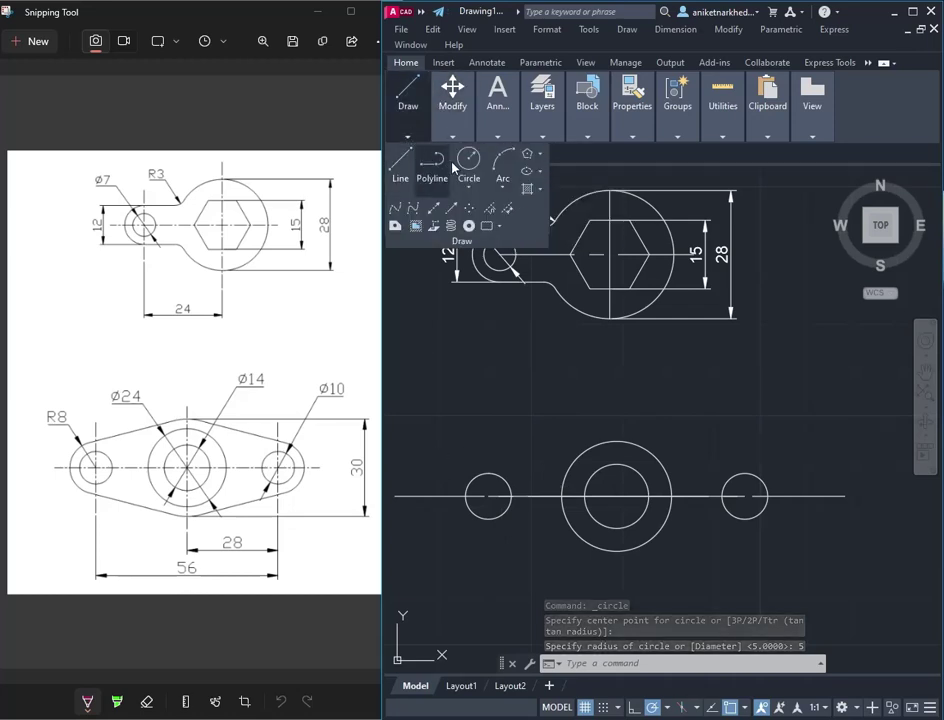
click(466, 163)
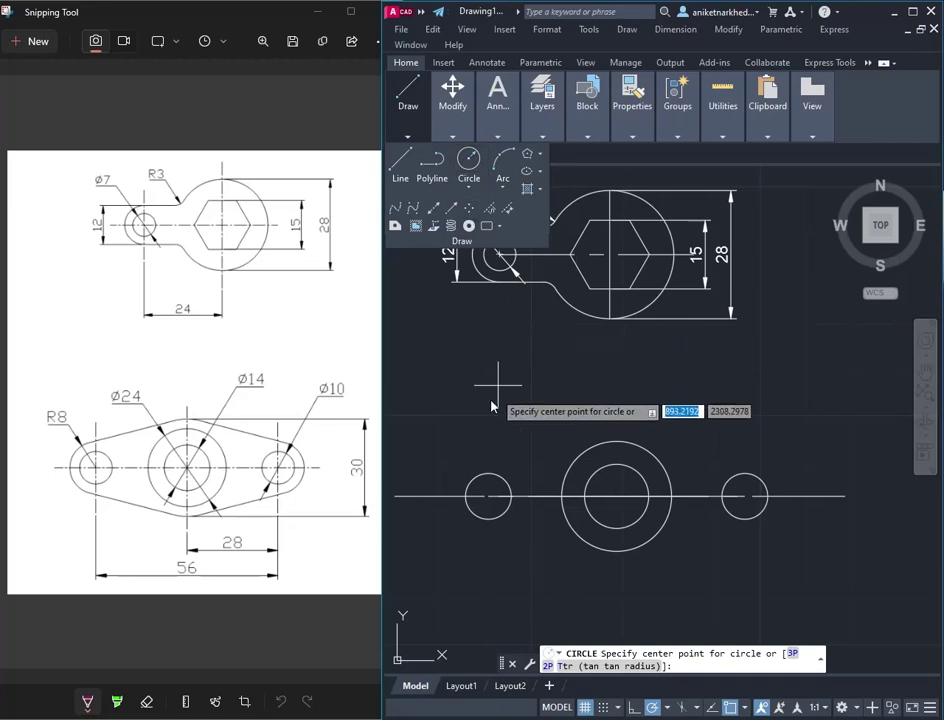
click(489, 497)
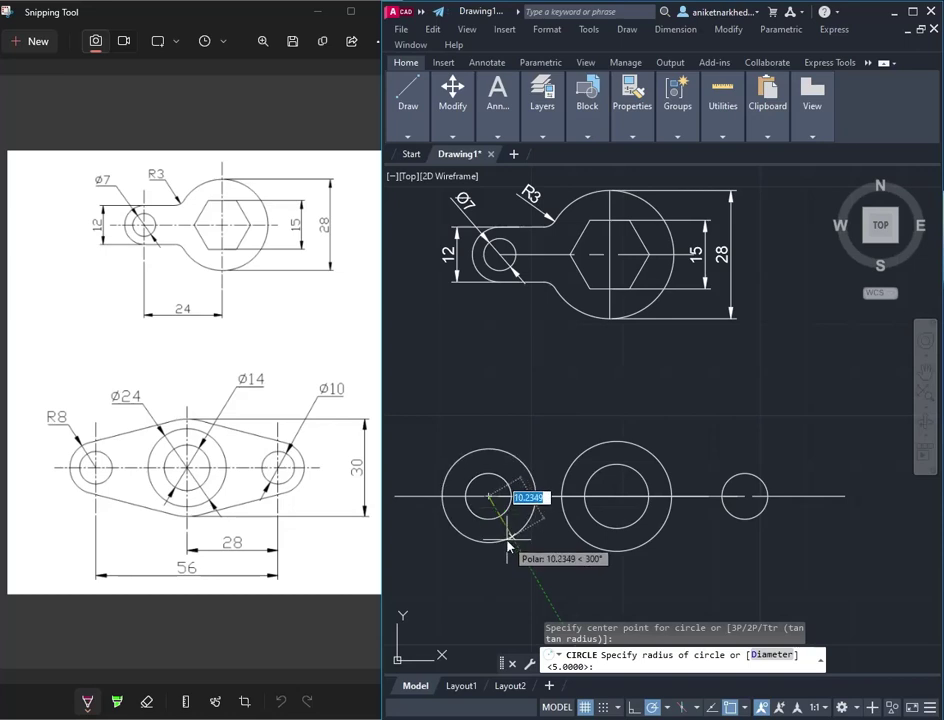
text(8)
key(Return)
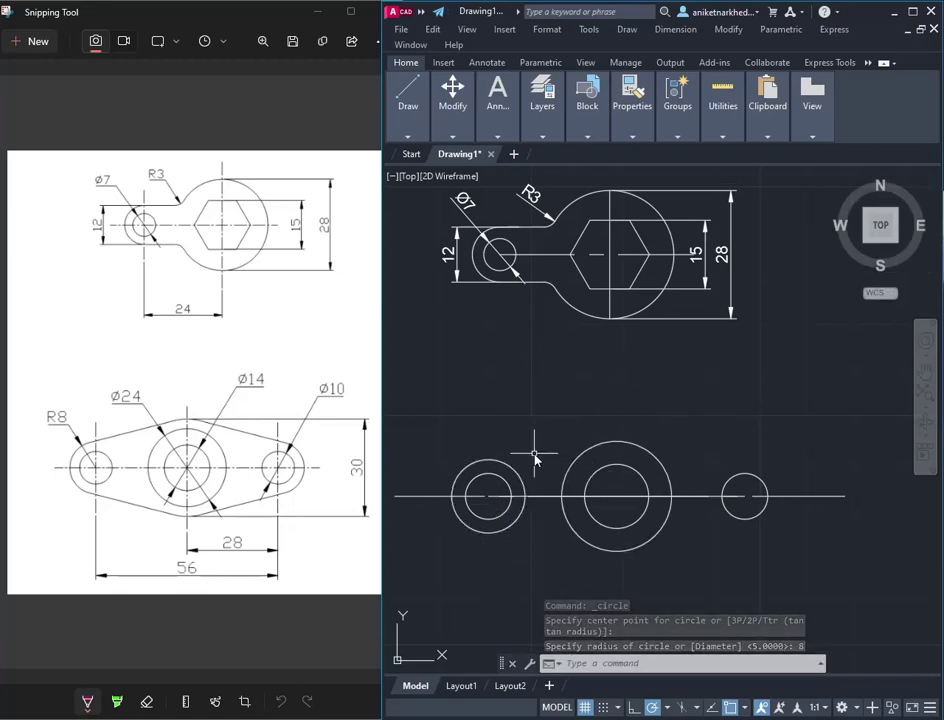
mouse_move(408, 100)
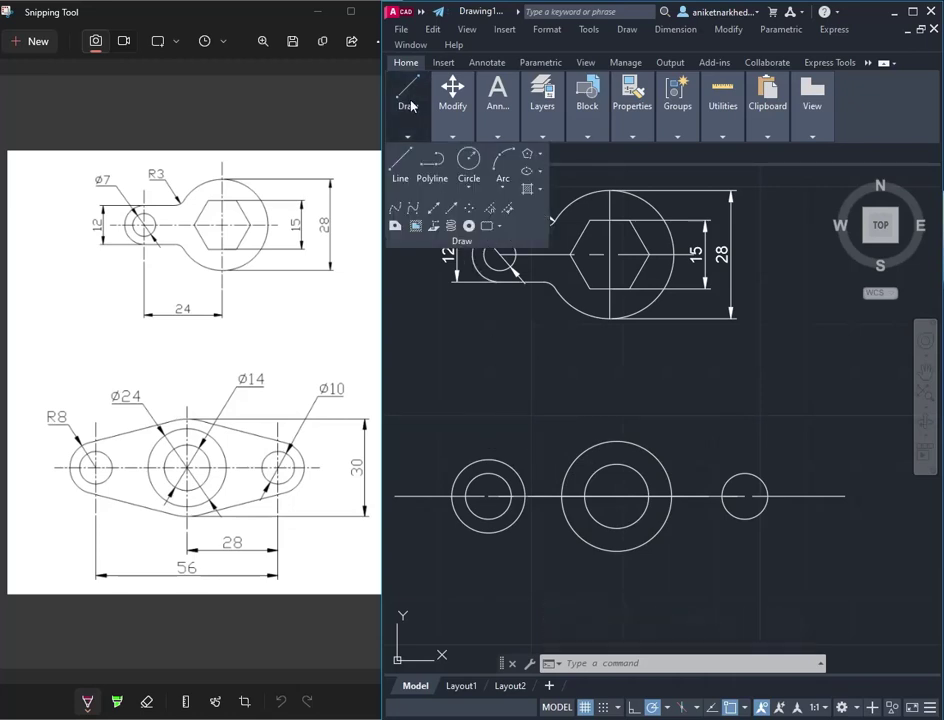
Draw the upper edge from the R8 circle's top quadrant to the top of the radius-12 circle
click(401, 160)
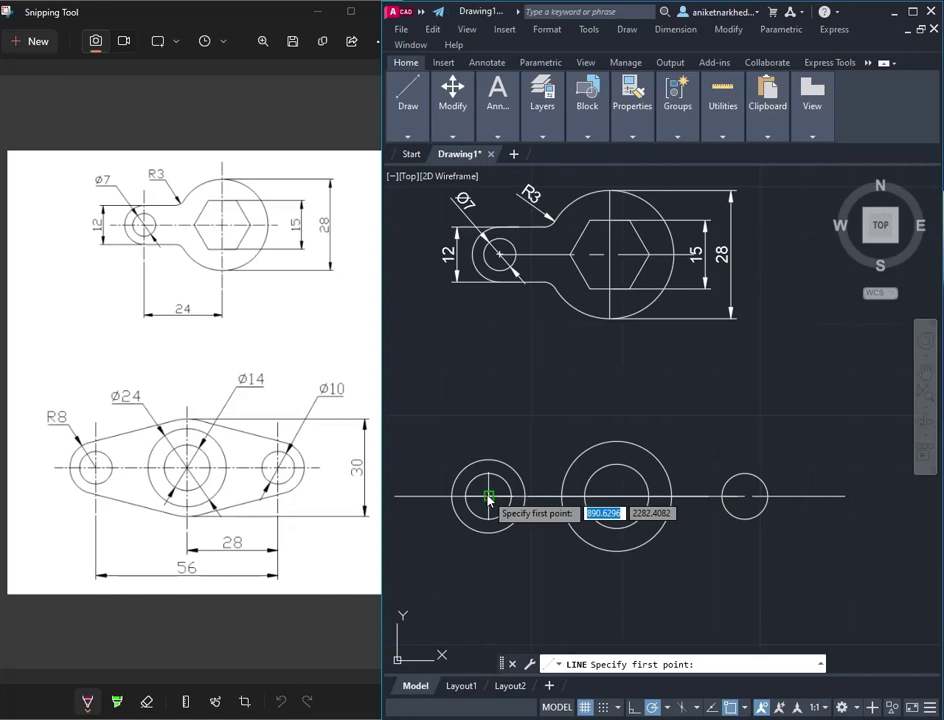
click(489, 497)
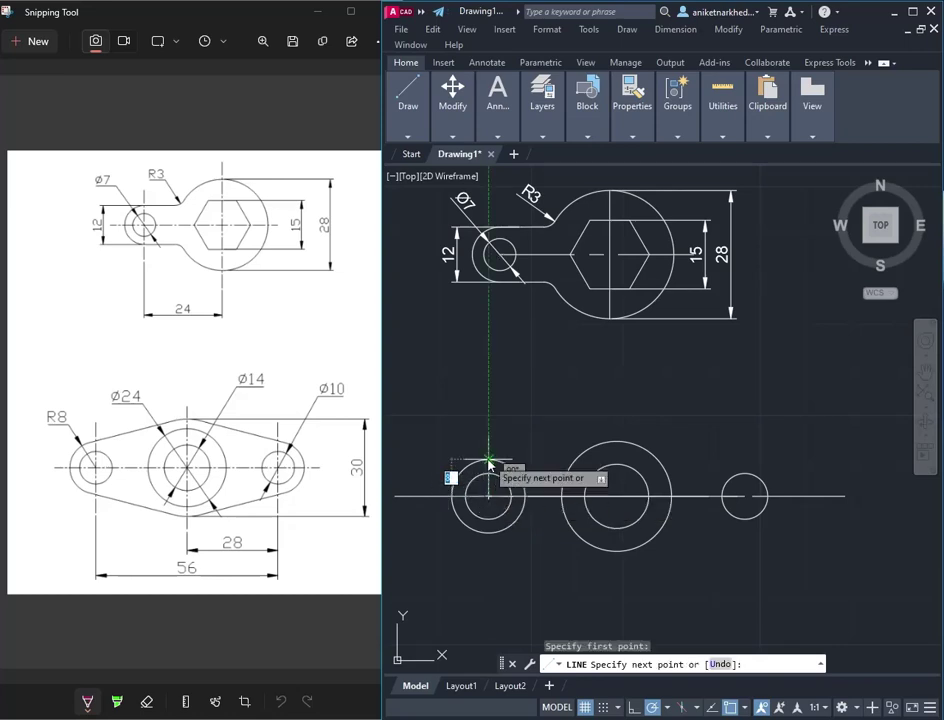
click(489, 461)
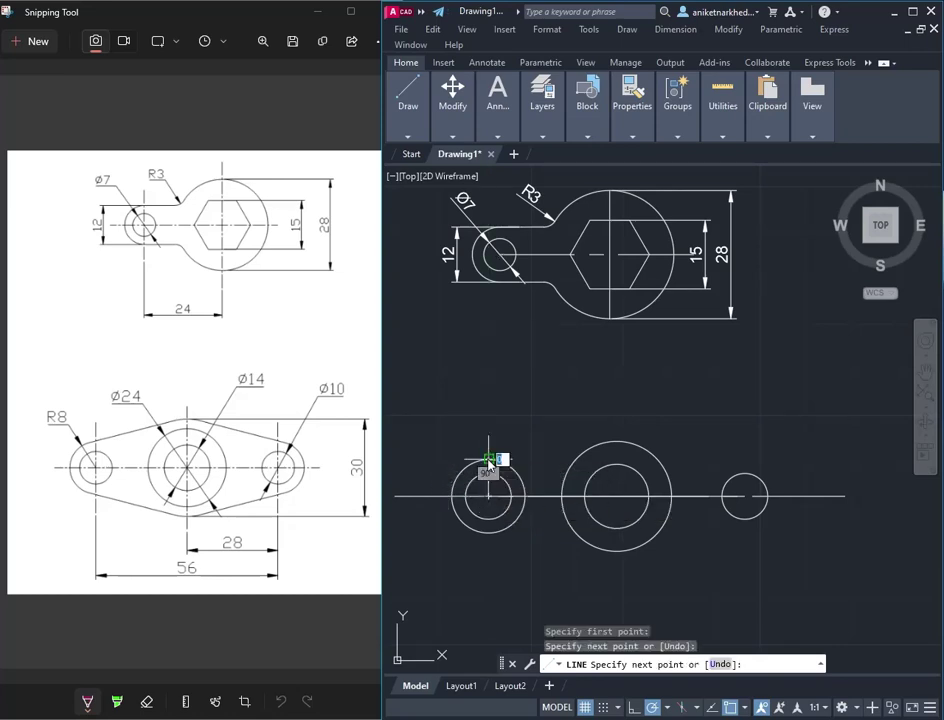
click(608, 445)
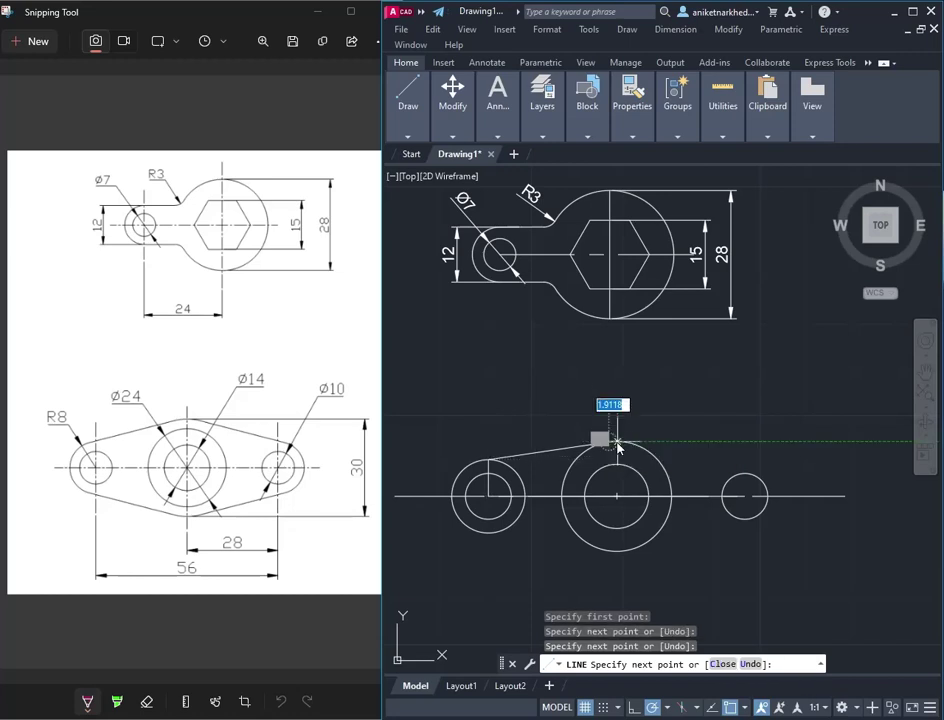
key(Escape)
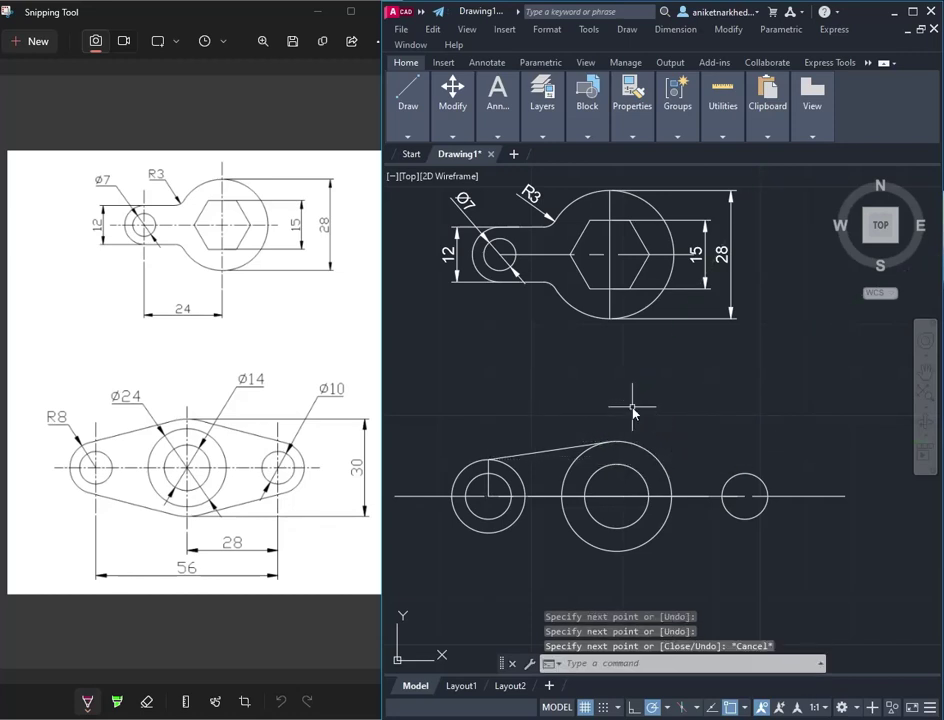
mouse_move(408, 120)
click(399, 165)
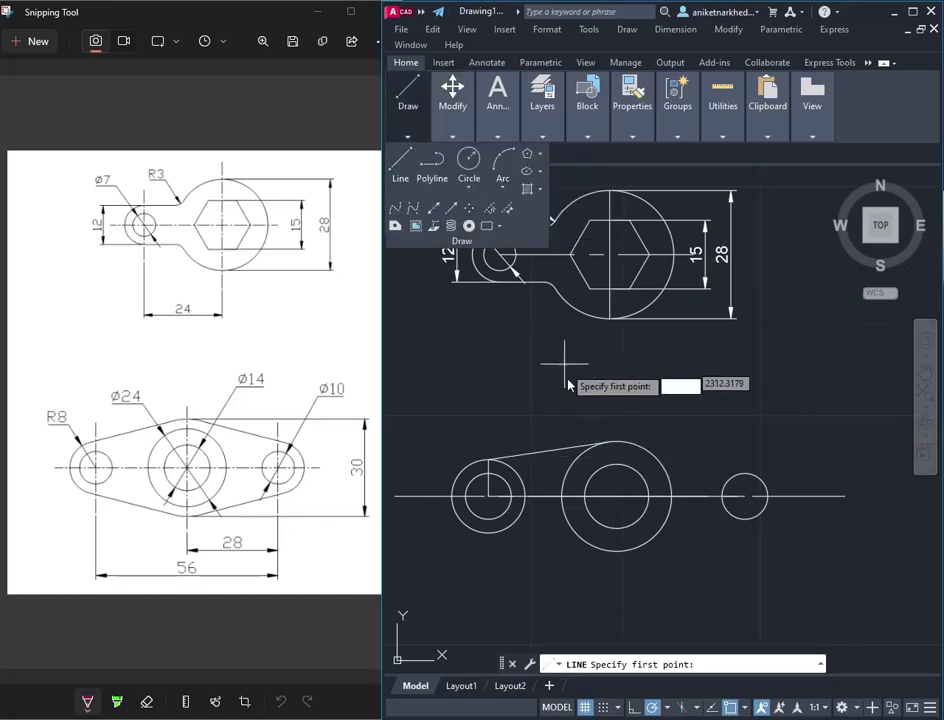
Undo the misplaced line start point and turn off the Center object snap
click(744, 496)
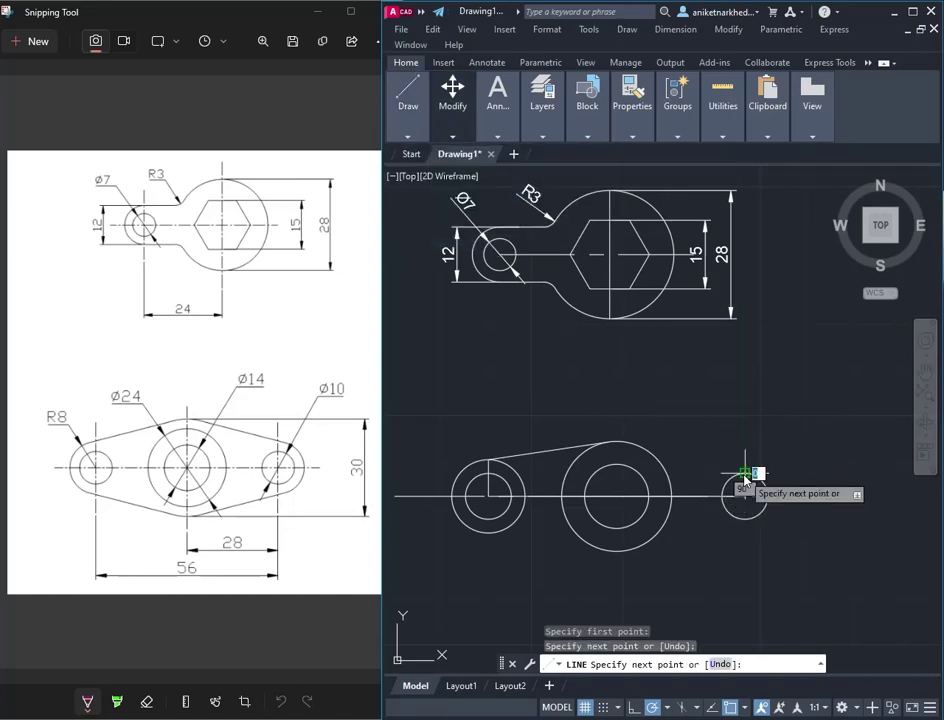
text(u)
key(Return)
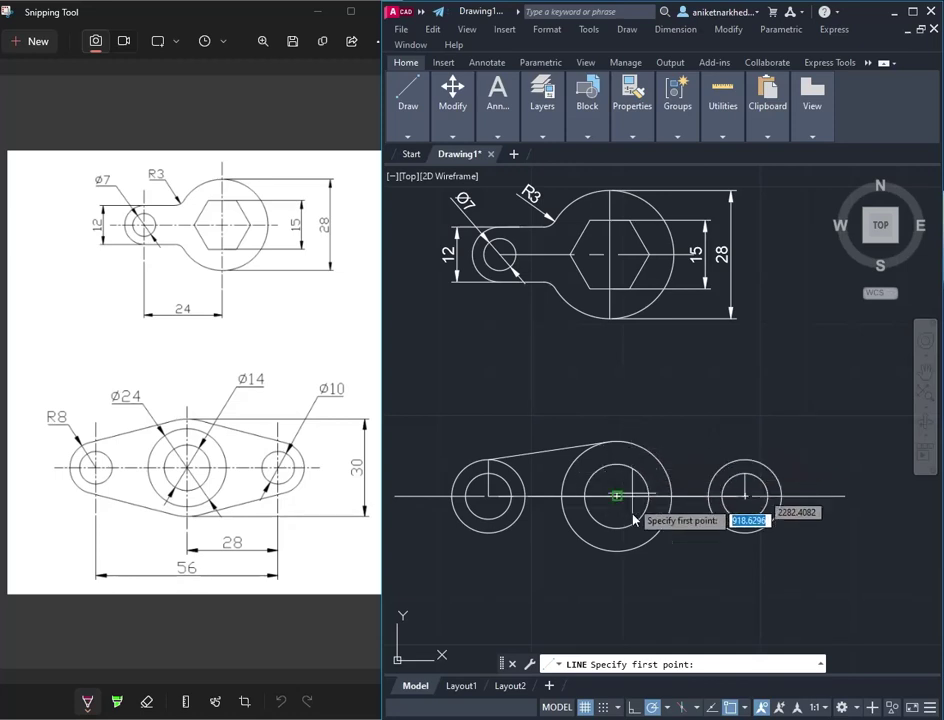
click(742, 712)
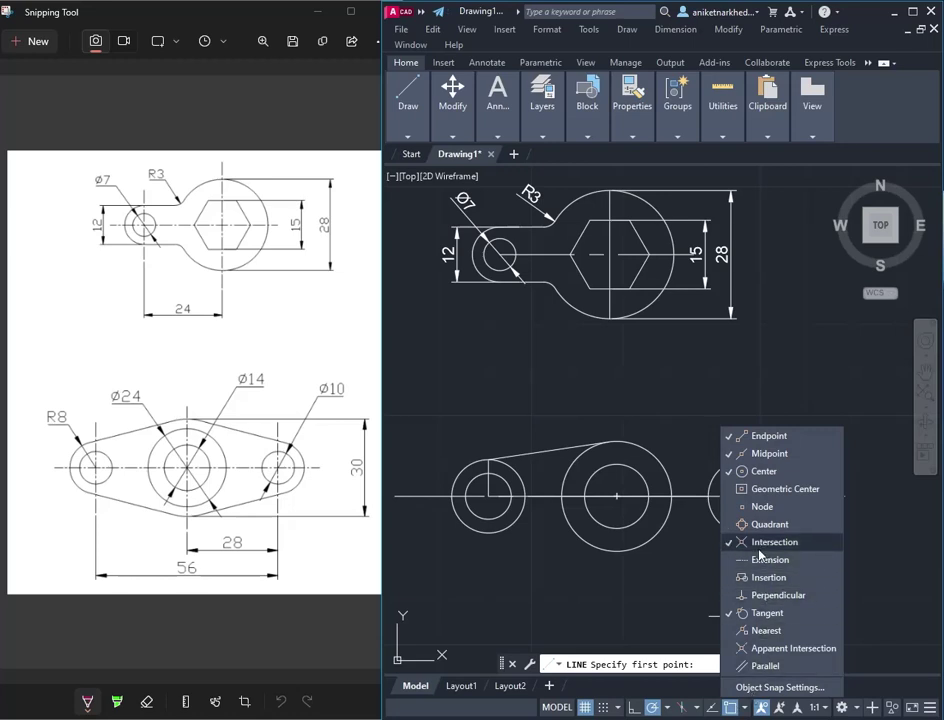
click(757, 471)
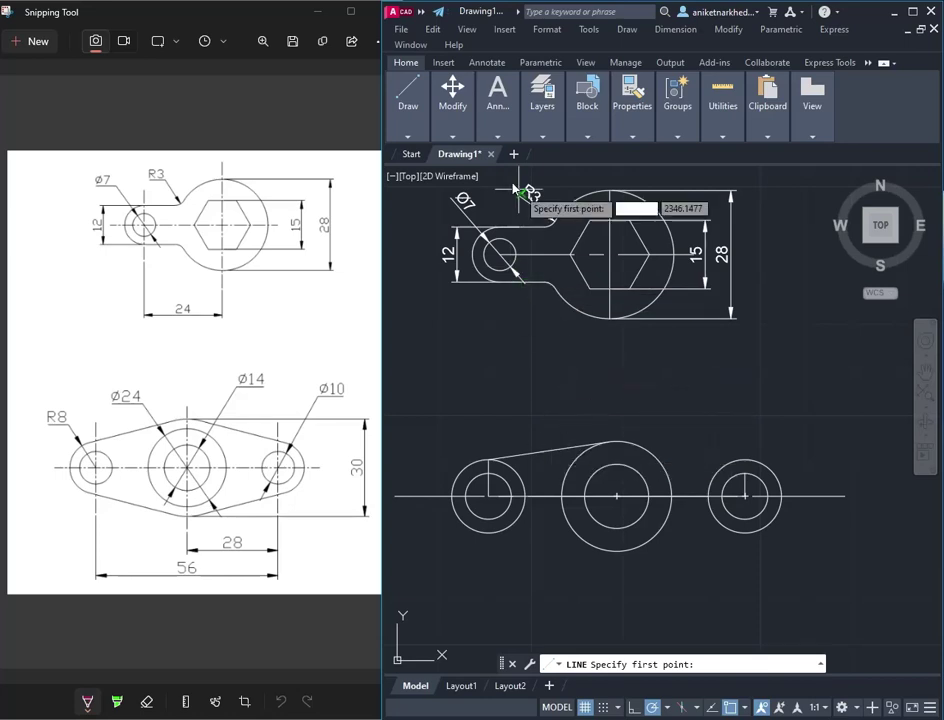
Restart the LINE command, cancelling a stray first point and panning to the lower lever
click(408, 105)
click(400, 165)
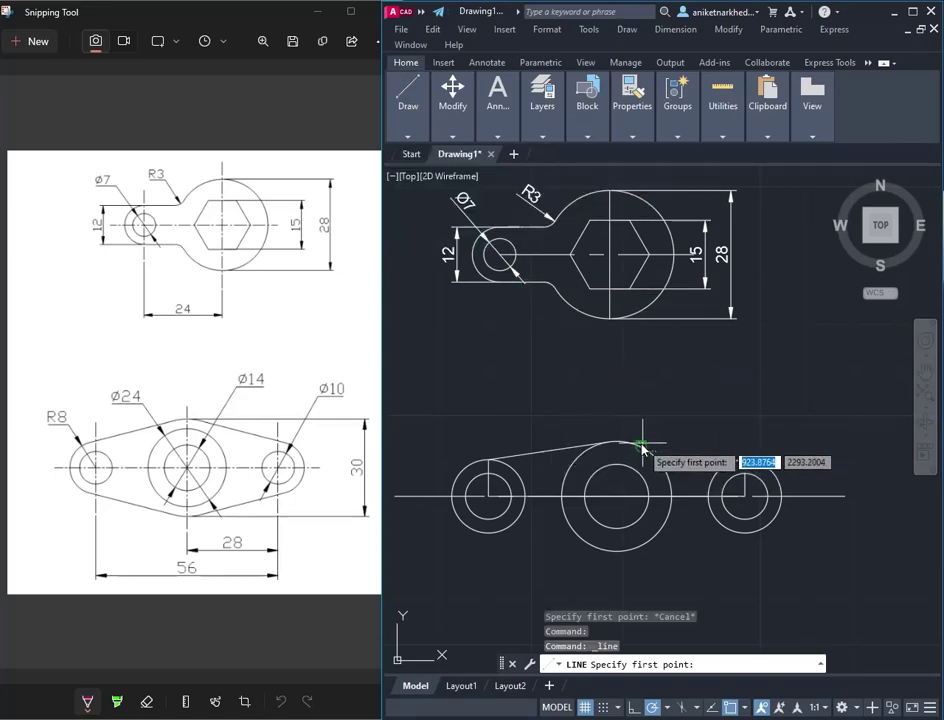
click(642, 447)
key(Escape)
key(Escape)
middle_drag(642, 447, 687, 482)
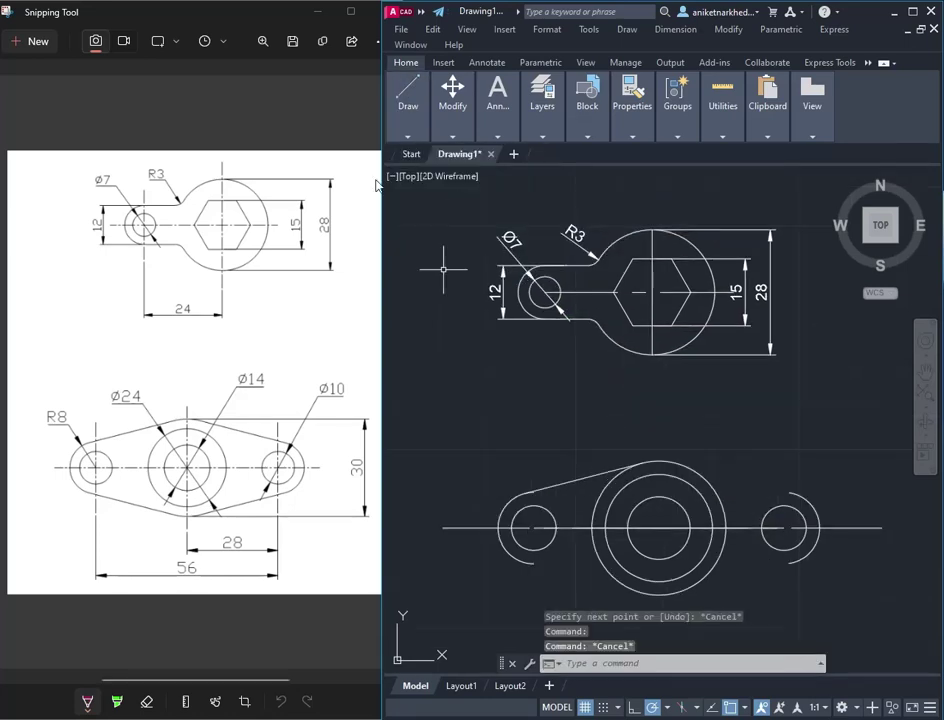
click(408, 105)
click(400, 165)
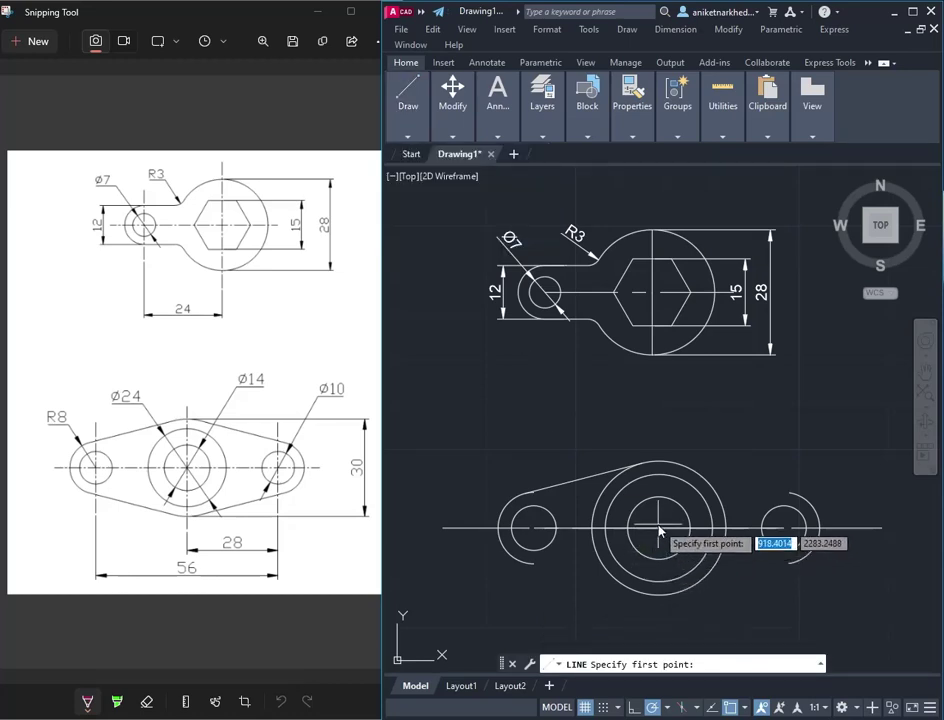
Enable Midpoint and Endpoint snaps and draw the tangent line from the left arc to the large circle's top
click(744, 711)
click(769, 453)
click(767, 436)
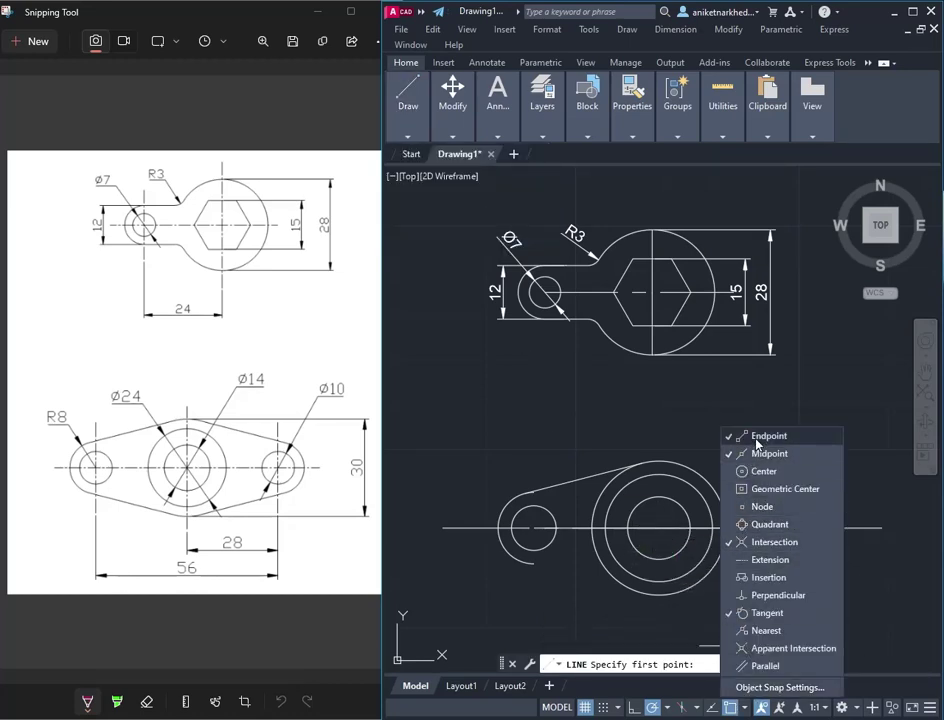
click(408, 105)
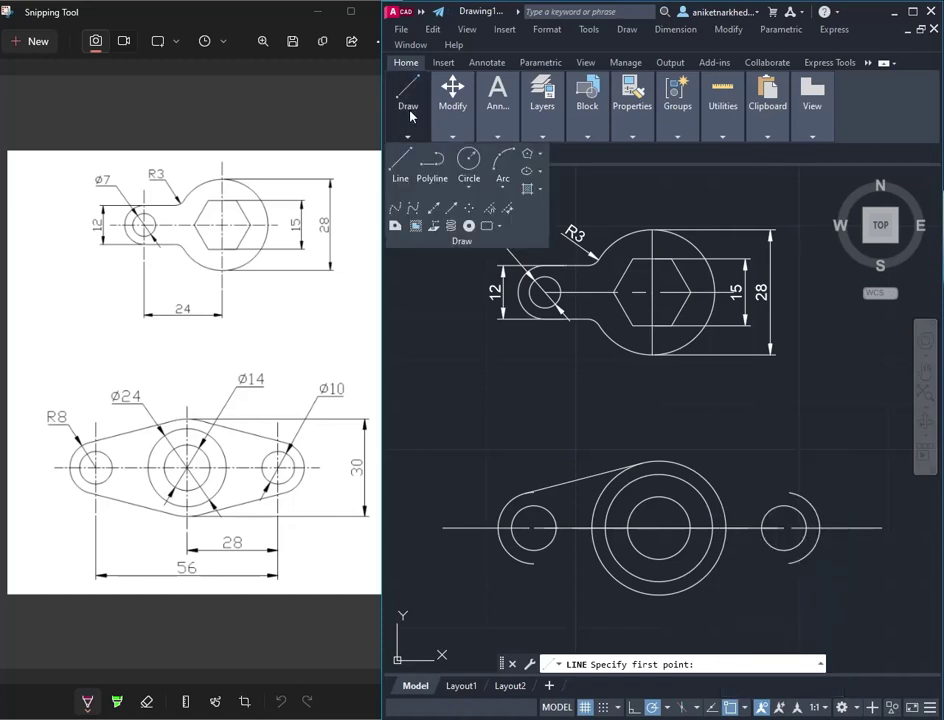
click(401, 165)
click(658, 527)
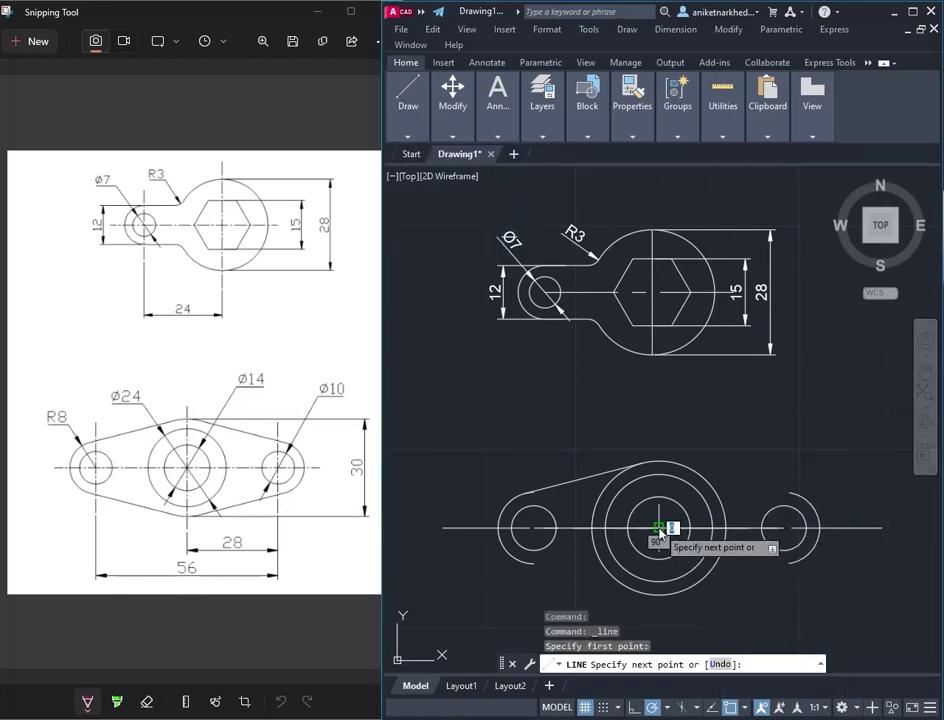
click(658, 461)
key(Escape)
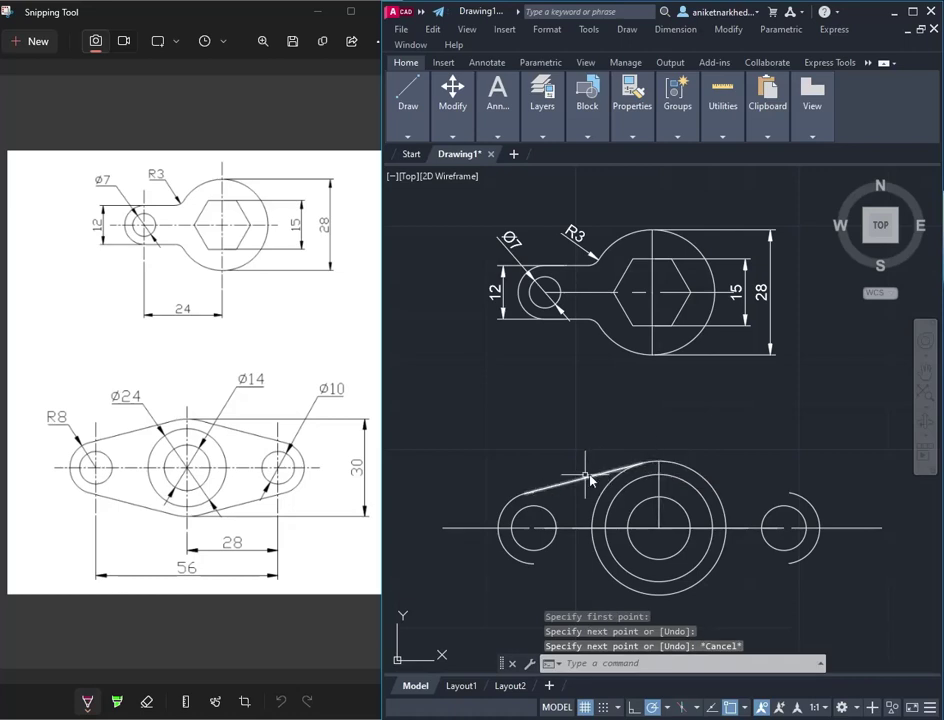
click(575, 482)
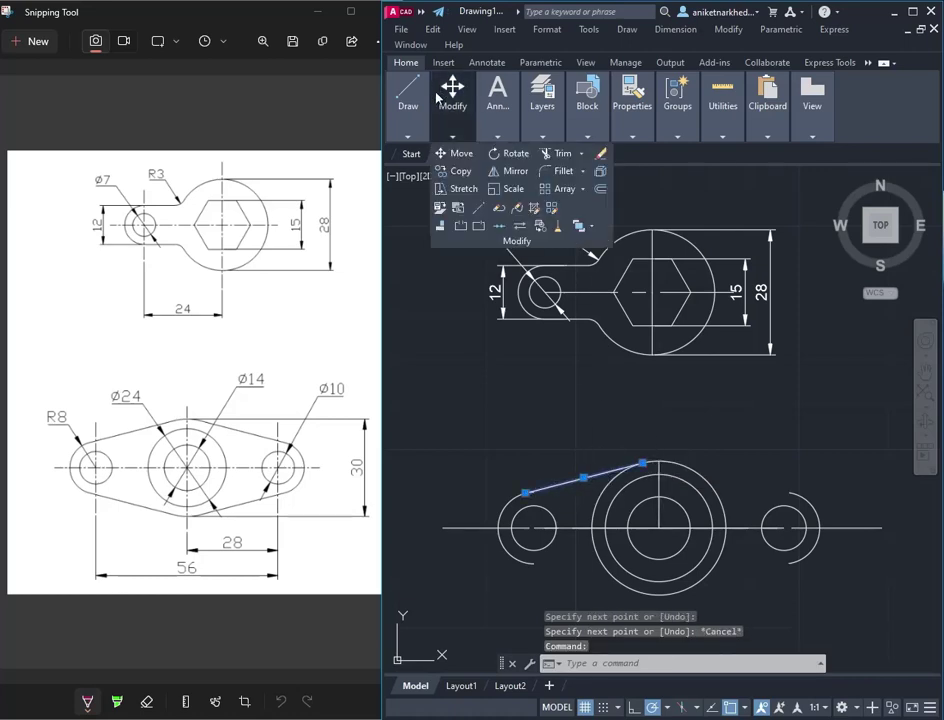
mouse_move(497, 100)
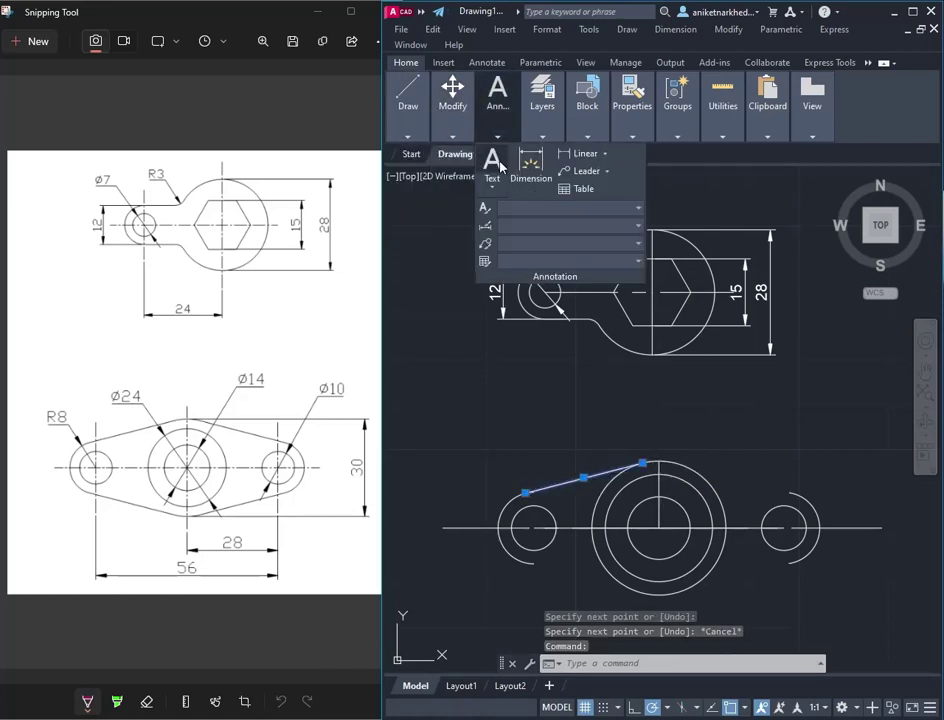
Mirror the upper-left tangent line about the vertical centre line, keeping the original
click(514, 171)
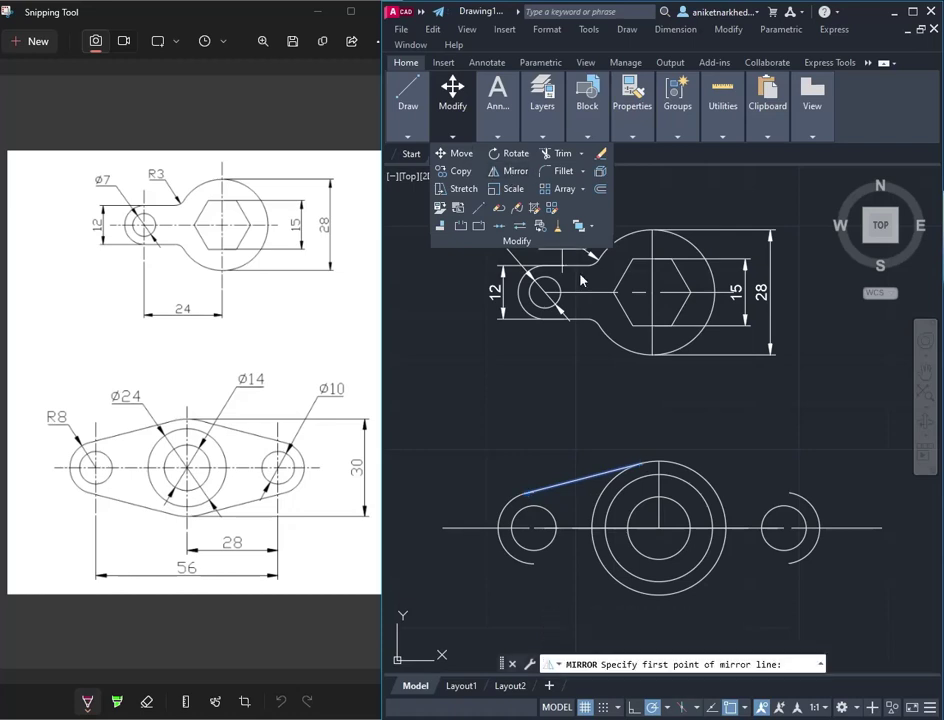
click(658, 462)
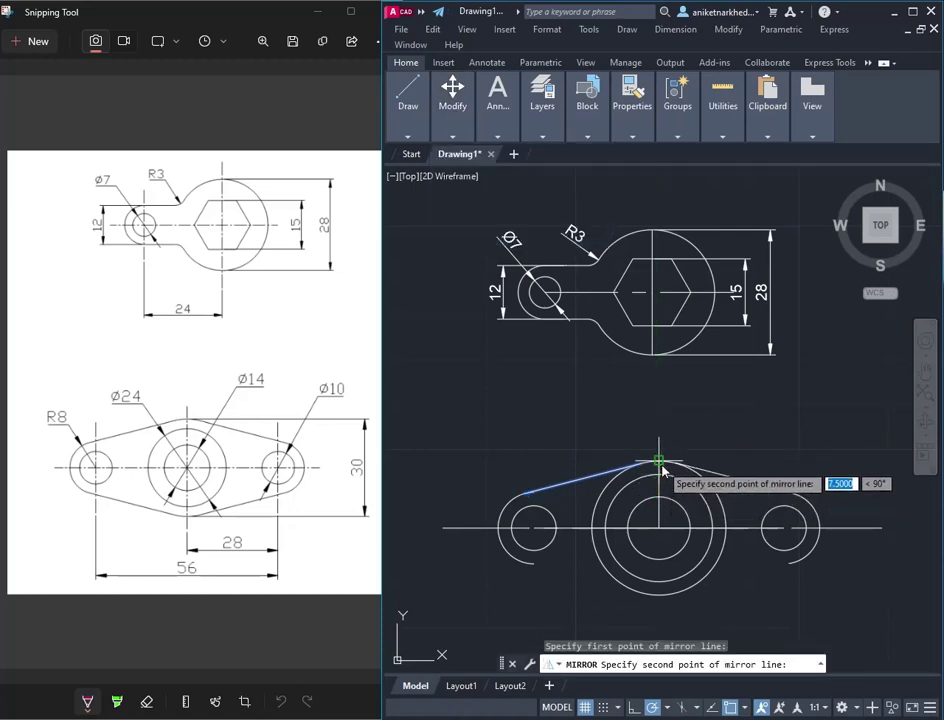
click(659, 462)
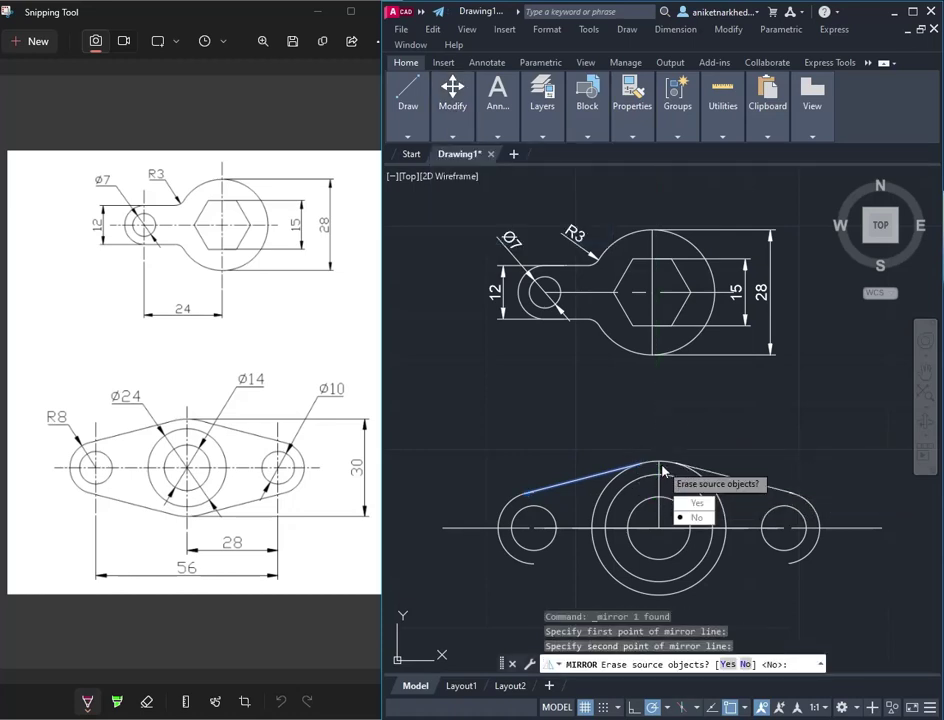
click(690, 552)
Mirror both upper tangent lines about the horizontal centre line, keeping the originals
click(593, 476)
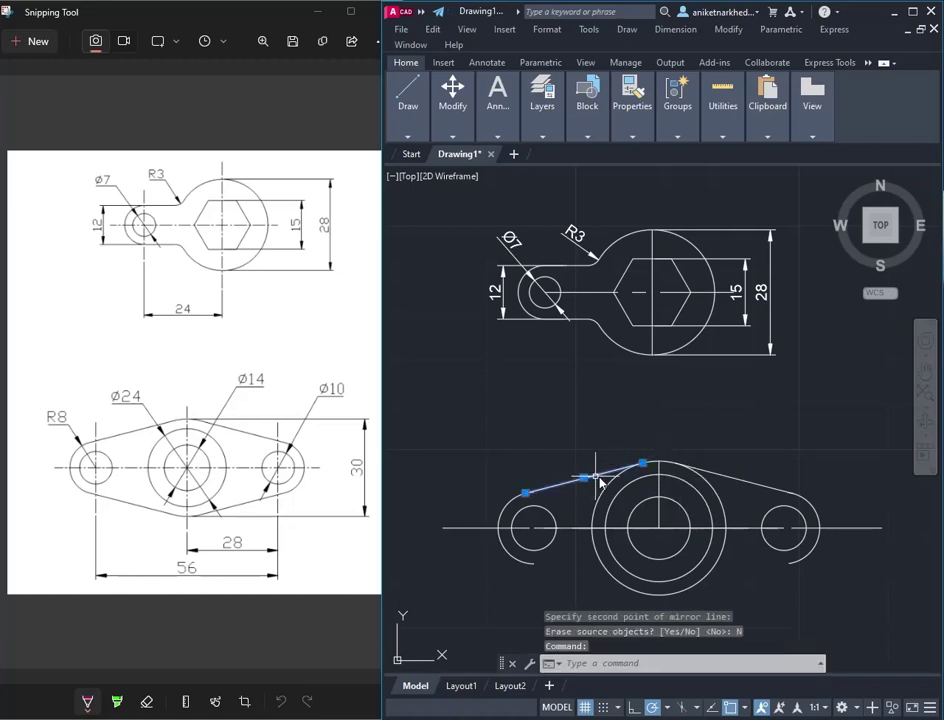
click(738, 479)
mouse_move(452, 105)
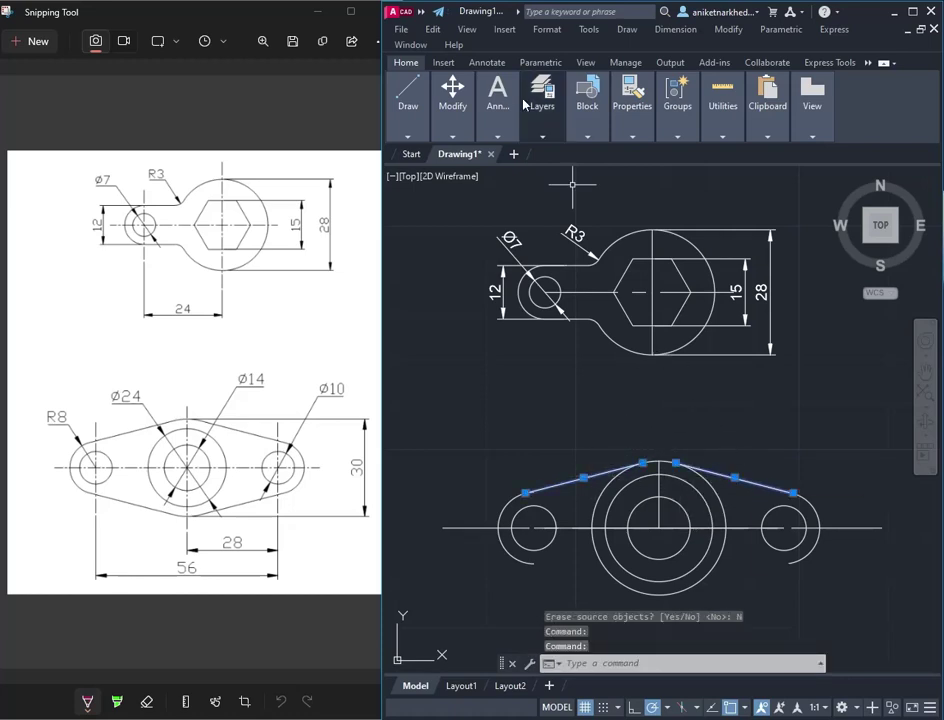
click(512, 171)
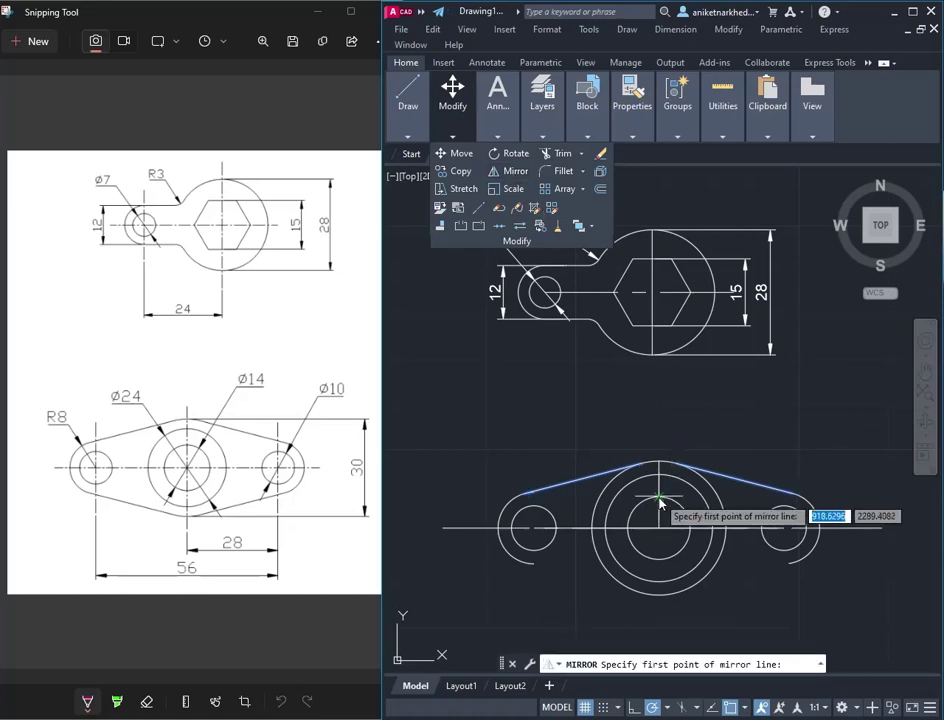
click(659, 528)
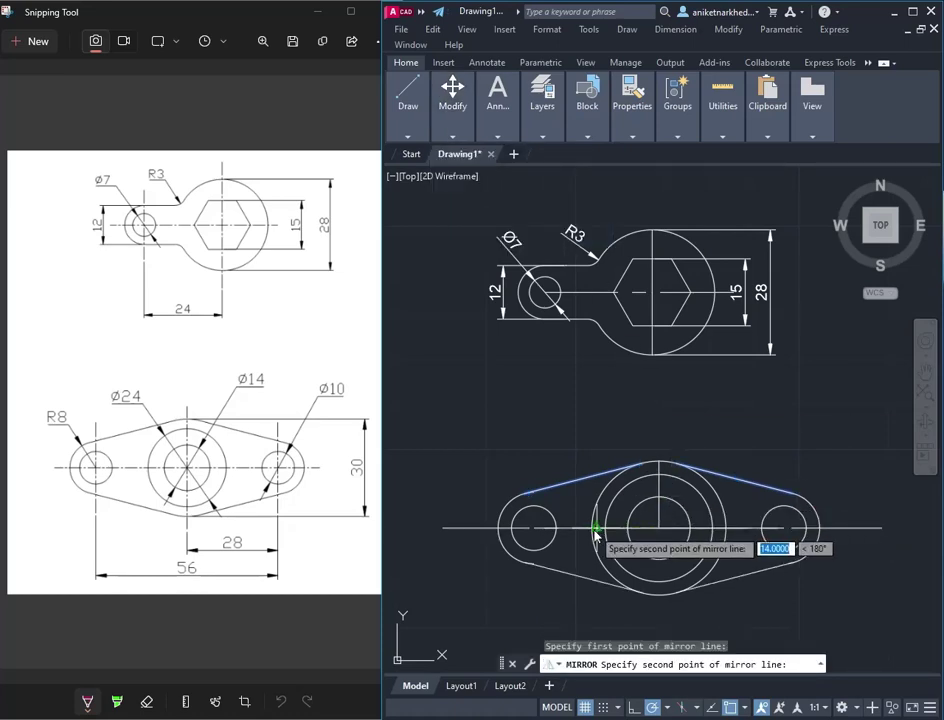
click(596, 533)
click(612, 581)
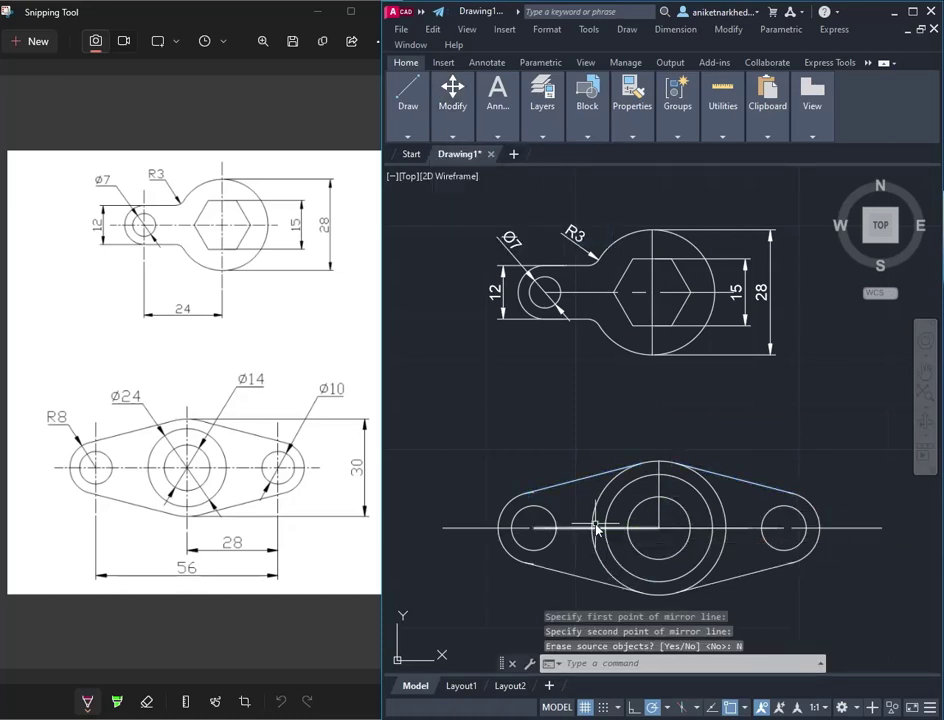
scroll(567, 483, up, 2)
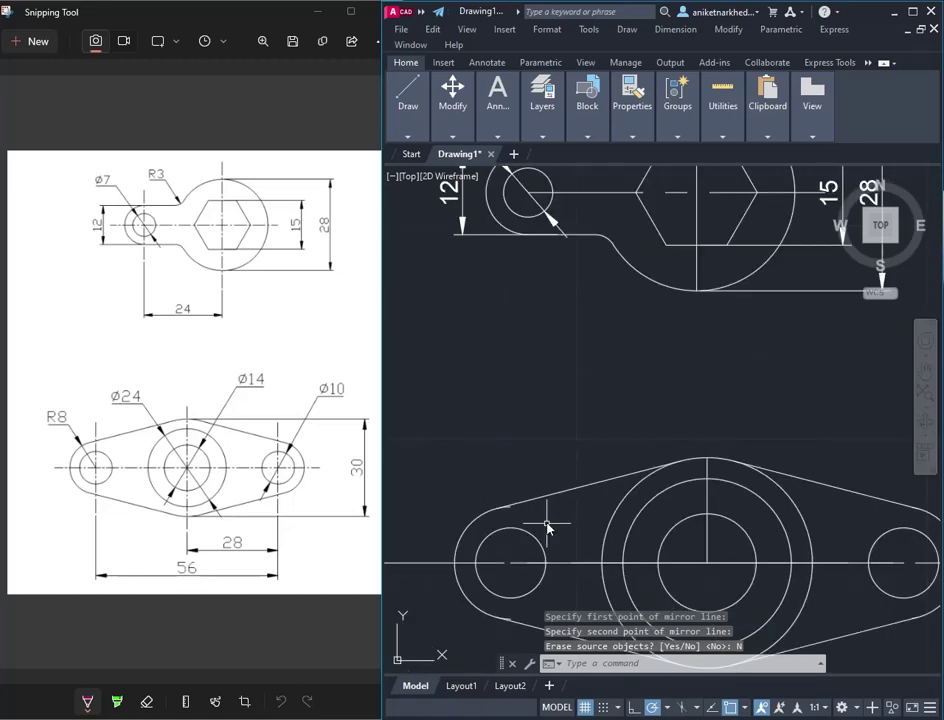
click(540, 500)
scroll(545, 528, up, 3)
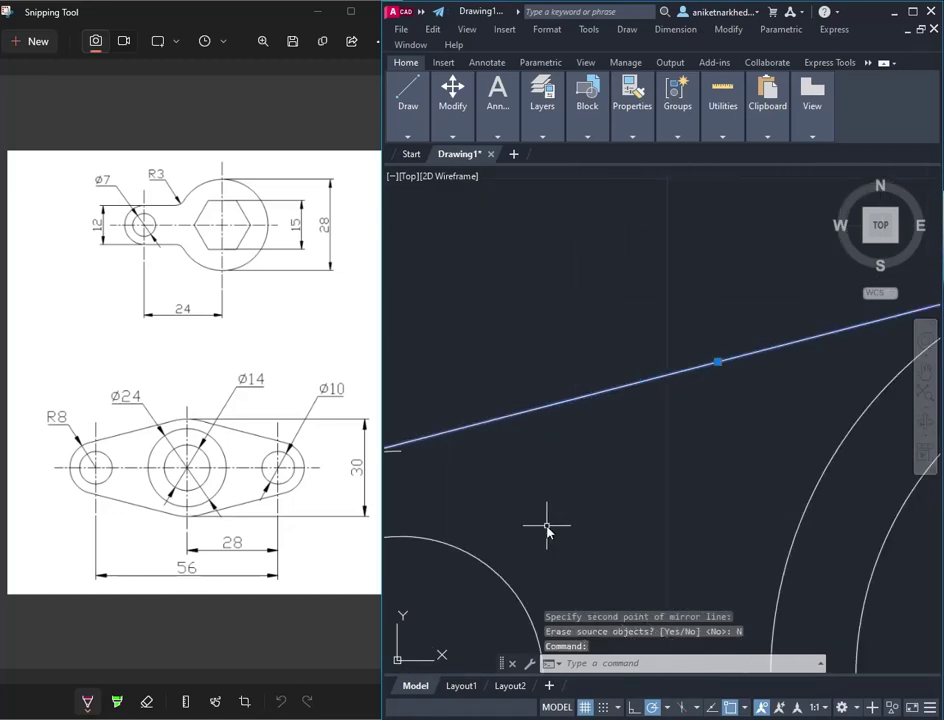
scroll(547, 527, down, 3)
mouse_move(452, 110)
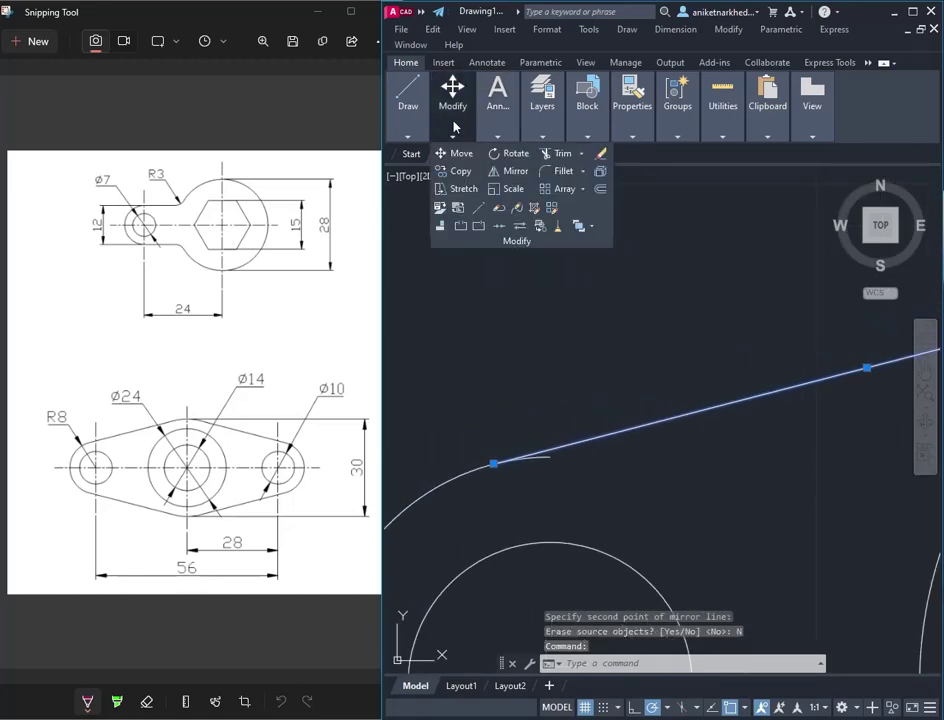
click(558, 155)
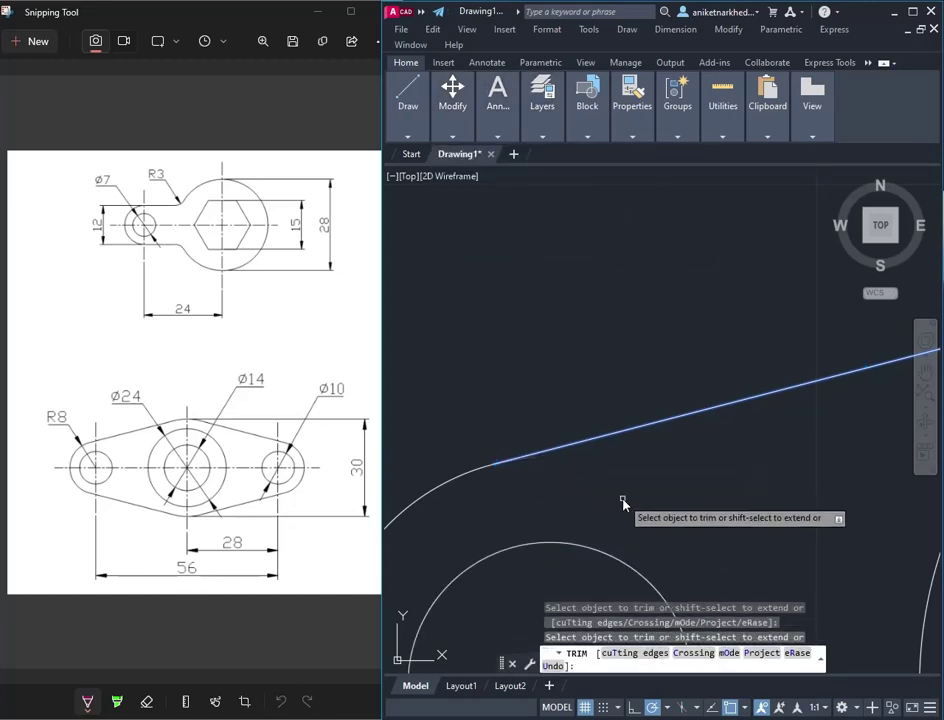
scroll(623, 503, down, 3)
scroll(638, 600, up, 2)
middle_drag(656, 509, 621, 447)
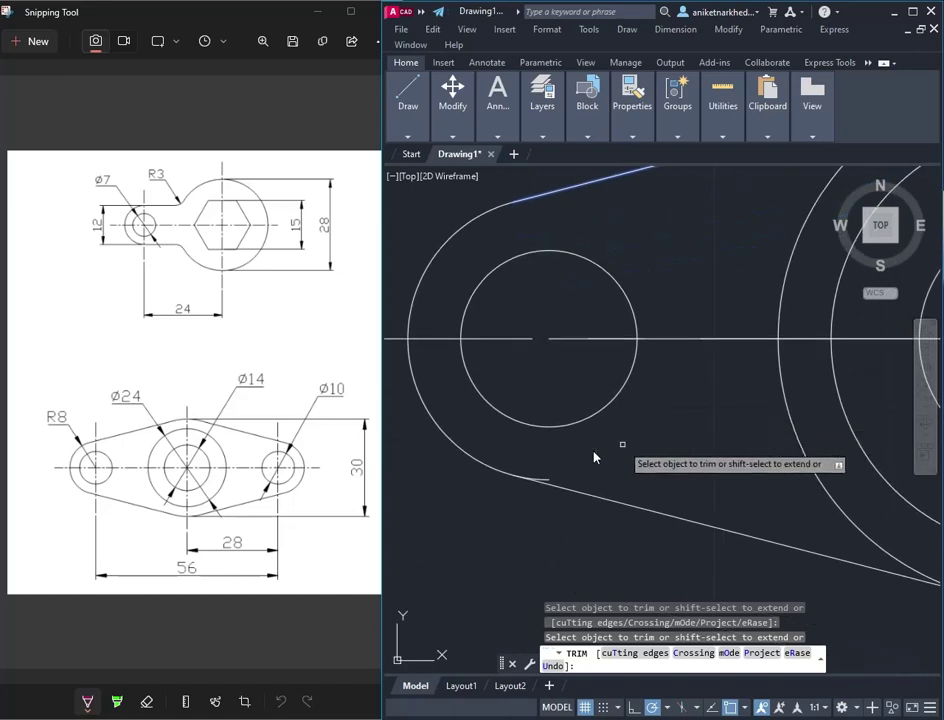
key(Escape)
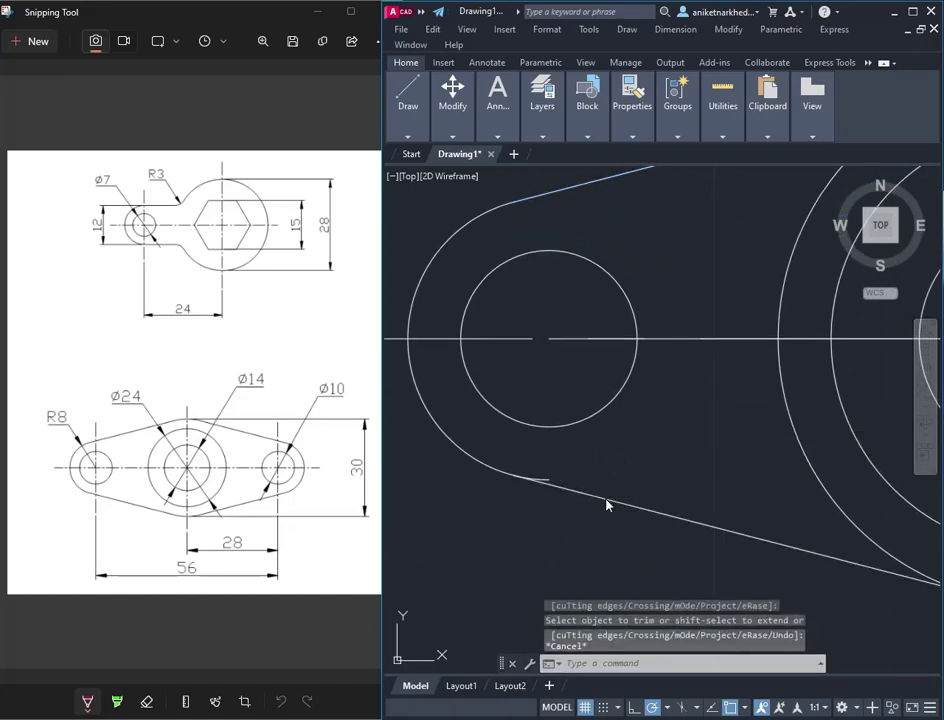
click(607, 504)
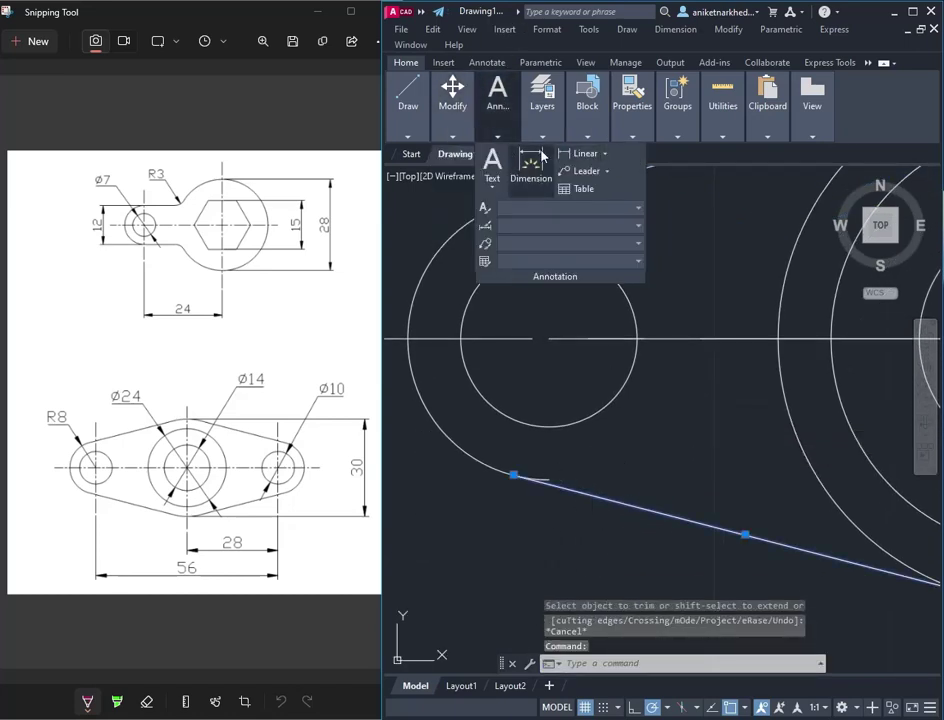
mouse_move(452, 112)
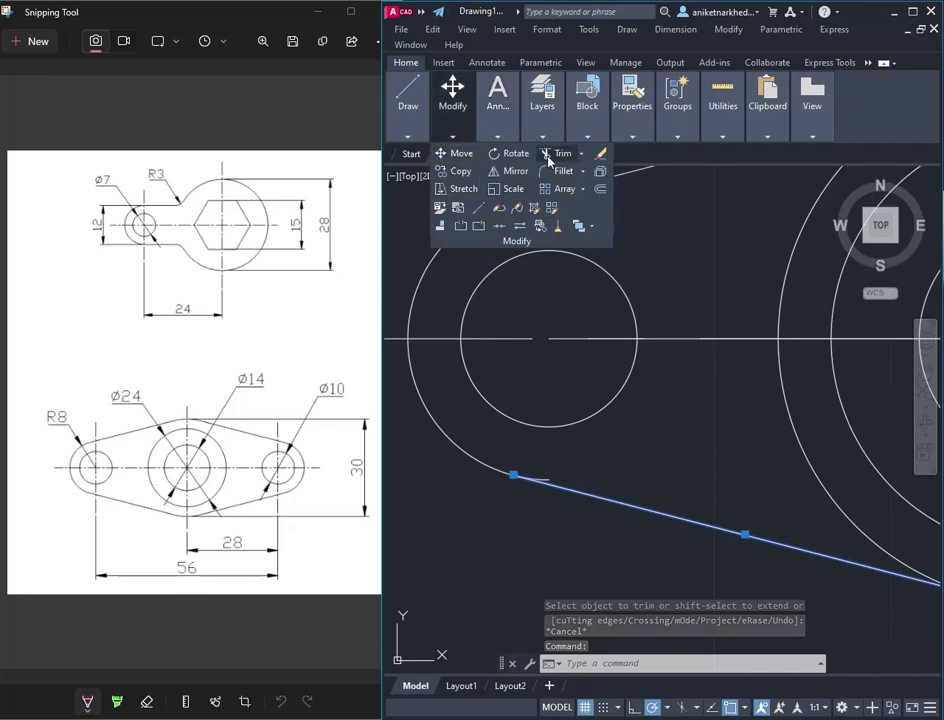
click(548, 156)
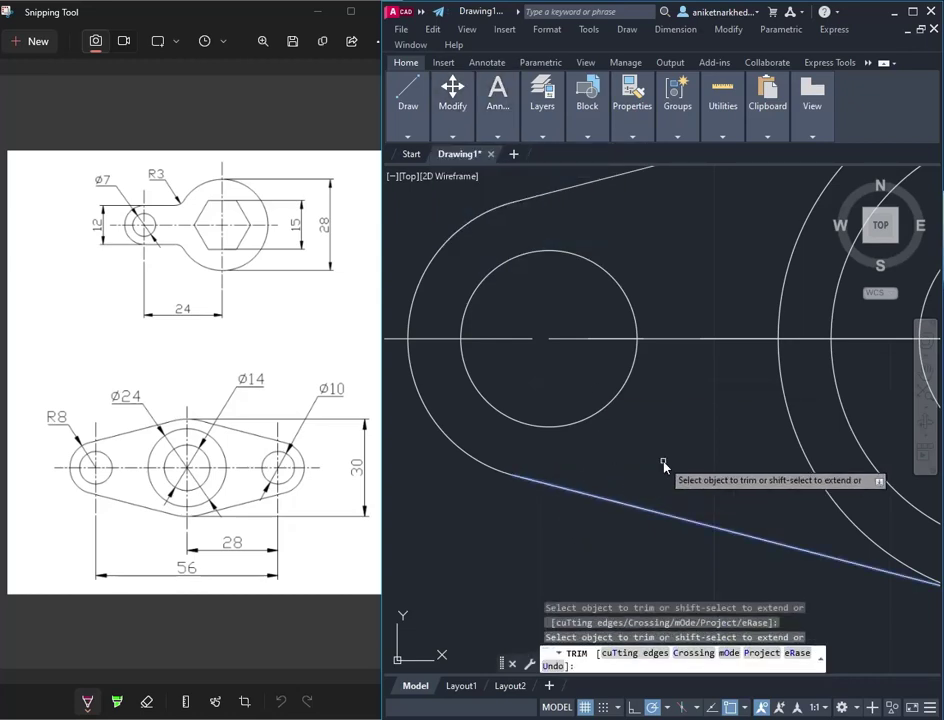
middle_drag(685, 462, 480, 459)
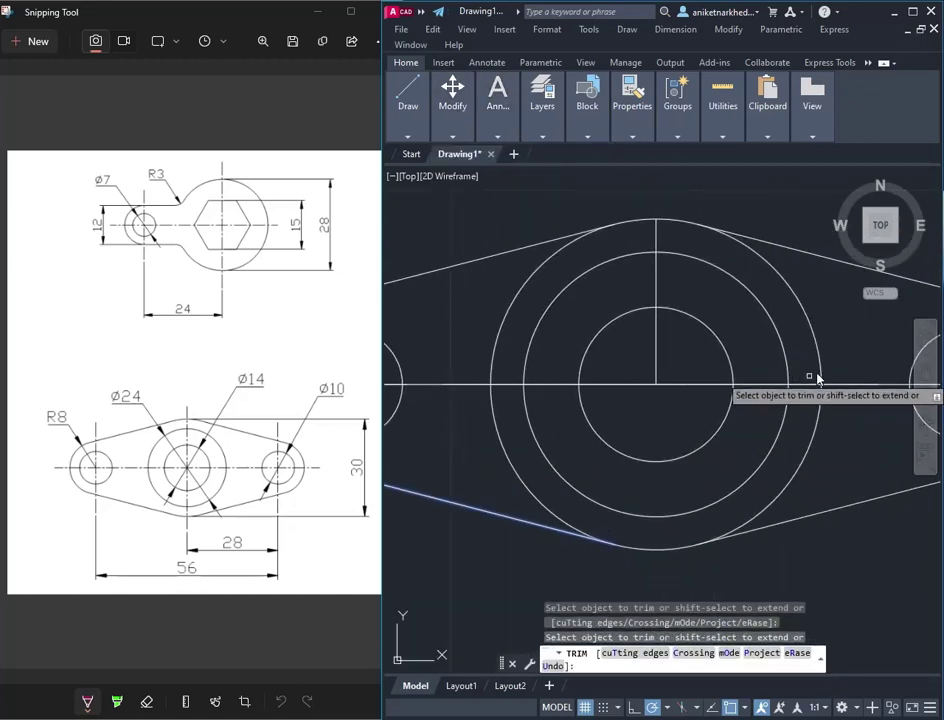
middle_drag(782, 358, 617, 379)
scroll(777, 330, up, 5)
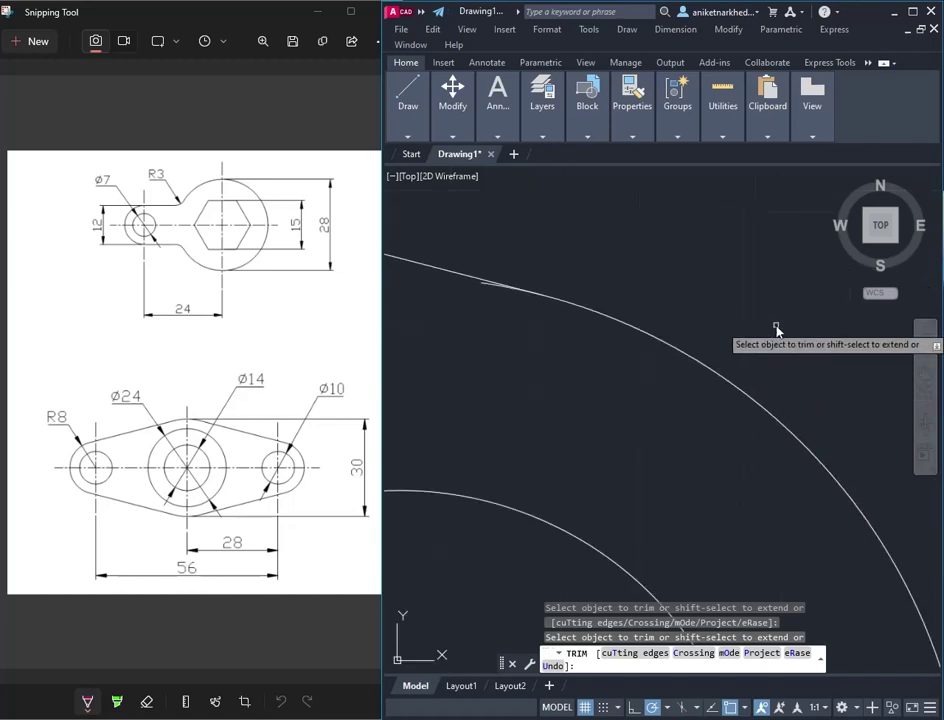
key(Escape)
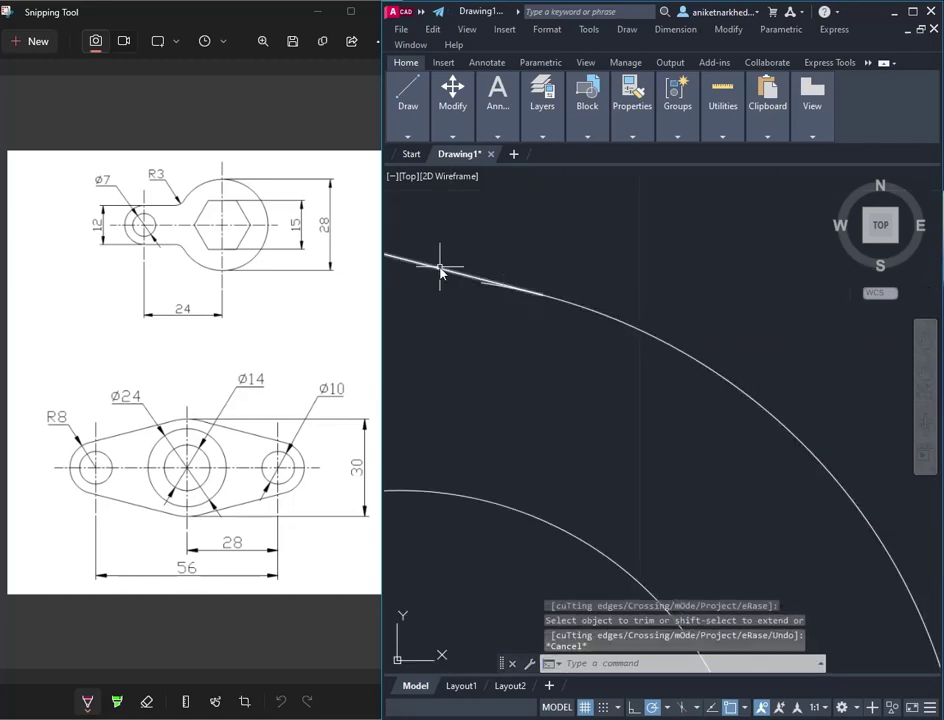
click(440, 268)
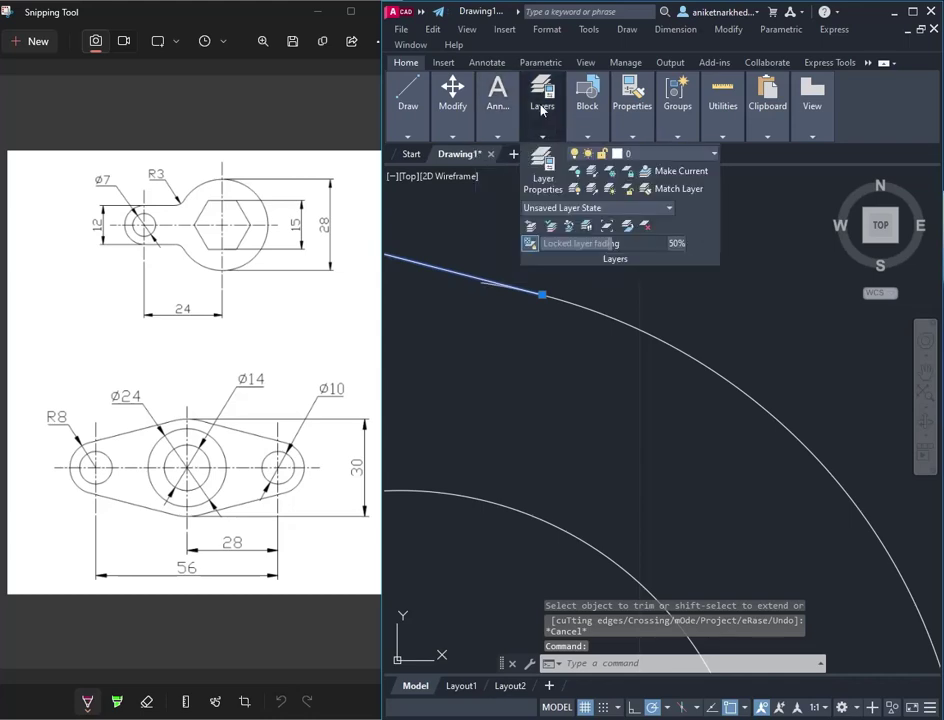
mouse_move(497, 110)
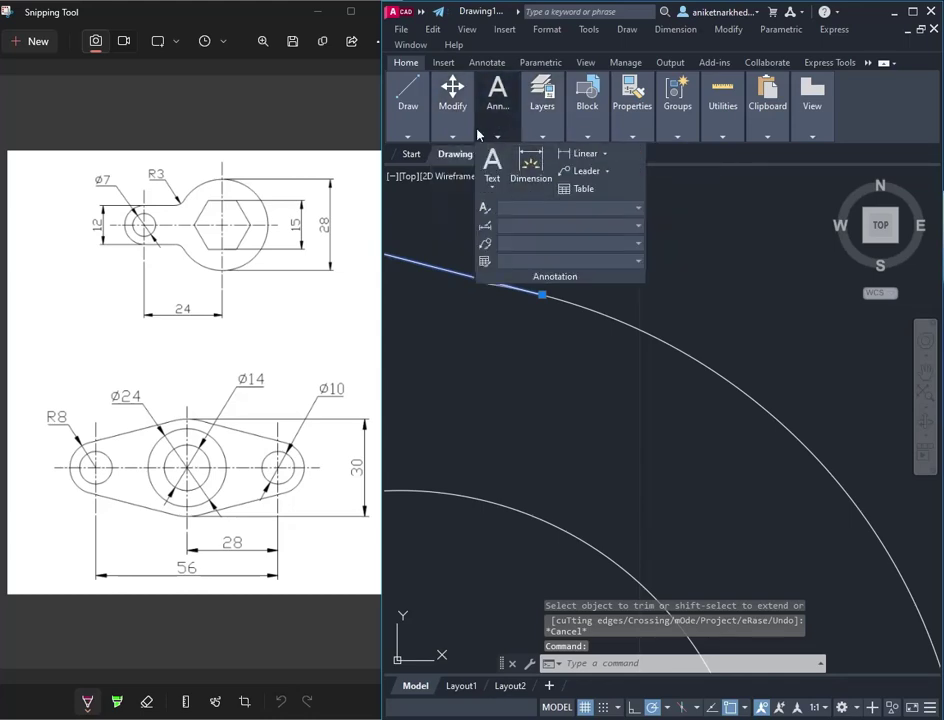
mouse_move(453, 105)
click(557, 155)
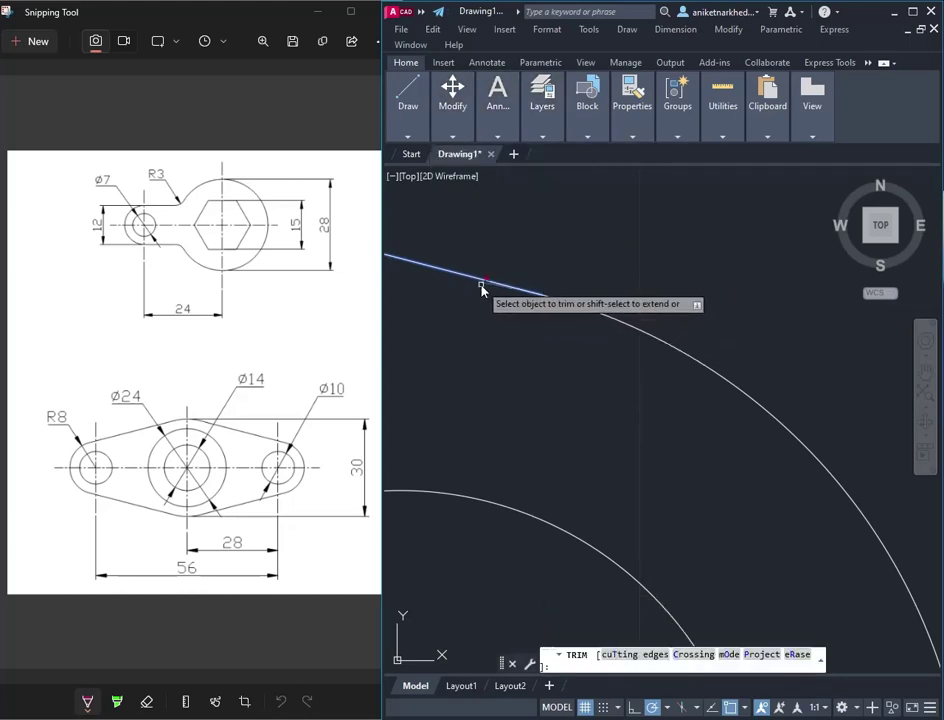
scroll(540, 407, down, 3)
scroll(540, 407, down, 3)
middle_drag(670, 468, 741, 299)
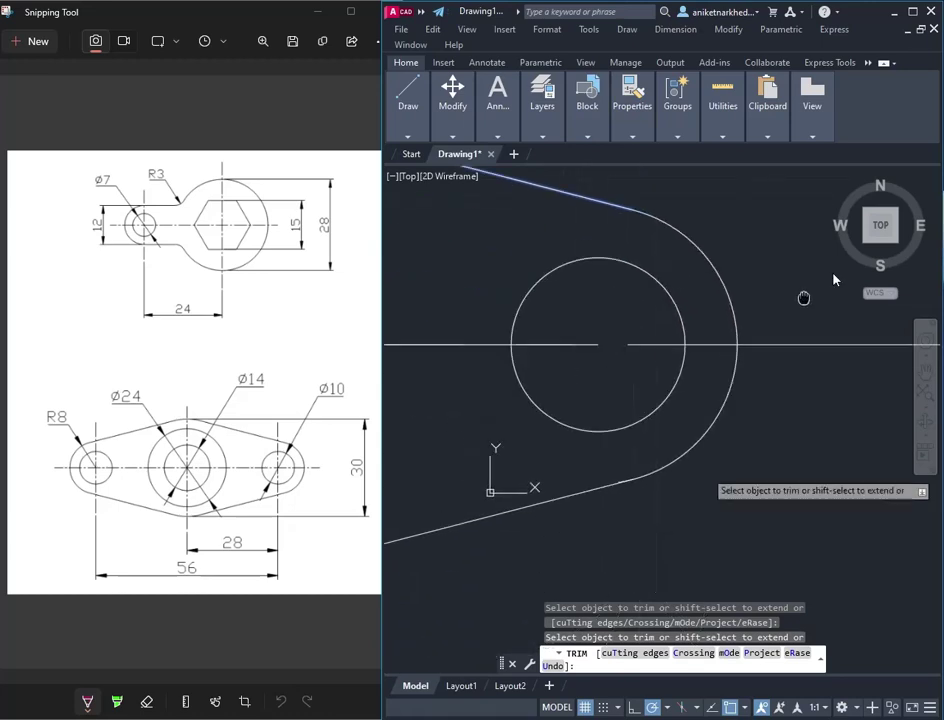
scroll(613, 468, up, 4)
key(Escape)
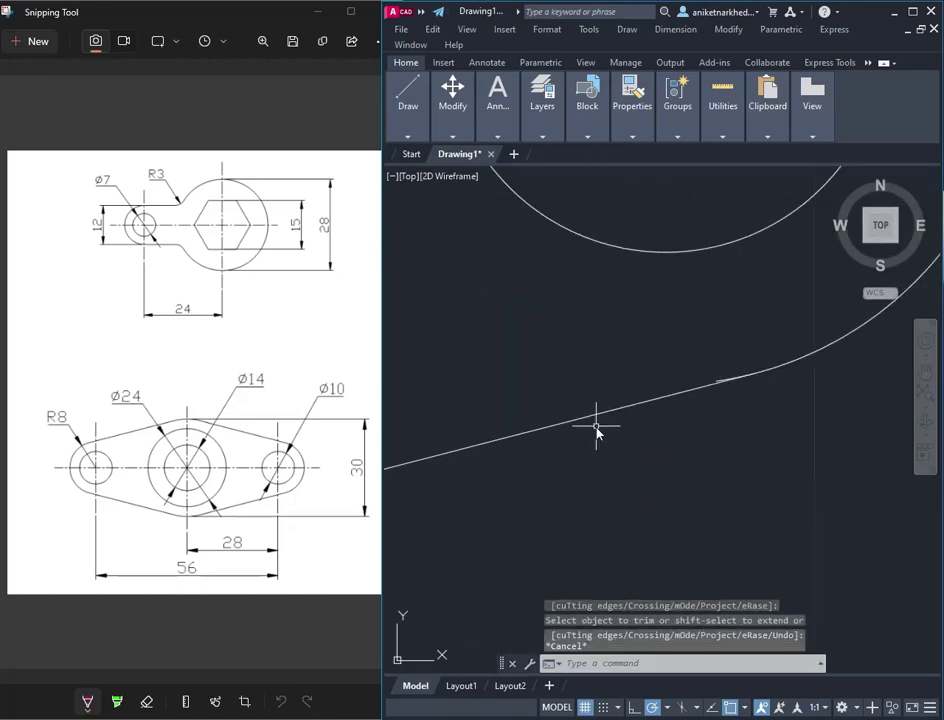
click(606, 410)
mouse_move(452, 106)
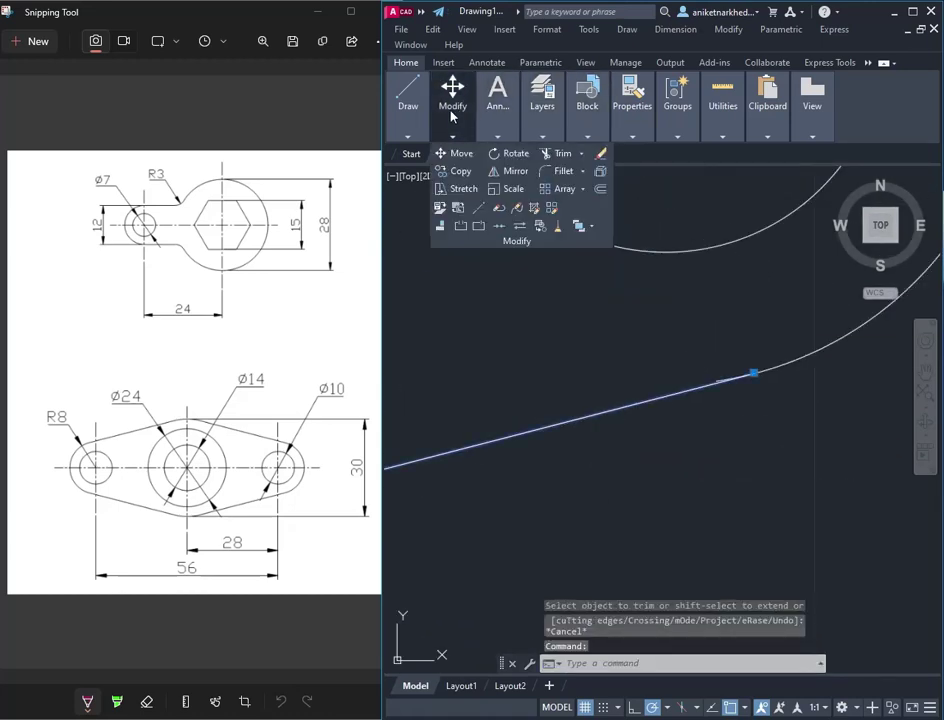
click(563, 157)
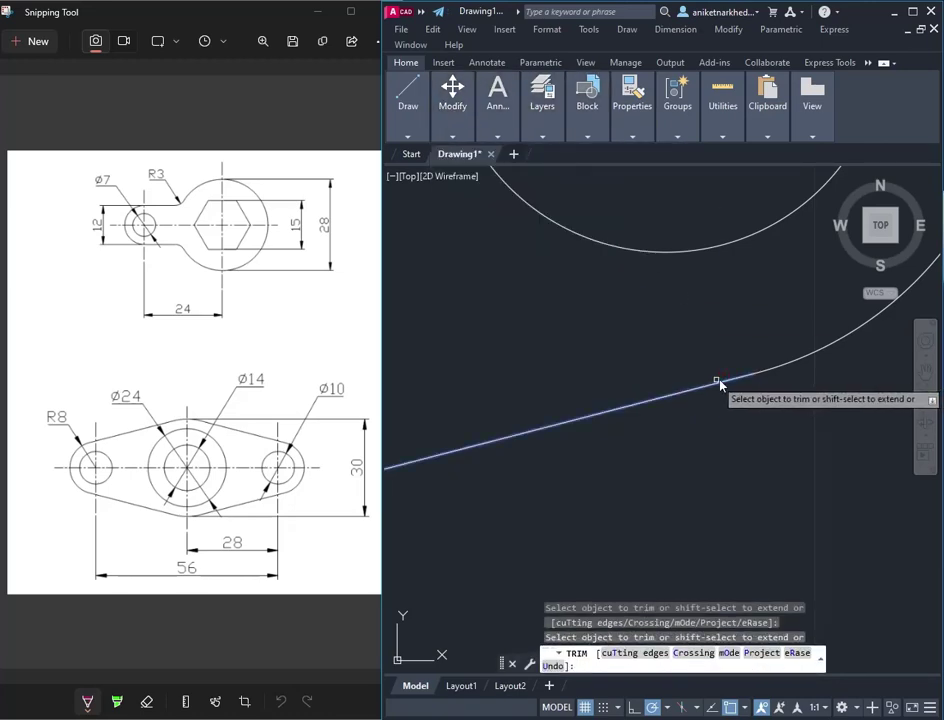
scroll(788, 450, down, 4)
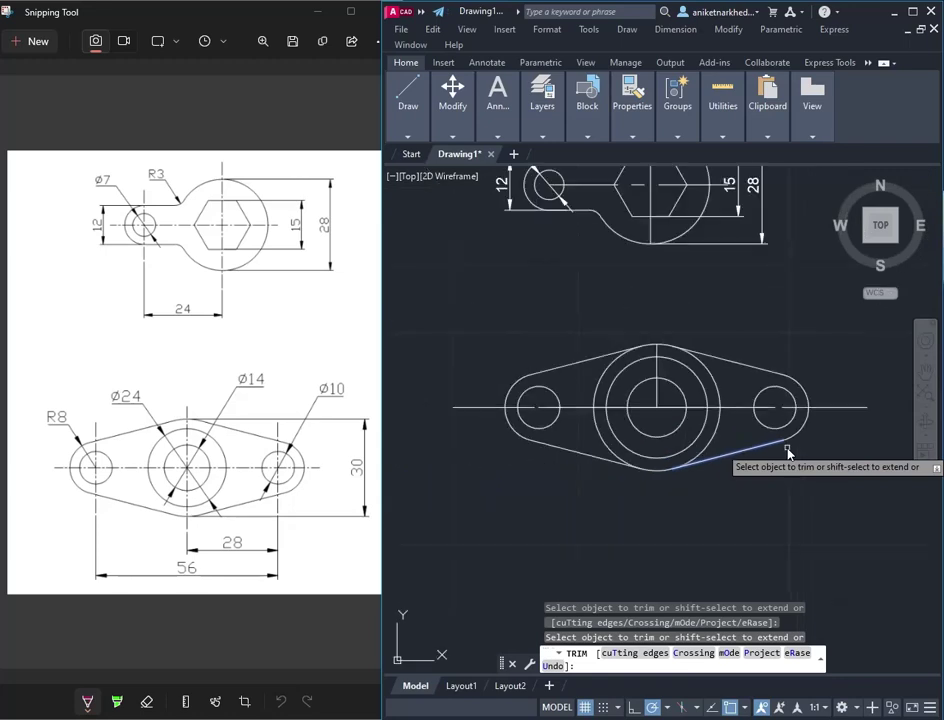
scroll(788, 450, down, 2)
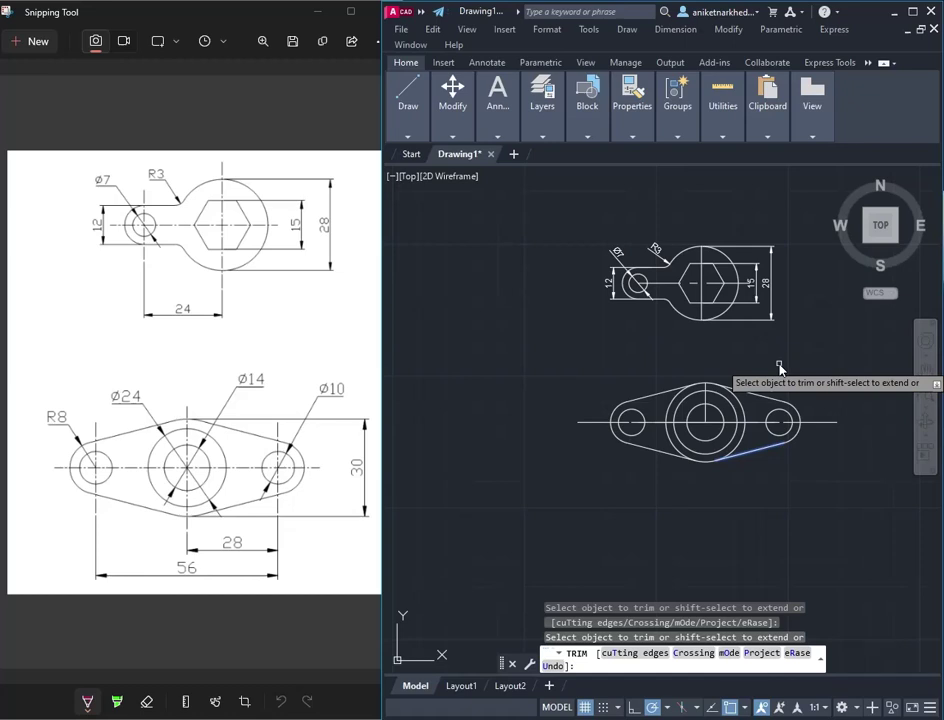
scroll(680, 385, up, 2)
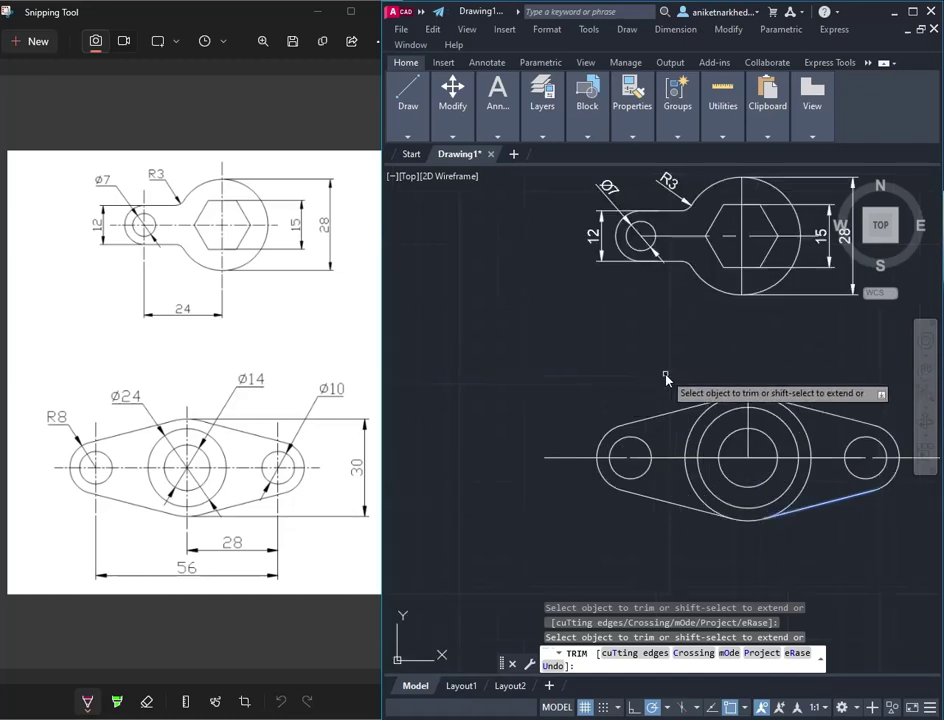
scroll(560, 350, up, 2)
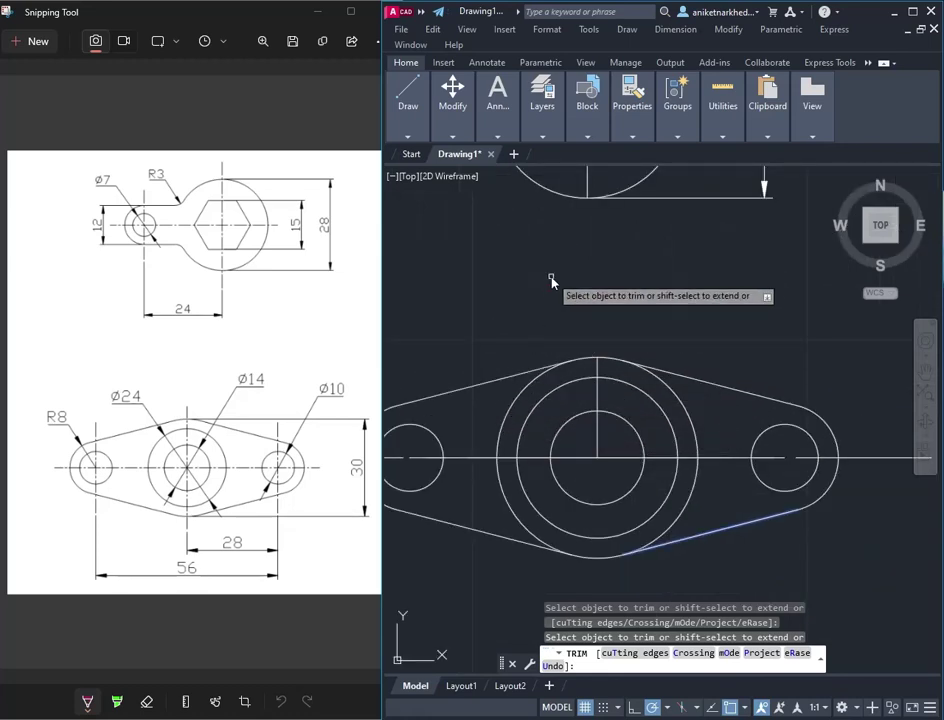
Trim the outer circle's arcs and the vertical centre line between the four tangent lines
key(Escape)
click(483, 386)
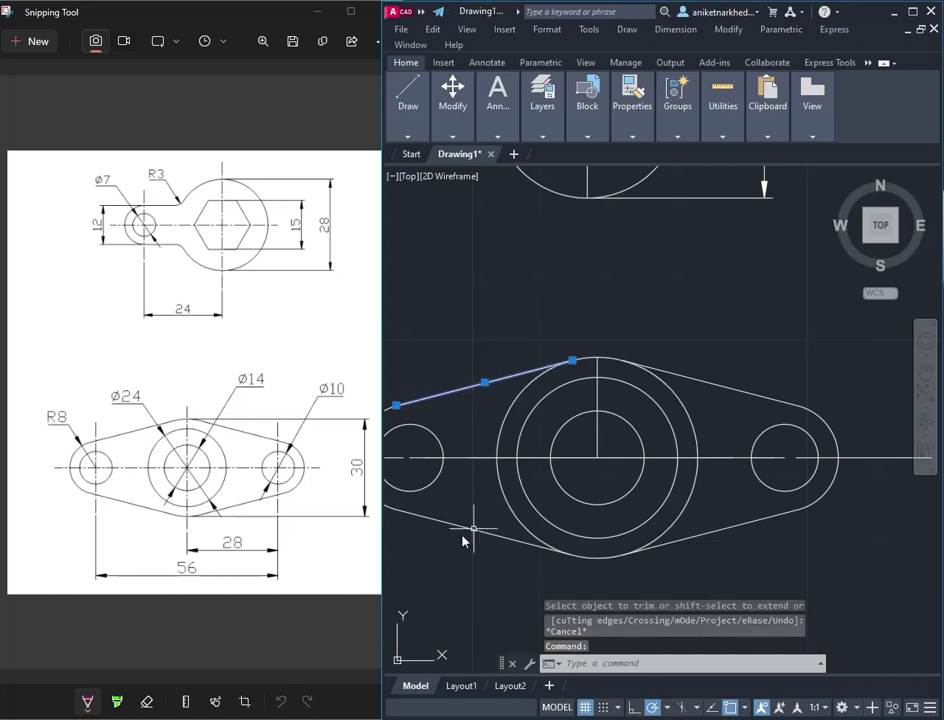
click(467, 533)
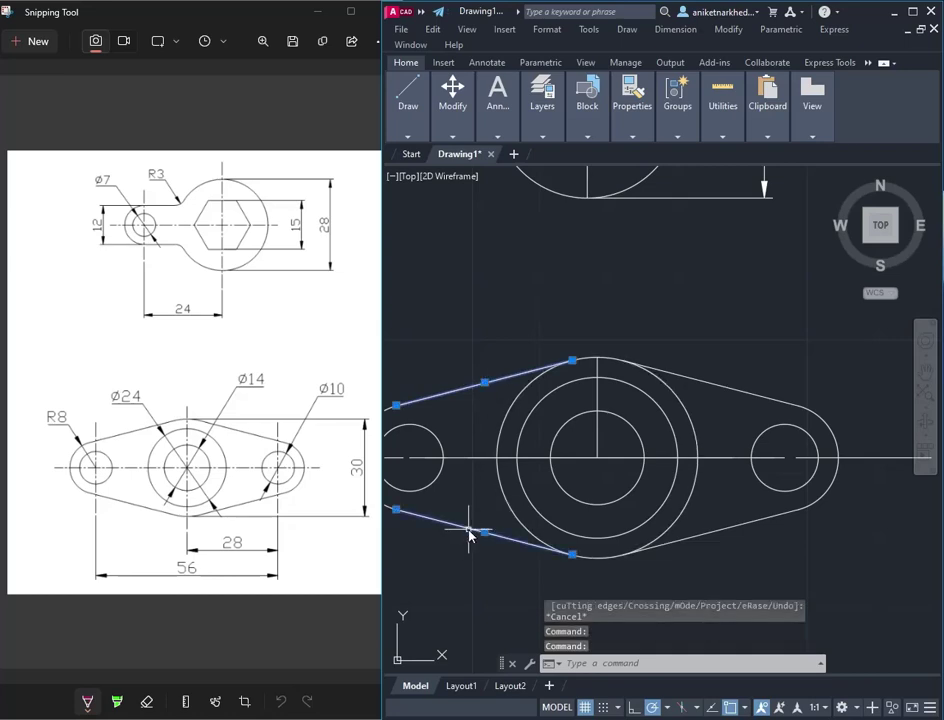
click(669, 547)
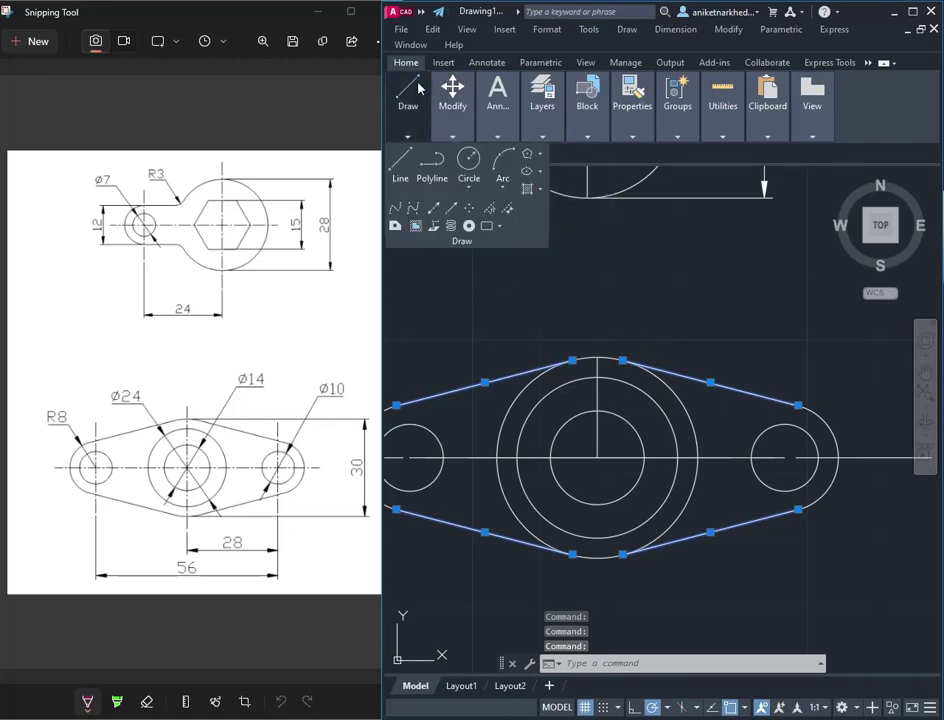
mouse_move(452, 105)
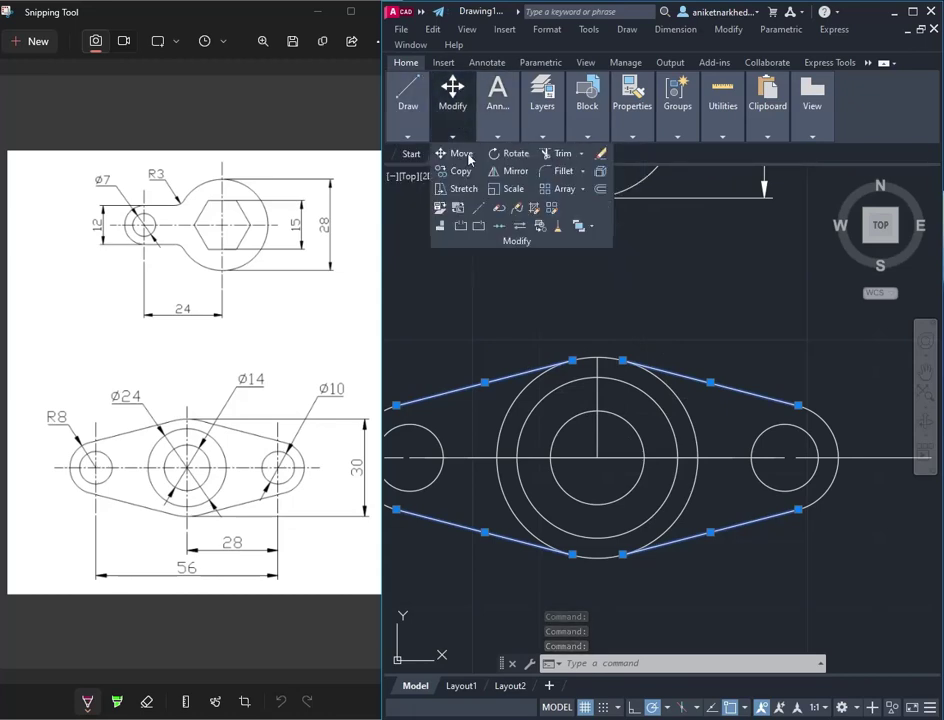
click(550, 162)
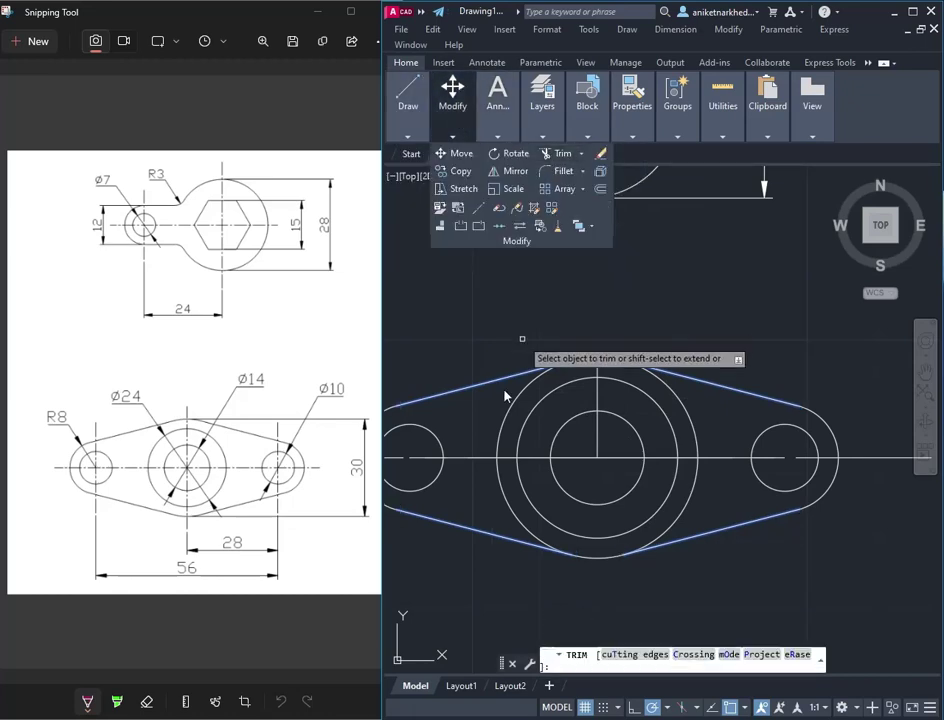
click(500, 443)
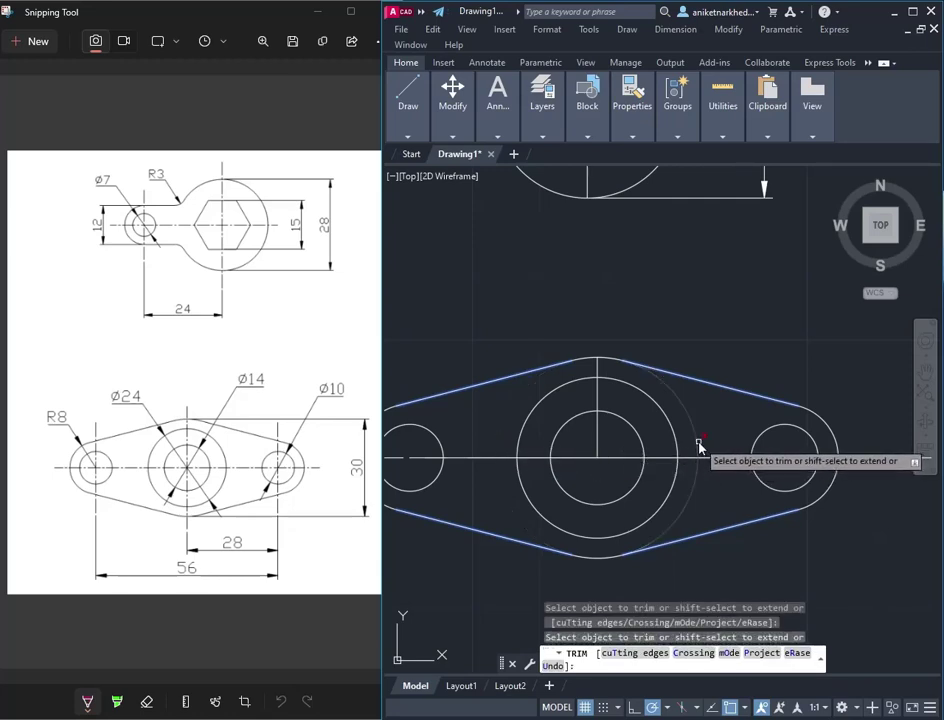
click(598, 398)
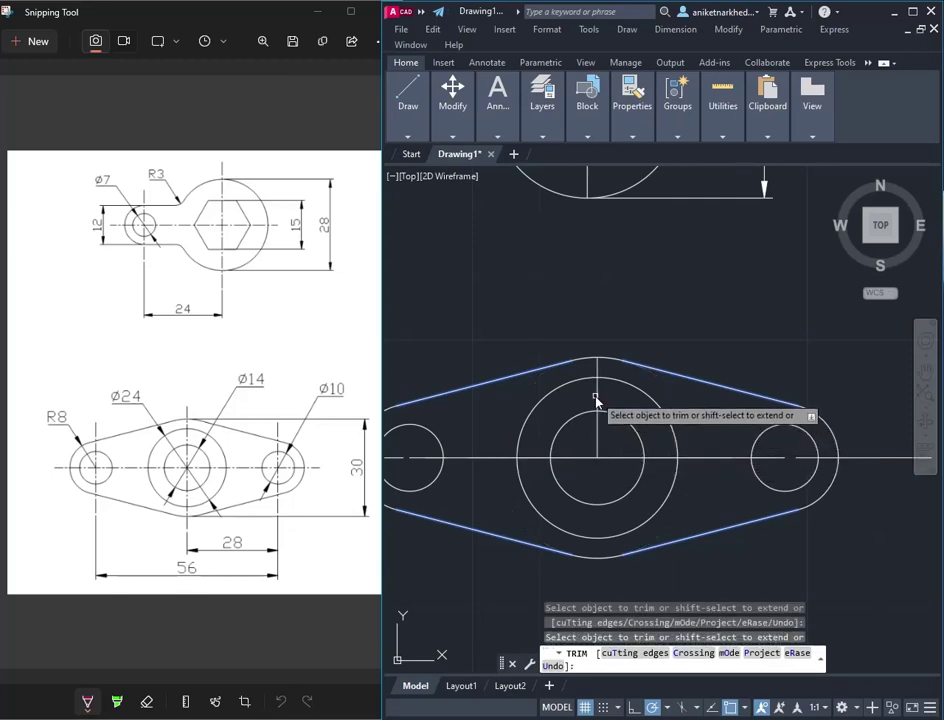
right_click(728, 446)
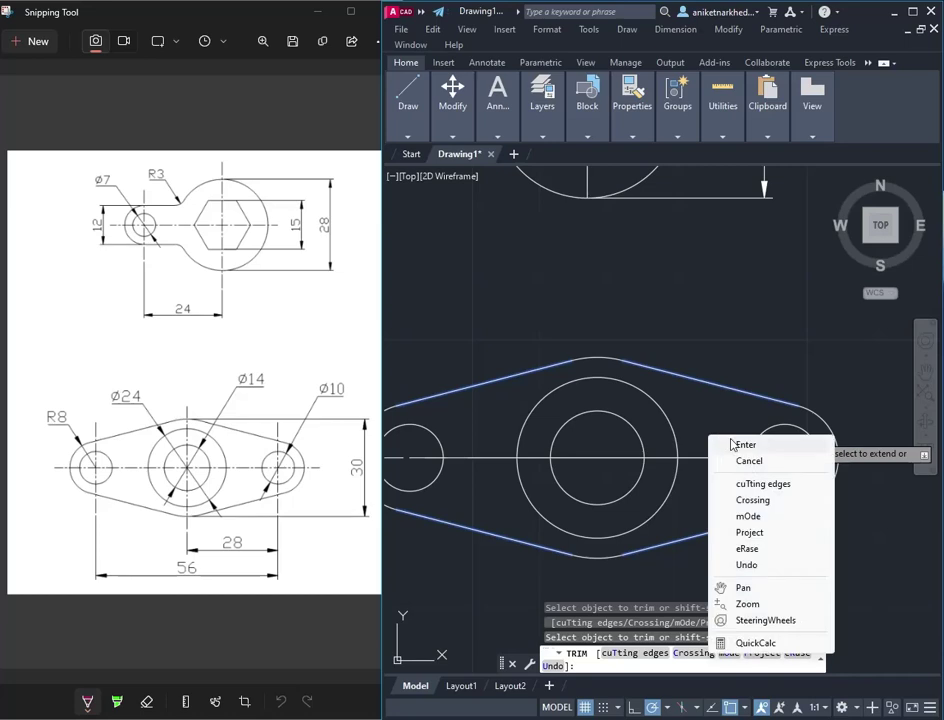
click(735, 444)
Make CENTER2 the current linetype
scroll(716, 410, down, 2)
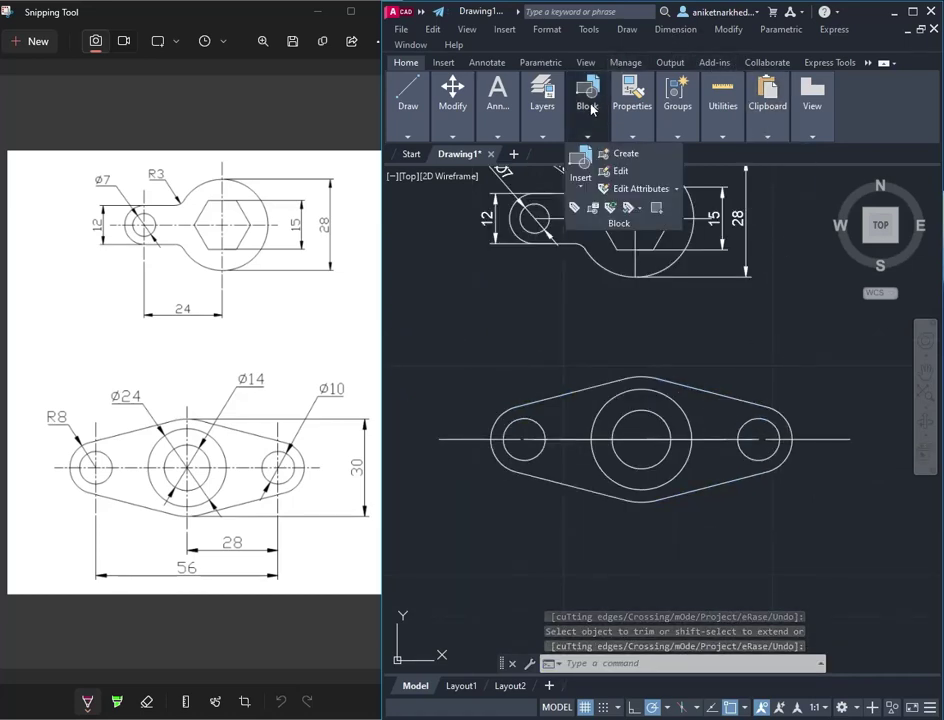
mouse_move(632, 115)
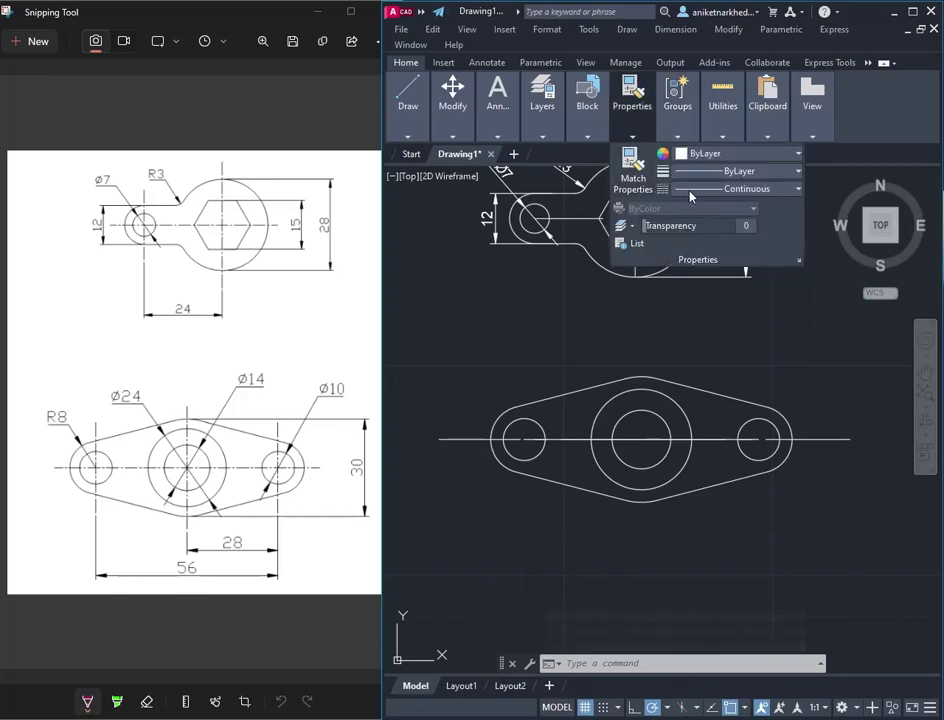
click(693, 189)
click(707, 240)
Draw a first vertical line from the large circle's centre up past the outline and down below it
click(405, 130)
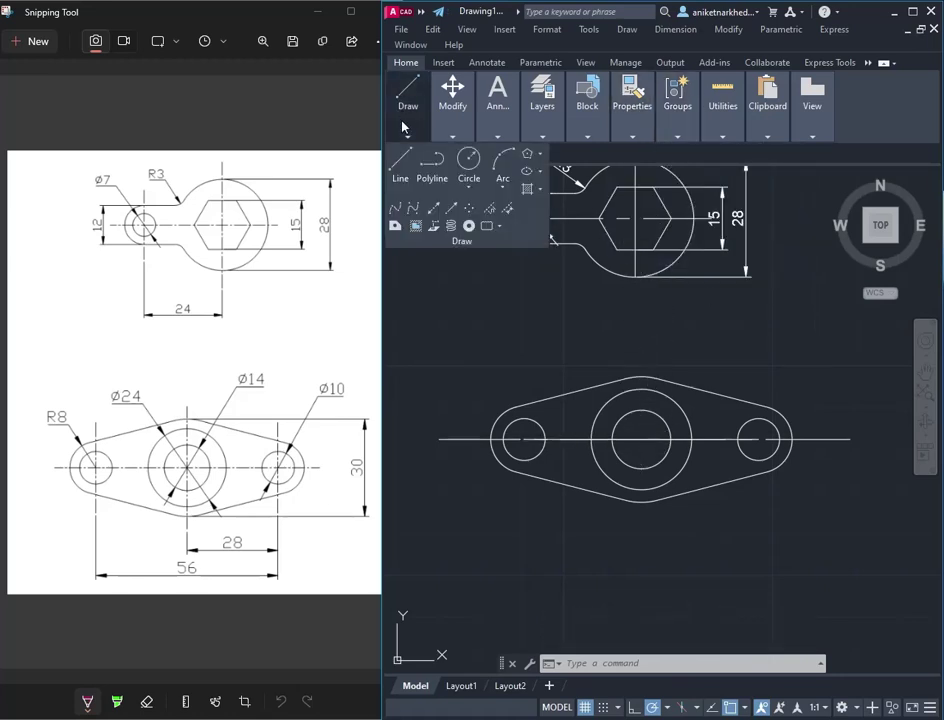
click(404, 170)
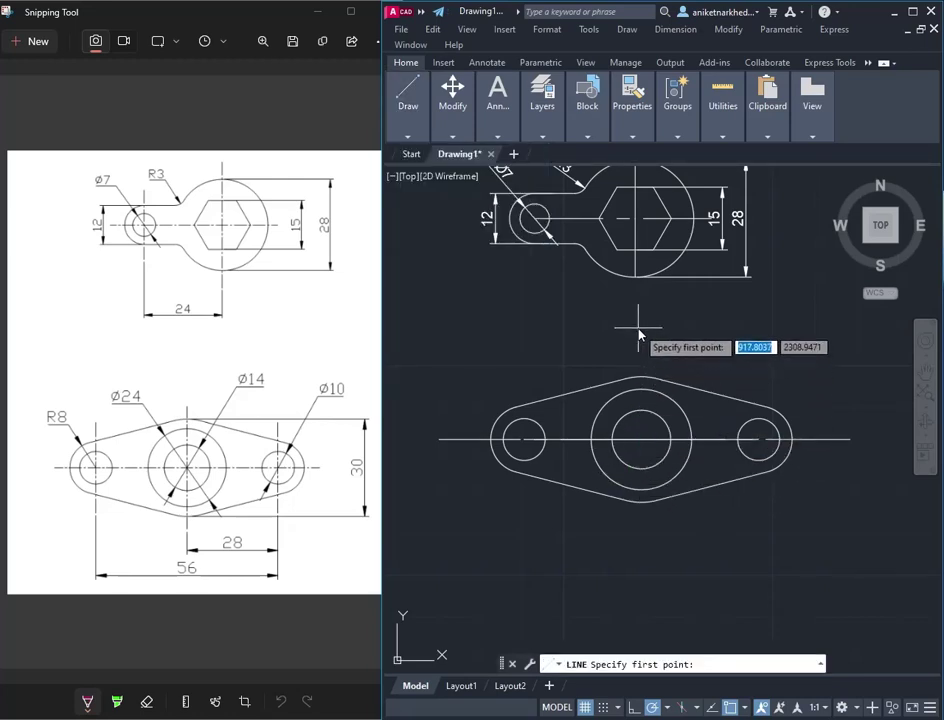
click(744, 707)
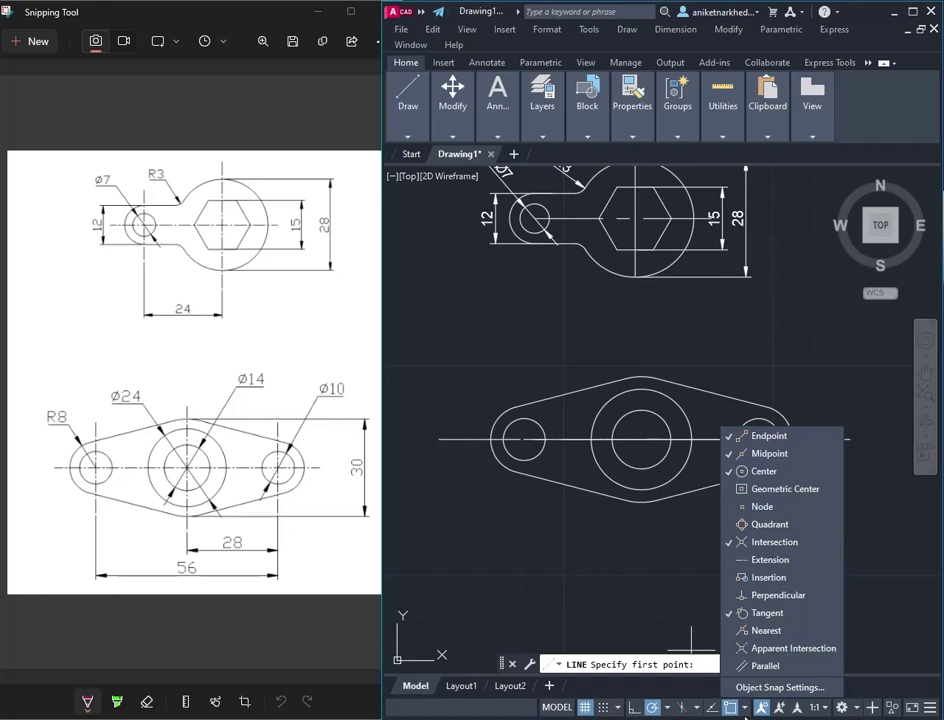
click(745, 714)
click(641, 438)
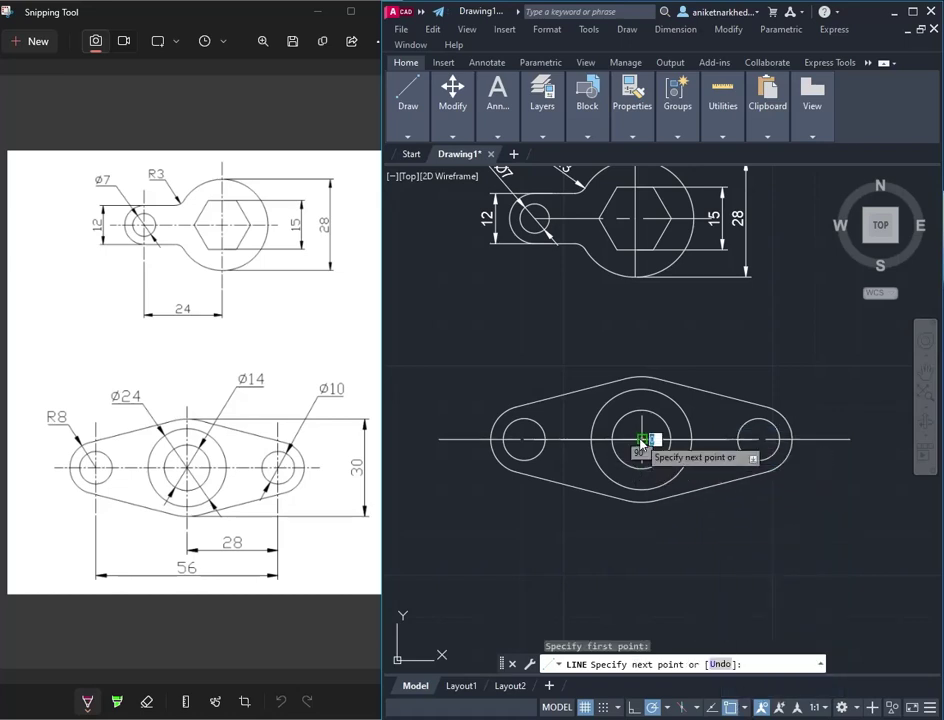
click(641, 330)
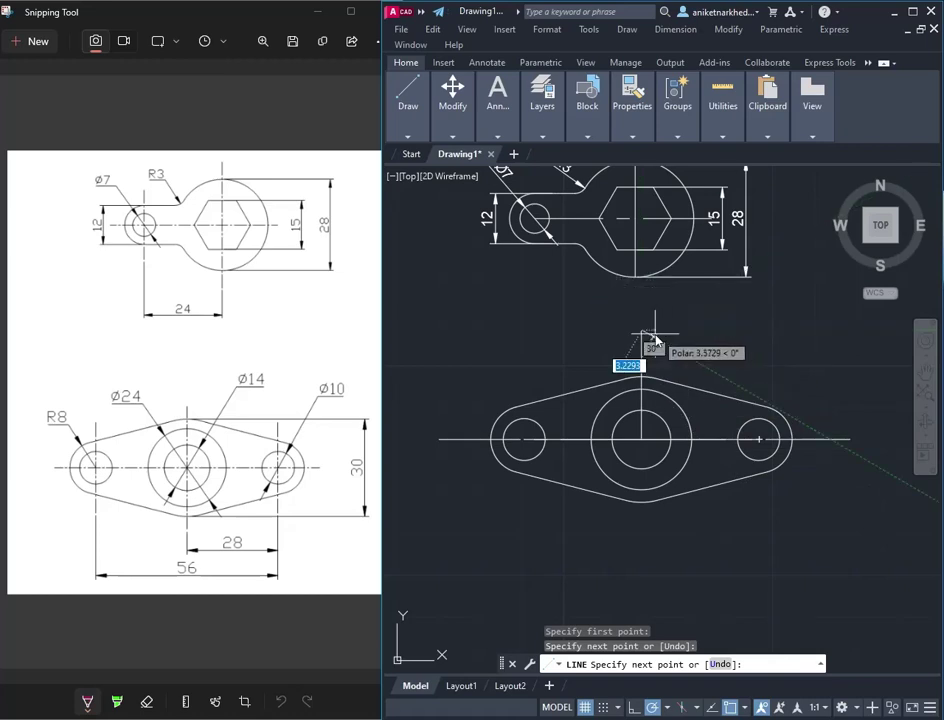
click(642, 593)
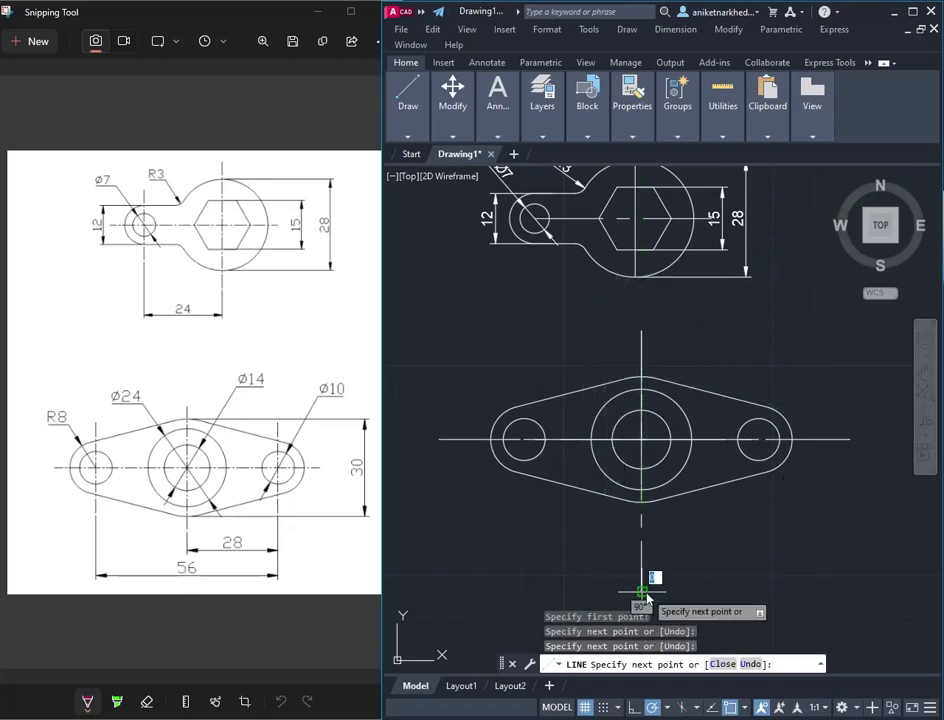
key(Escape)
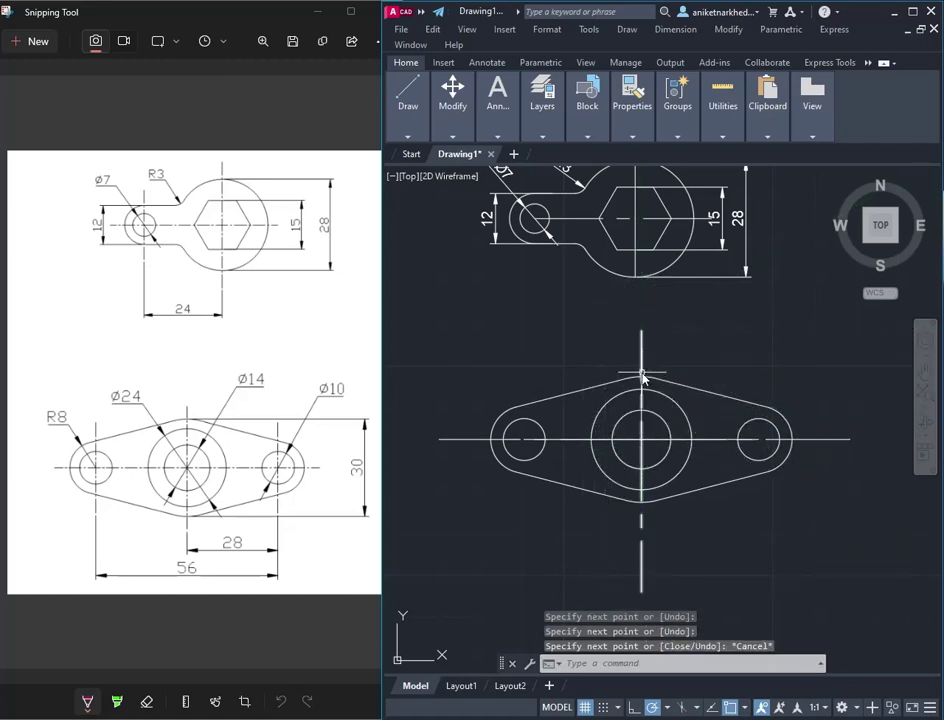
Delete that attempt and redraw the centre line from the circle's centre down below the part
click(642, 375)
key(Delete)
click(642, 375)
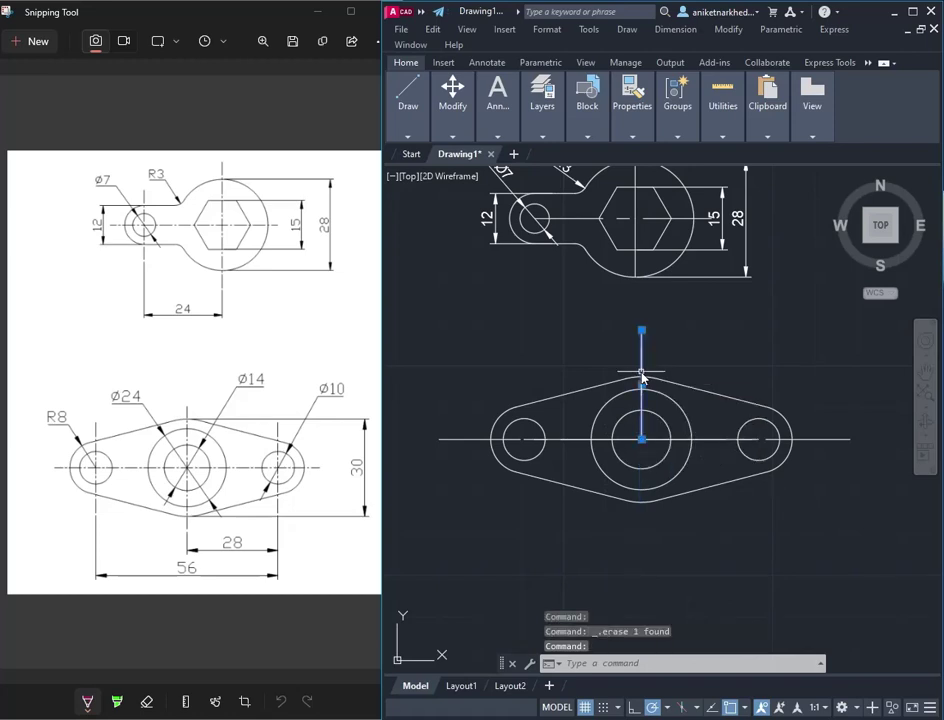
key(Delete)
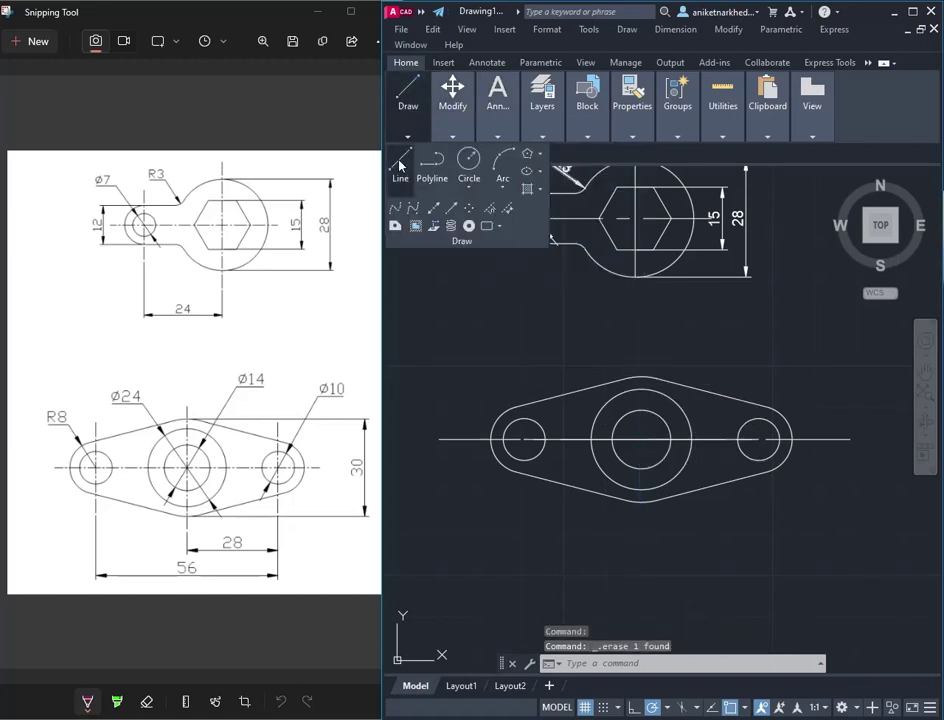
click(399, 165)
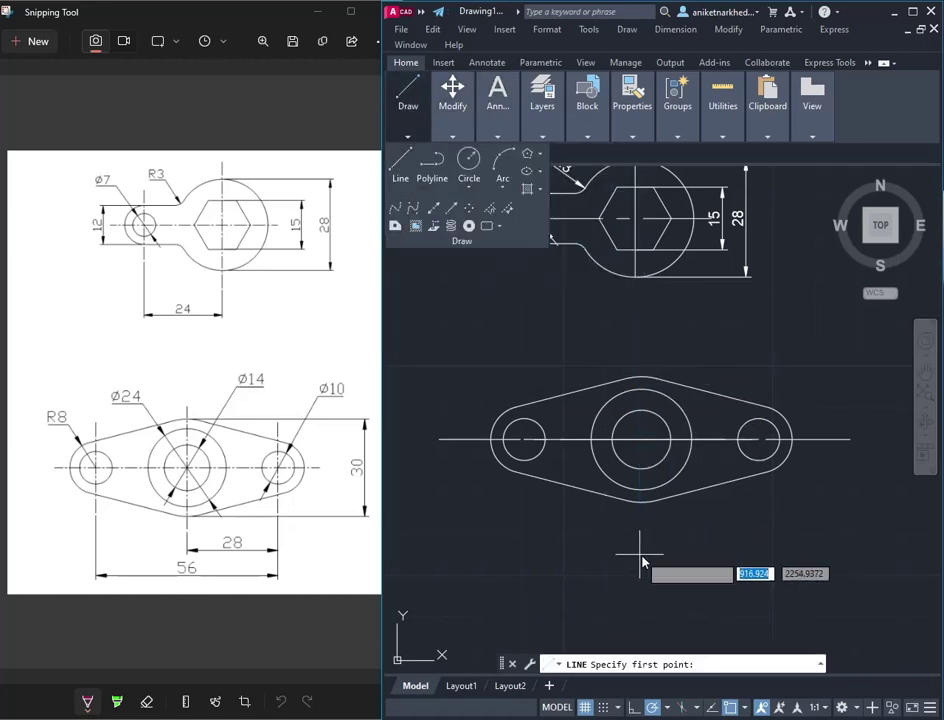
click(641, 439)
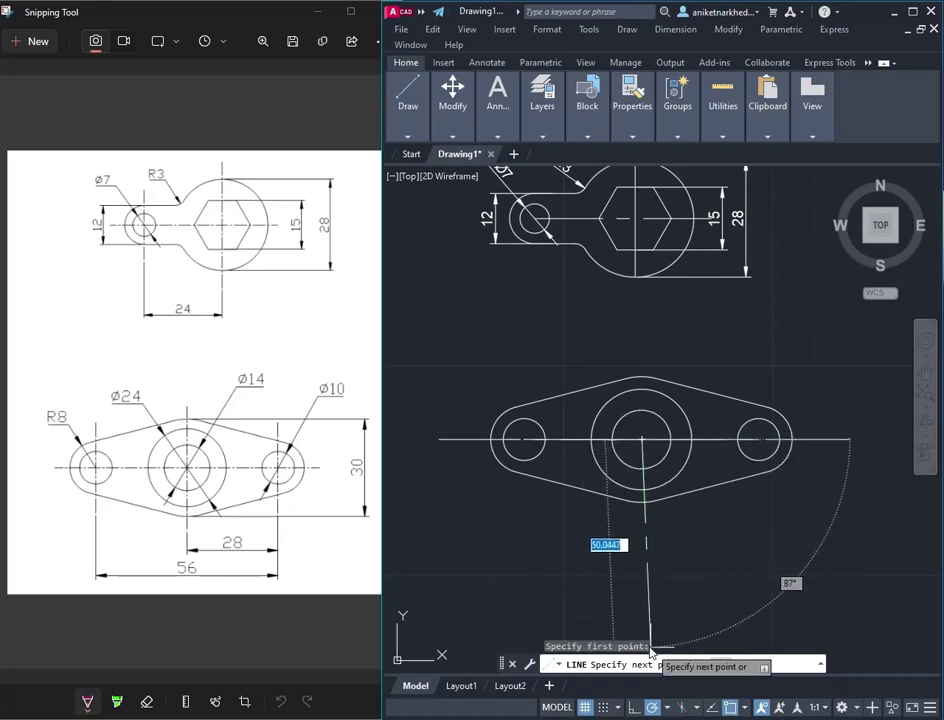
click(641, 617)
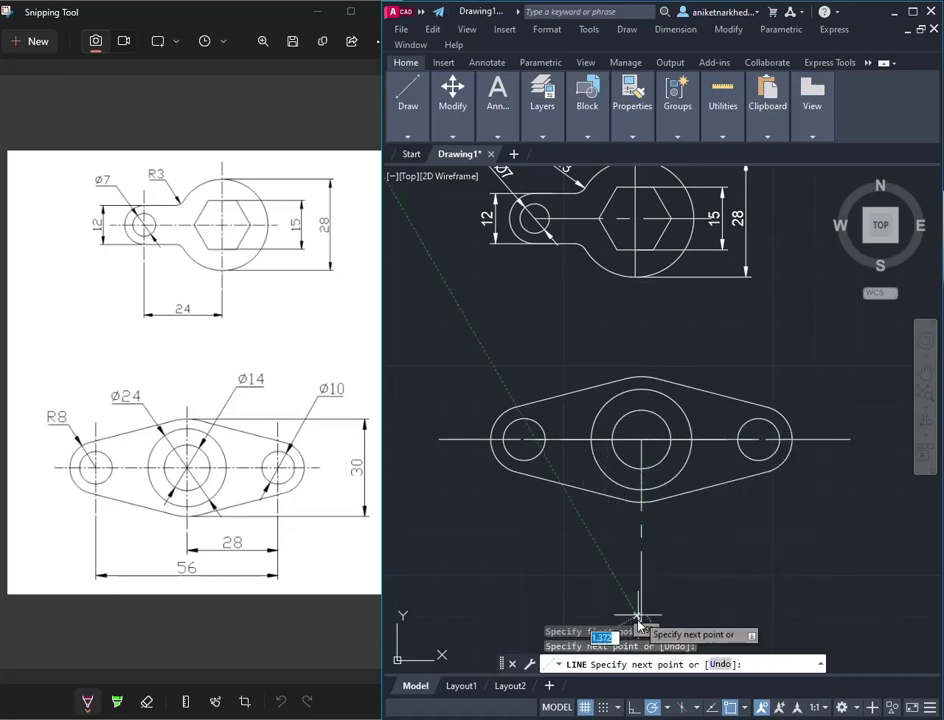
right_click(655, 535)
click(667, 541)
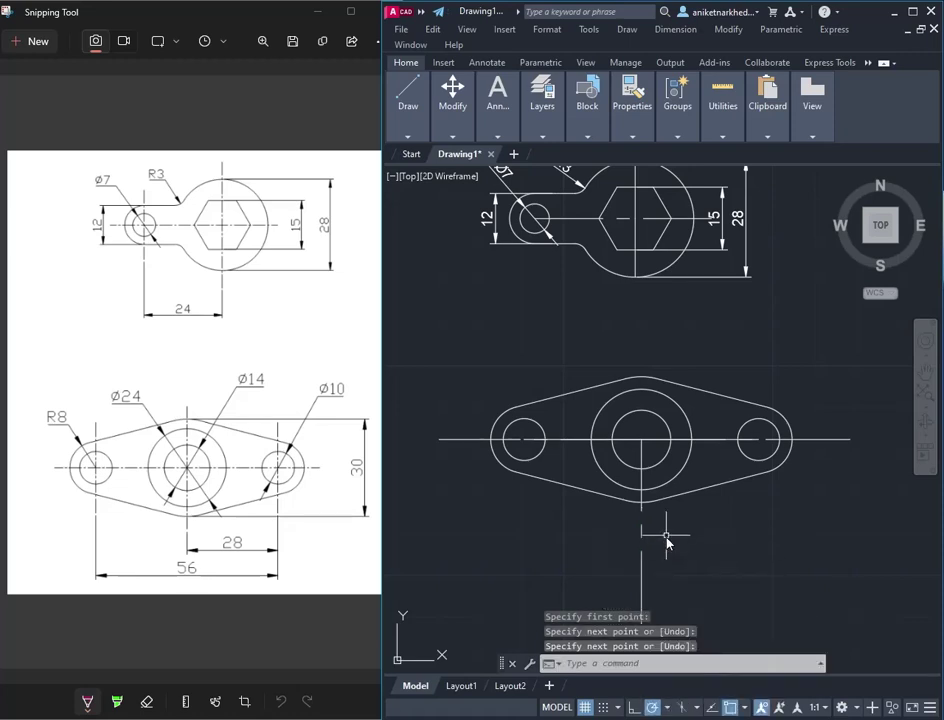
Draw the upper half of the centre line from the middle circle's centre to above the part
right_click(685, 362)
click(727, 375)
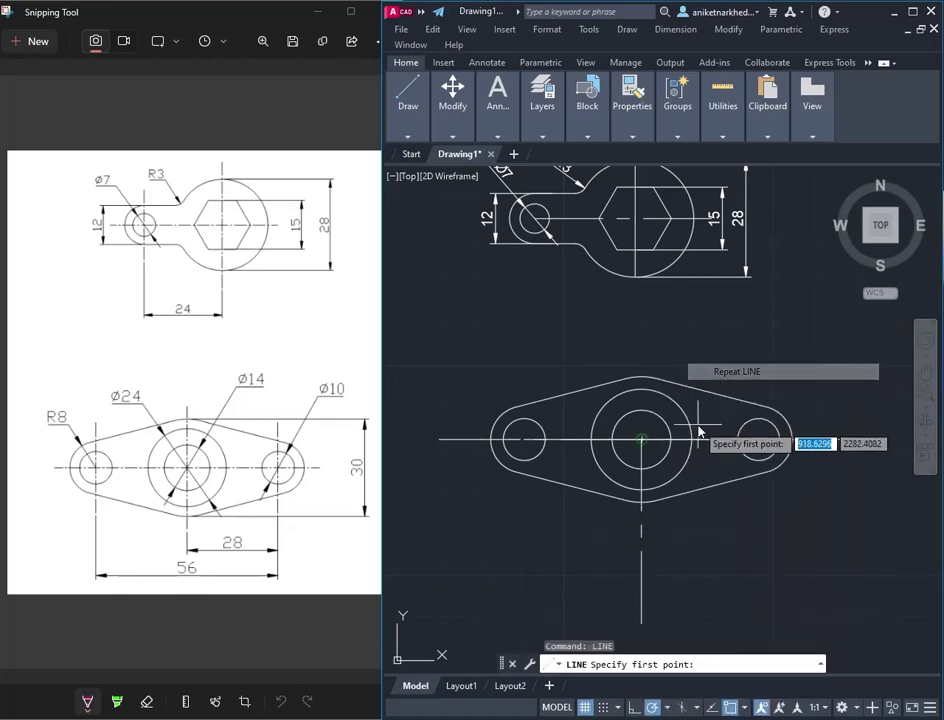
click(641, 440)
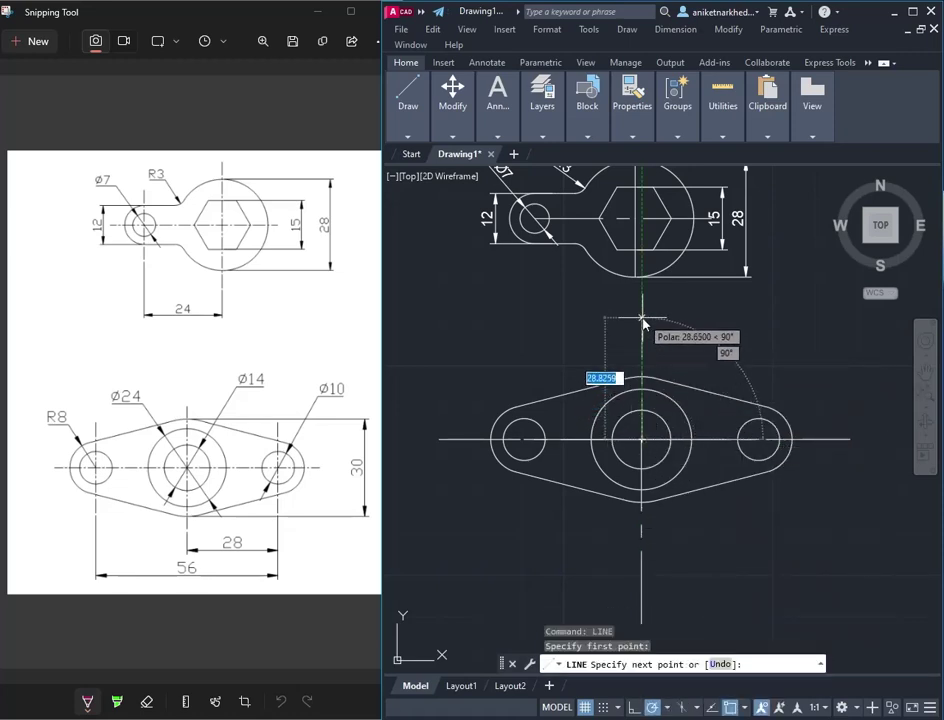
click(641, 314)
right_click(697, 313)
click(725, 328)
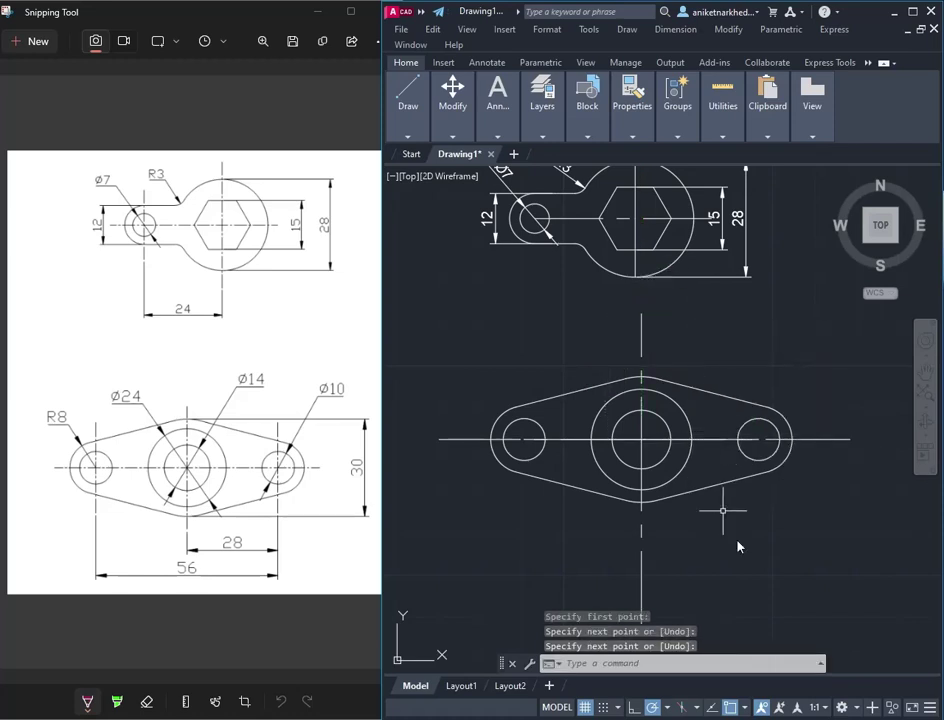
middle_drag(771, 588, 722, 591)
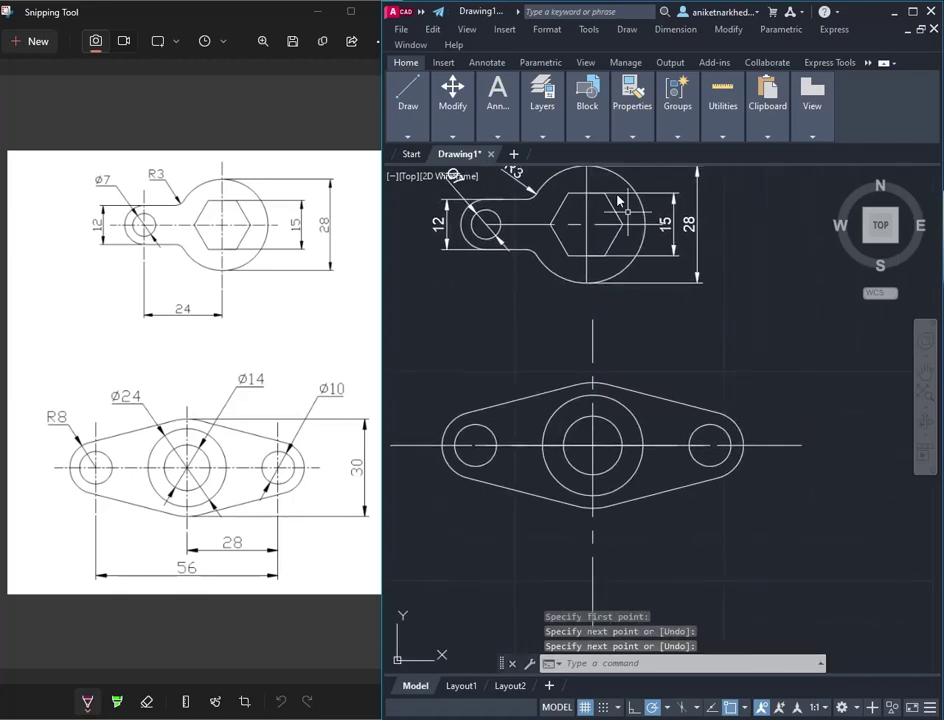
Place an R8 radius dimension above the lower lever's rounded left end
click(666, 30)
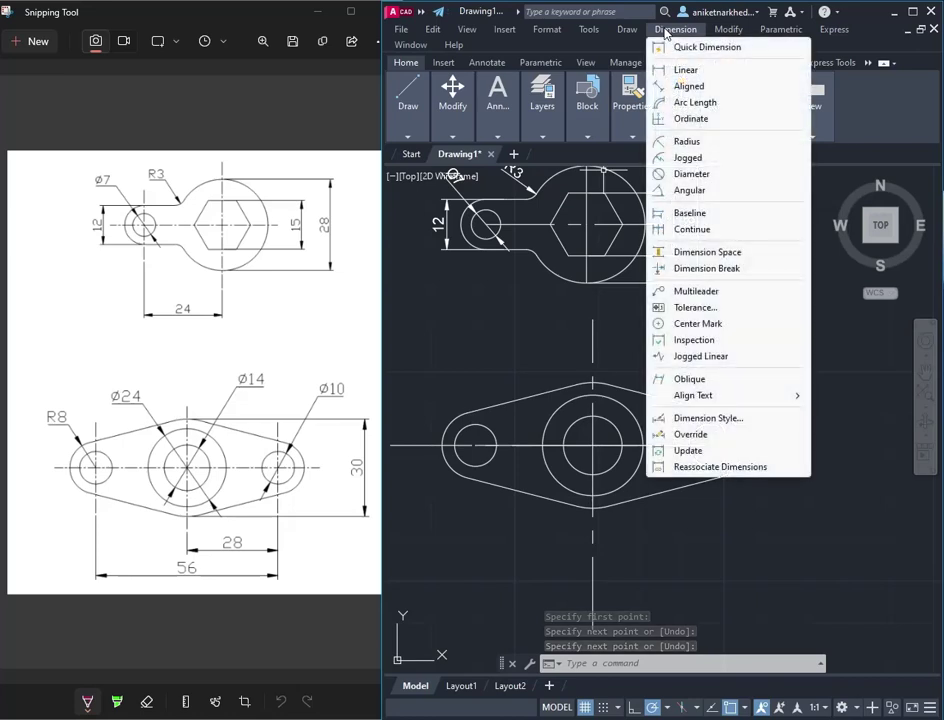
click(701, 146)
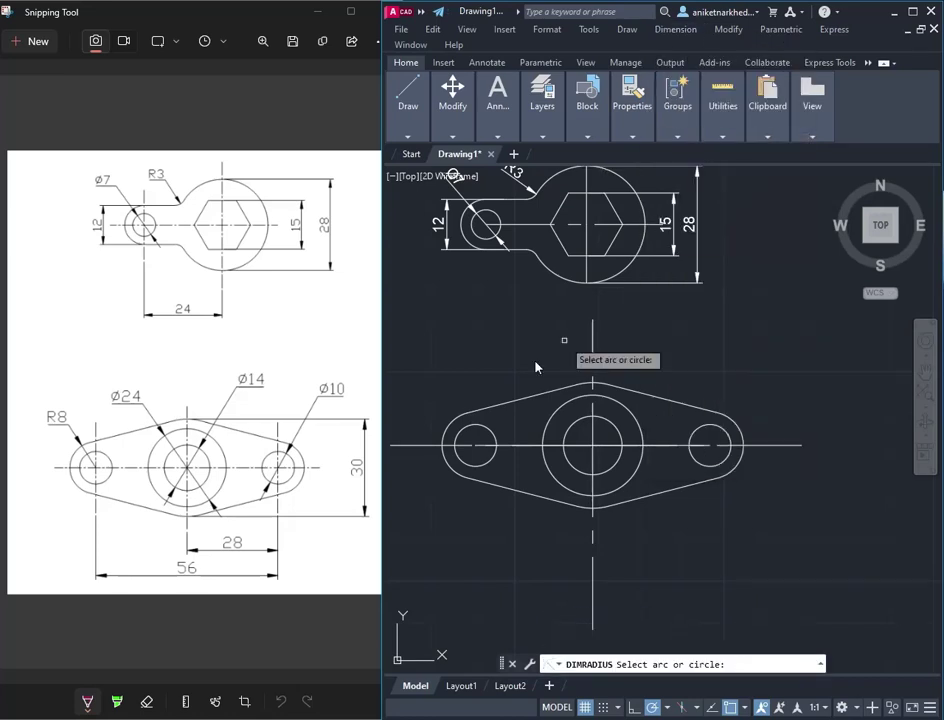
click(449, 430)
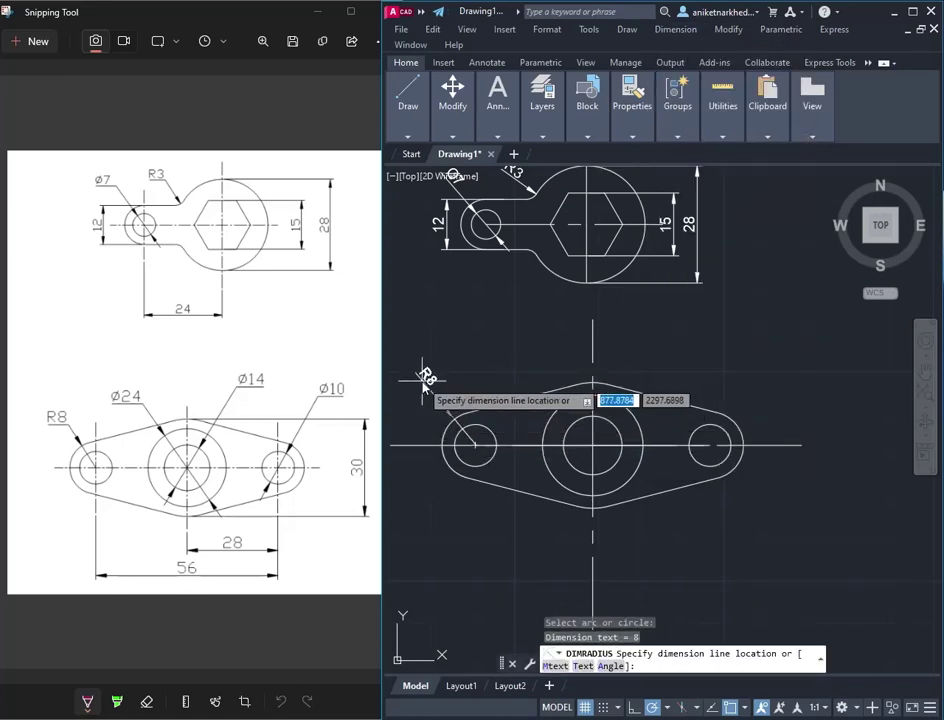
click(422, 390)
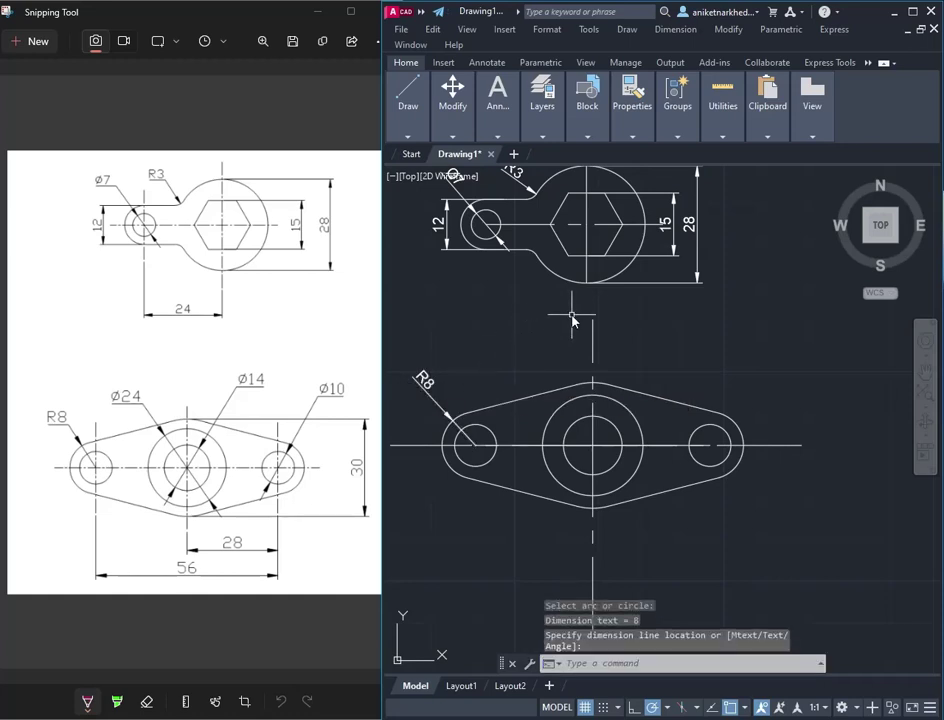
Start a radius dimension on the large middle circle, then cancel it
click(562, 406)
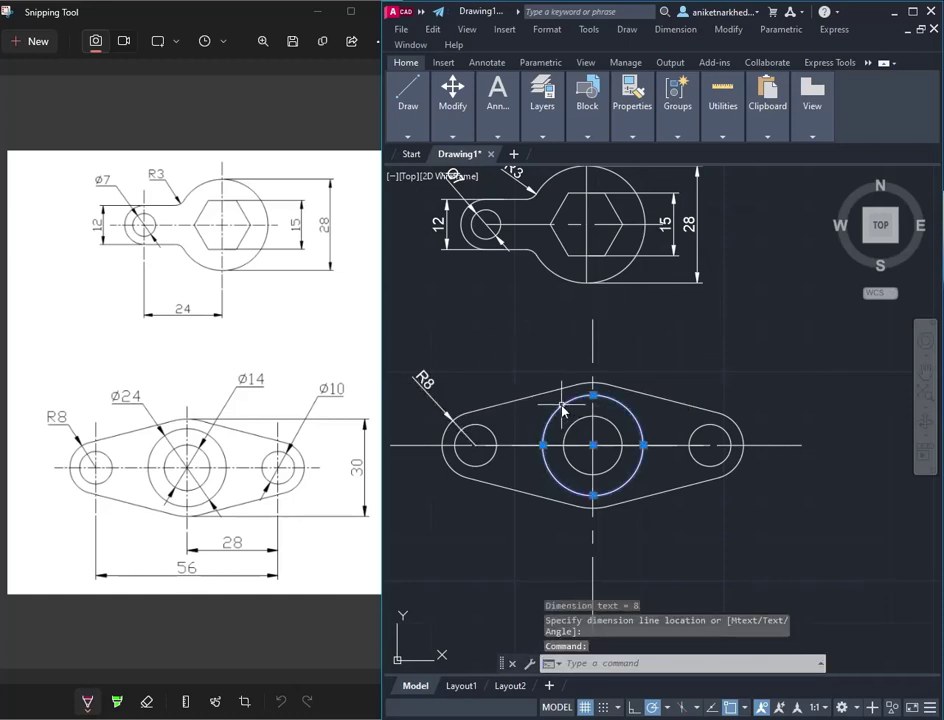
click(658, 30)
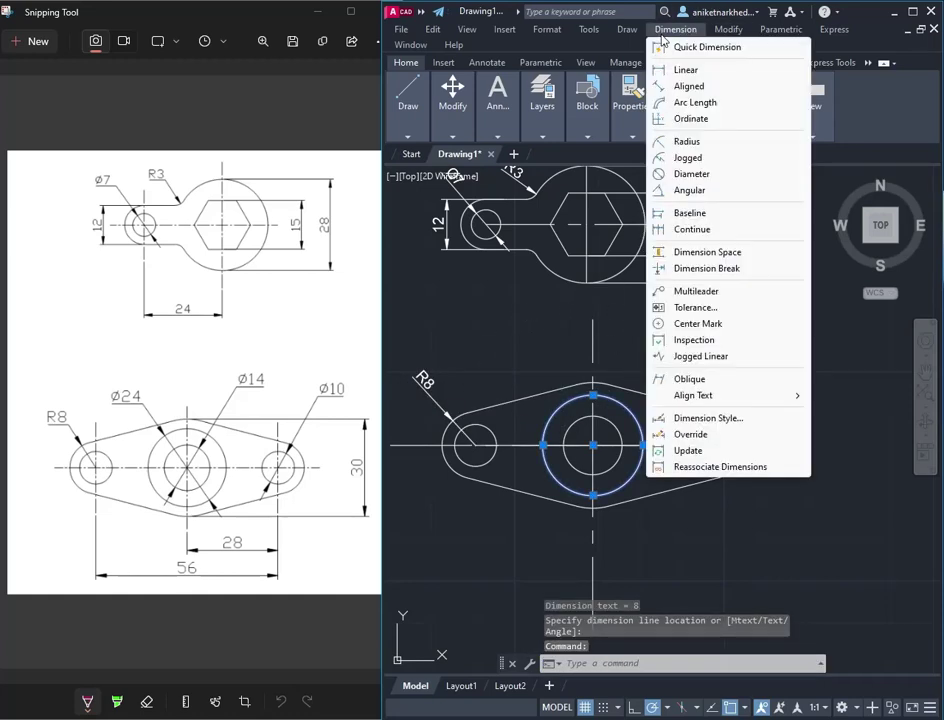
click(686, 141)
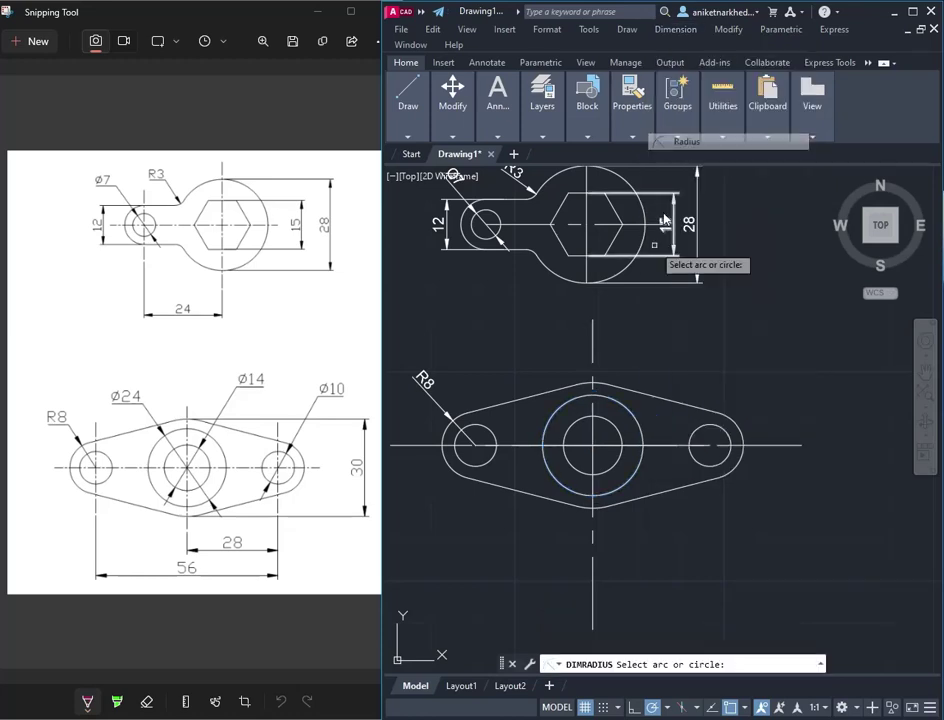
click(560, 413)
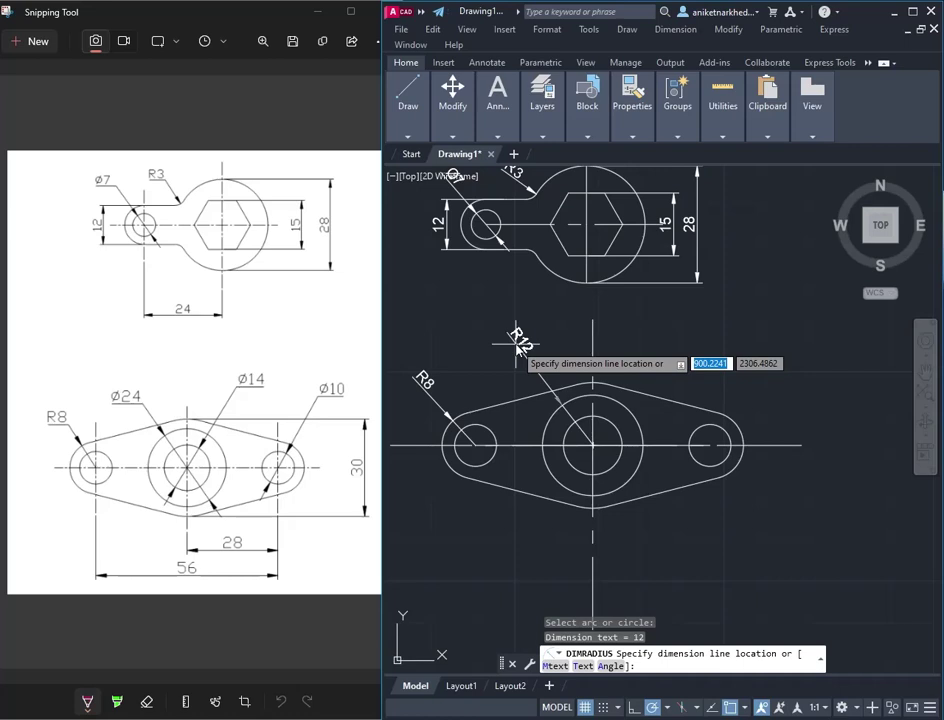
key(Escape)
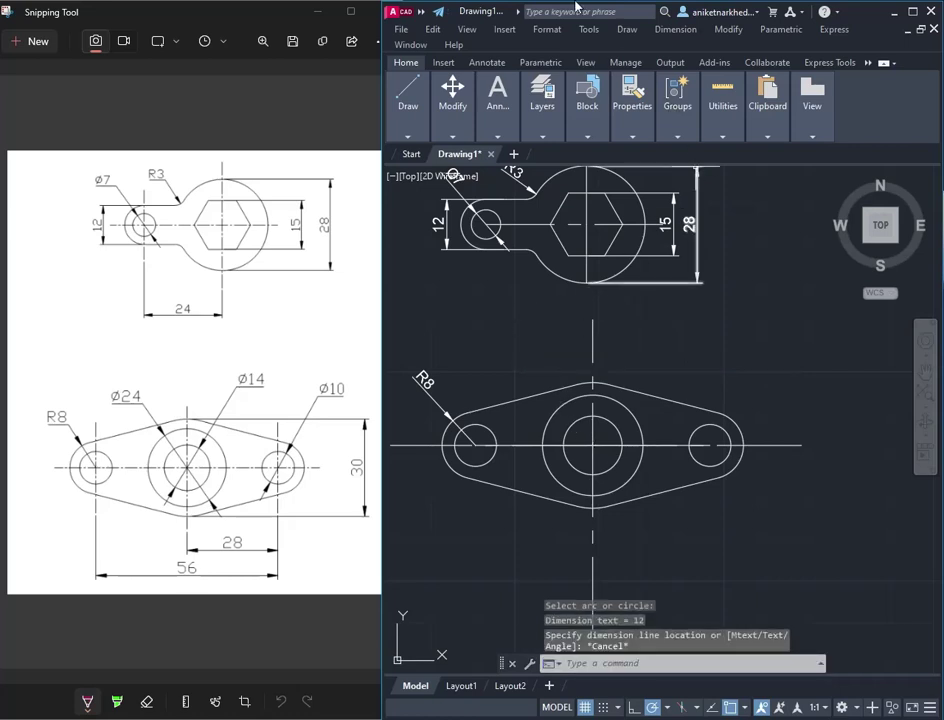
Add diameter dimensions Ø24 to the large circle, Ø14 to the inner circle and Ø10 to the right hole
click(675, 29)
click(680, 165)
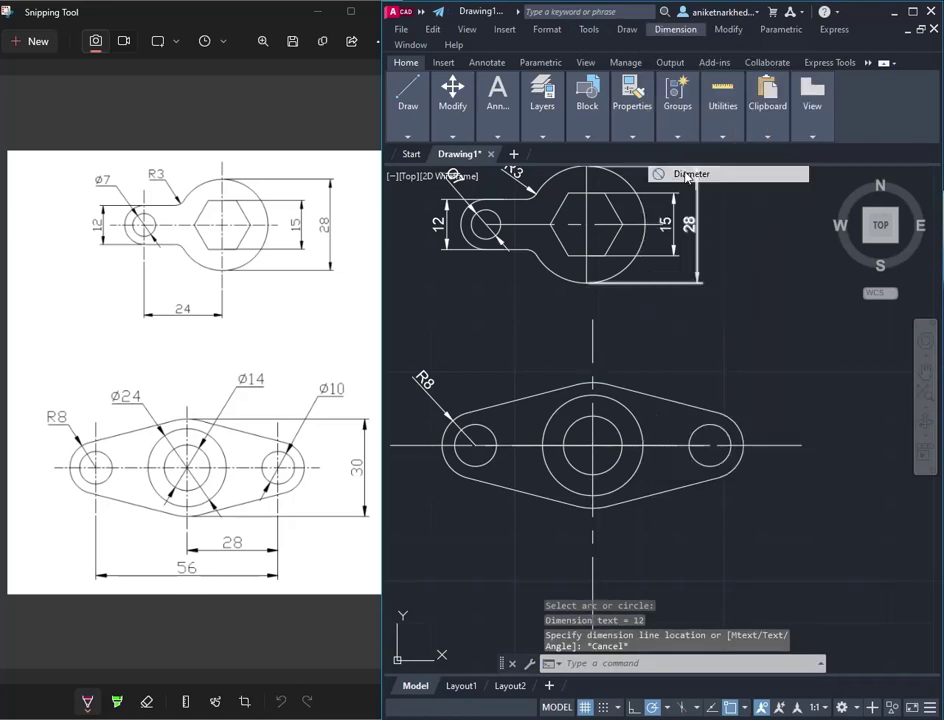
click(560, 408)
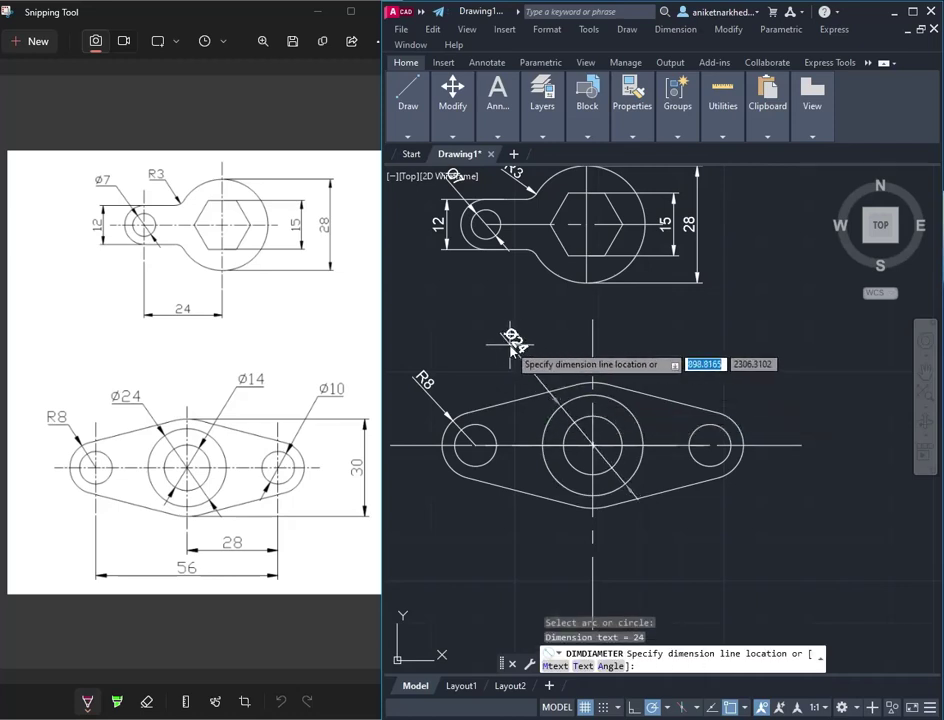
click(520, 346)
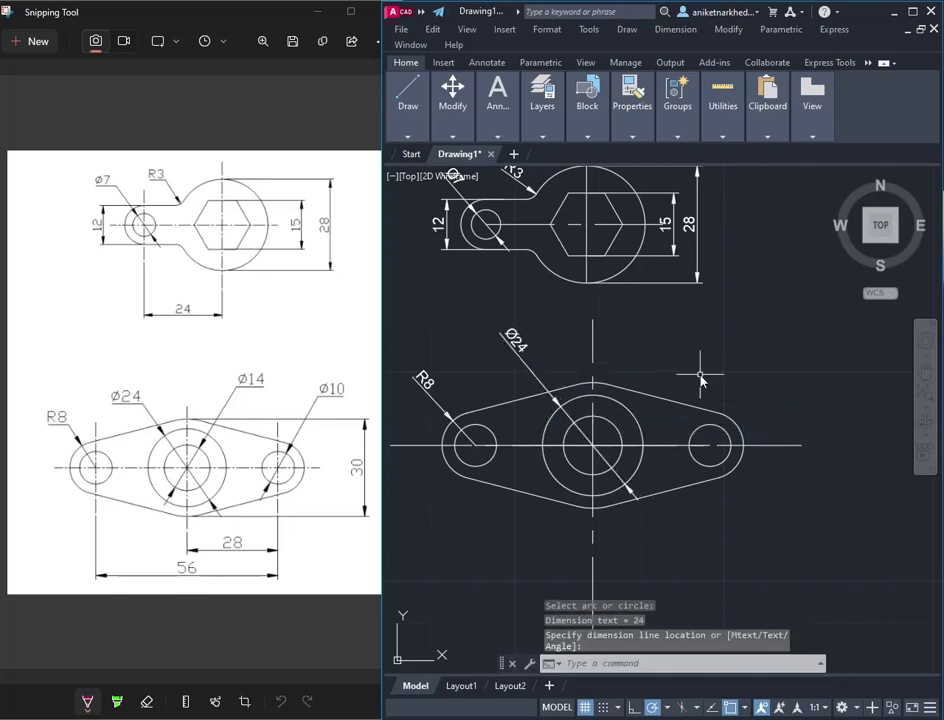
right_click(622, 334)
click(632, 343)
click(616, 424)
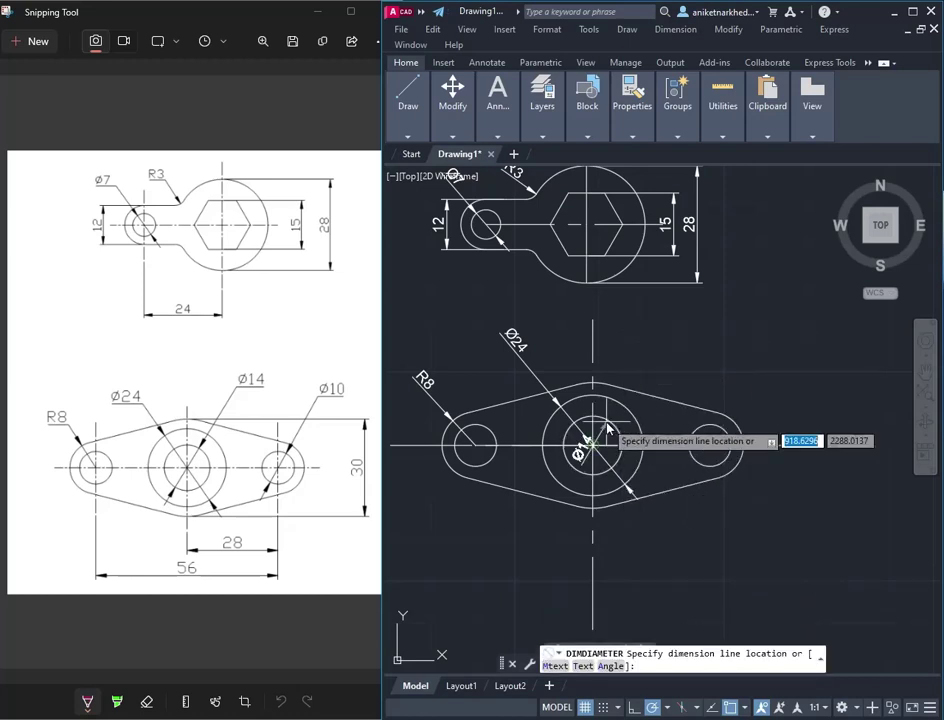
click(628, 332)
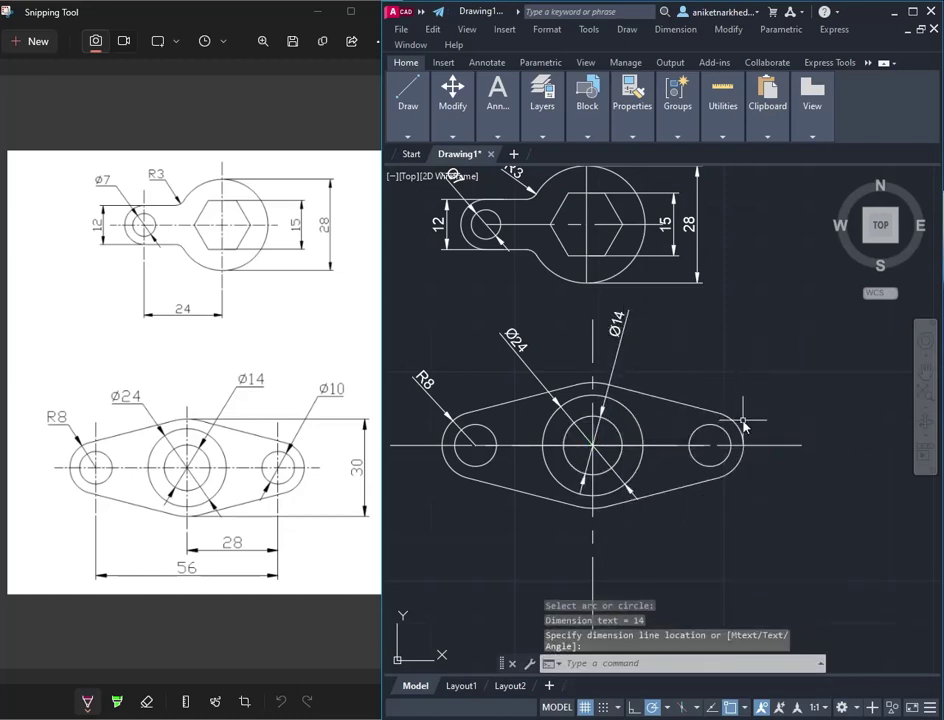
right_click(712, 316)
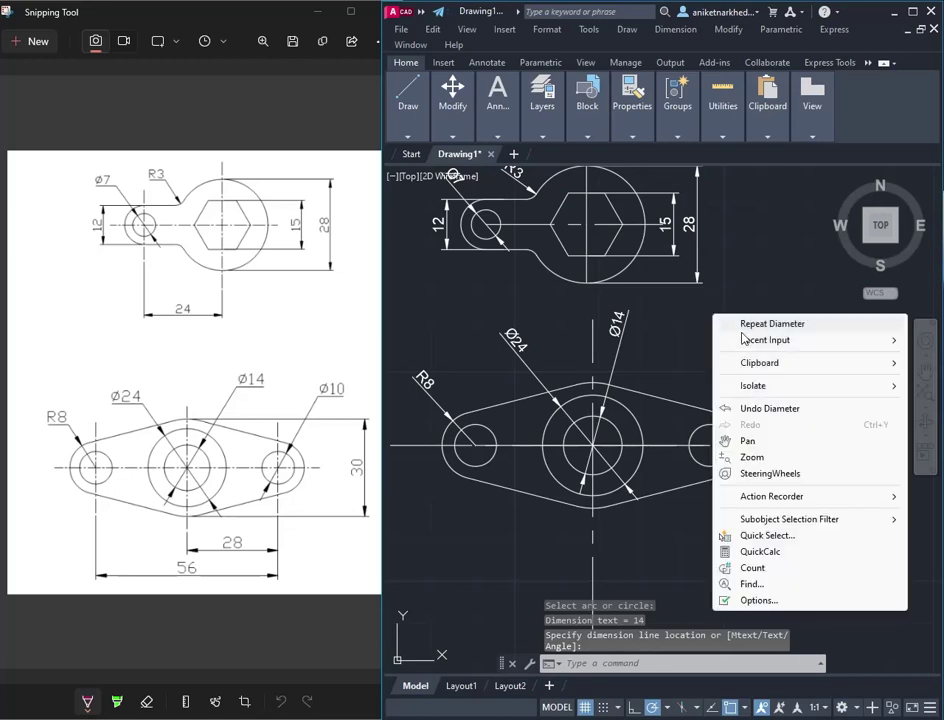
click(724, 324)
click(712, 430)
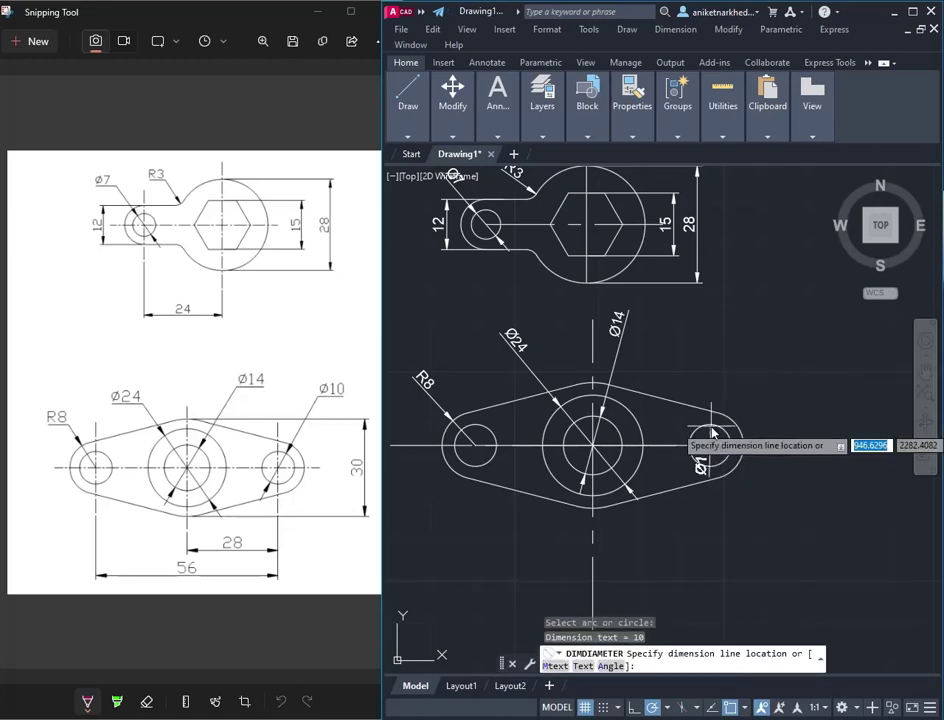
click(741, 332)
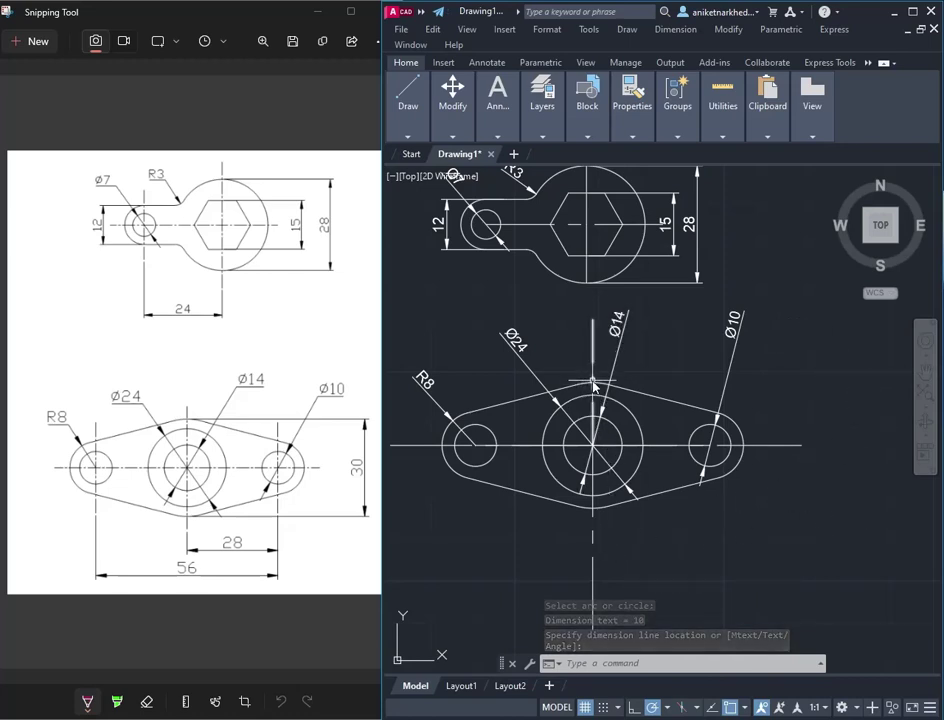
key(ctrl+z)
mouse_move(737, 552)
middle_down()
mouse_move(843, 500)
mouse_move(792, 590)
middle_up()
scroll(803, 387, up, 2)
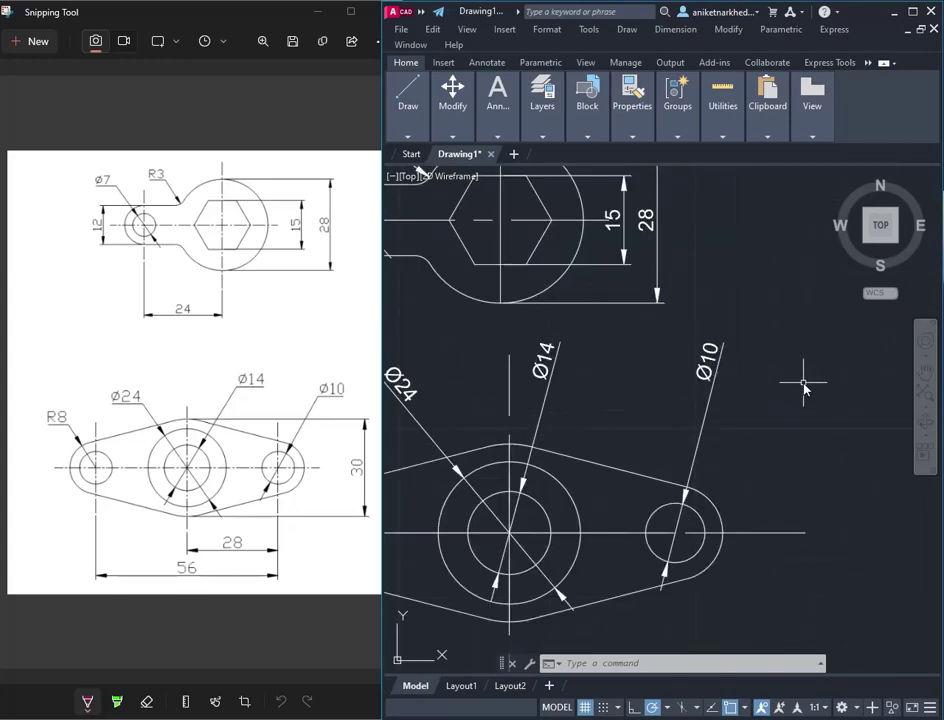
scroll(820, 393, down, 2)
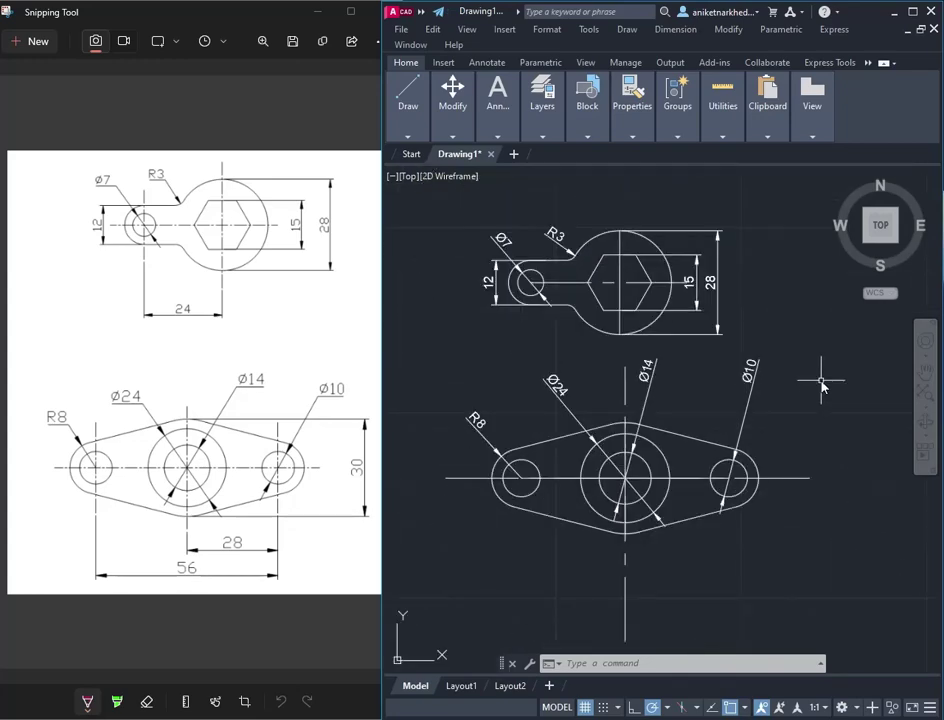
scroll(821, 384, up, 2)
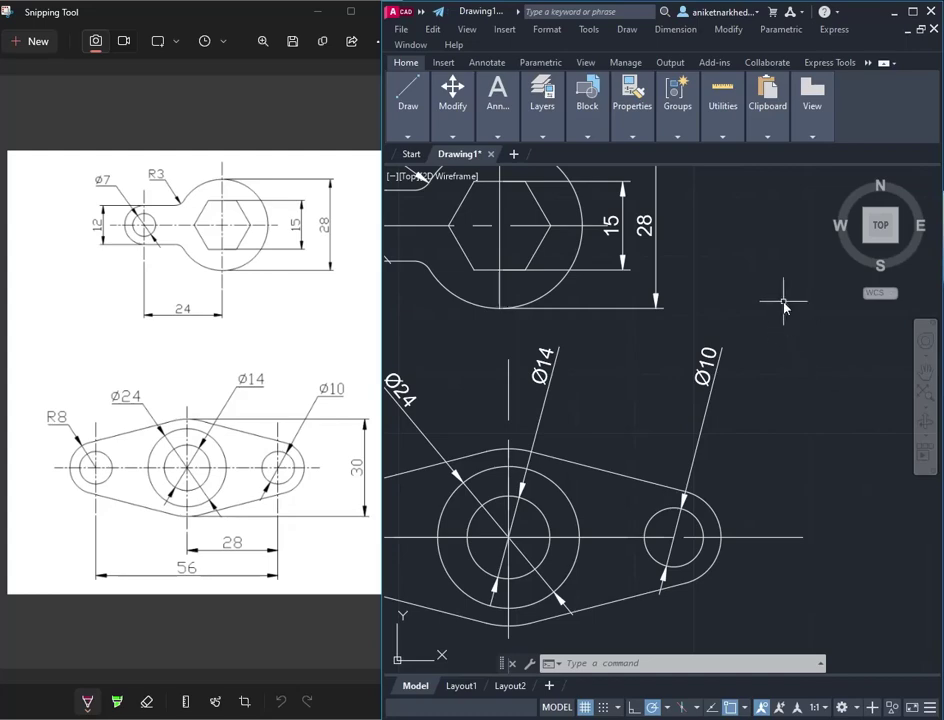
mouse_move(784, 305)
middle_down()
mouse_move(917, 333)
mouse_move(743, 340)
middle_up()
scroll(857, 360, down, 2)
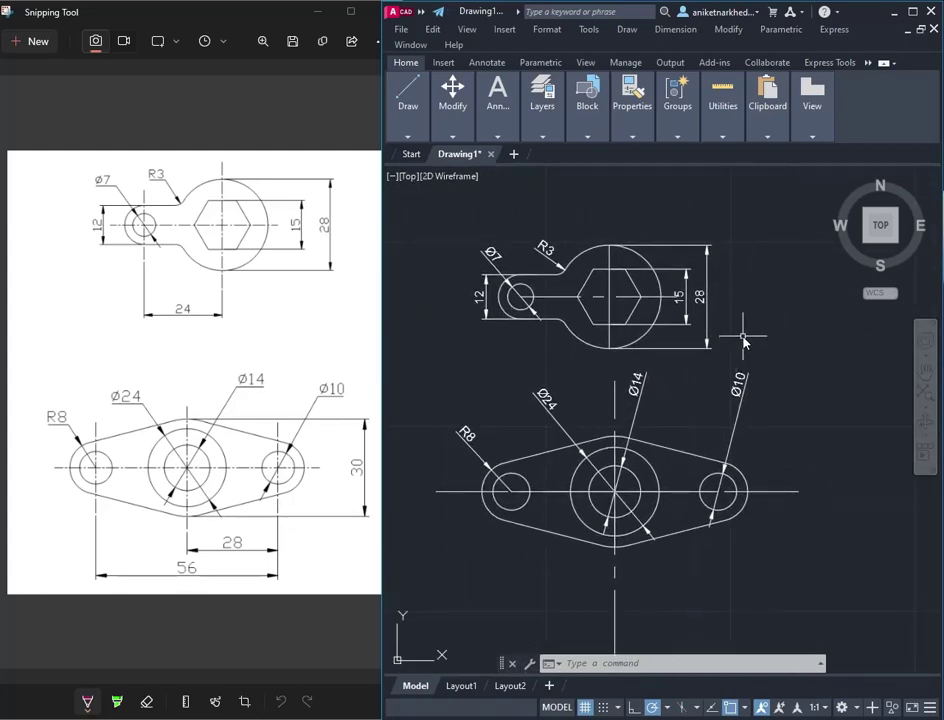